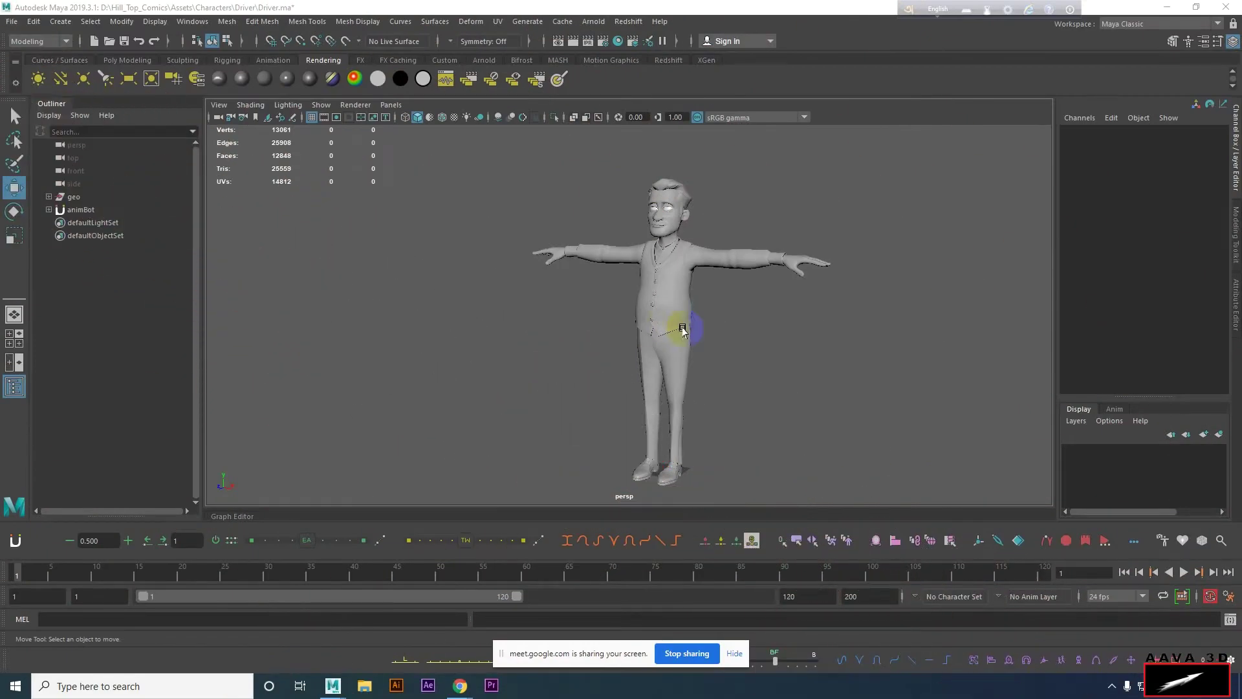
Orbit and zoom around the Driver character to frame its full body from the front.
right_click_drag(701, 322, 777, 311, "alt")
mouse_move(776, 311)
left_mouse_down("alt")
mouse_move(688, 313)
mouse_move(985, 313)
mouse_move(659, 298)
mouse_move(769, 313)
mouse_move(601, 313)
left_mouse_up("alt")
right_click_drag(601, 313, 720, 355, "alt")
mouse_move(721, 355)
left_mouse_down("alt")
mouse_move(707, 278)
mouse_move(710, 322)
mouse_move(607, 188)
mouse_move(718, 266)
mouse_move(585, 299)
left_mouse_up("alt")
right_click_drag(585, 300, 720, 151, "alt")
left_click_drag(489, 338, 740, 363, "alt")
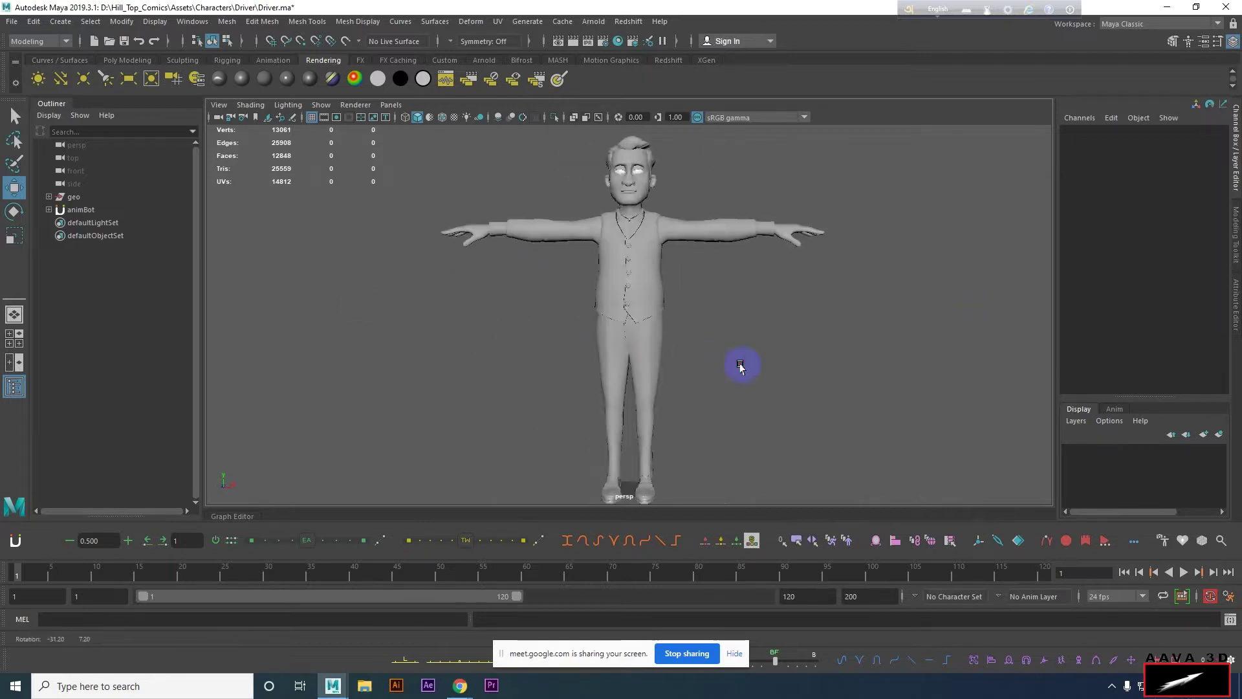
right_click_drag(741, 363, 802, 385, "alt")
key("alt+Tab")
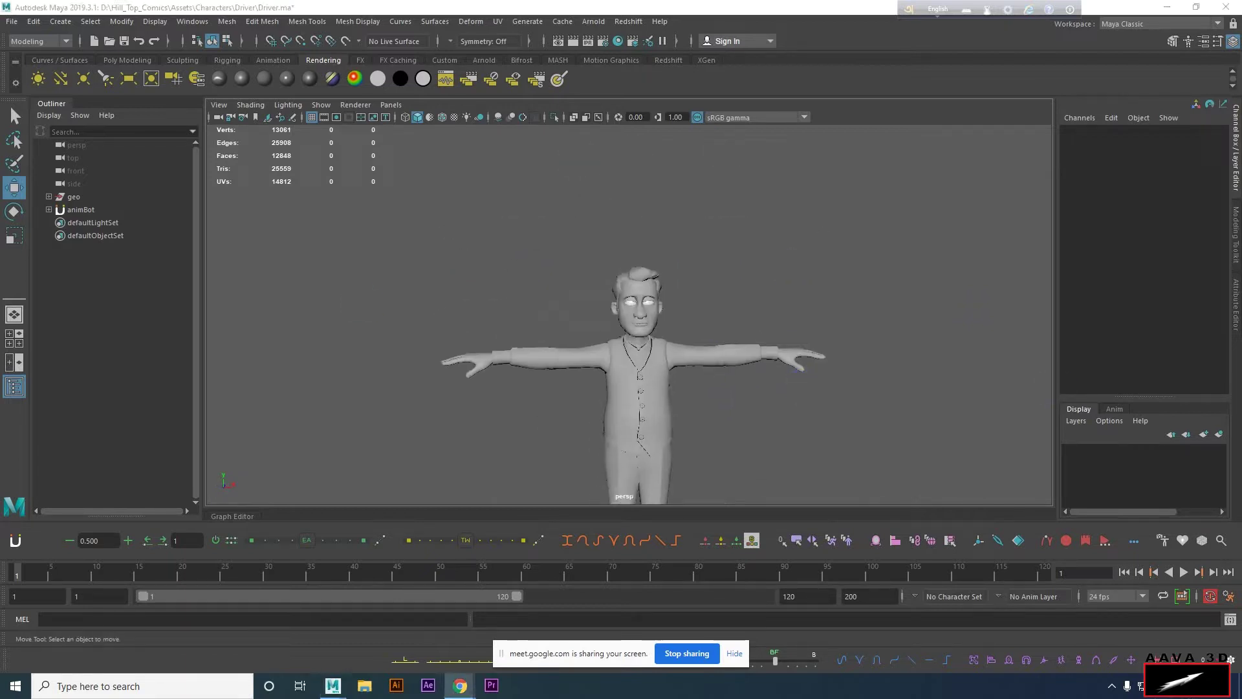
mouse_move(750, 351)
right_mouse_down("alt")
mouse_move(770, 249)
mouse_move(776, 299)
mouse_move(734, 299)
right_mouse_up("alt")
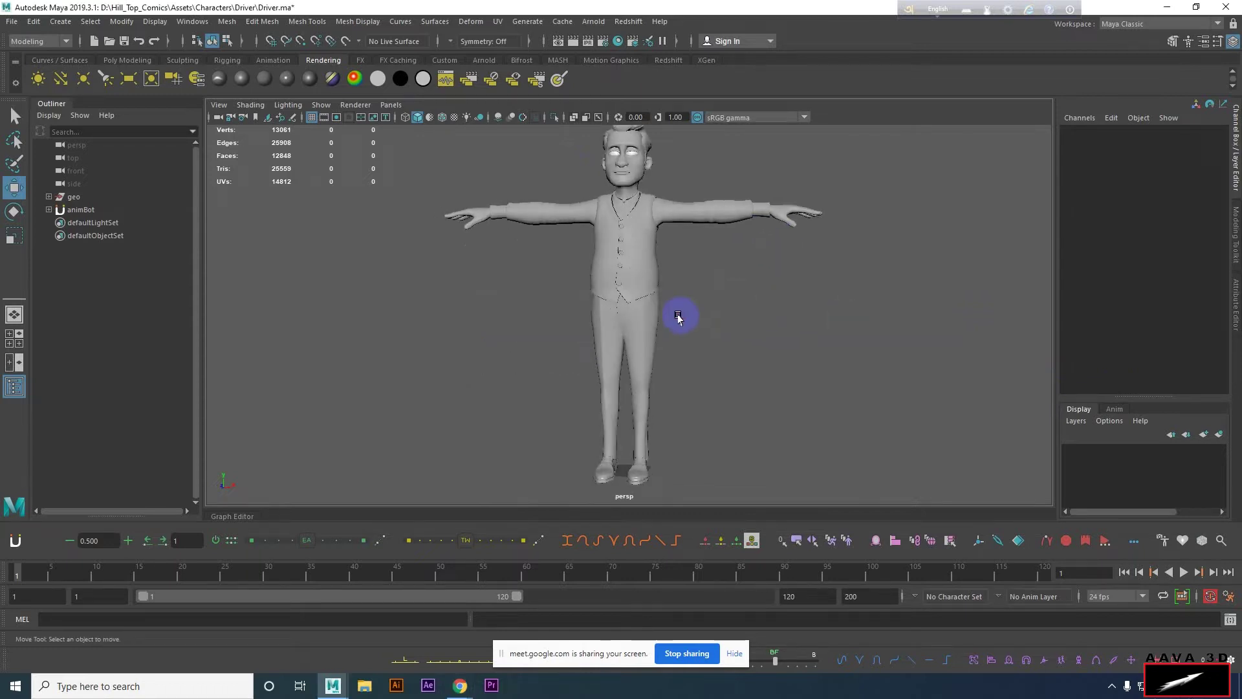
right_click_drag(677, 317, 410, 219, "alt")
scroll(705, 239, "up", 2)
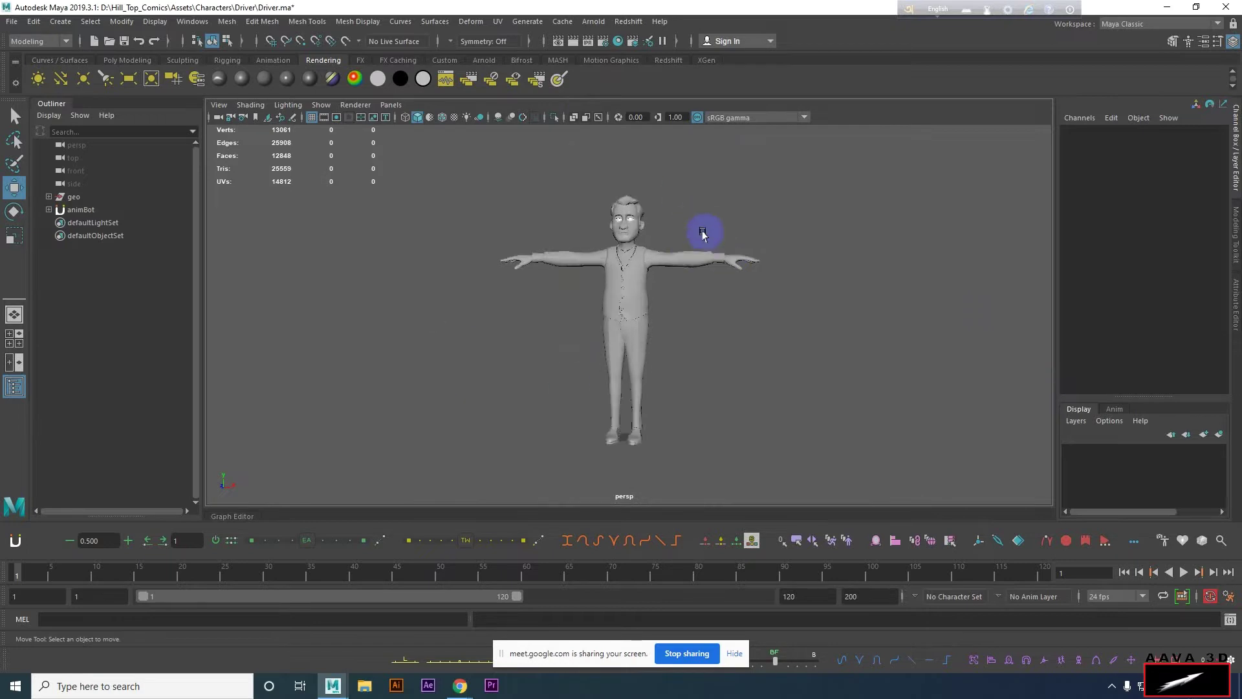
scroll(707, 235, "up", 2)
scroll(618, 243, "up", 1)
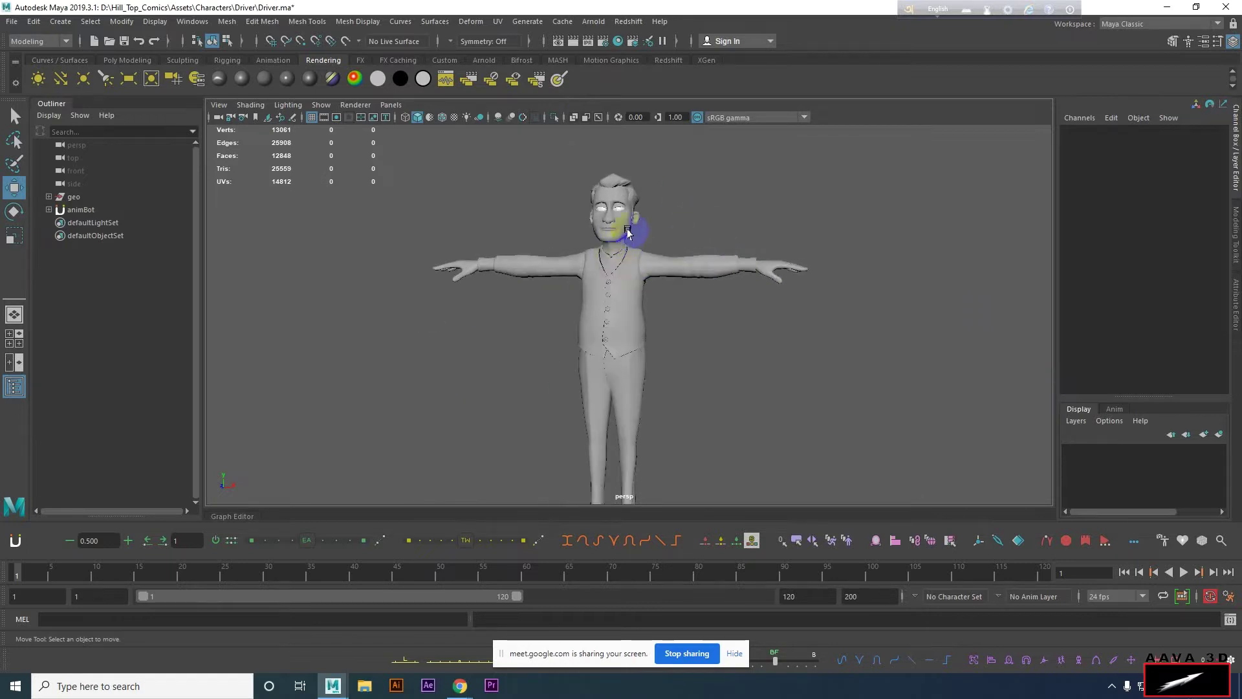
scroll(689, 277, "down", 2)
Box-select the whole character several times, then clear the selection.
left_click_drag(482, 188, 1000, 499)
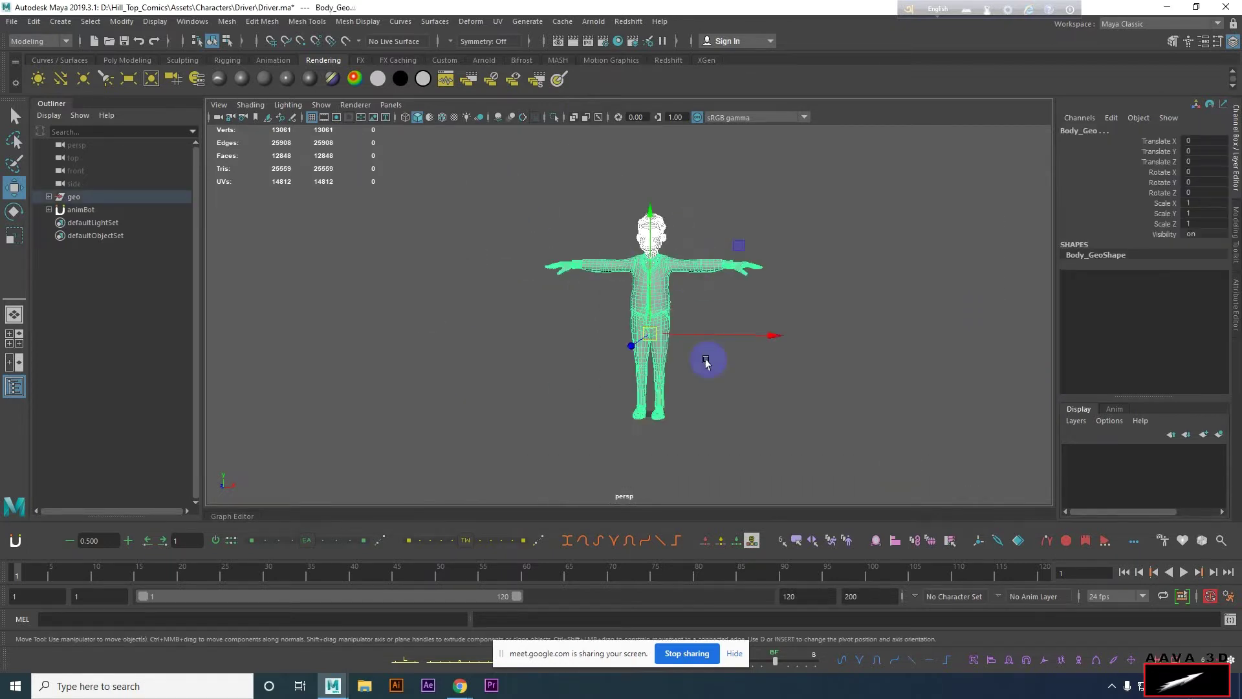
left_click(918, 239)
scroll(763, 286, "up", 1)
left_click_drag(371, 133, 870, 501)
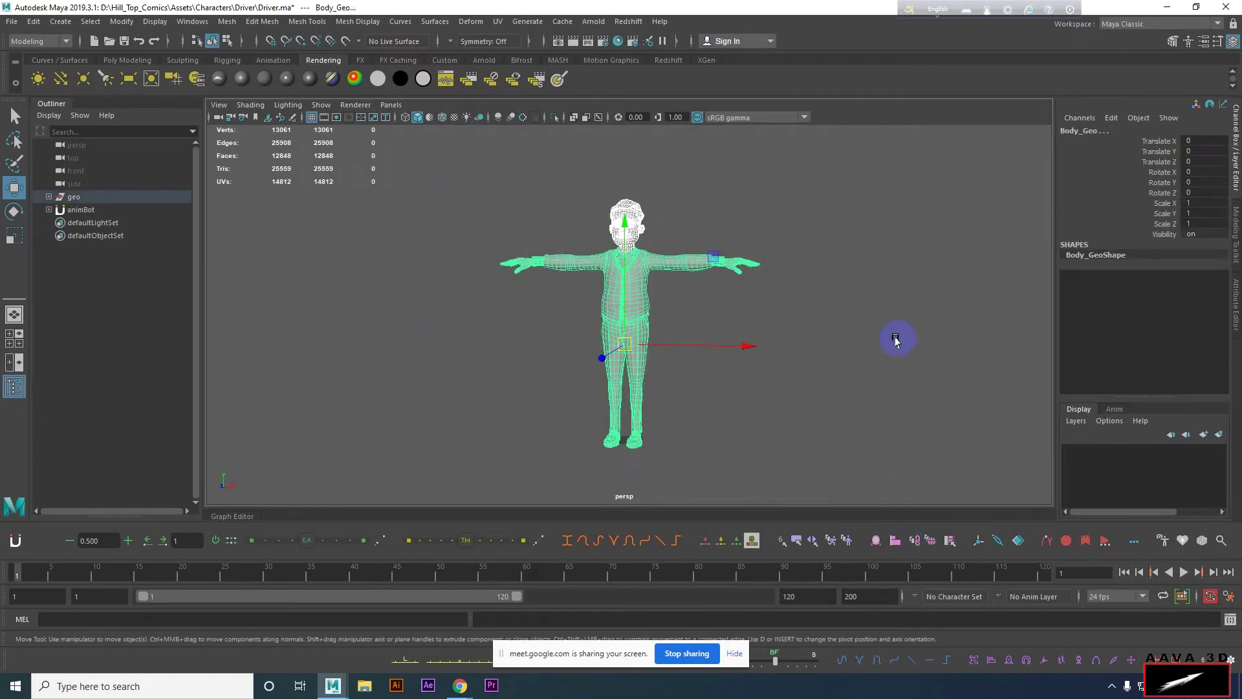
left_click(888, 307)
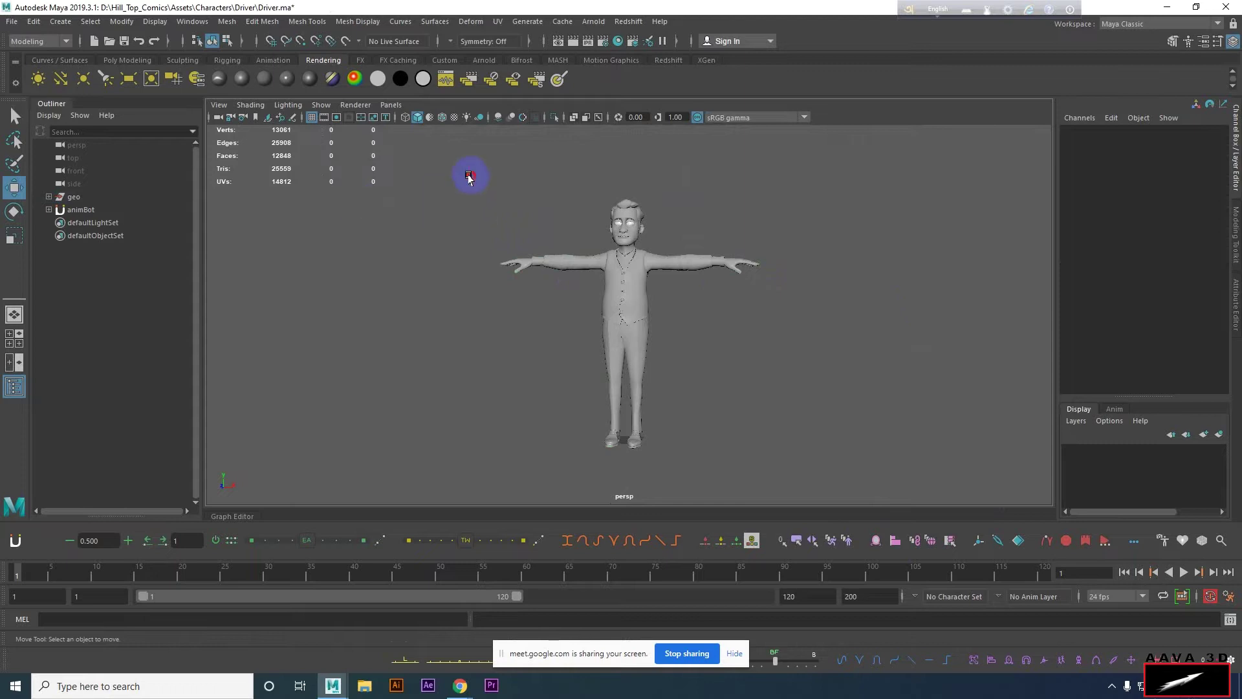
left_click_drag(436, 164, 790, 496)
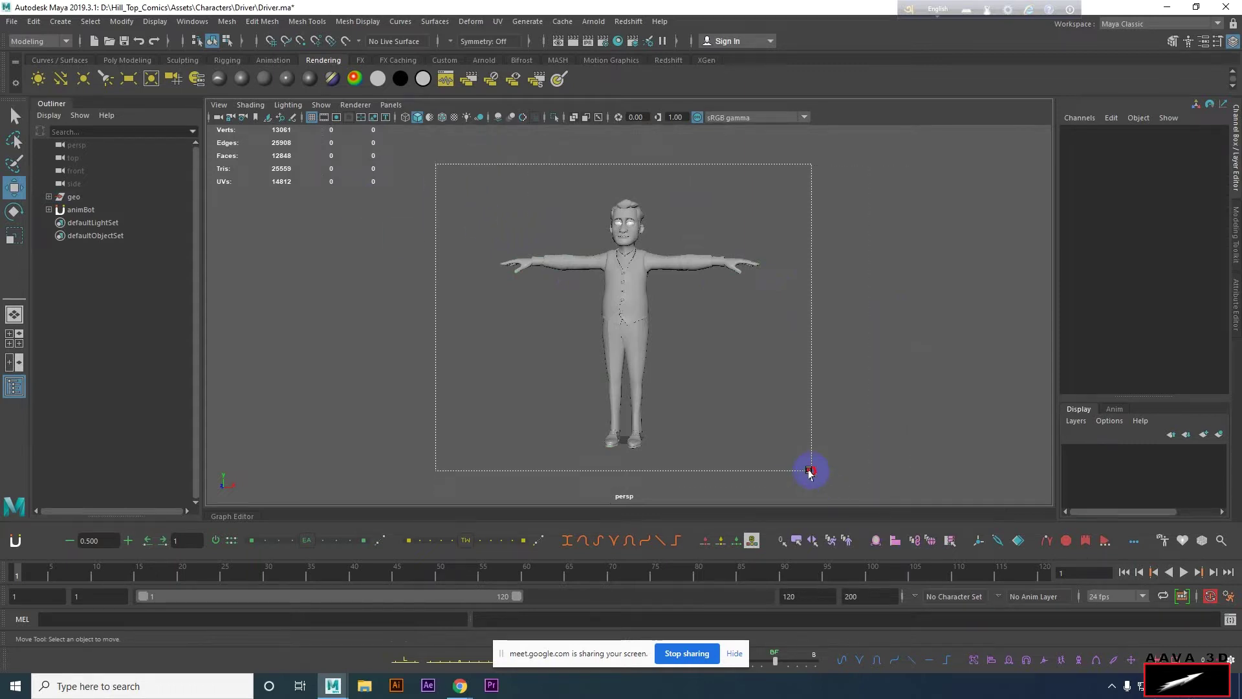
left_click(867, 289)
mouse_move(457, 171)
left_mouse_down()
mouse_move(824, 459)
mouse_move(807, 462)
left_mouse_up()
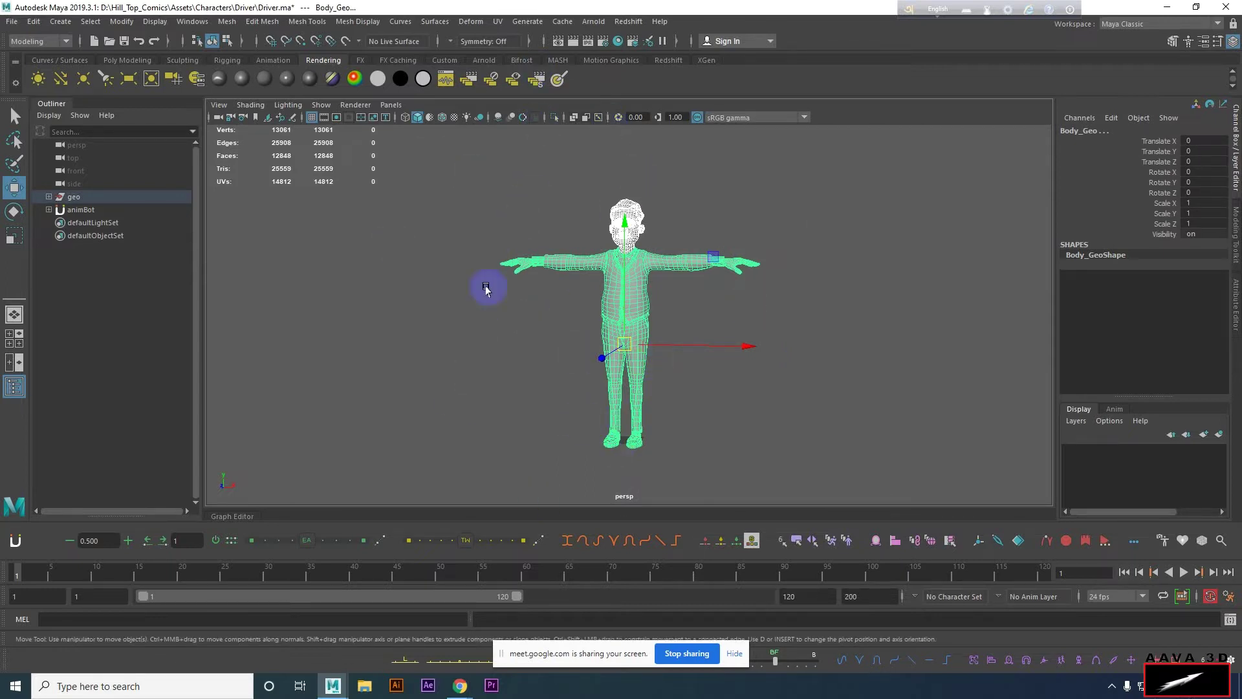
left_click(905, 330)
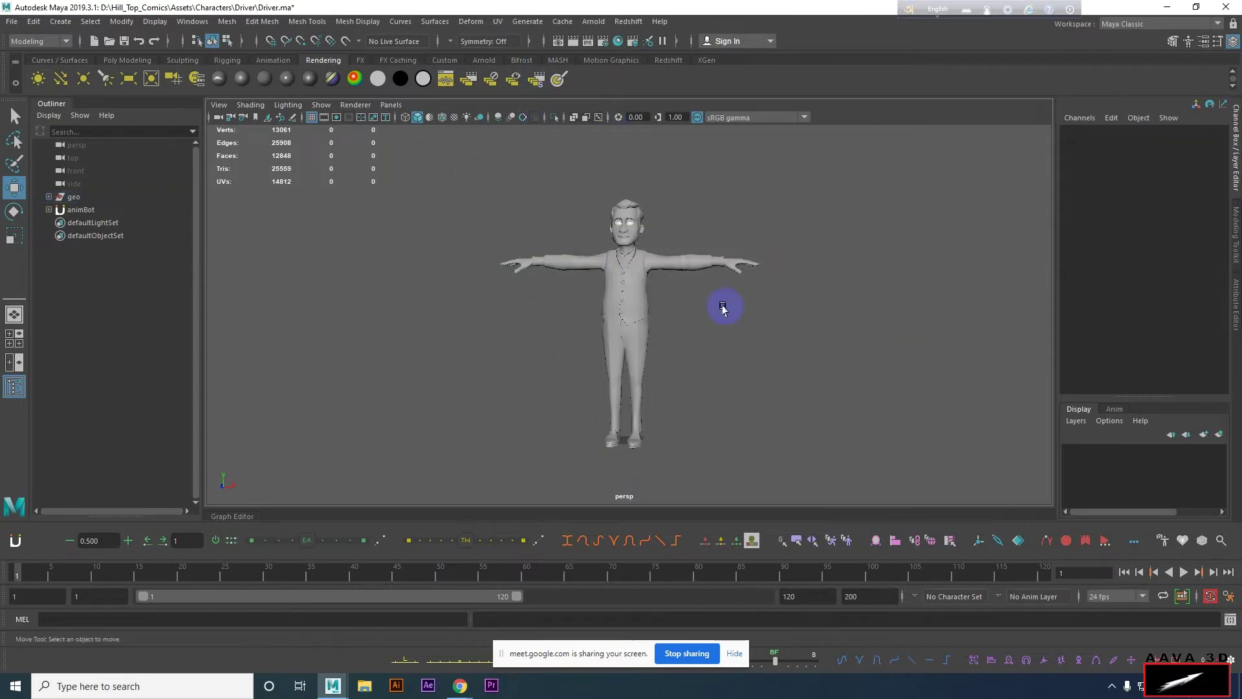
Zoom in, select Head_Geo in face mode, and pick a face near the jaw.
scroll(679, 285, "up", 1)
scroll(744, 408, "up", 3)
scroll(757, 421, "up", 1)
scroll(766, 442, "up", 3)
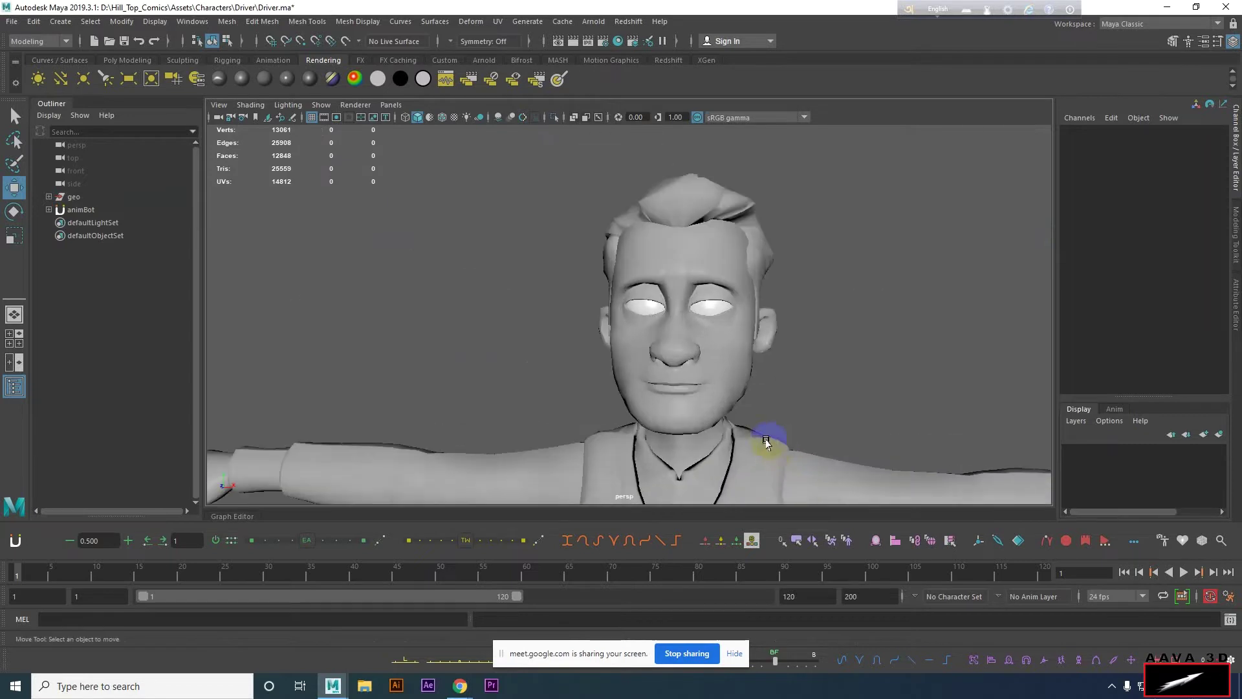
scroll(770, 389, "up", 2)
scroll(779, 344, "up", 2)
left_click(729, 278)
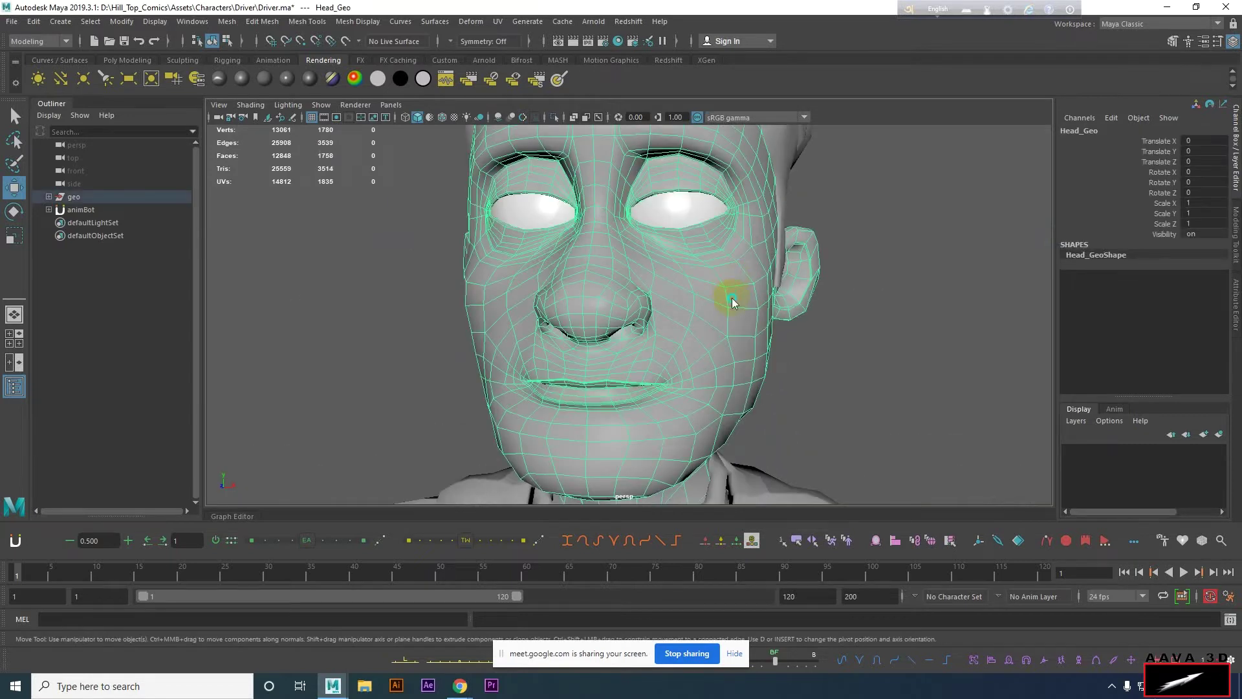
right_click_drag(732, 298, 744, 375)
left_click(755, 396)
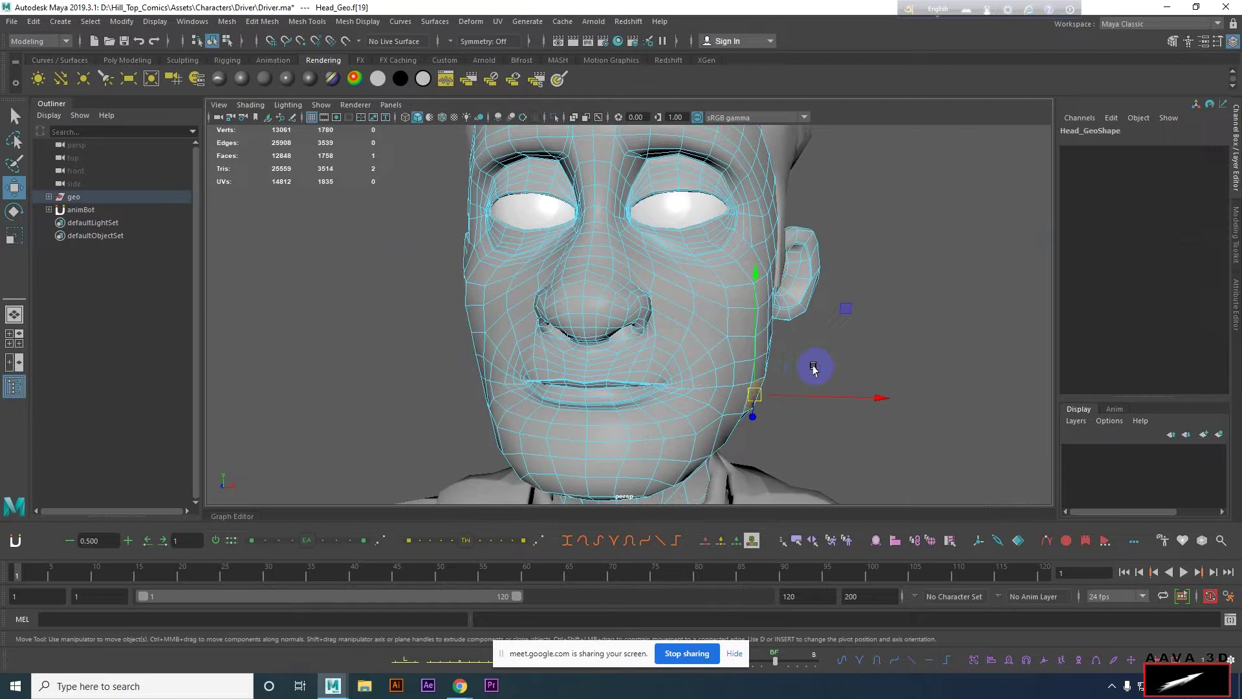
scroll(813, 368, "down", 3)
left_click_drag(795, 376, 744, 373, "alt")
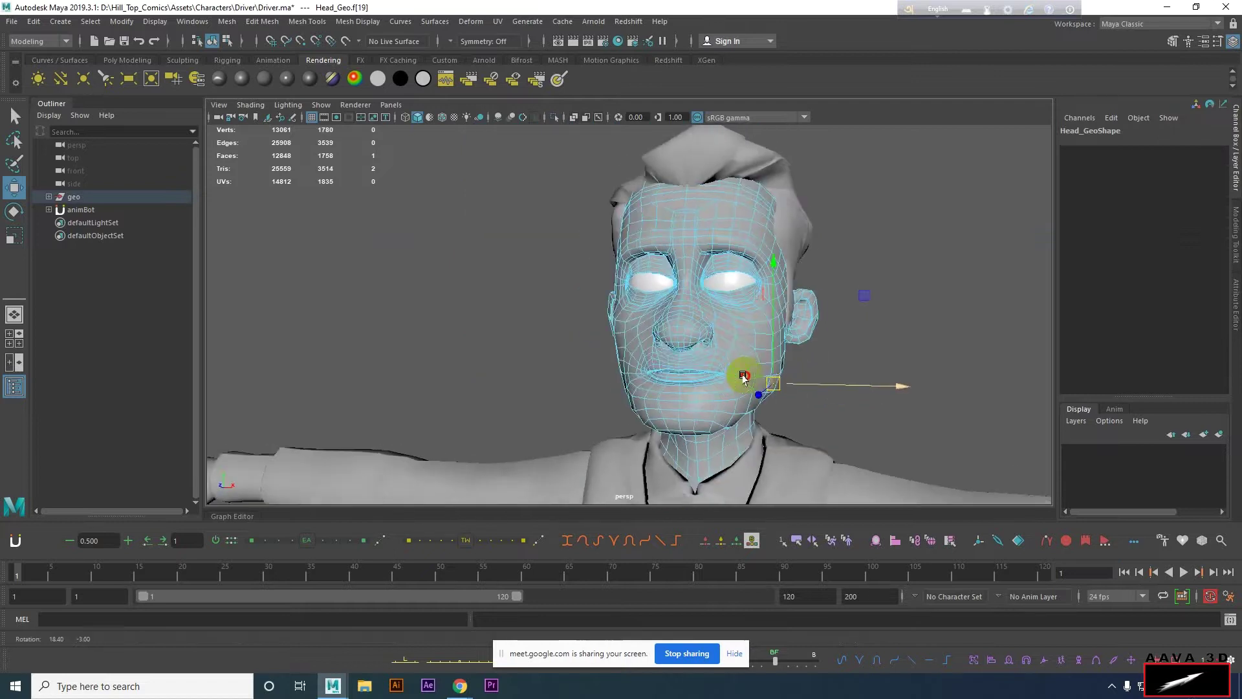
Set the Modeling Toolkit symmetry to Object X.
left_click(1223, 243)
left_click(1120, 282)
left_click(1143, 299)
mouse_move(777, 381)
left_mouse_down("alt")
mouse_move(721, 380)
mouse_move(767, 395)
left_mouse_up("alt")
Turn on soft select and push the cheeks and jaw outward symmetrically.
key("b")
middle_click_drag(783, 388, 851, 388)
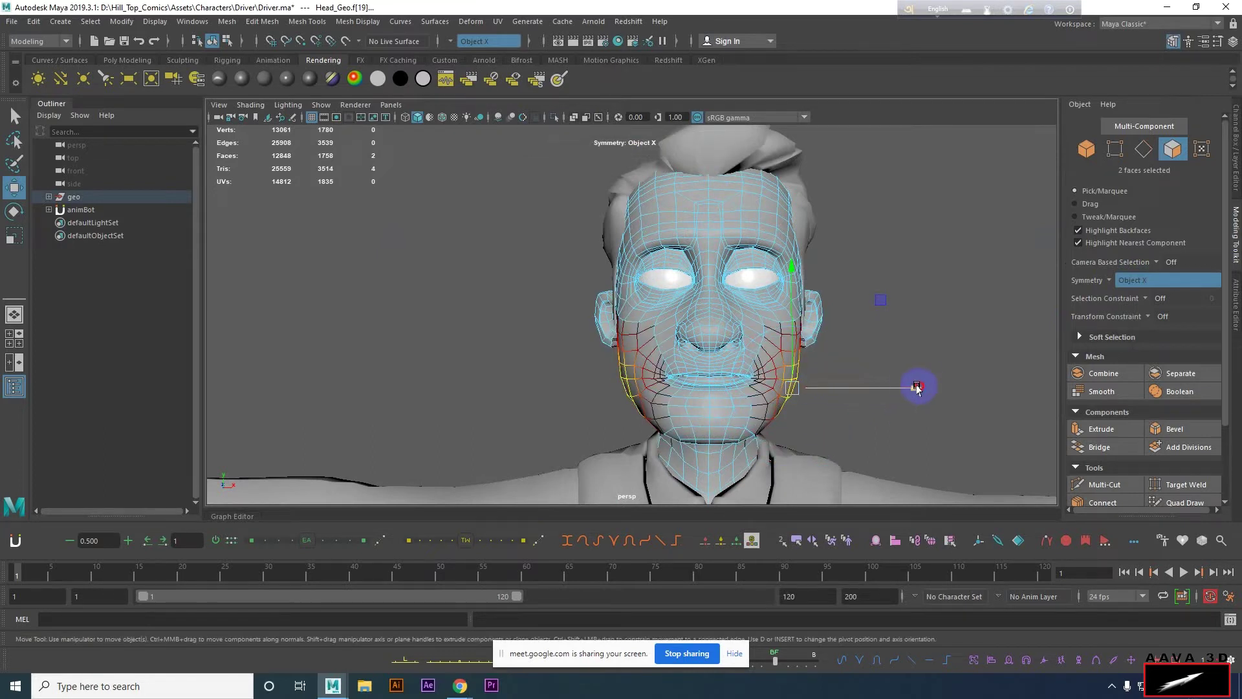
left_click_drag(915, 382, 943, 386)
key("F8")
left_click(913, 239)
mouse_move(914, 239)
left_mouse_down("alt")
mouse_move(937, 361)
mouse_move(860, 361)
left_mouse_up("alt")
key("ctrl+z")
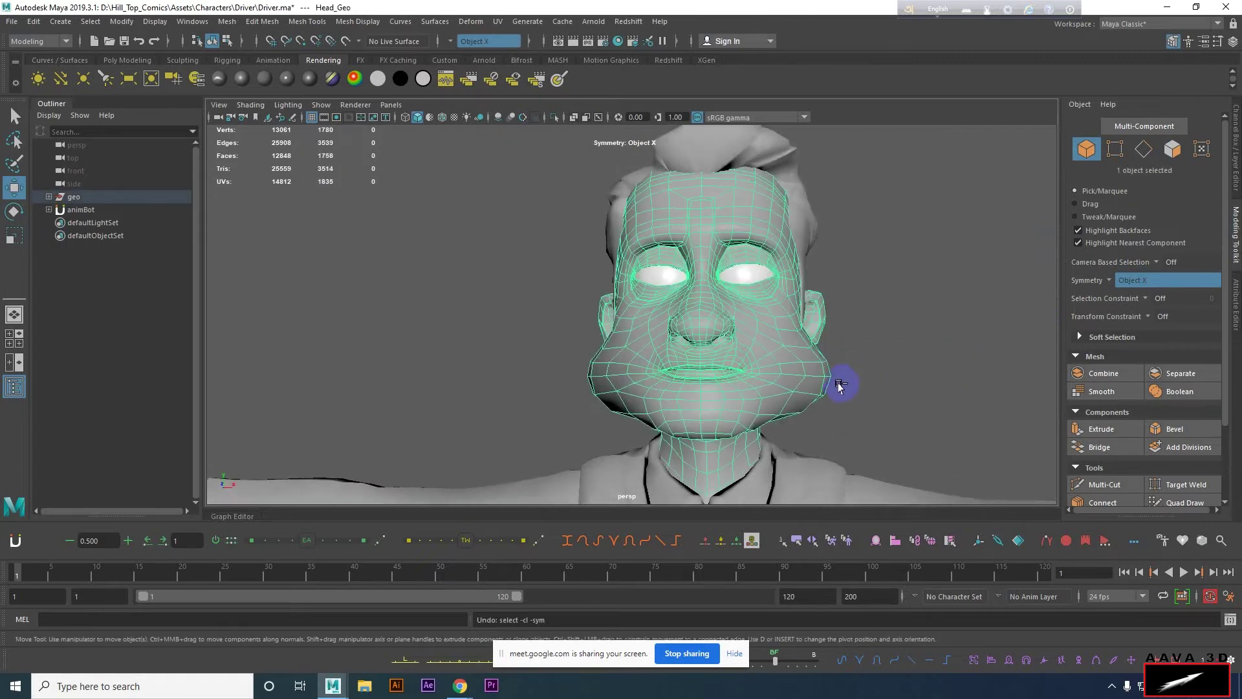
Soft-select a jaw face, nudge it along X, inspect, then undo the move.
key("F11")
left_click(825, 381)
key("b")
left_click_drag(919, 386, 897, 386)
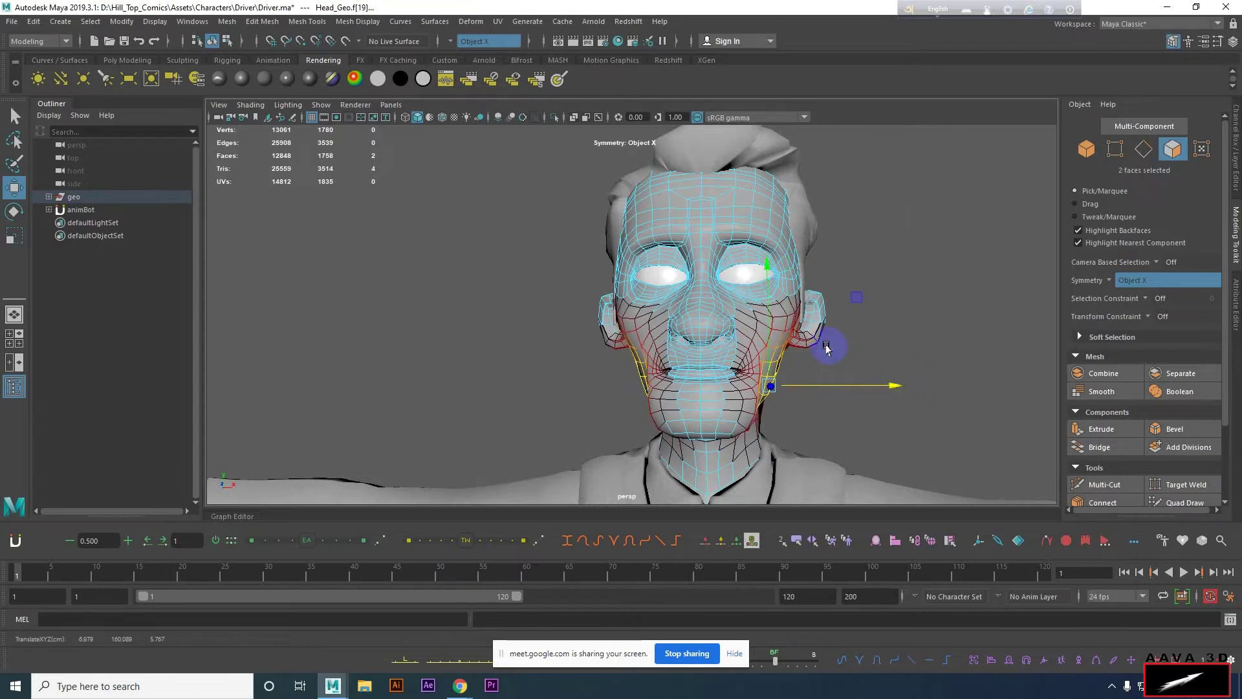
left_click(1086, 148)
left_click(868, 299)
right_click_drag(868, 300, 826, 389, "alt")
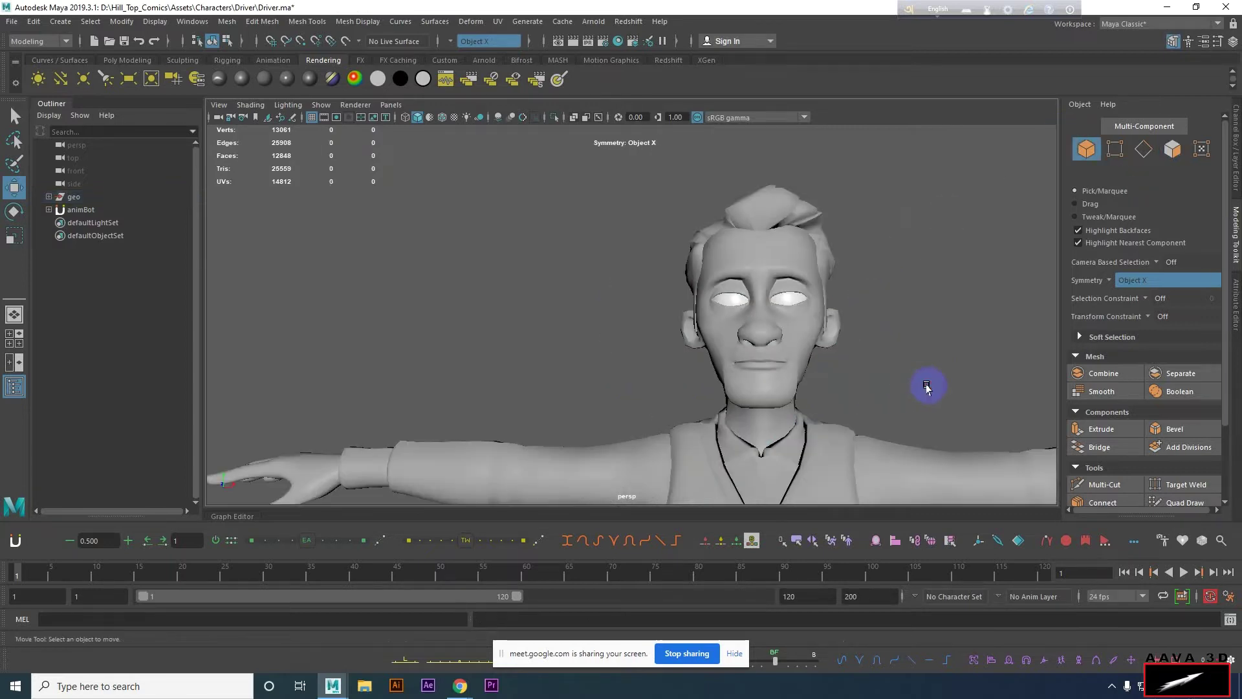
left_click_drag(927, 387, 851, 338, "alt")
mouse_move(907, 405)
left_mouse_down("alt")
mouse_move(749, 389)
mouse_move(817, 401)
left_mouse_up("alt")
key("ctrl+z")
key("ctrl+z")
key("ctrl+z")
key("ctrl+z")
key("ctrl+z")
key("ctrl+z")
key("ctrl+z")
key("ctrl+z")
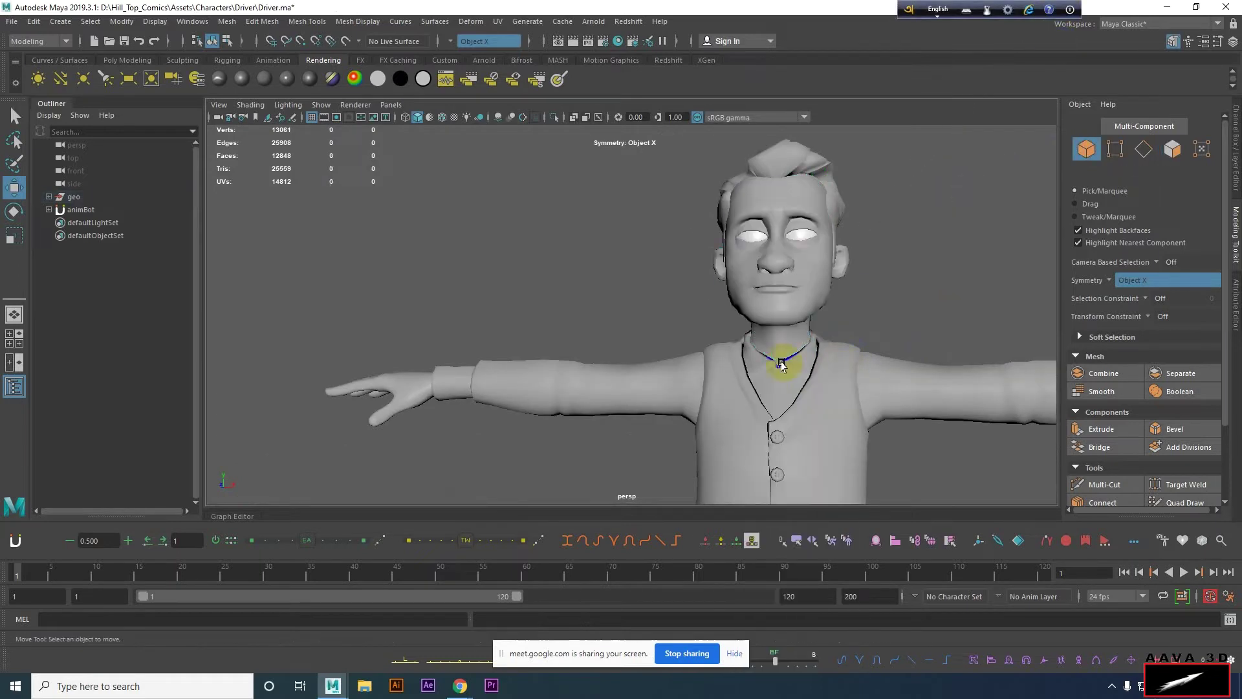
key("ctrl+z")
key("ctrl+z")
mouse_move(737, 289)
left_mouse_down("alt")
mouse_move(785, 466)
mouse_move(666, 335)
mouse_move(680, 361)
left_mouse_up("alt")
scroll(721, 238, "up", 4)
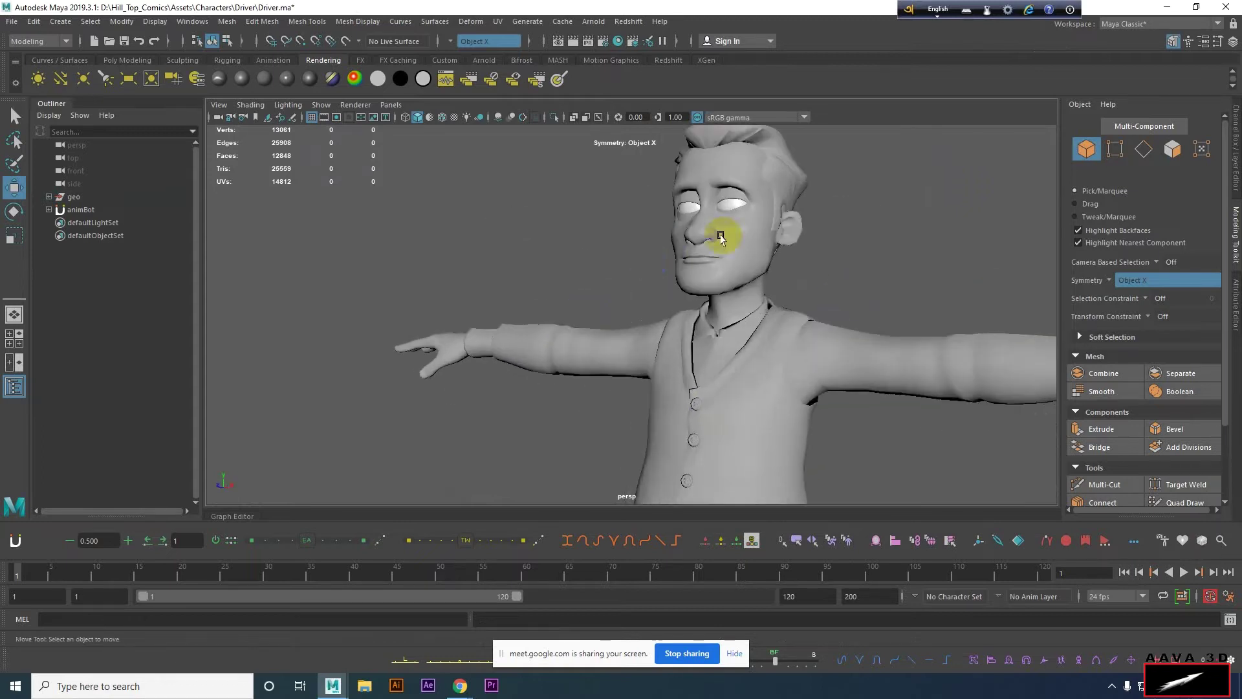
scroll(741, 382, "up", 3)
scroll(599, 289, "up", 2)
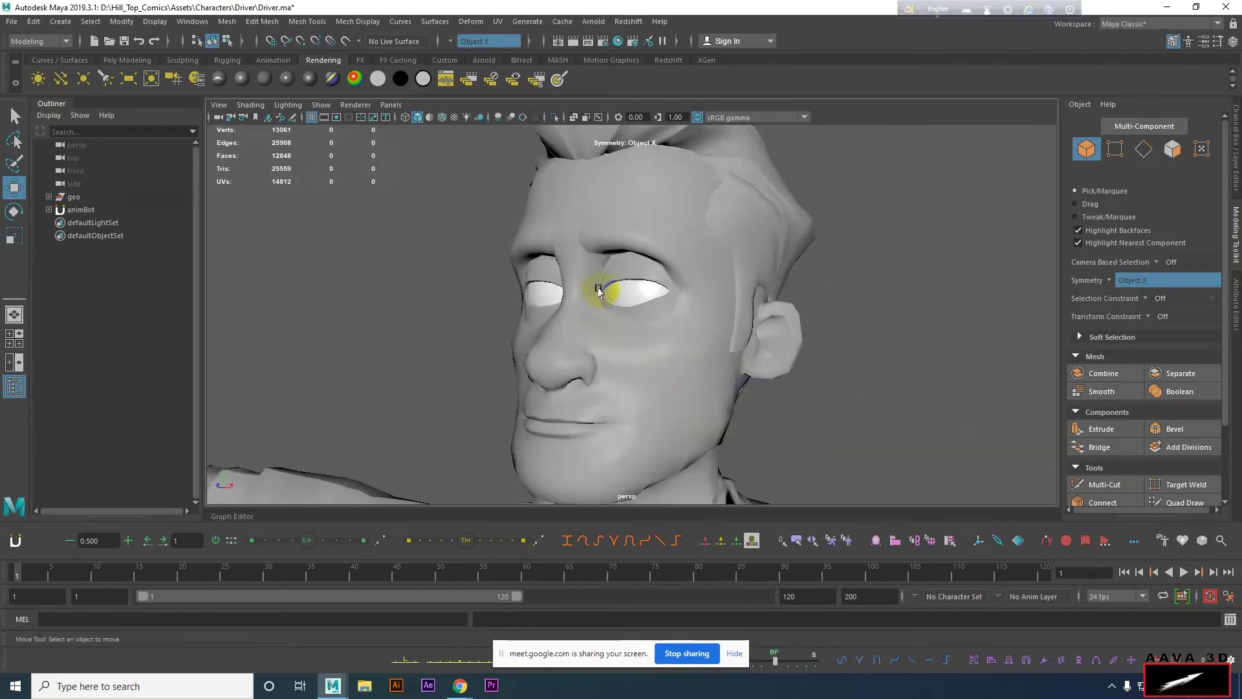
scroll(735, 352, "down", 5)
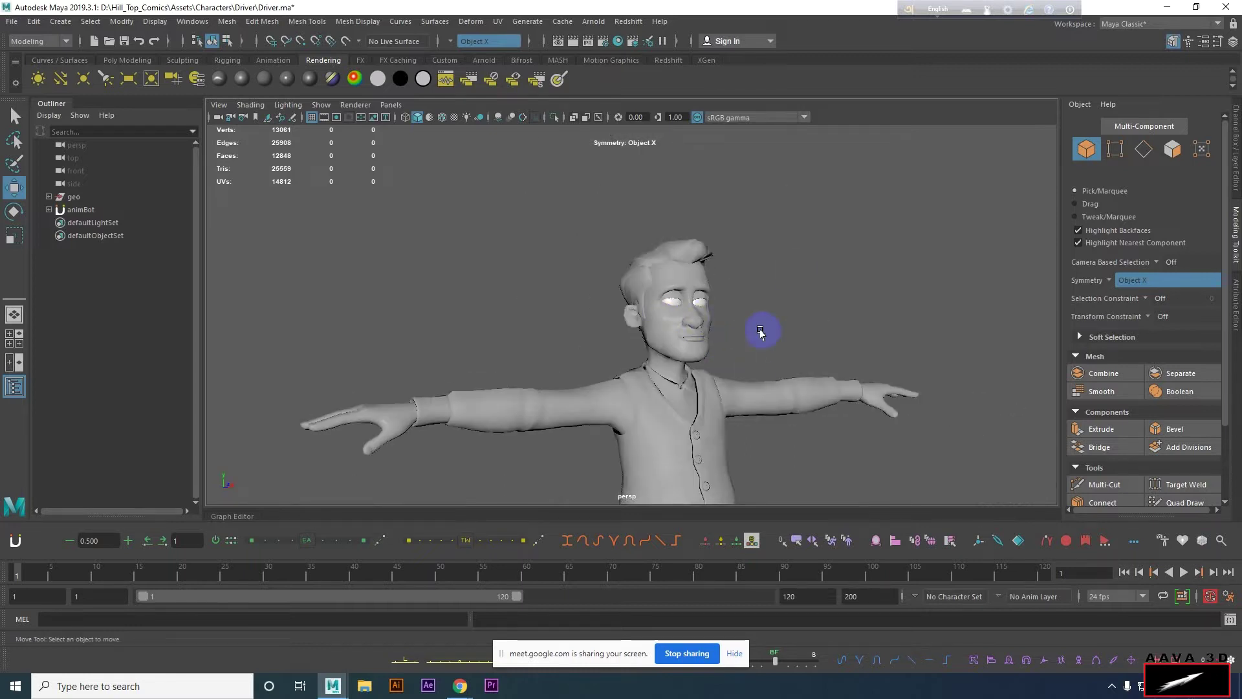
left_click_drag(760, 333, 724, 258, "alt")
scroll(679, 347, "down", 3)
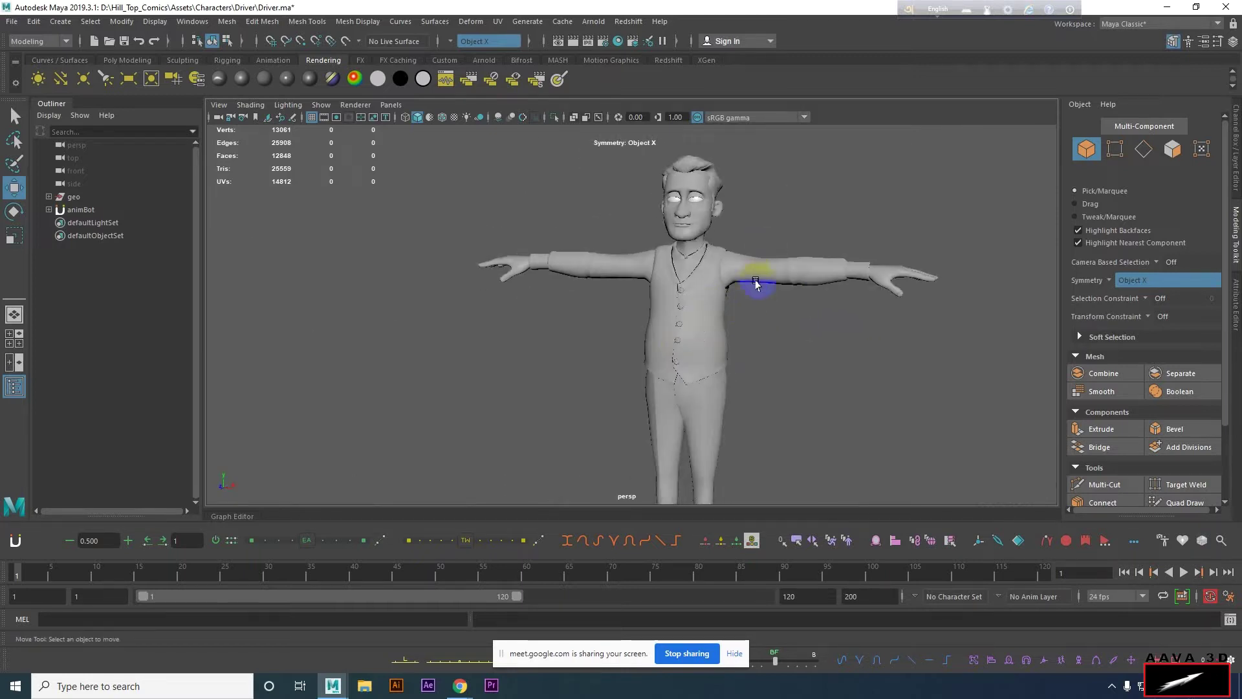
scroll(841, 259, "down", 2)
scroll(796, 233, "up", 3)
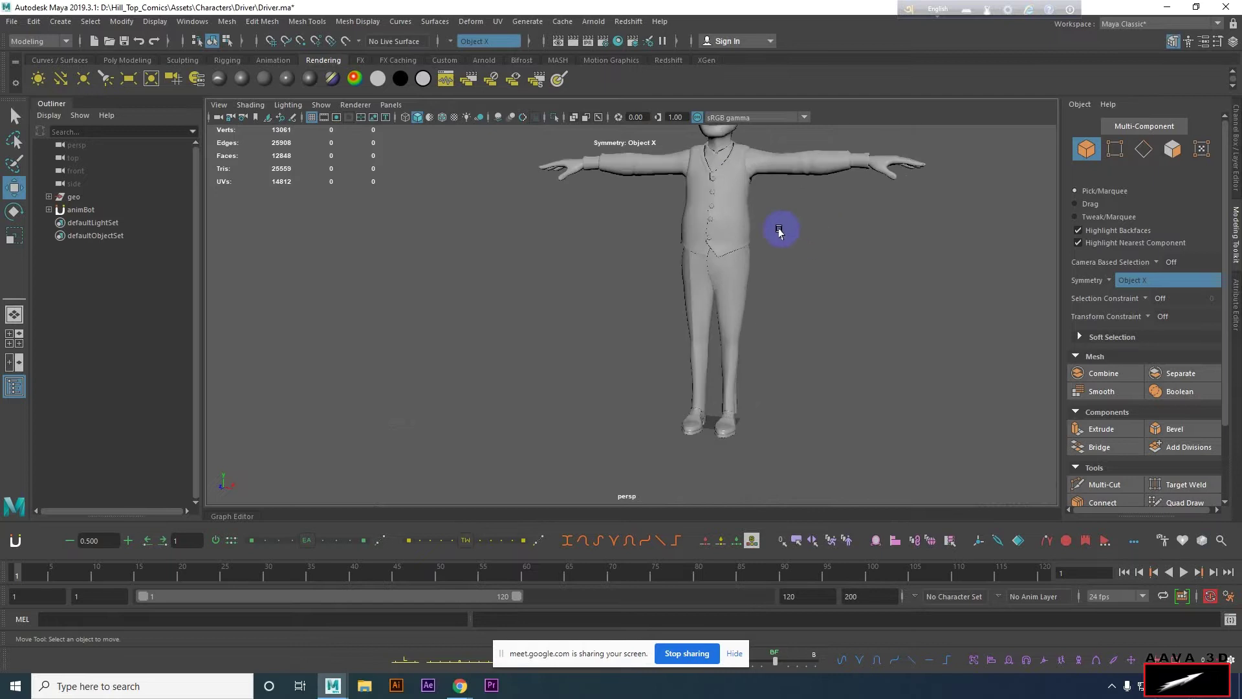
left_click(749, 259)
mouse_move(751, 388)
left_mouse_down("alt")
mouse_move(845, 311)
mouse_move(816, 270)
left_mouse_up("alt")
left_click(846, 311)
scroll(819, 288, "down", 3)
scroll(820, 333, "up", 2)
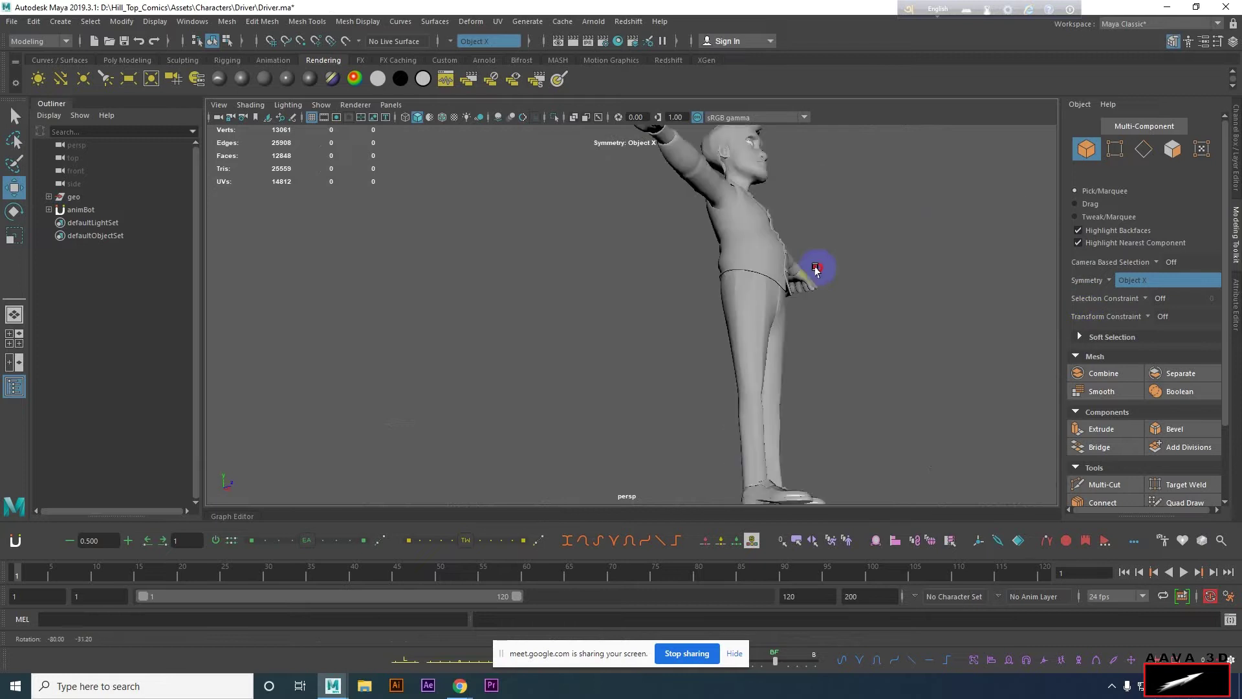
scroll(817, 271, "down", 3)
mouse_move(546, 277)
left_mouse_down("alt")
mouse_move(854, 322)
mouse_move(657, 291)
left_mouse_up("alt")
scroll(702, 297, "up", 3)
scroll(735, 313, "down", 2)
mouse_move(734, 313)
left_mouse_down("alt")
mouse_move(865, 341)
mouse_move(822, 341)
left_mouse_up("alt")
scroll(909, 343, "up", 1)
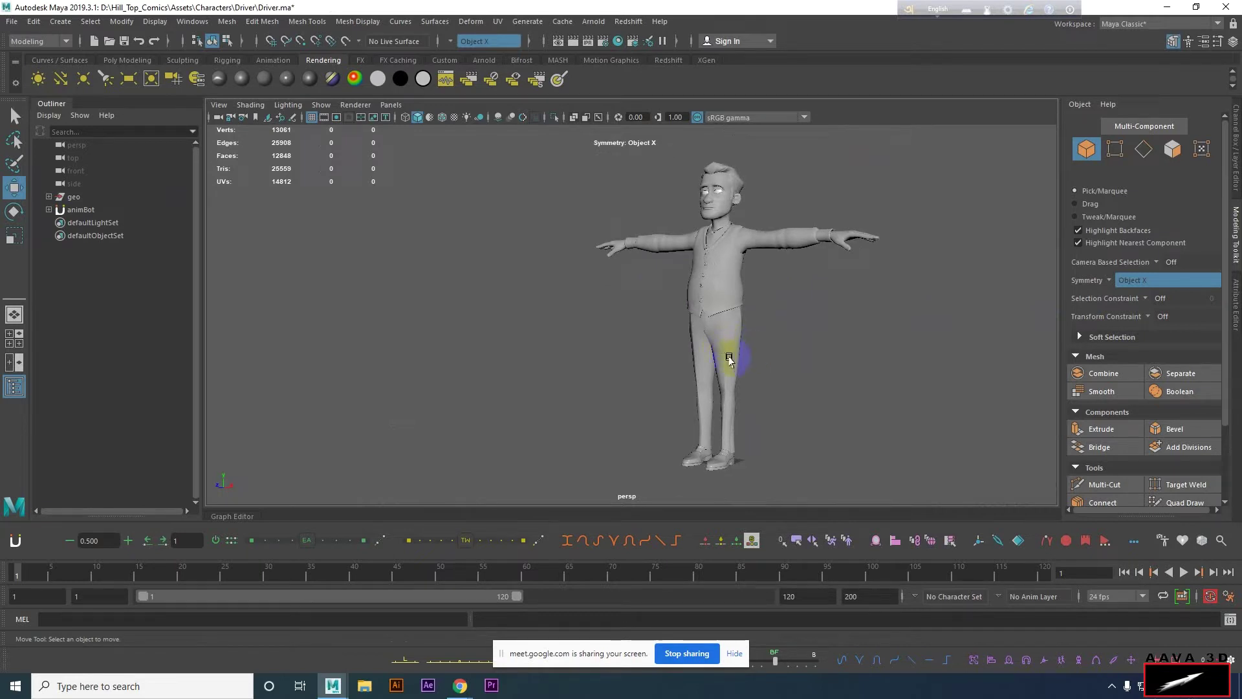
middle_click_drag(811, 354, 774, 386, "alt")
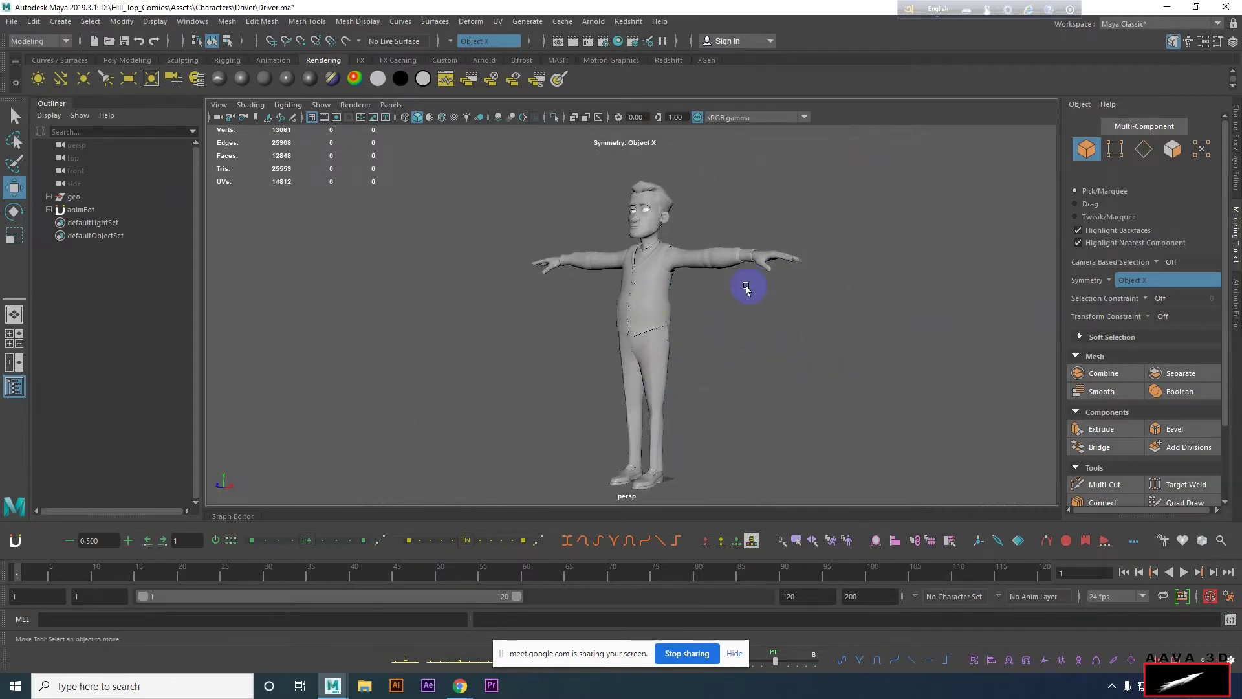
Expand the geo group and select Head_Geo, zooming in on the head.
left_click(49, 196)
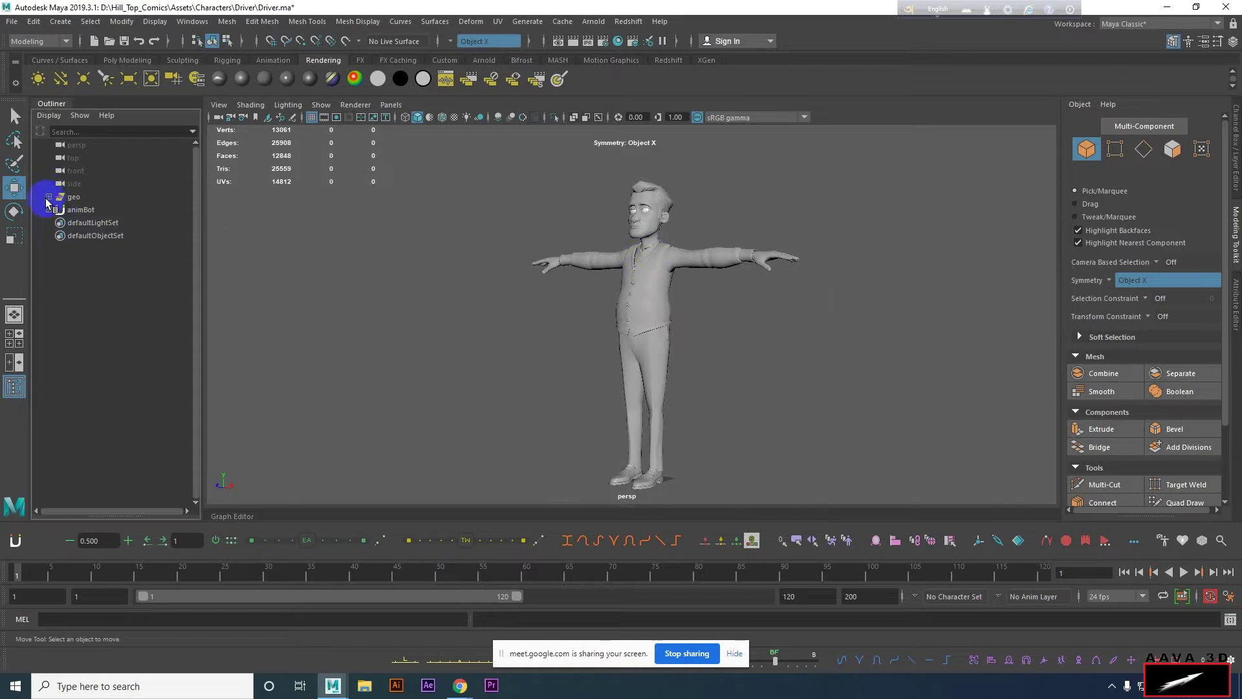
left_click(91, 196)
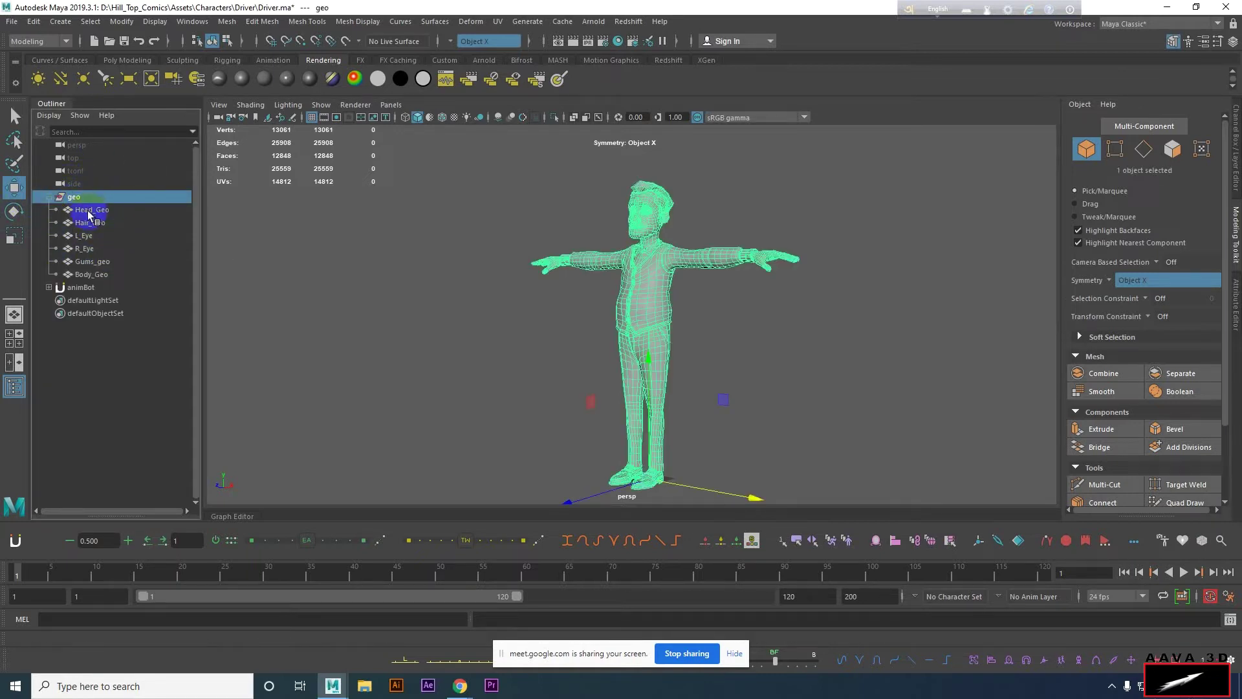
left_click(920, 215)
scroll(724, 319, "up", 3)
mouse_move(724, 319)
left_mouse_down("alt")
mouse_move(782, 321)
mouse_move(721, 299)
mouse_move(713, 350)
mouse_move(296, 264)
left_mouse_up("alt")
left_click(657, 209)
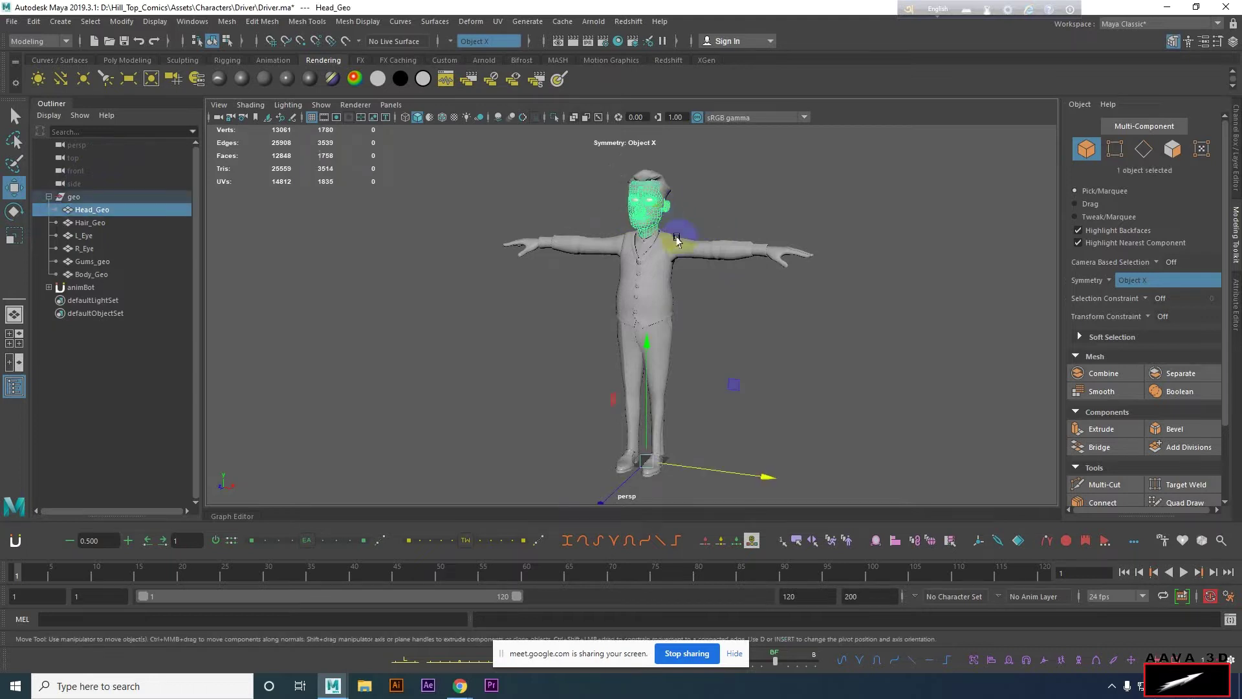
right_click_drag(659, 230, 713, 457, "alt")
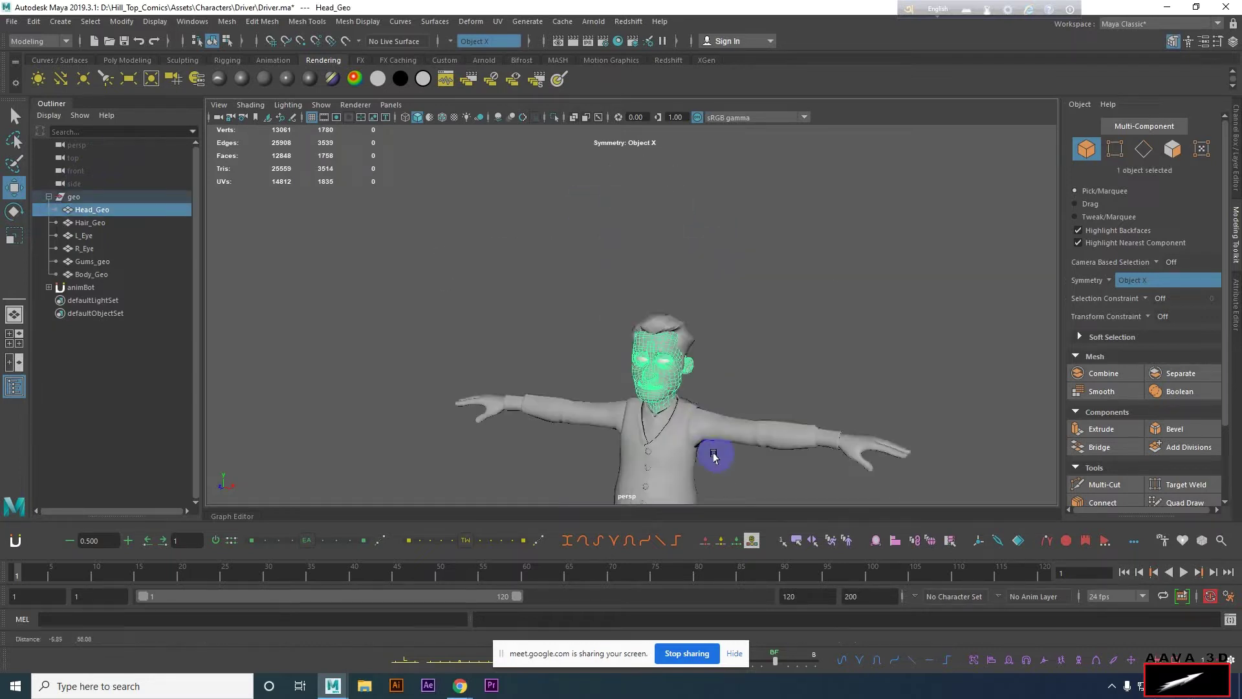
scroll(666, 355, "up", 3)
left_click_drag(666, 355, 208, 325, "alt")
Check Hair_Geo, L_Eye and R_Eye by selecting each and orbiting around the eyes.
left_click(90, 222)
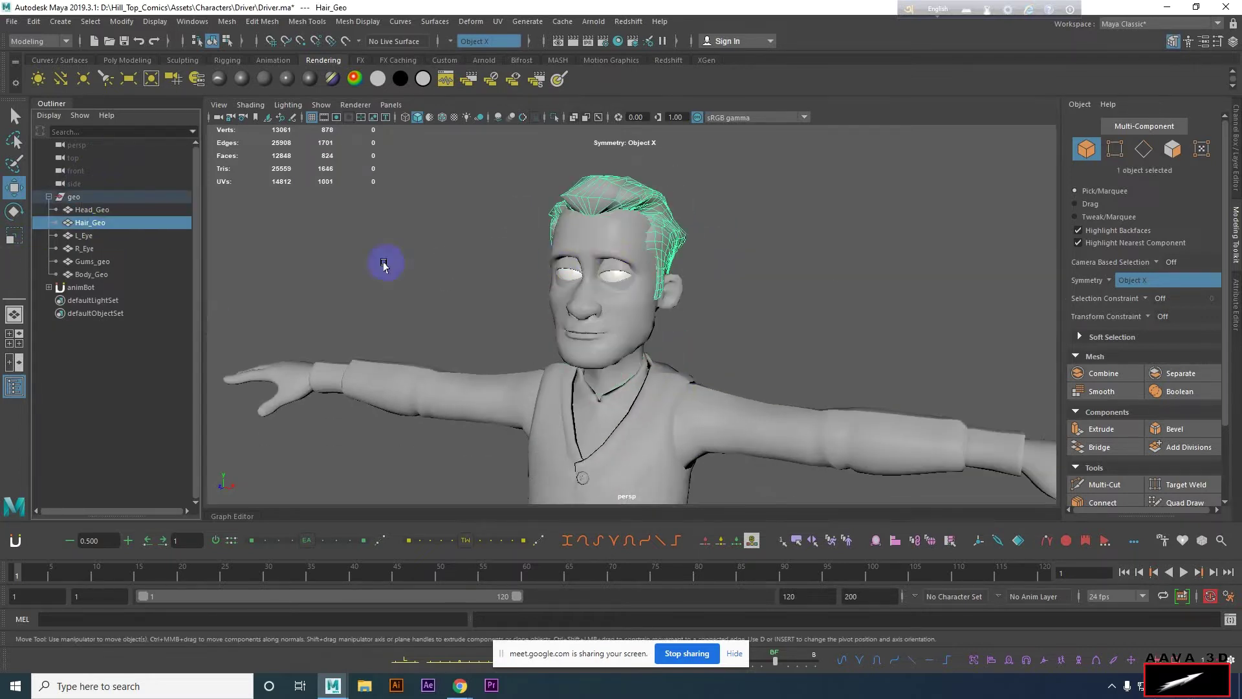
scroll(615, 233, "down", 1)
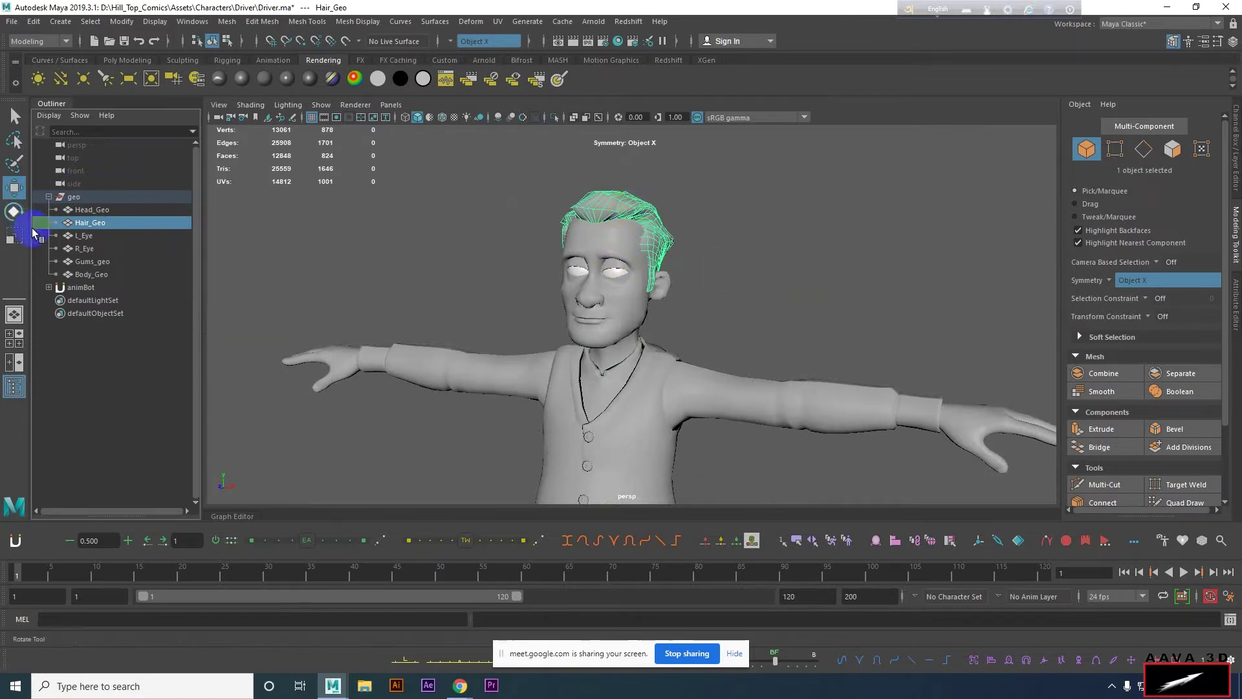
left_click(102, 236)
left_click(91, 251)
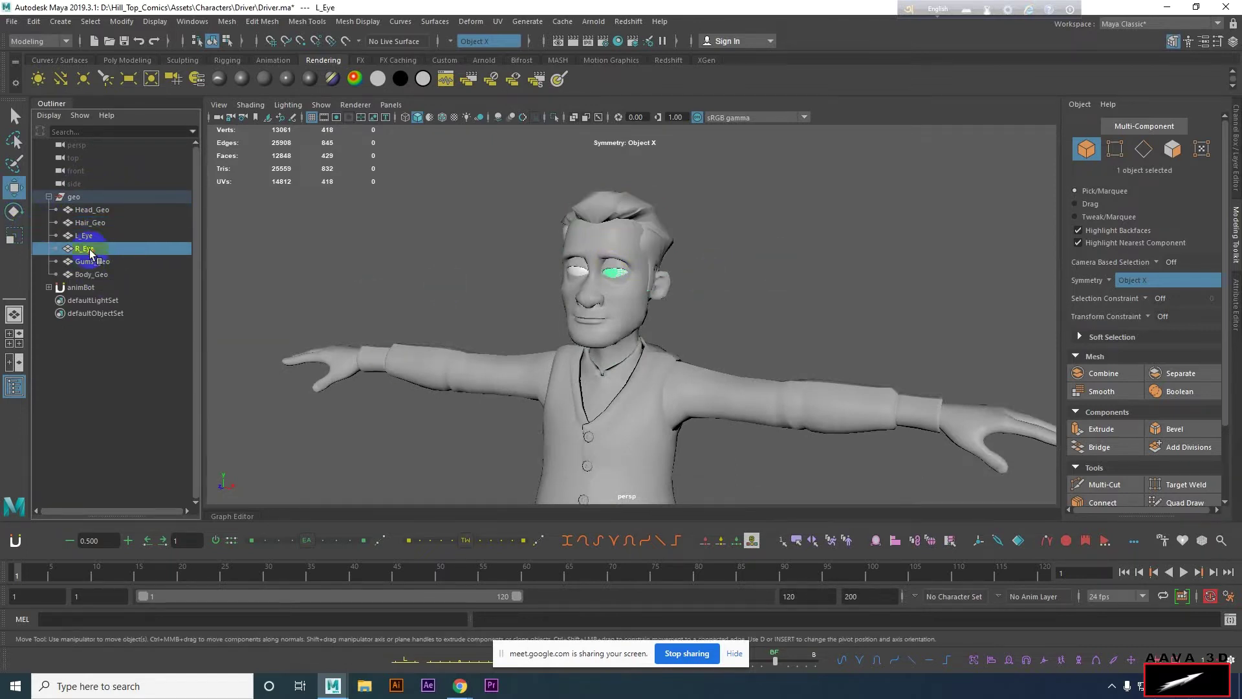
left_click_drag(566, 278, 736, 279, "alt")
left_click_drag(535, 270, 602, 278, "alt")
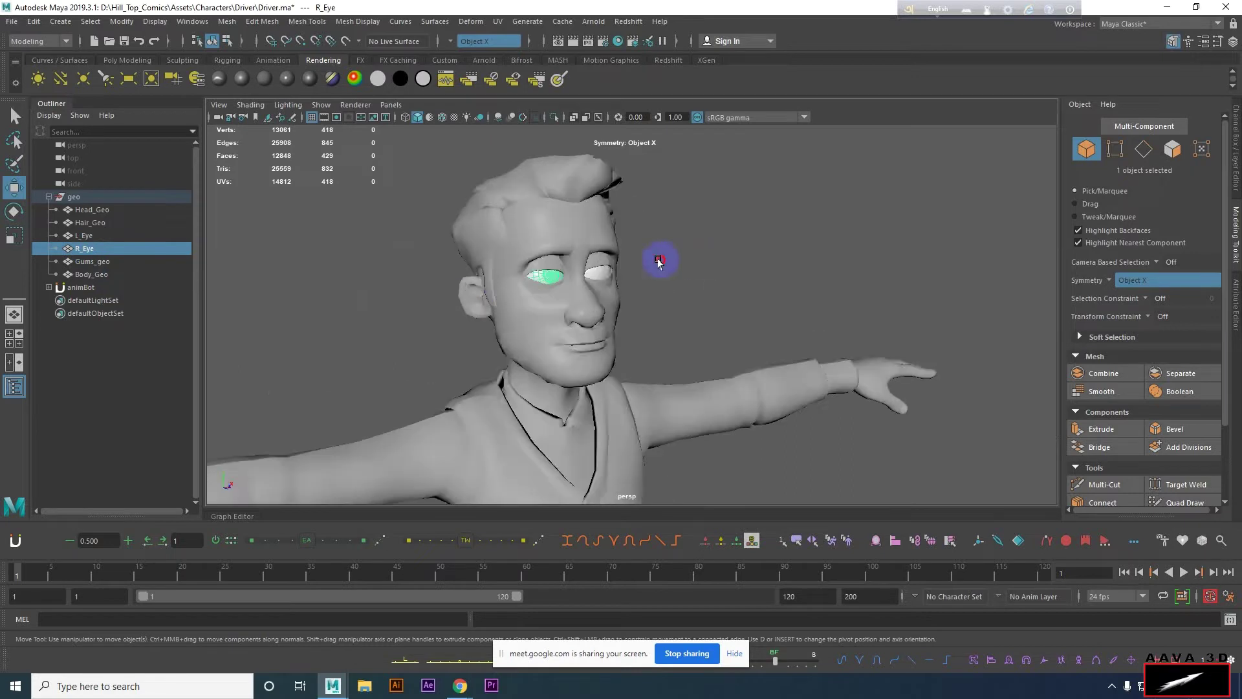
left_click(612, 283)
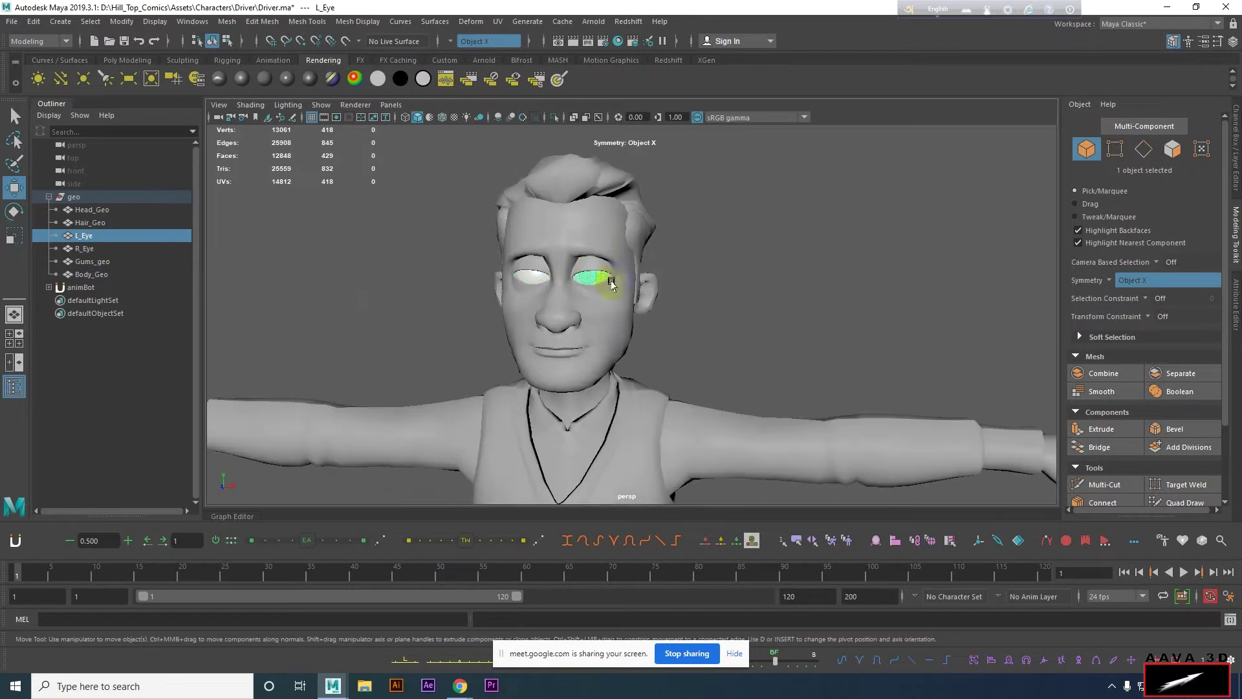
Select Gums_geo, frame it, and orbit to inspect it.
left_click(91, 261)
mouse_move(570, 334)
right_mouse_down("alt")
mouse_move(624, 333)
mouse_move(707, 394)
right_mouse_up("alt")
key("f")
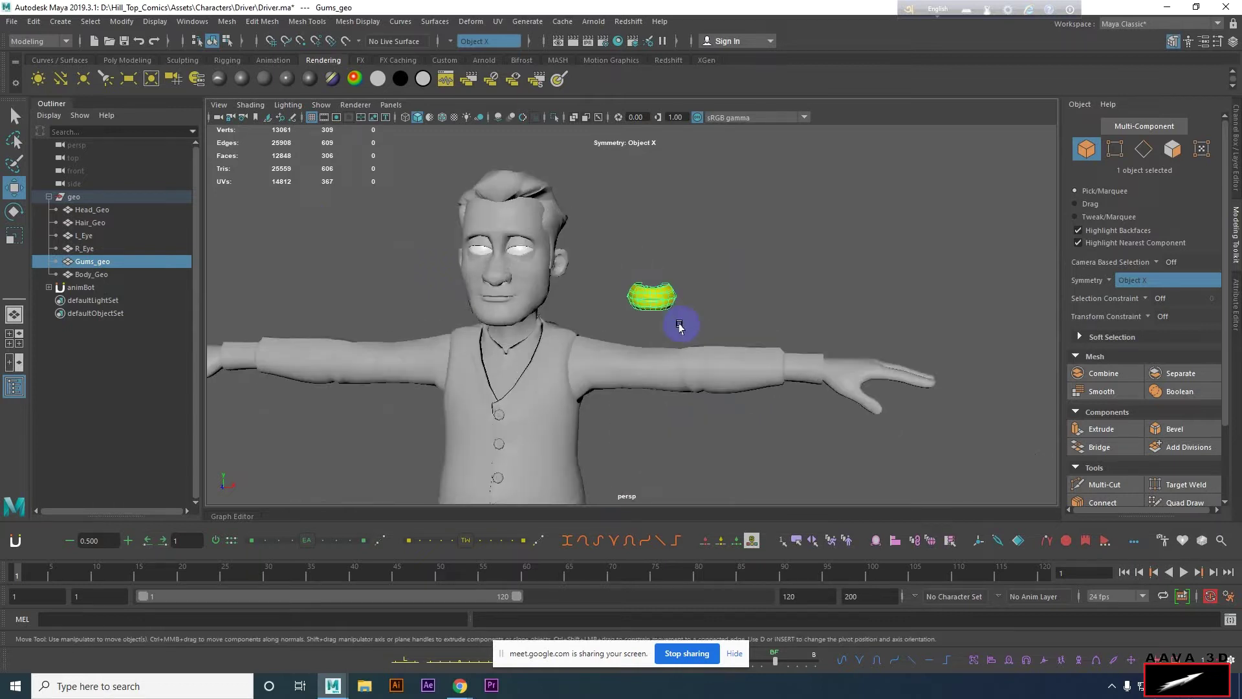
mouse_move(559, 295)
left_mouse_down("alt")
mouse_move(305, 297)
mouse_move(744, 180)
mouse_move(633, 271)
mouse_move(614, 226)
mouse_move(785, 311)
mouse_move(723, 324)
left_mouse_up("alt")
scroll(725, 285, "up", 3)
scroll(723, 323, "down", 3)
scroll(663, 200, "down", 3)
mouse_move(663, 200)
left_mouse_down("alt")
mouse_move(772, 259)
mouse_move(496, 283)
left_mouse_up("alt")
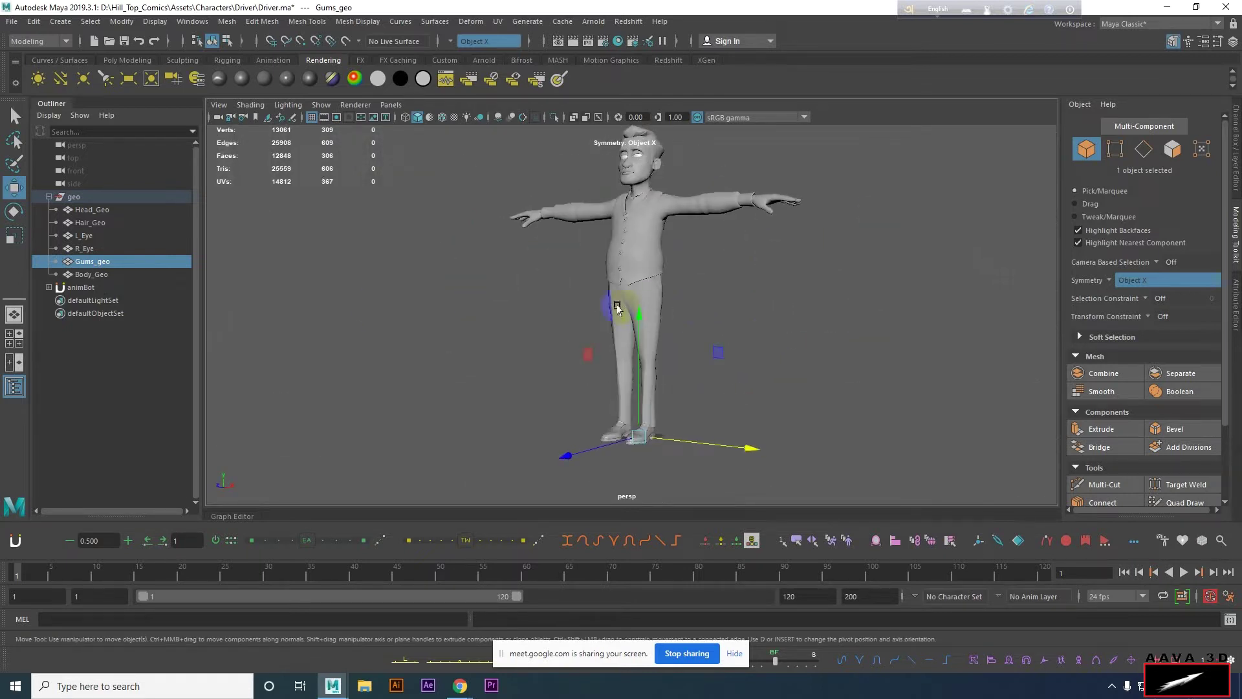
Select and frame Body_Geo, undoing an accidental move.
left_click(97, 277)
key("f")
mouse_move(582, 278)
left_mouse_down("alt")
mouse_move(735, 281)
mouse_move(463, 271)
mouse_move(578, 347)
mouse_move(564, 383)
left_mouse_up("alt")
key("ctrl+z")
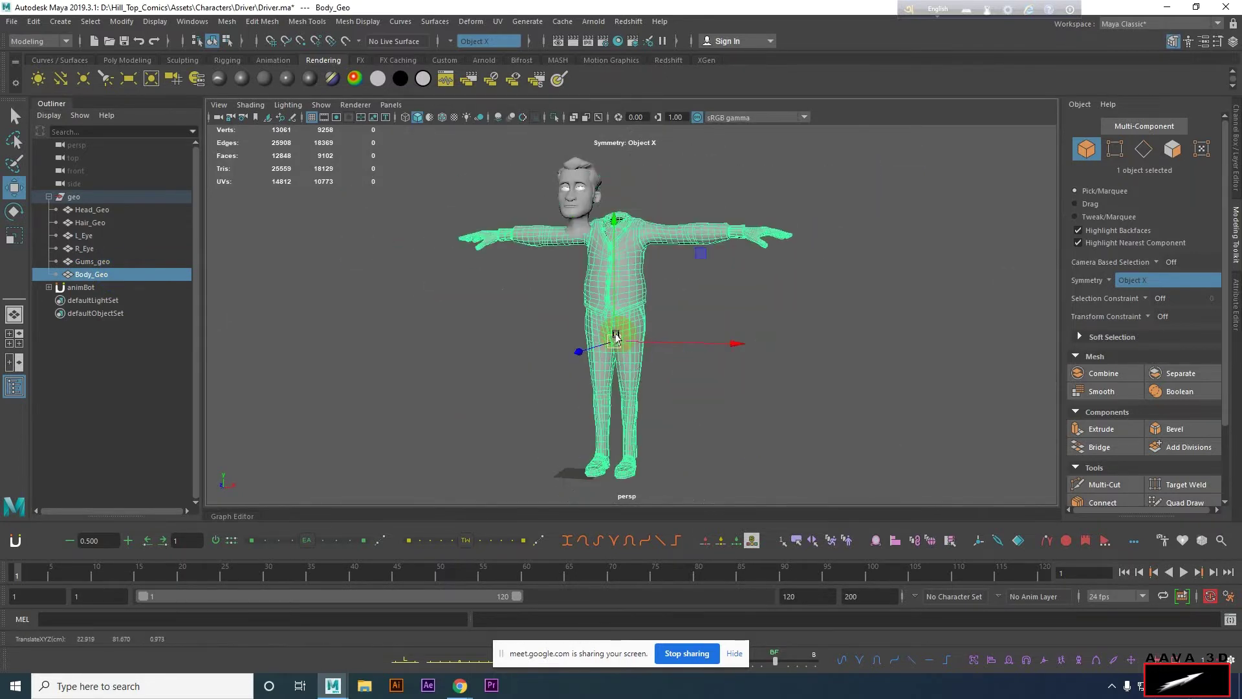
Reselect Gums_geo and isolate it in the viewport.
left_click(92, 261)
mouse_move(609, 311)
left_mouse_down("alt")
mouse_move(701, 333)
mouse_move(683, 421)
left_mouse_up("alt")
left_click_drag(865, 352, 736, 216, "alt")
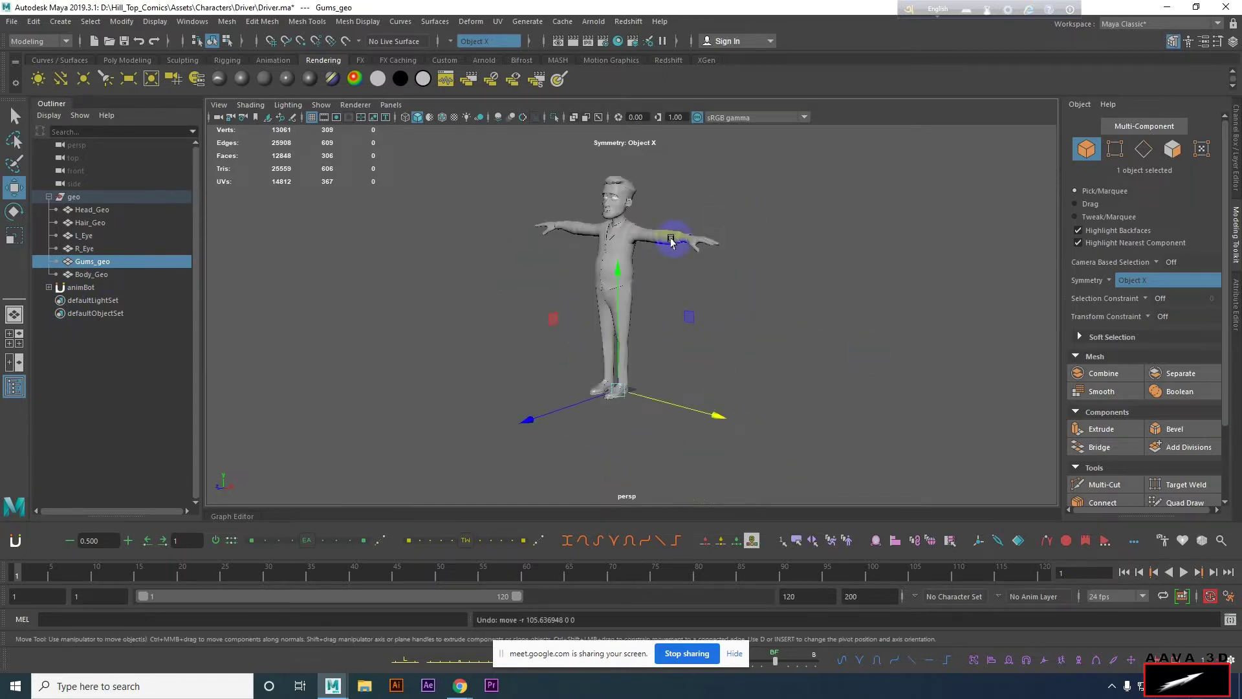
left_click(554, 118)
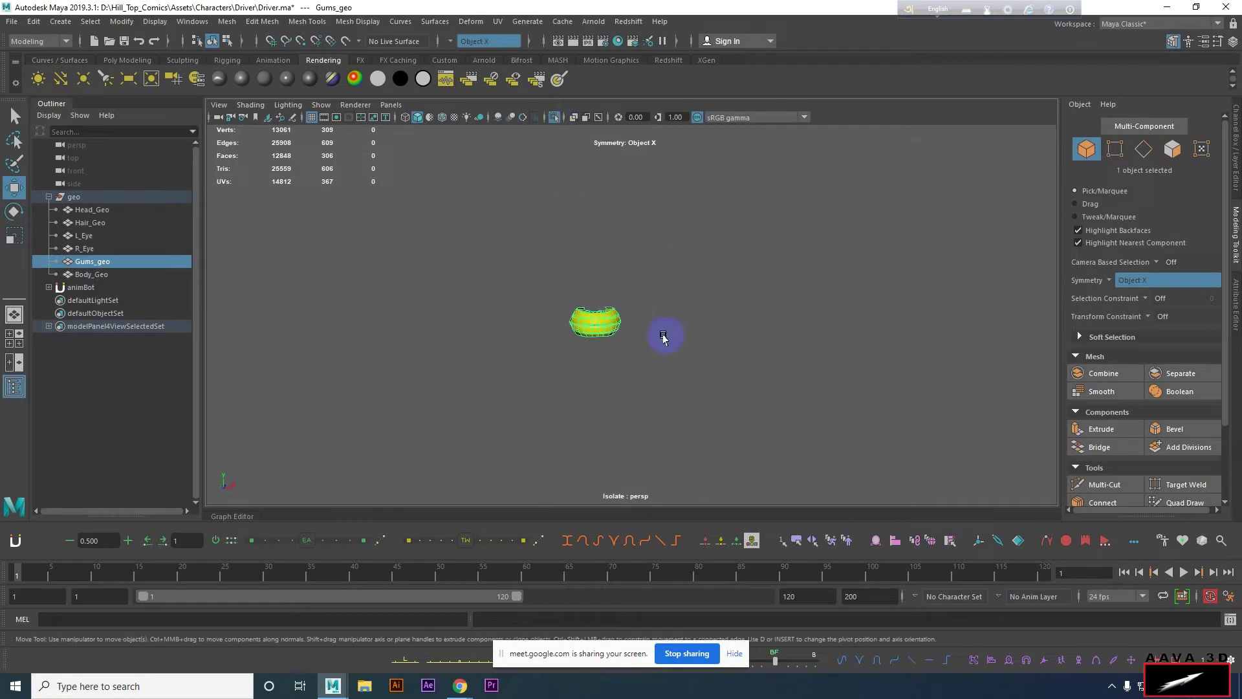
Reselect the isolated gums mesh and split it into three pieces with Mesh > Separate.
left_click_drag(665, 336, 645, 374, "alt")
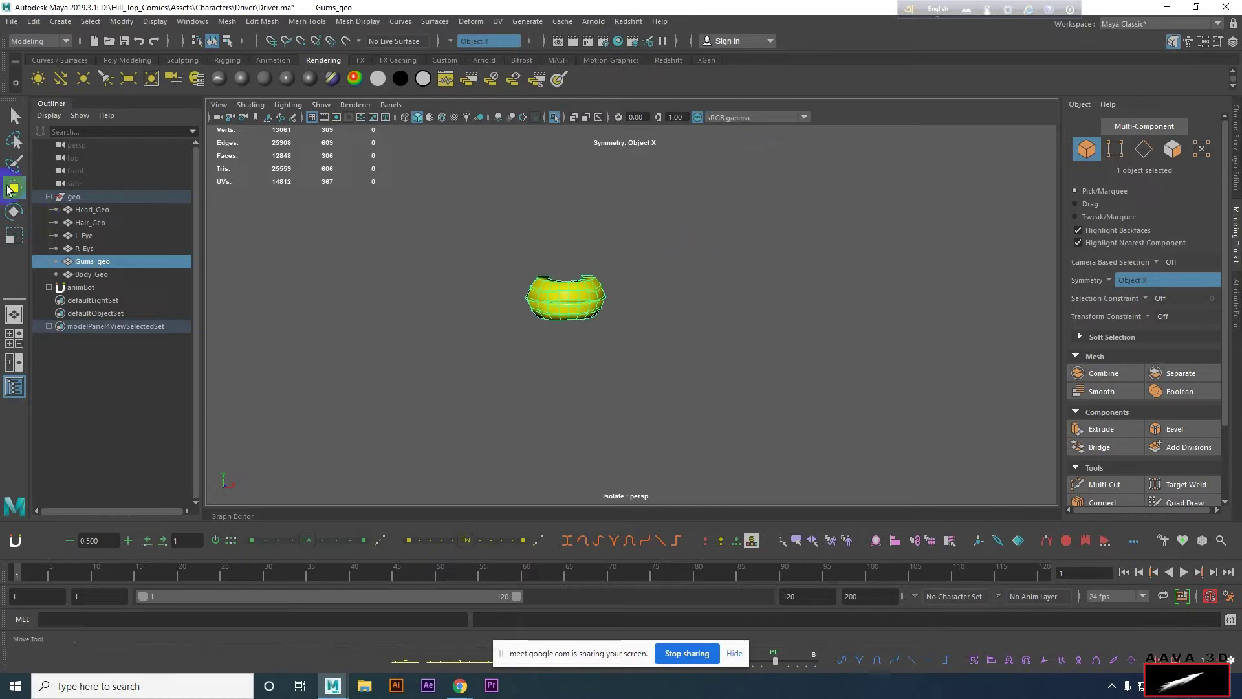
left_click(728, 264)
left_click(535, 293)
left_click_drag(558, 324, 578, 288, "alt")
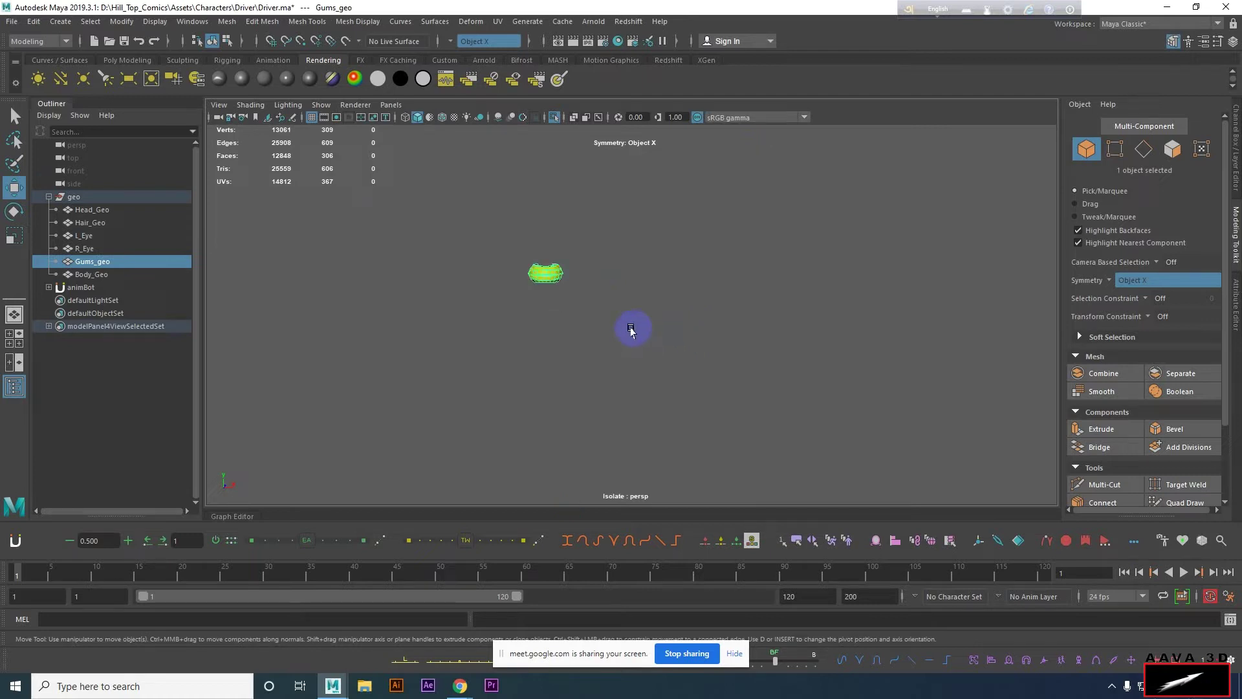
scroll(523, 264, "up", 3)
scroll(523, 264, "up", 3)
scroll(523, 264, "up", 1)
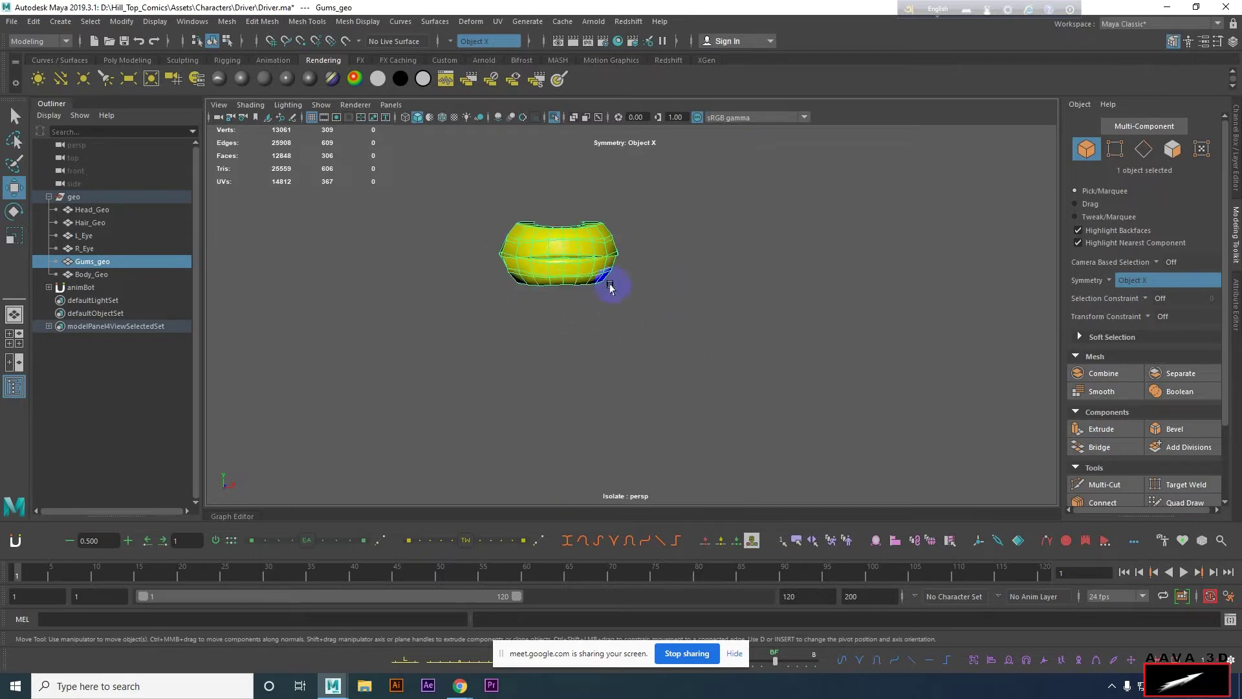
left_click(228, 24)
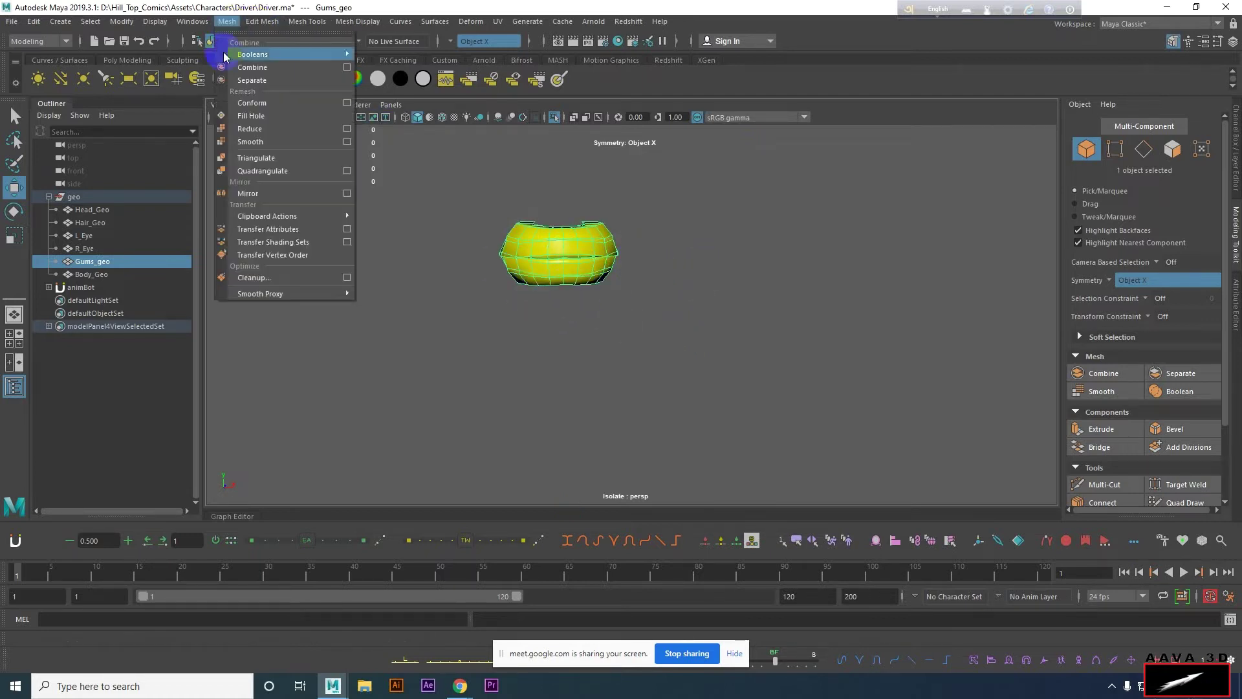
left_click(252, 80)
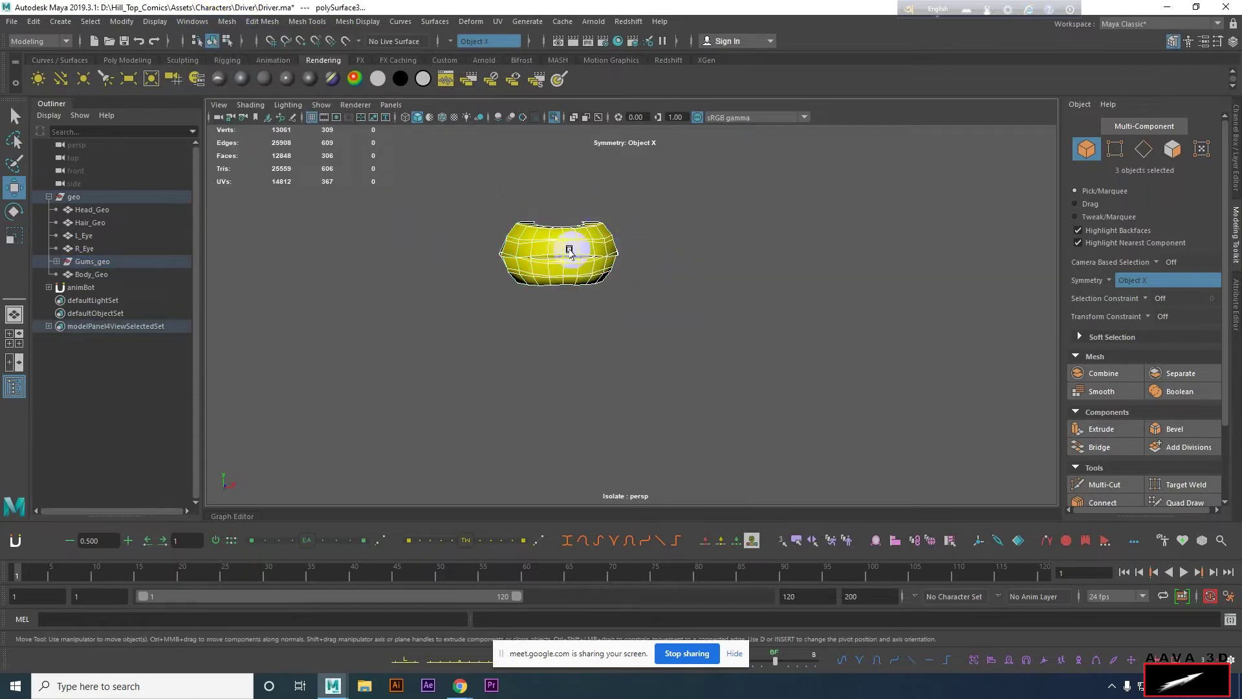
Expand Gums_geo and select polySurface1, 2 and 3 in turn to identify each piece.
left_click(56, 262)
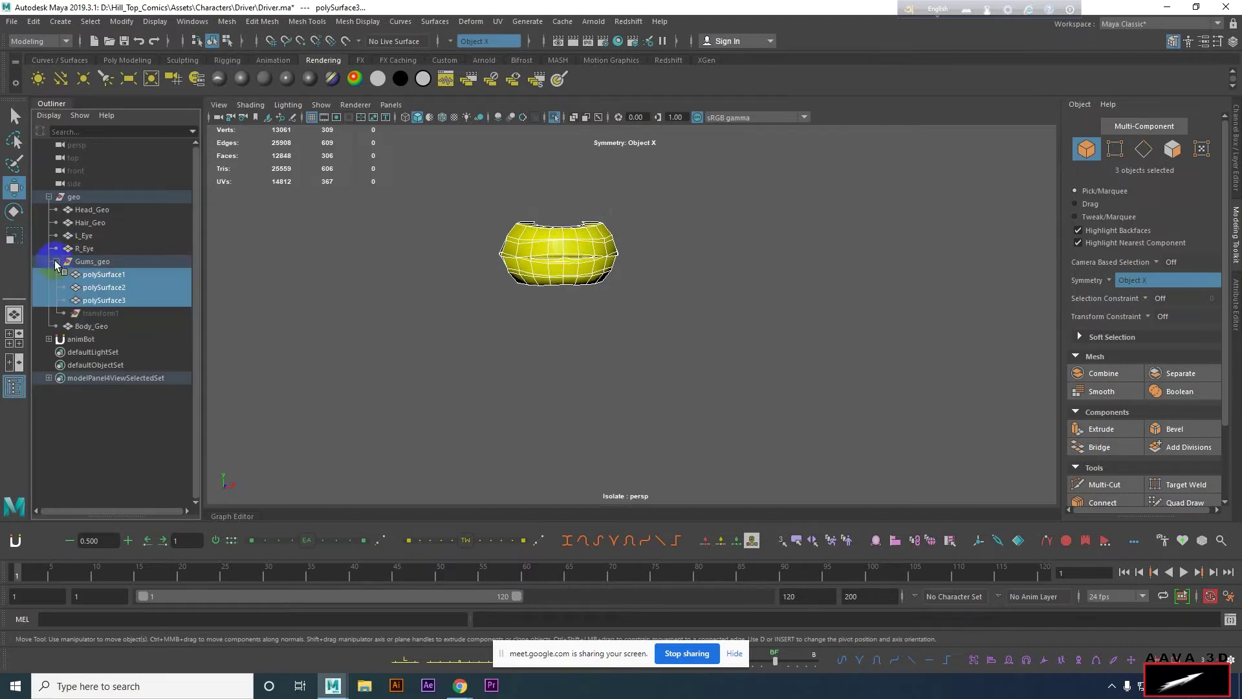
left_click(711, 230)
left_click_drag(652, 242, 485, 286)
left_click(103, 277)
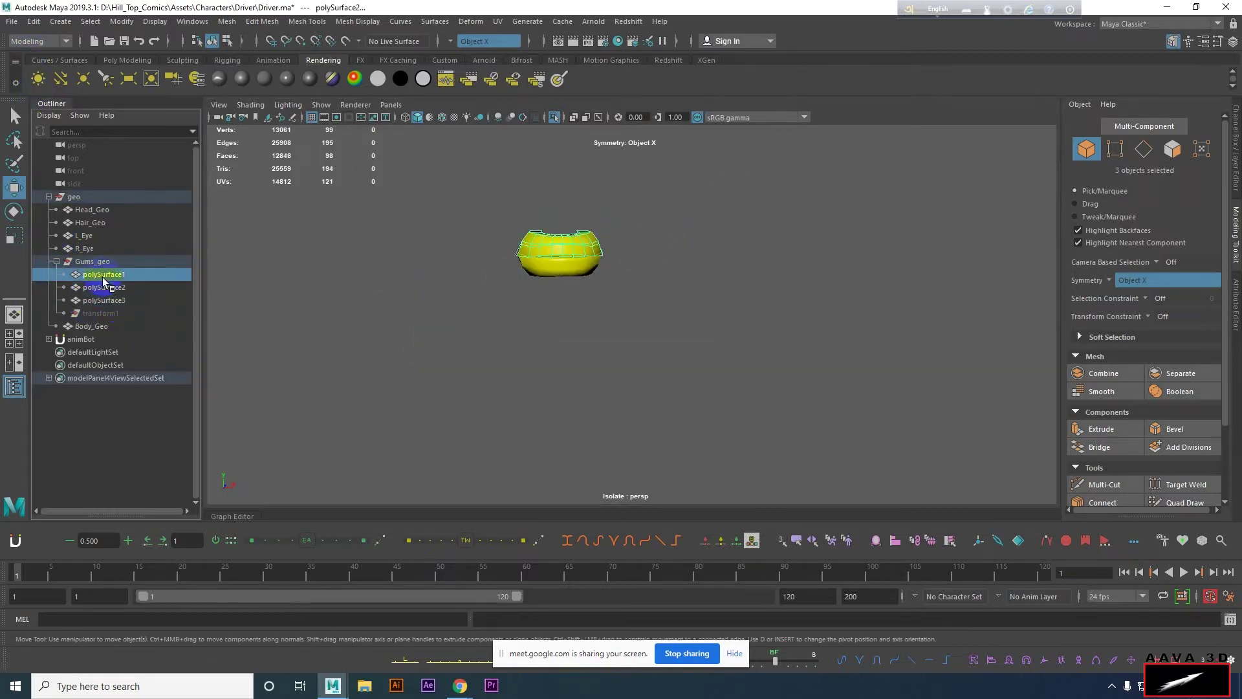
mouse_move(655, 241)
left_mouse_down("alt")
mouse_move(526, 289)
mouse_move(574, 280)
left_mouse_up("alt")
left_click(582, 273)
left_click(164, 301)
left_click(597, 253)
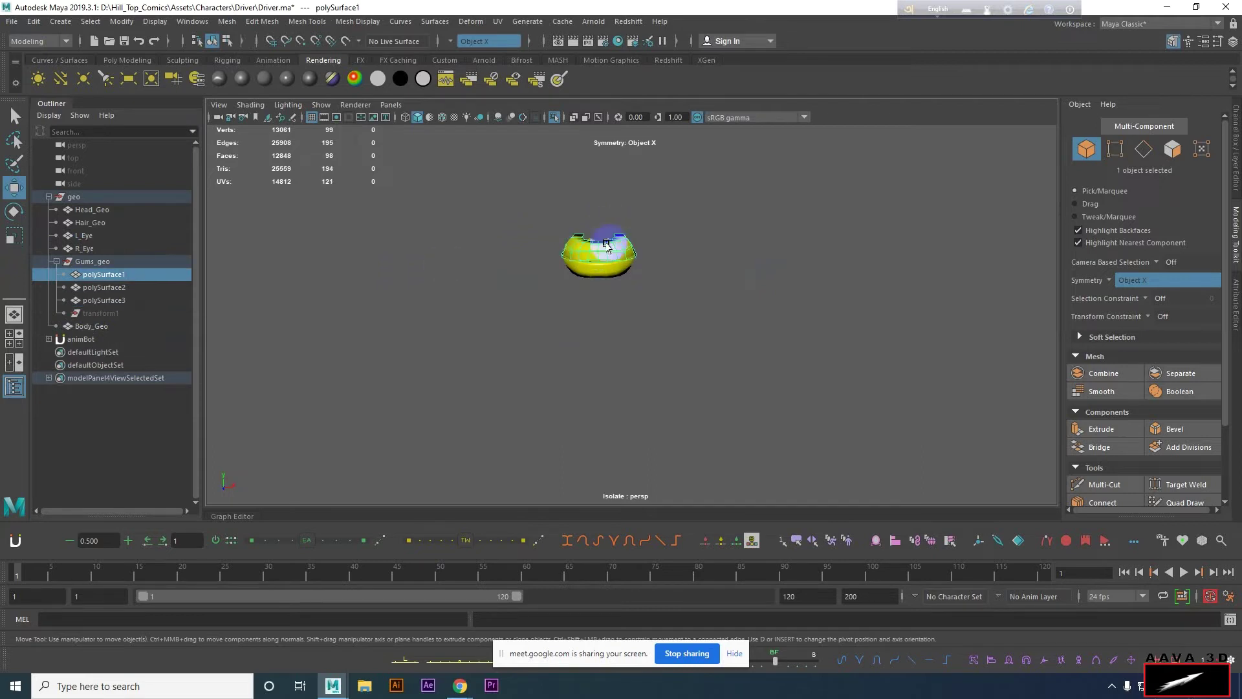
scroll(615, 262, "up", 4)
Rename polySurface1 to Upper_Teeths and polySurface2 to Lower_teeths.
double_click(104, 274)
type("Upper_Teeths")
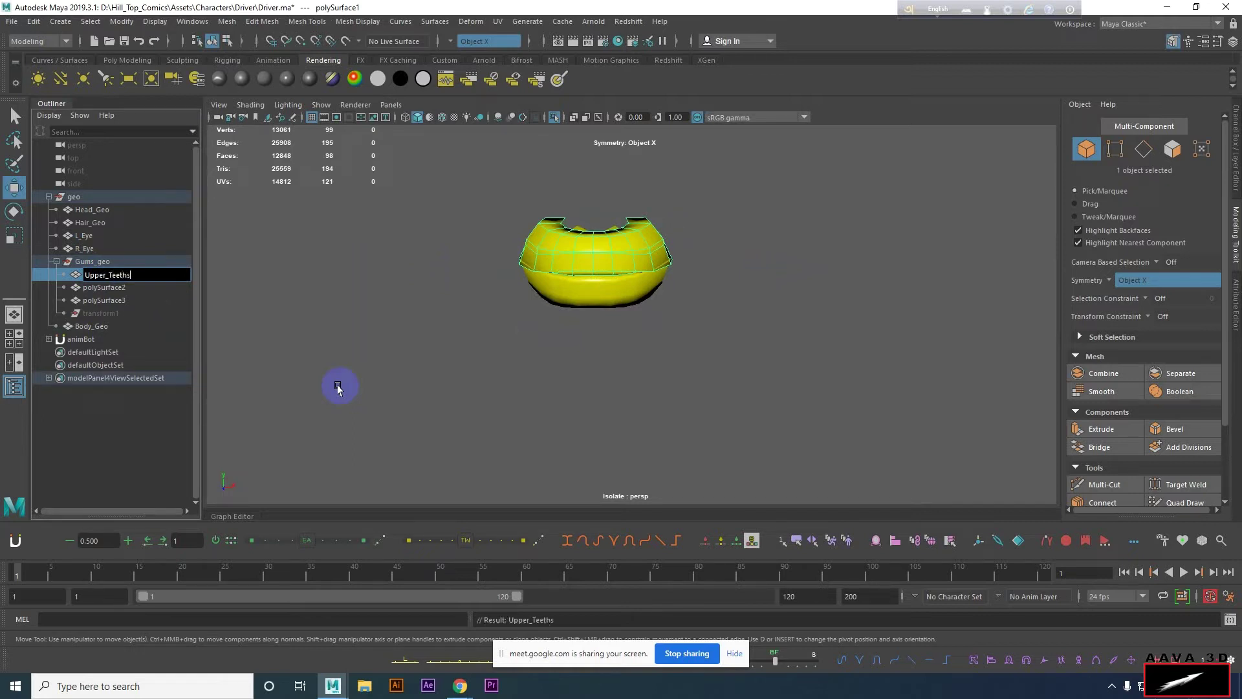
key("Return")
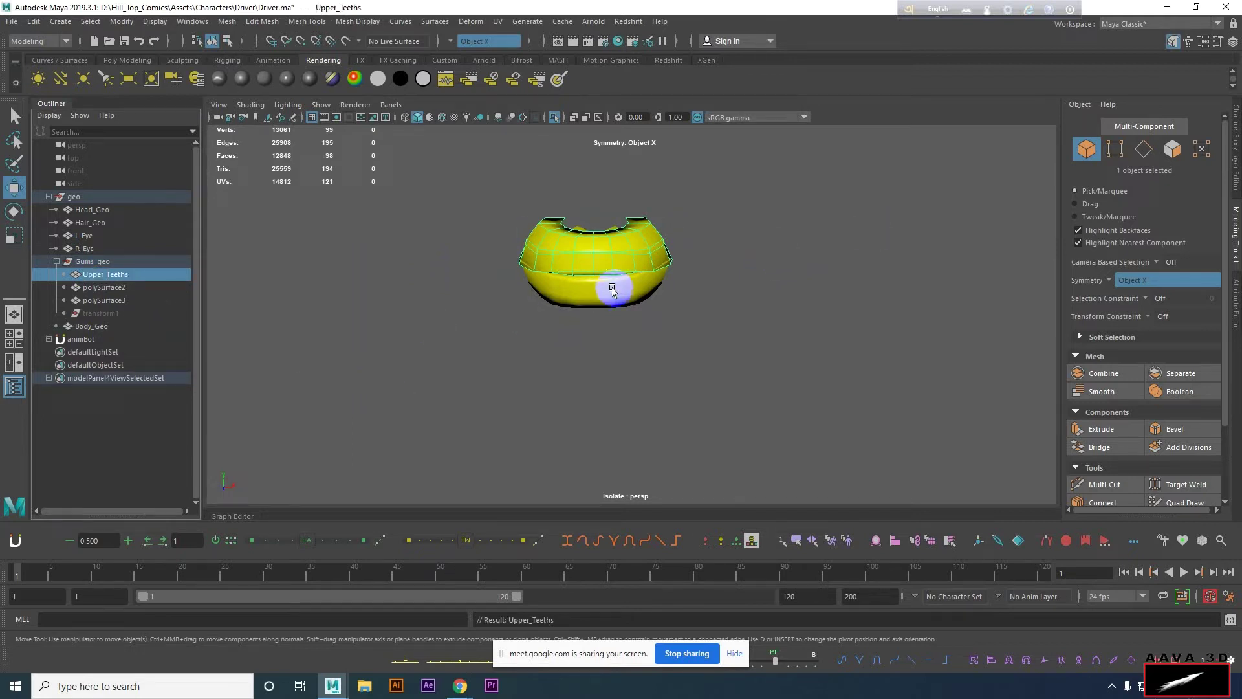
left_click(611, 288)
double_click(104, 288)
type("Lower_teeths")
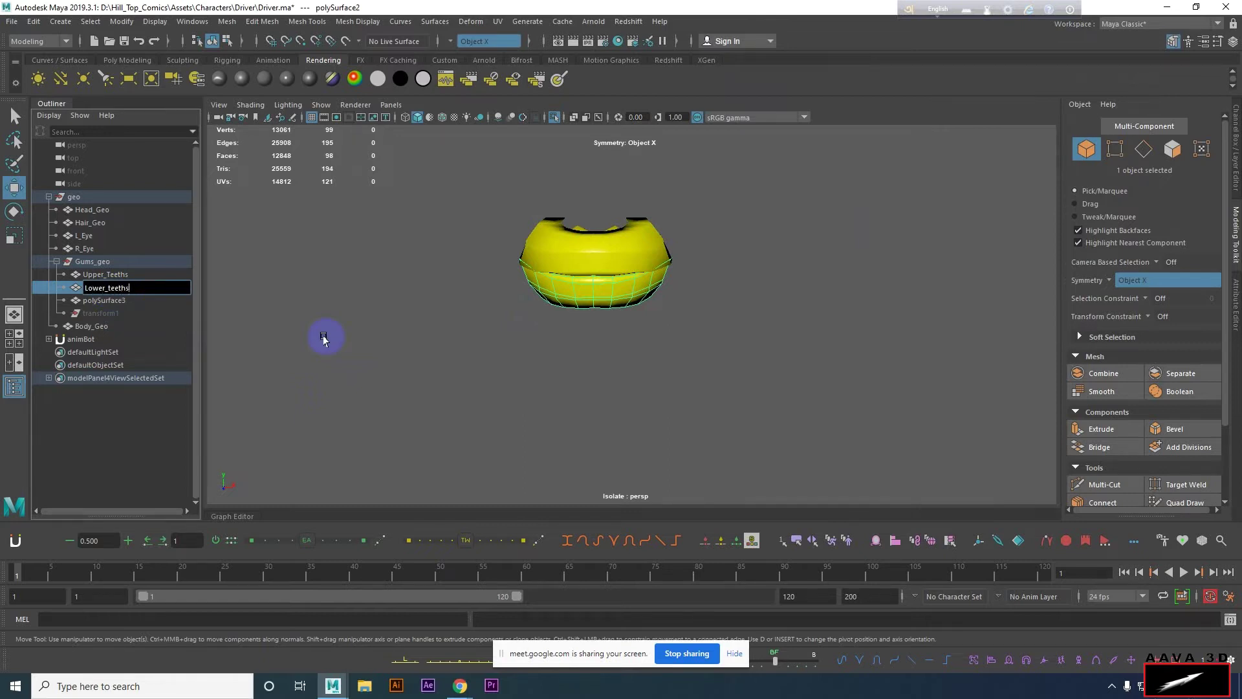
key("BackSpace")
key("Return")
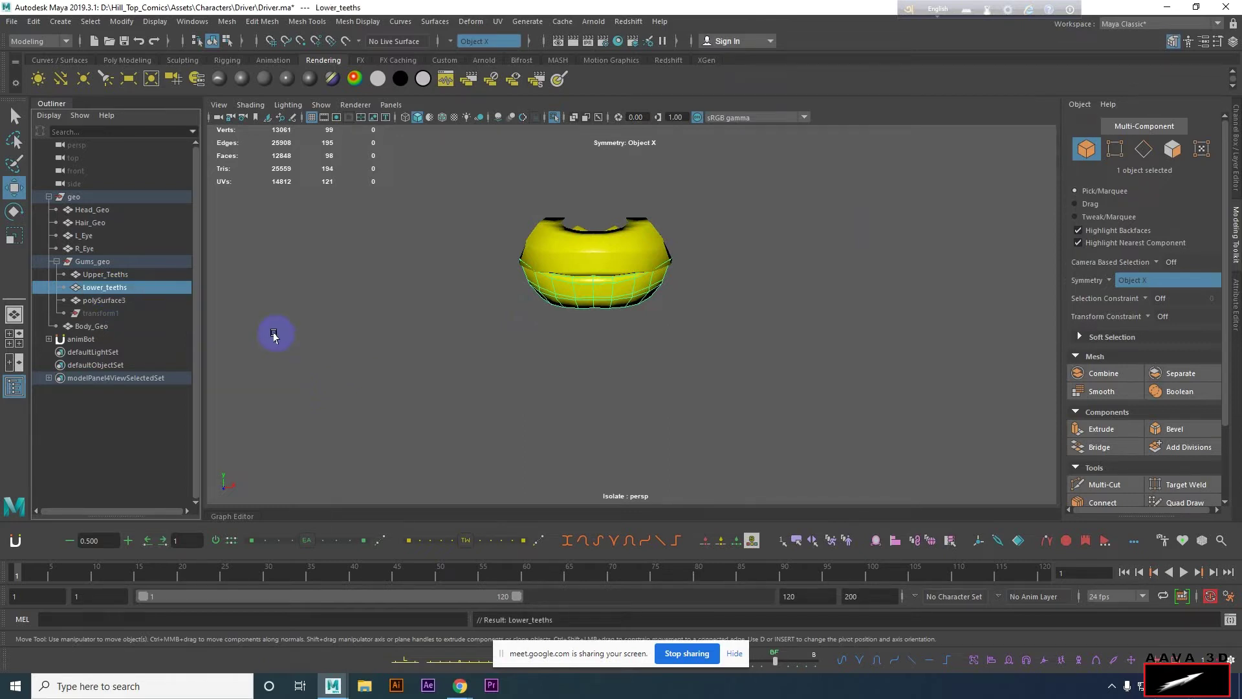
Rename polySurface3 to Toungh_geo and move all three pieces directly under geo.
left_click(155, 300)
mouse_move(929, 180)
left_mouse_down("alt")
mouse_move(618, 243)
mouse_move(555, 276)
left_mouse_up("alt")
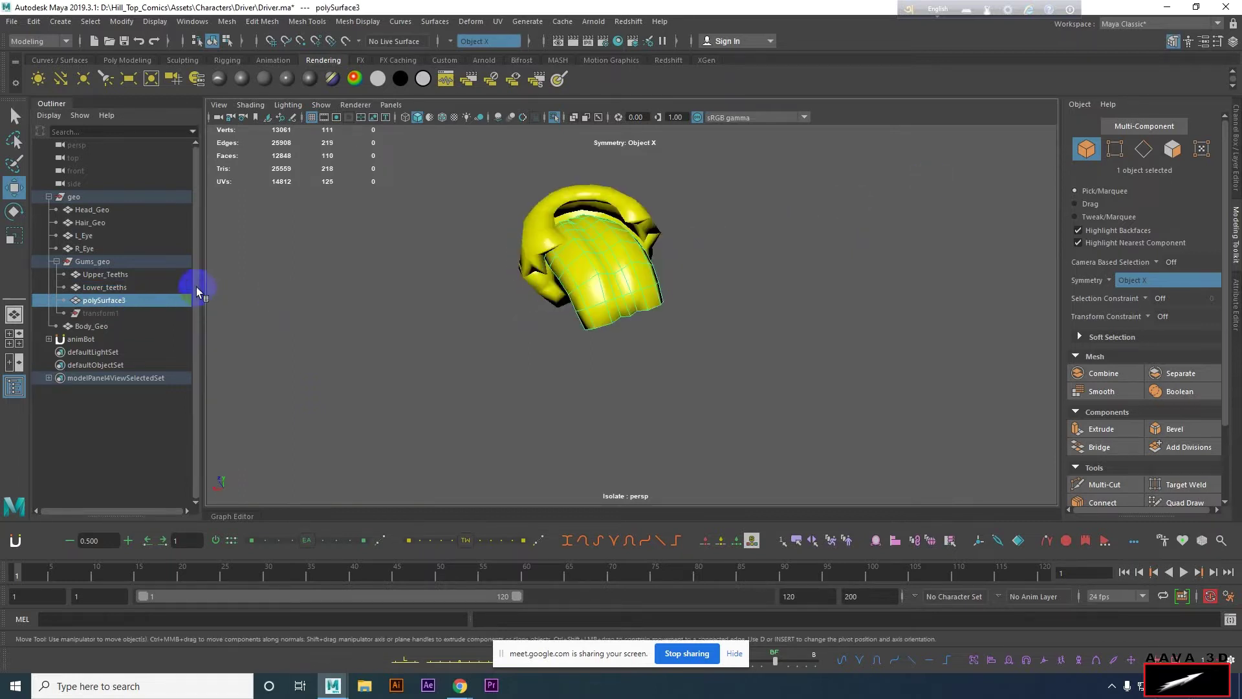
double_click(124, 301)
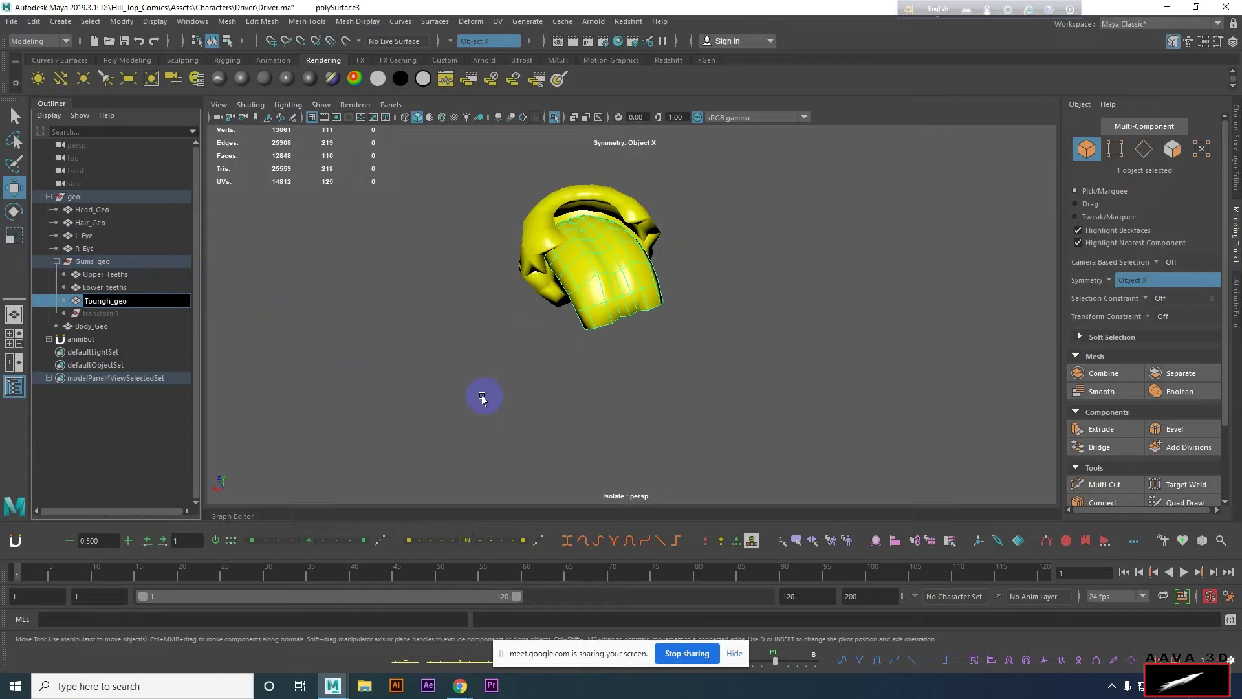
key("Return")
left_click_drag(139, 274, 102, 300)
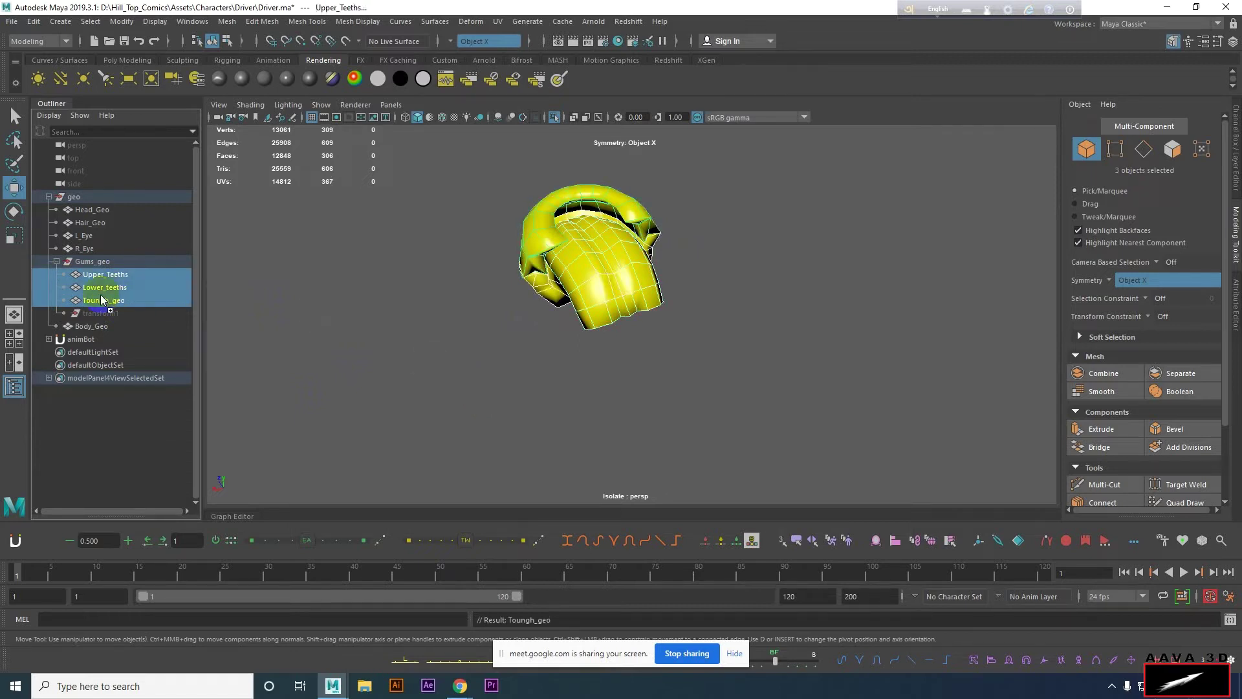
middle_click_drag(102, 299, 82, 253)
Select the teeth and tongue pieces and delete their history.
left_click(100, 299)
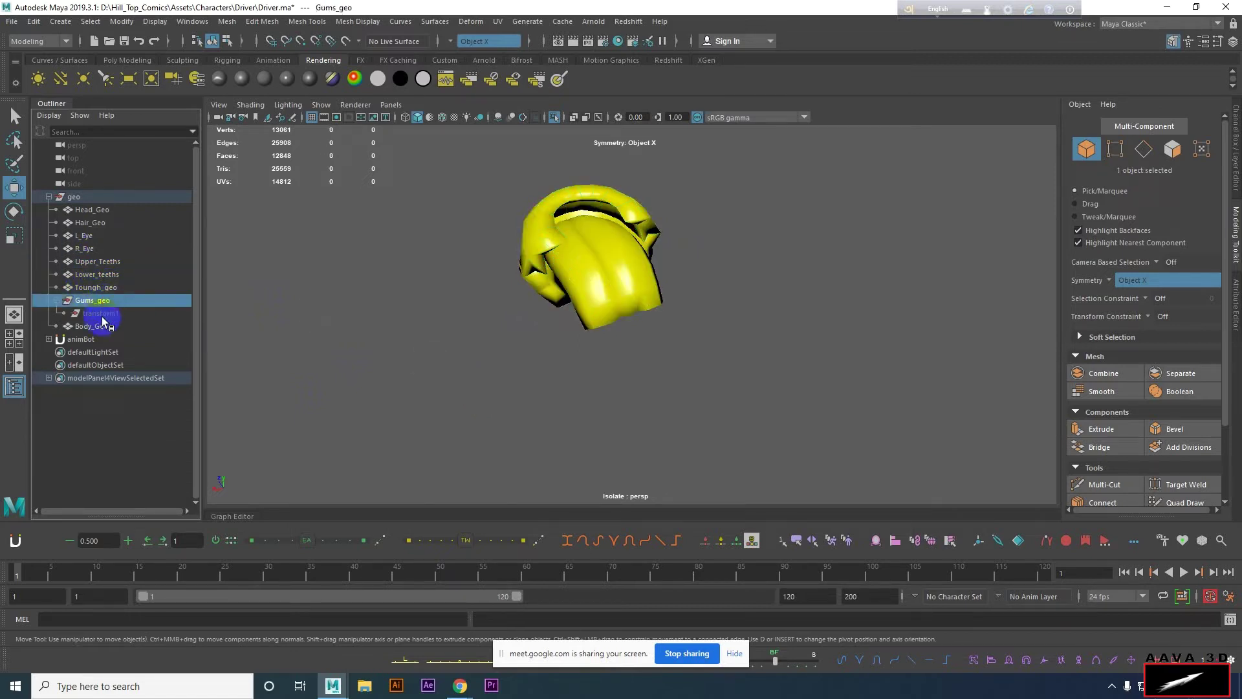
left_click(56, 301)
left_click(97, 287)
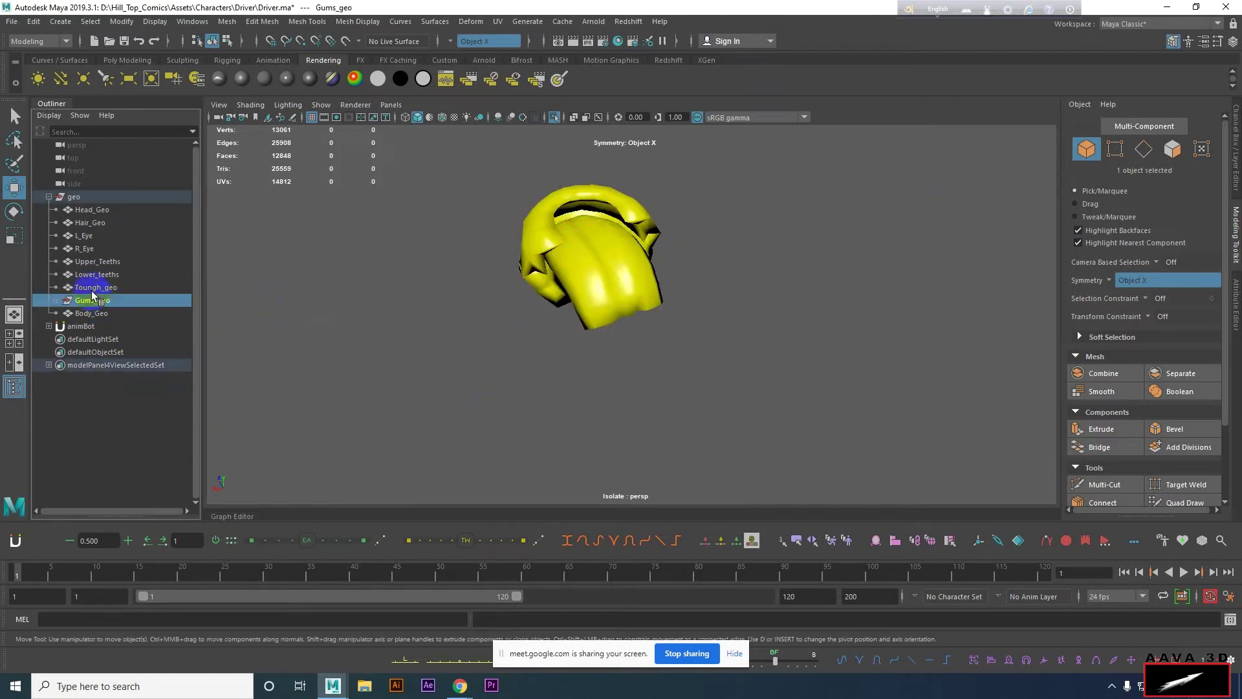
left_click(104, 260, "shift")
left_click(33, 21)
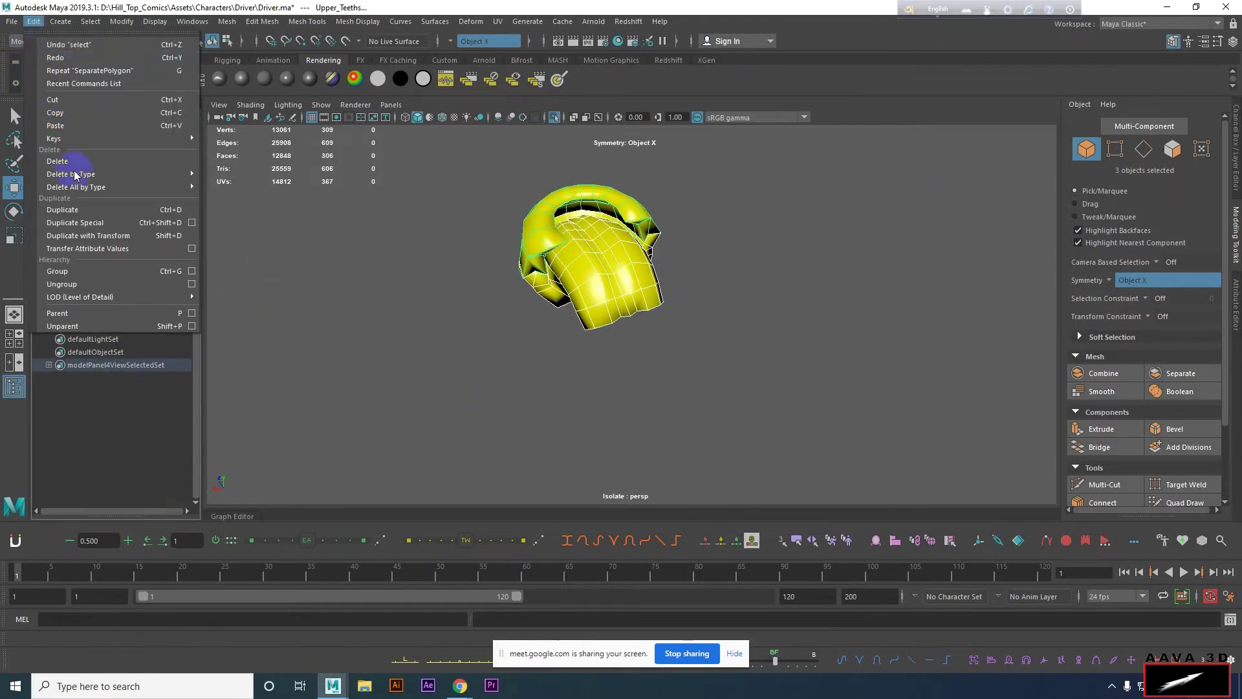
left_click(264, 185)
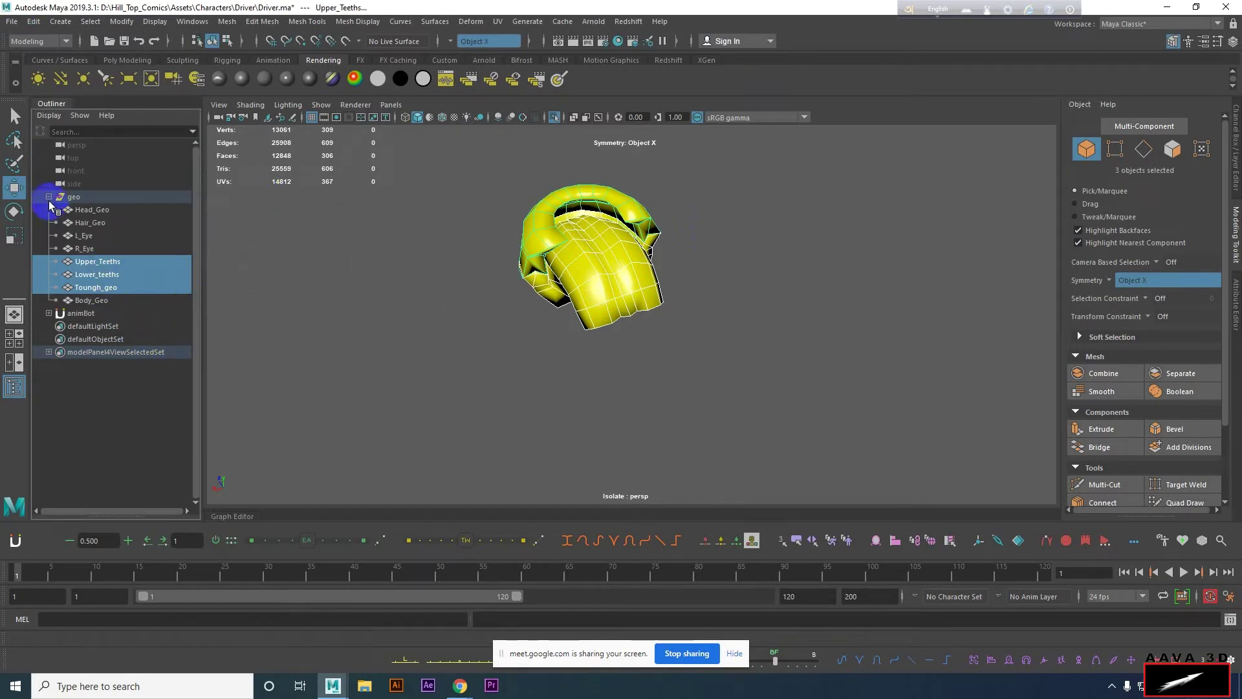
Select Head_Geo through Body_Geo and turn off Isolate Select to show the whole character.
left_click(92, 209)
left_click_drag(615, 259, 858, 293, "alt")
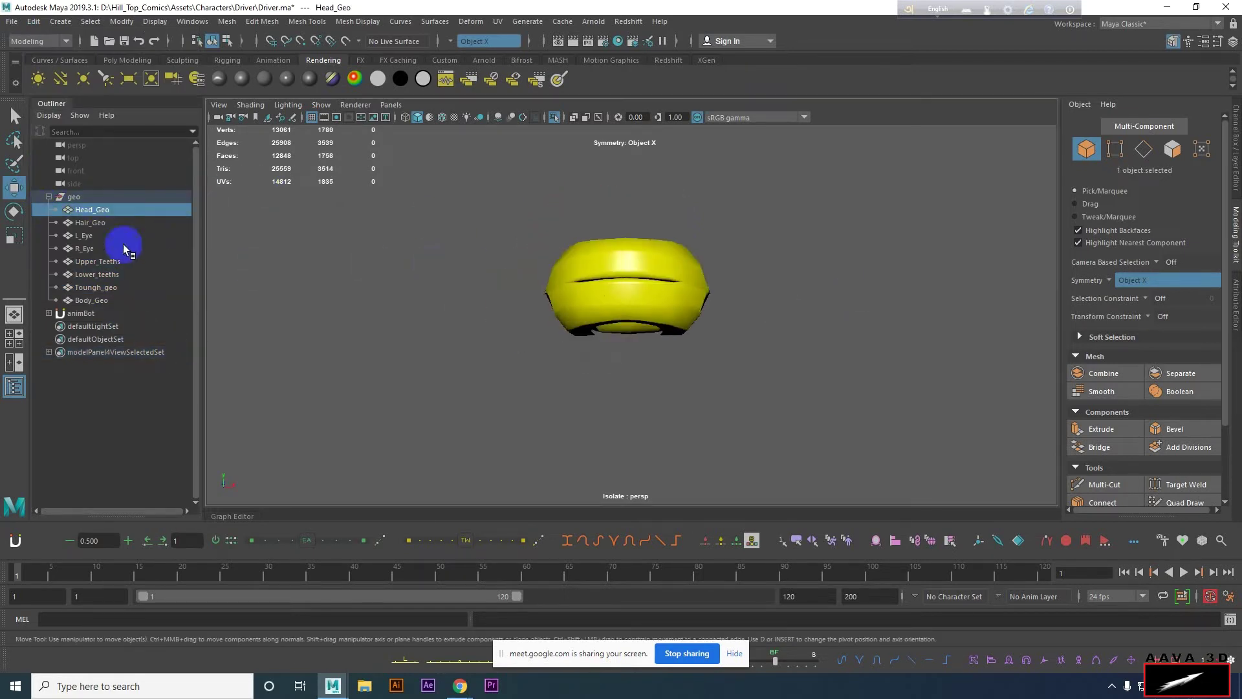
left_click(91, 300, "shift")
key("f")
left_click(554, 117)
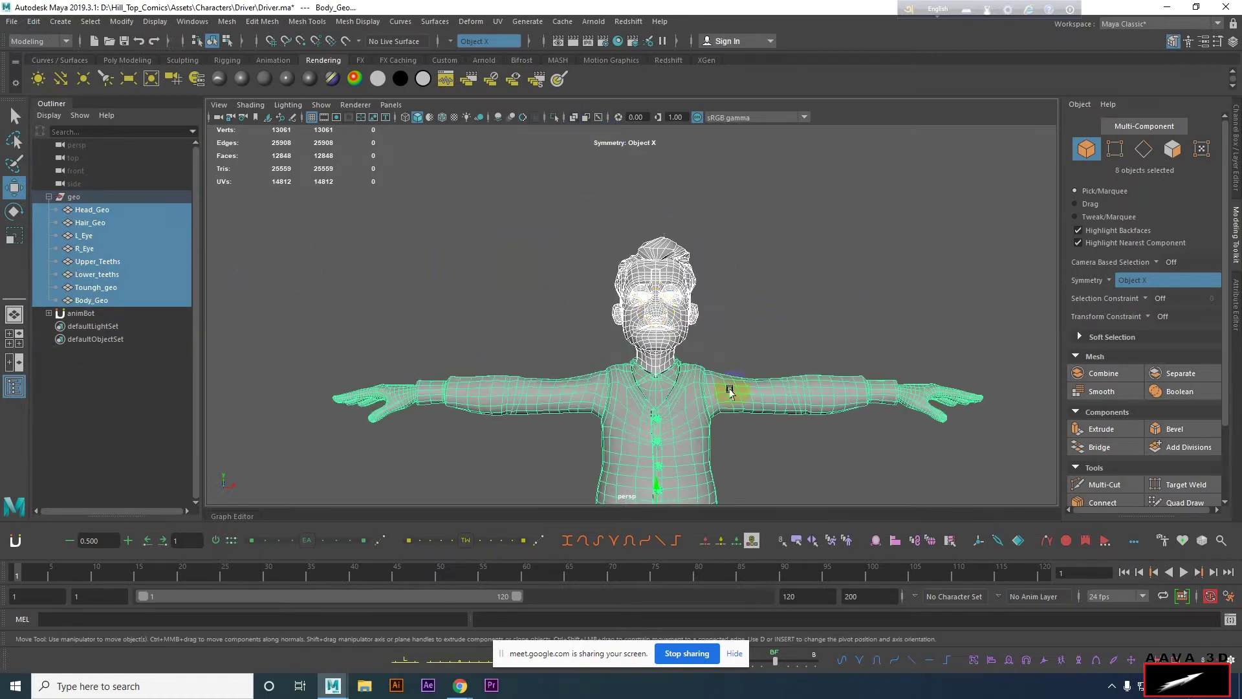
Check each Driver mesh in turn, from the head and Hair_Geo through Body_Geo, then deselect.
left_click(788, 415)
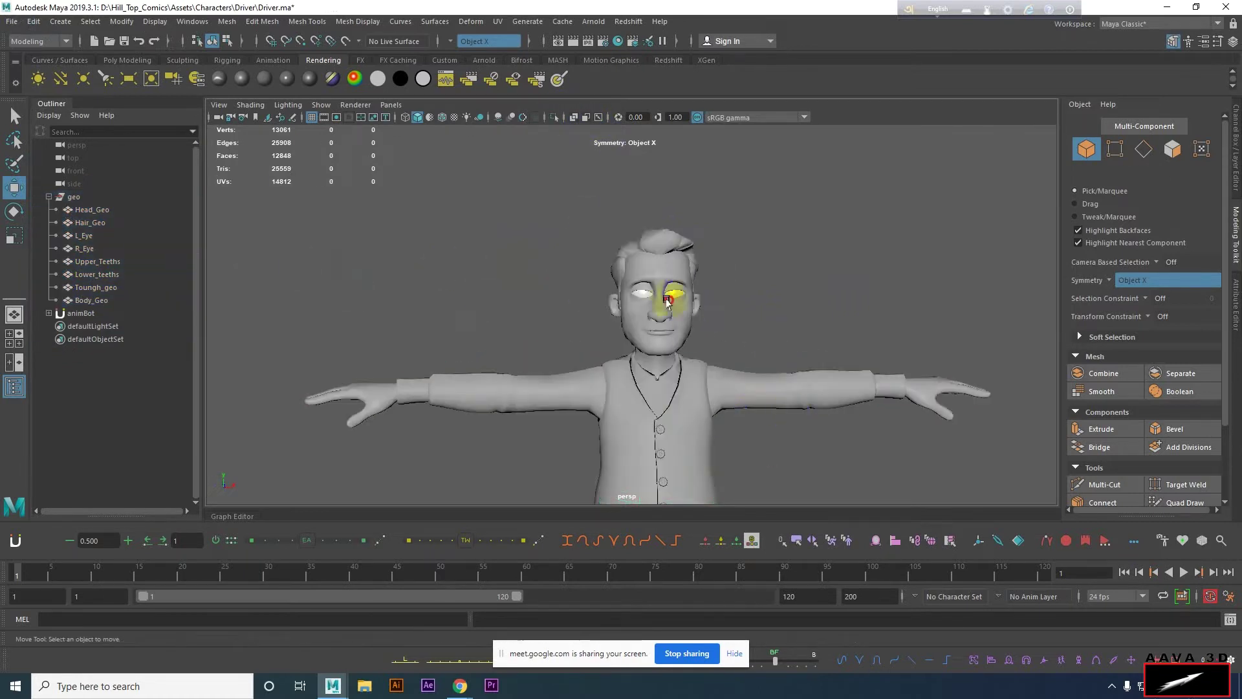
left_click(668, 301)
left_click(97, 223)
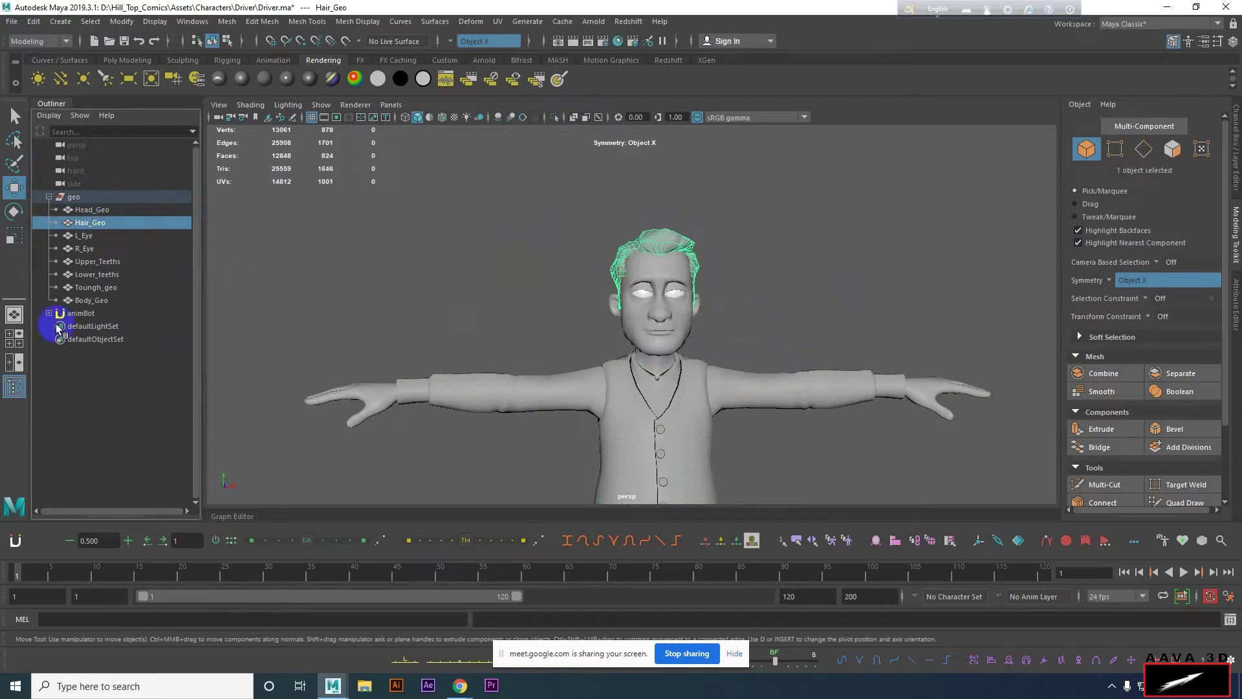
left_click(85, 236)
left_click(102, 262)
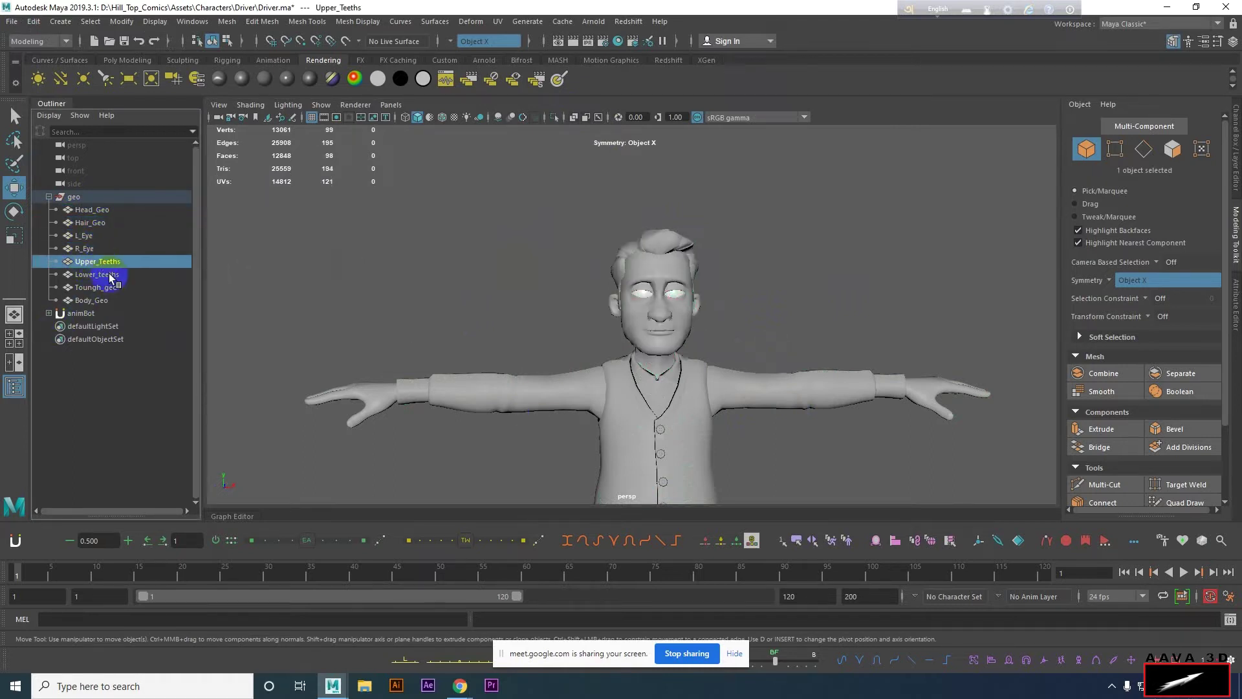
left_click(101, 288)
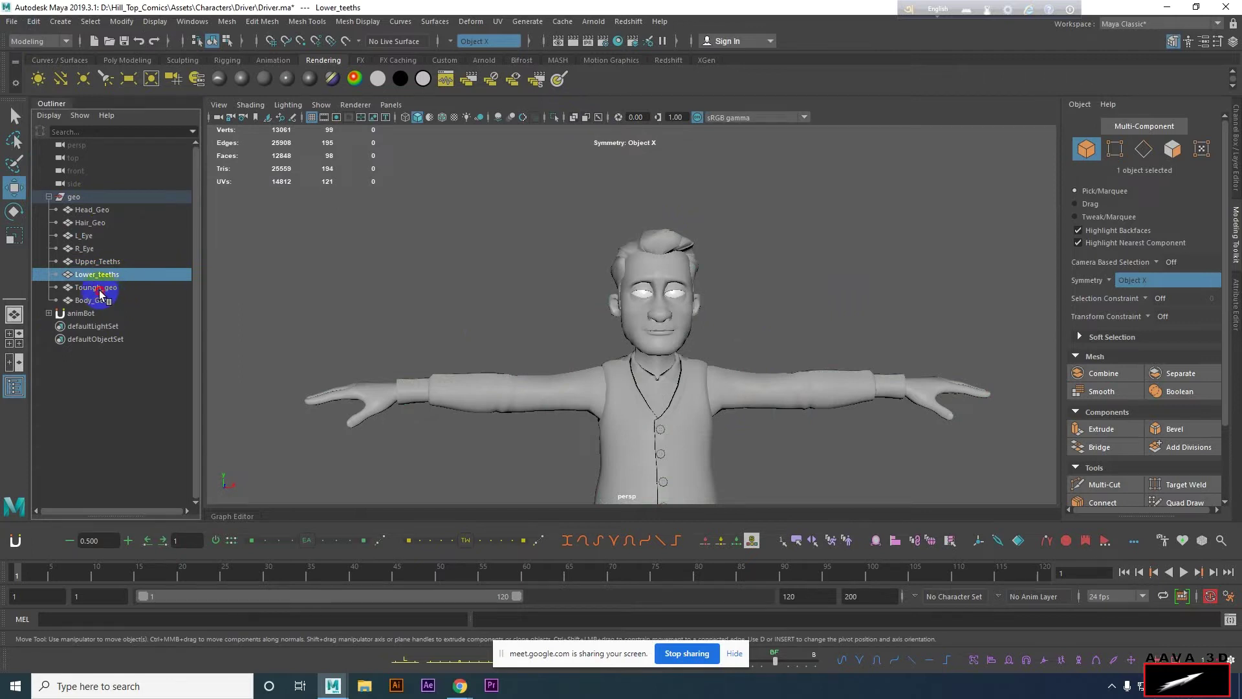
left_click(94, 301)
key("f")
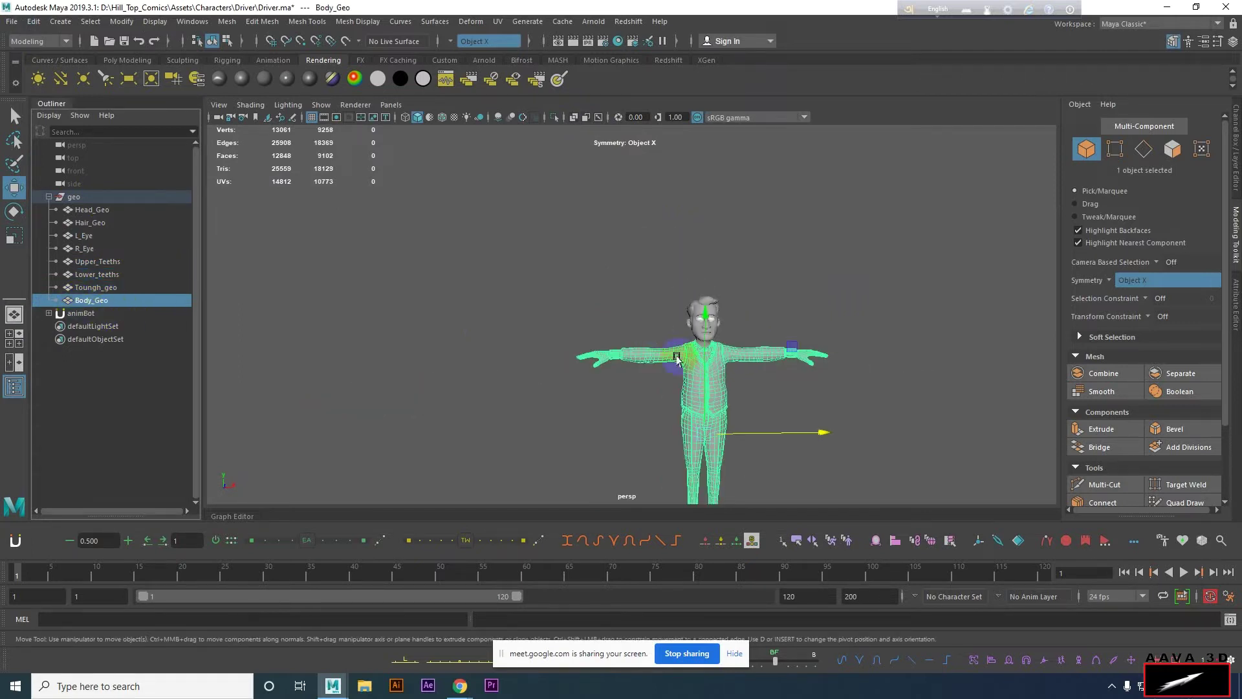
mouse_move(715, 242)
left_mouse_down("alt")
mouse_move(643, 289)
mouse_move(960, 289)
left_mouse_up("alt")
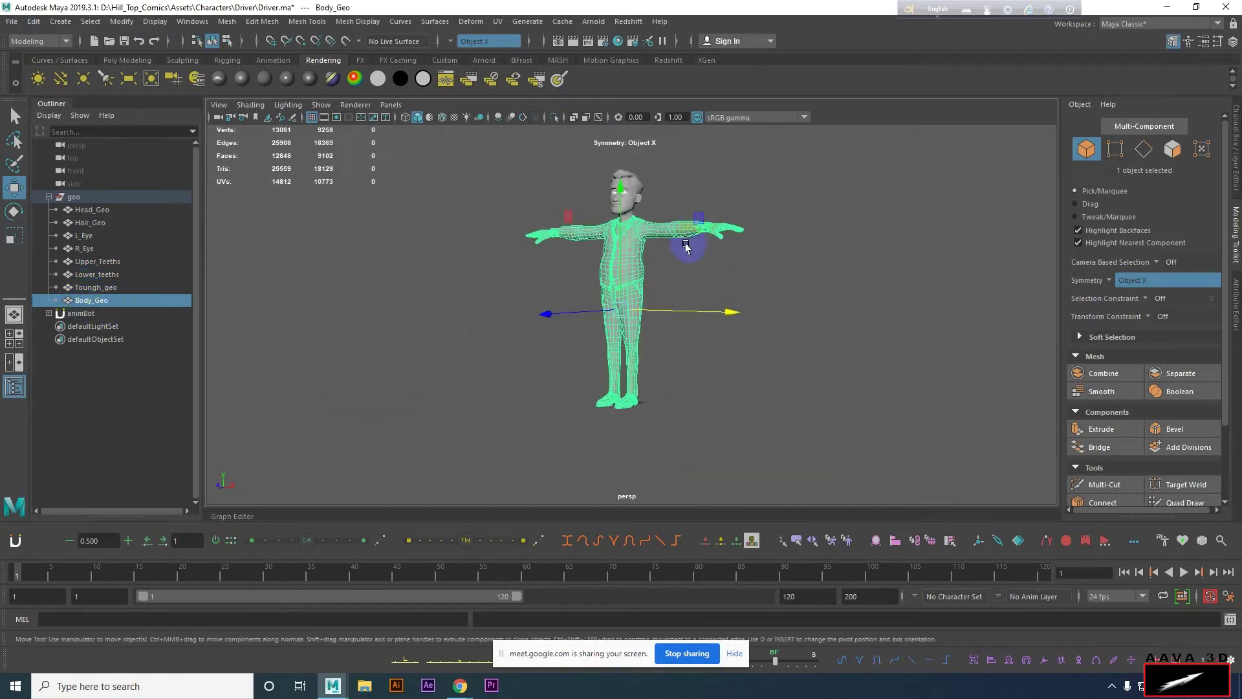
left_click(695, 296)
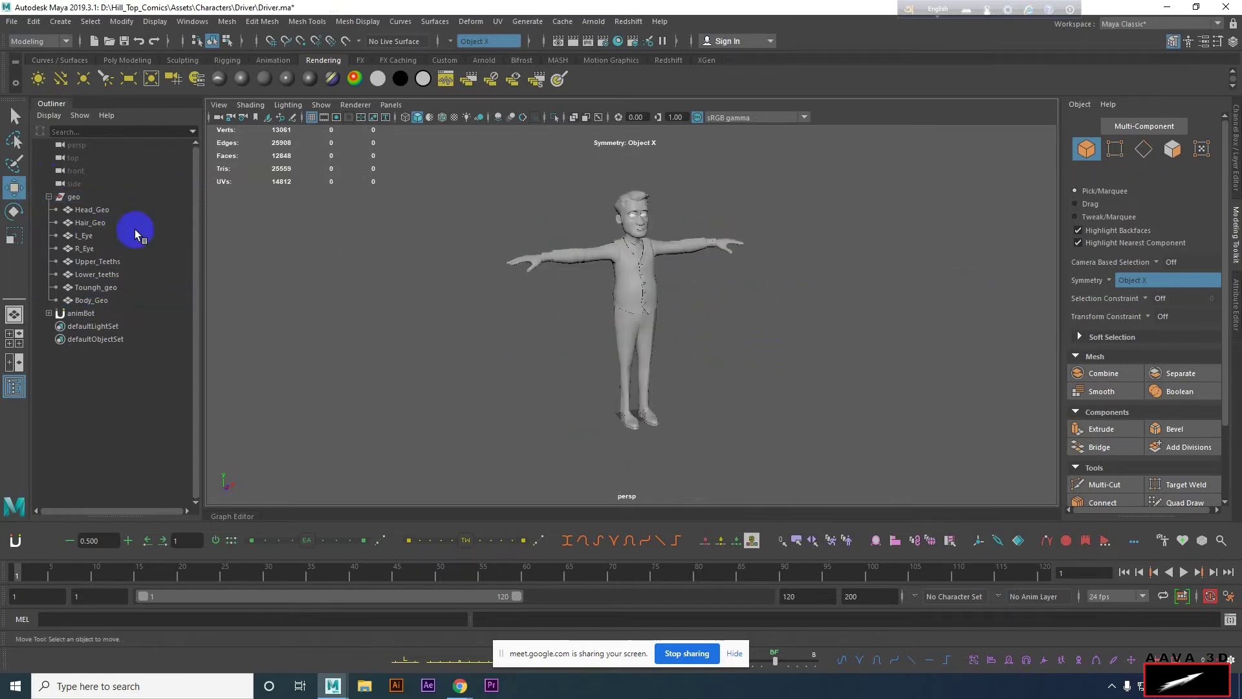
Select all eight meshes, Head_Geo through Body_Geo, delete their history, then clear the selection.
left_click(91, 210)
left_click(91, 301, "shift")
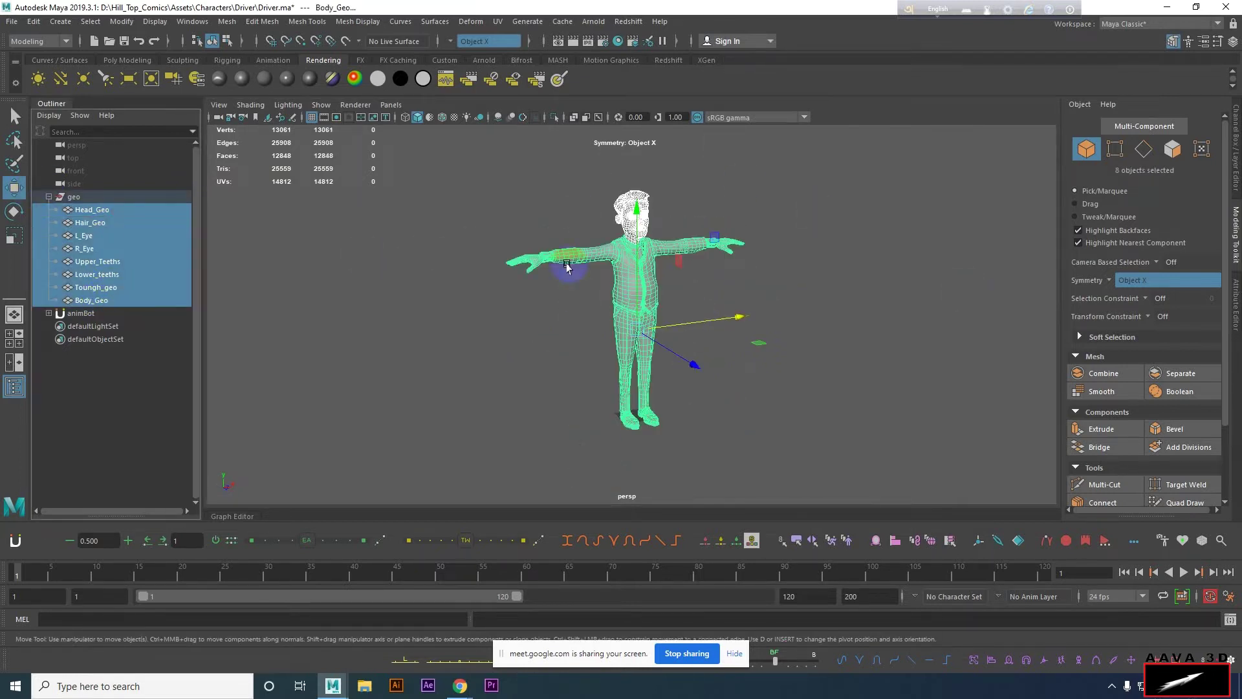
left_click_drag(835, 256, 682, 234, "alt")
scroll(841, 213, "down", 2)
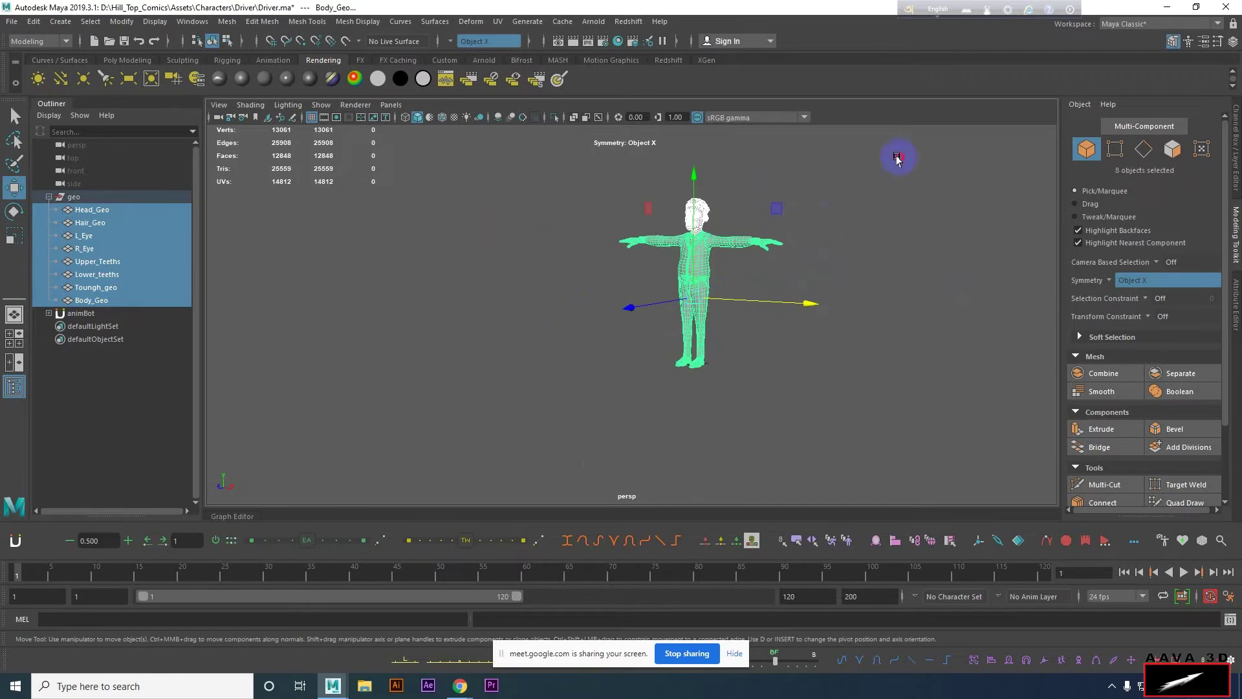
left_click(33, 22)
mouse_move(71, 174)
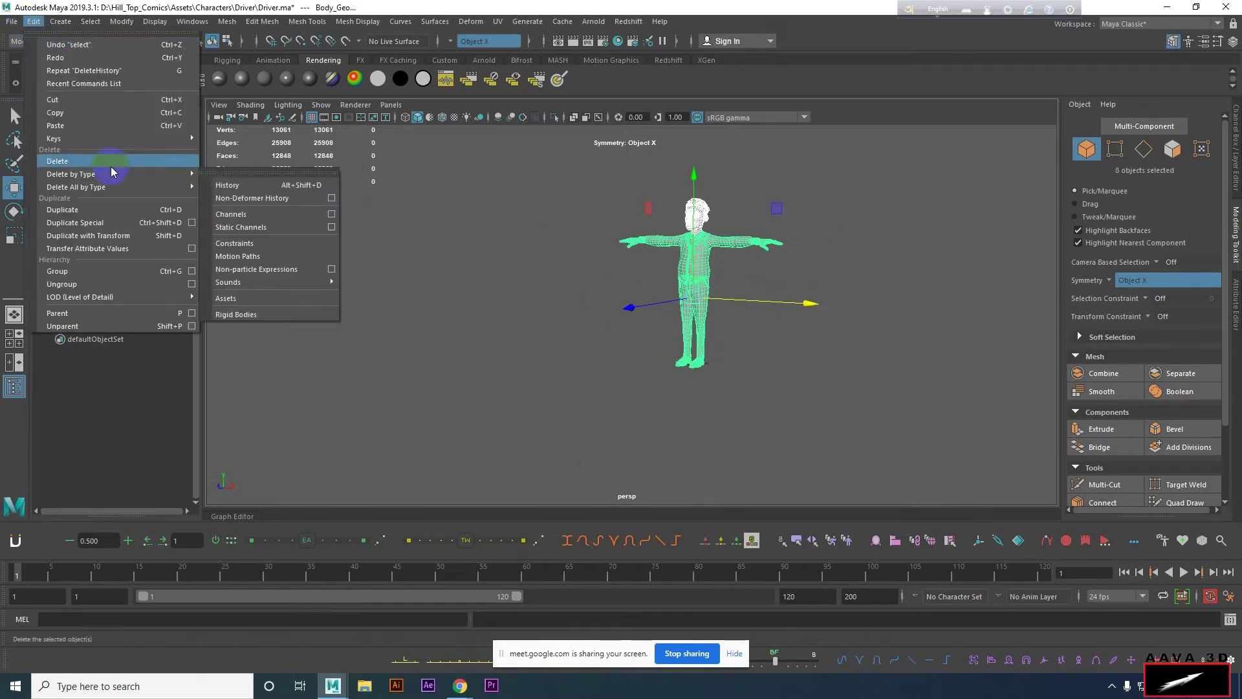
left_click(228, 185)
left_click(838, 204)
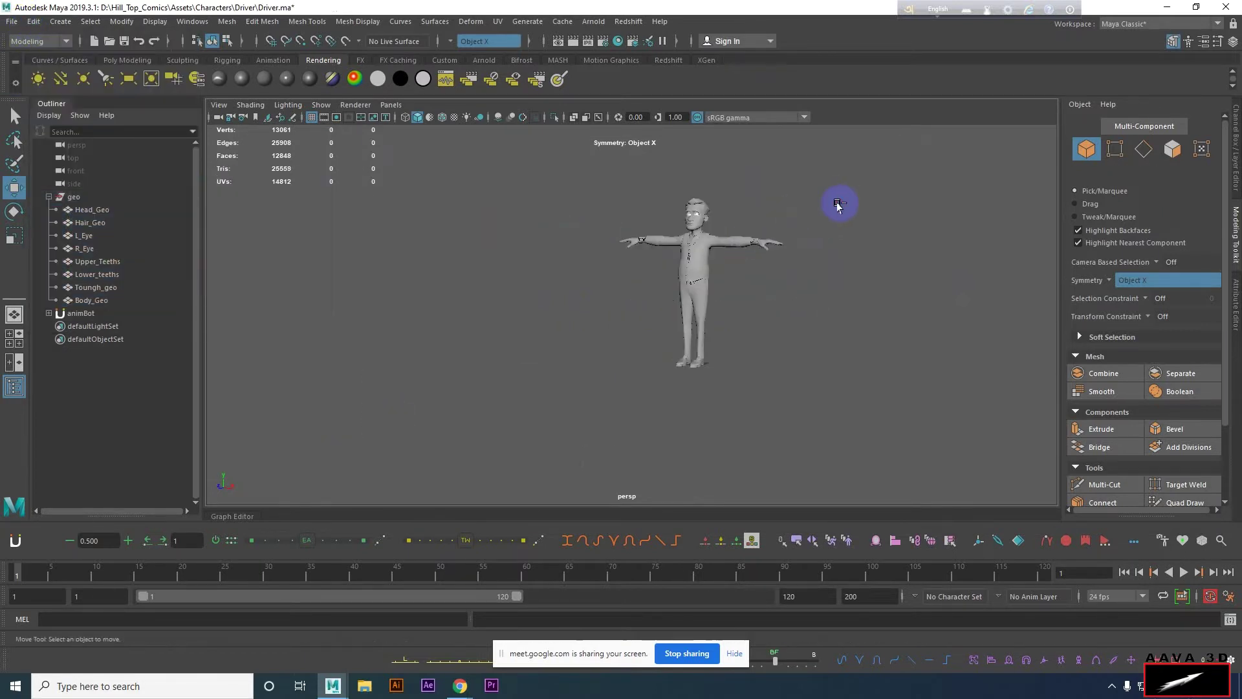
Orbit around the character, then reselect all eight geo meshes and inspect them up close.
scroll(591, 412, "up", 3)
mouse_move(590, 412)
left_mouse_down("alt")
mouse_move(750, 411)
mouse_move(630, 358)
mouse_move(796, 361)
mouse_move(699, 382)
mouse_move(658, 269)
mouse_move(591, 259)
left_mouse_up("alt")
scroll(594, 265, "down", 2)
mouse_move(456, 364)
left_mouse_down("alt")
mouse_move(568, 343)
mouse_move(299, 297)
left_mouse_up("alt")
left_click(97, 209)
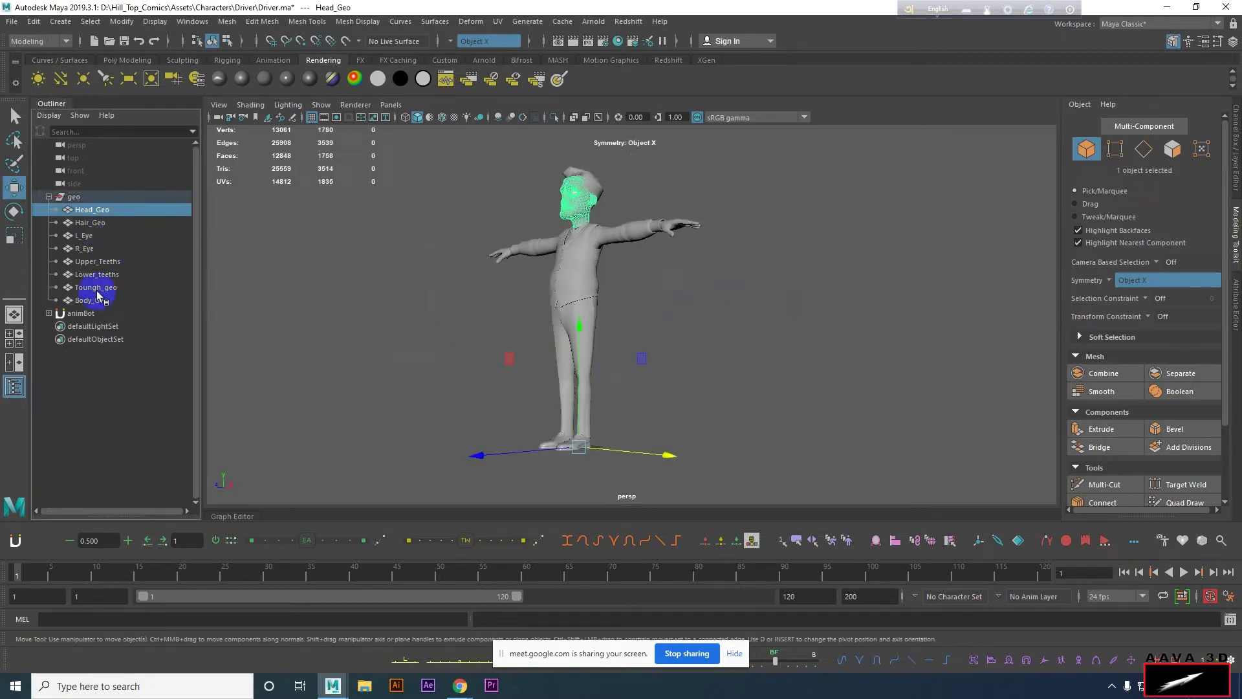
left_click(97, 299, "shift")
mouse_move(507, 332)
left_mouse_down("alt")
mouse_move(666, 305)
mouse_move(458, 252)
left_mouse_up("alt")
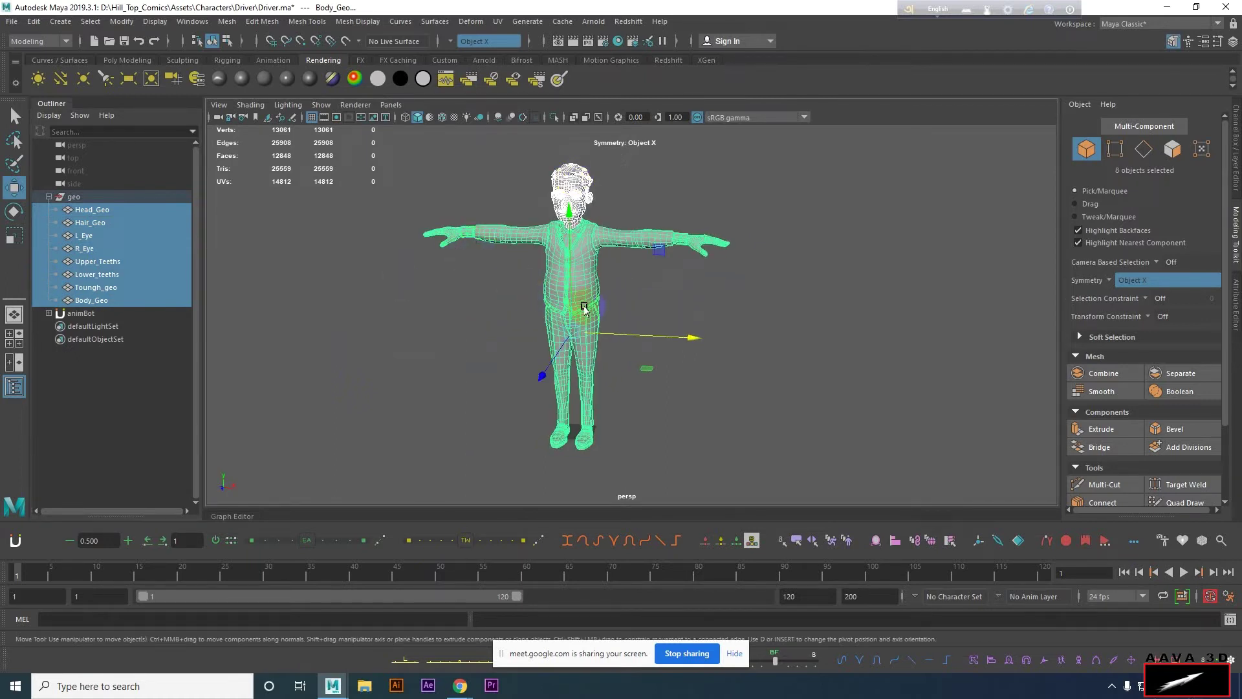
left_click_drag(595, 310, 646, 352, "alt")
right_click_drag(645, 351, 635, 294, "alt")
mouse_move(634, 293)
left_mouse_down("alt")
mouse_move(671, 299)
mouse_move(727, 258)
mouse_move(807, 311)
mouse_move(779, 310)
left_mouse_up("alt")
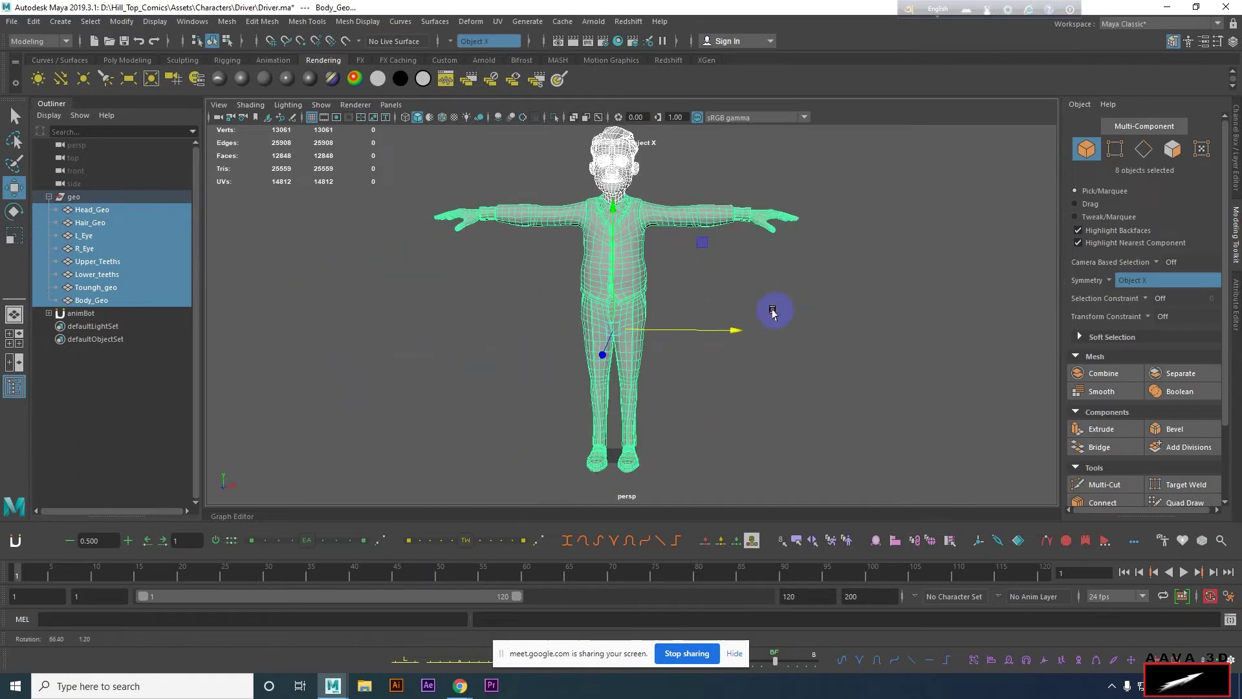
scroll(714, 303, "down", 2)
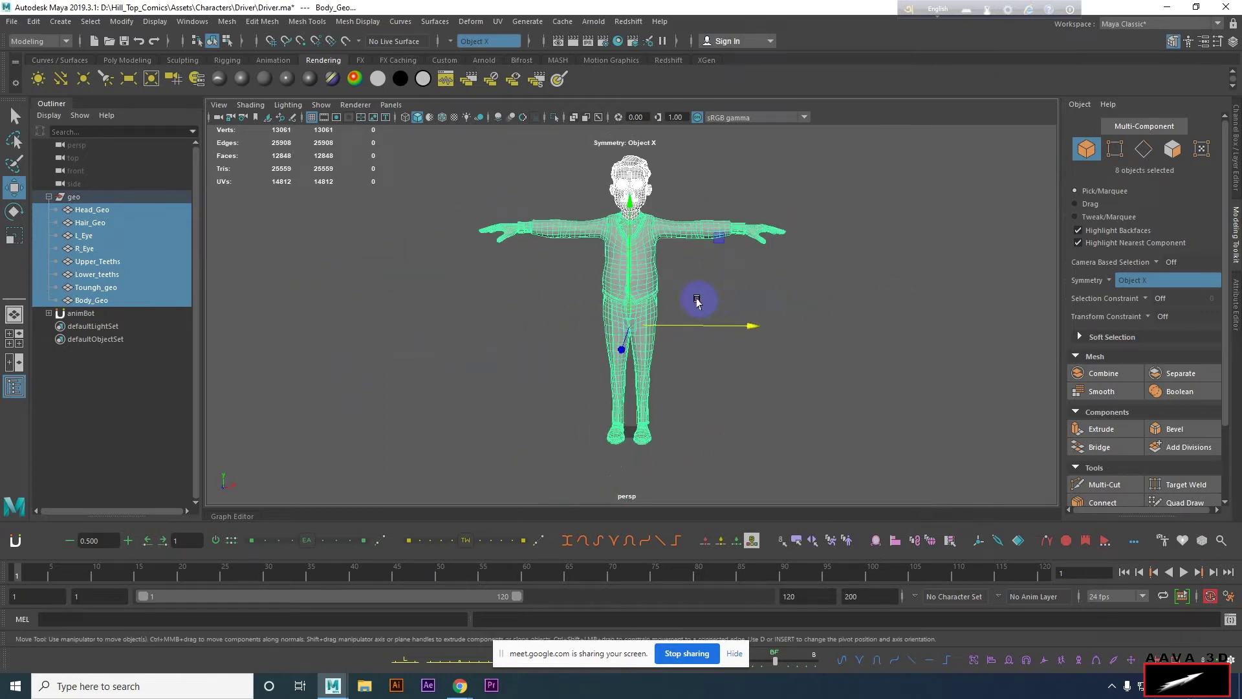
Deselect the meshes, return near the front view, and show the Custom shelf.
left_click(804, 272)
mouse_move(673, 277)
left_mouse_down("alt")
mouse_move(704, 322)
mouse_move(704, 396)
mouse_move(742, 323)
left_mouse_up("alt")
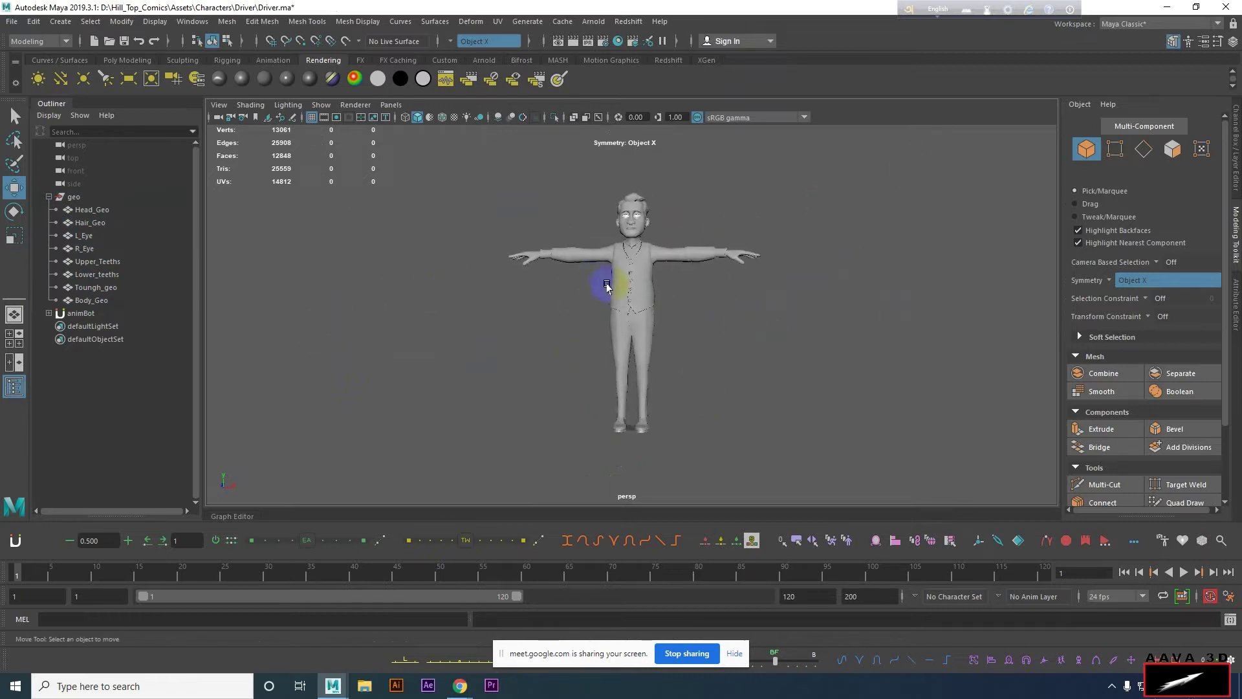
scroll(702, 296, "up", 3)
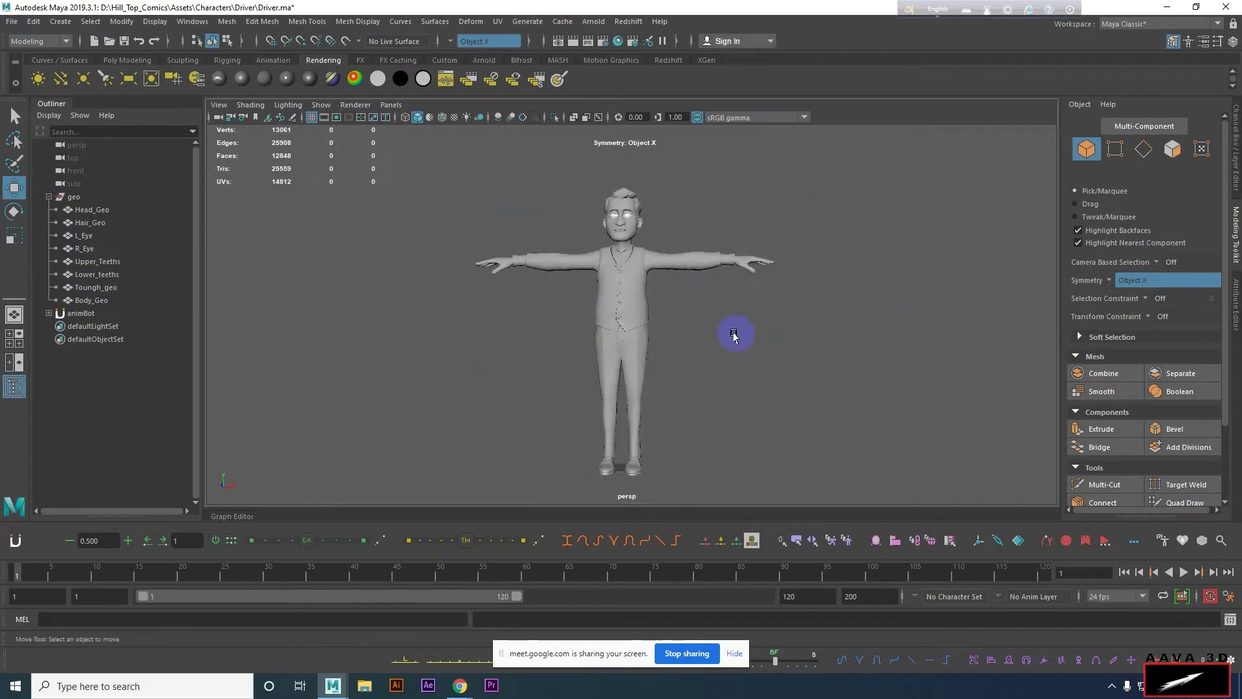
left_click(444, 60)
mouse_move(714, 401)
left_mouse_down("alt")
mouse_move(1034, 403)
mouse_move(924, 397)
left_mouse_up("alt")
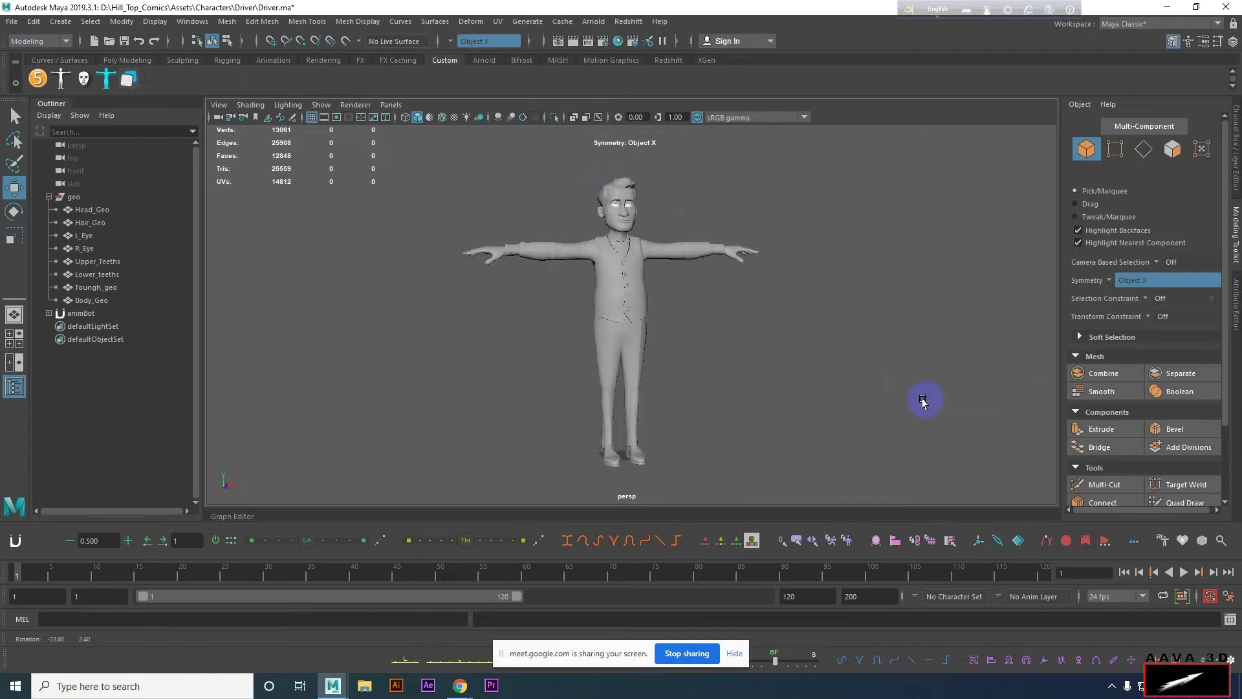
mouse_move(780, 389)
right_mouse_down("alt")
mouse_move(727, 377)
mouse_move(747, 396)
right_mouse_up("alt")
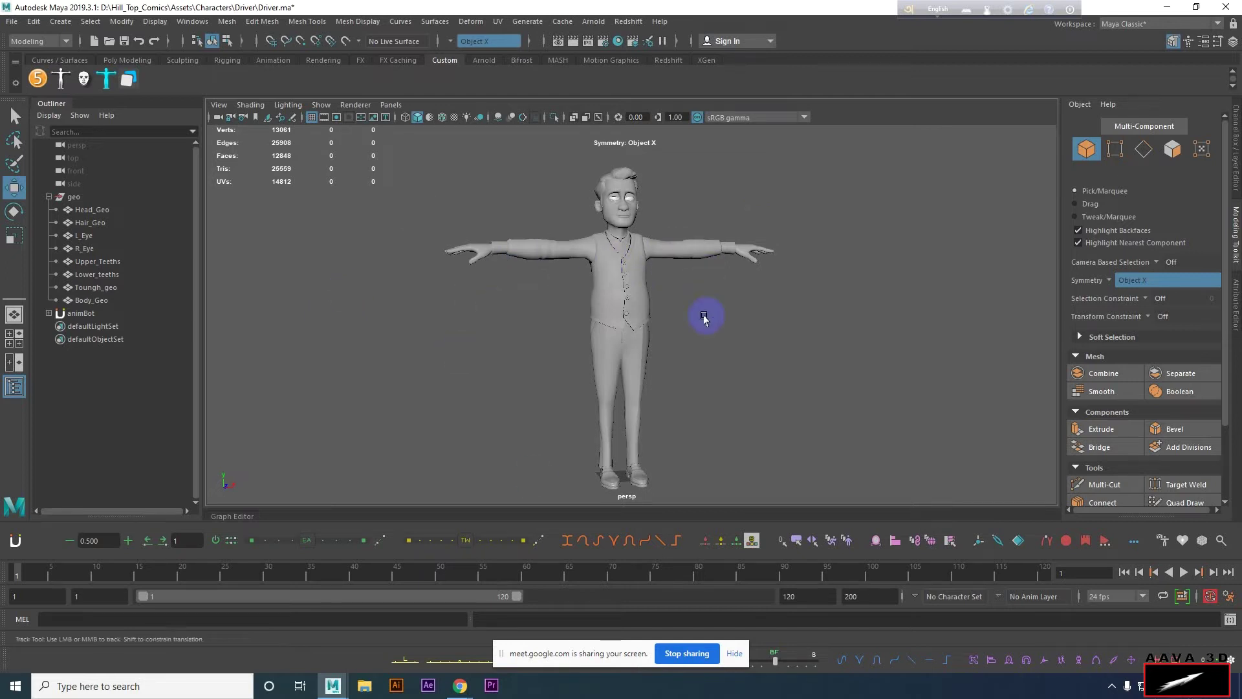
scroll(647, 343, "up", 3)
scroll(531, 317, "up", 1)
scroll(533, 311, "up", 1)
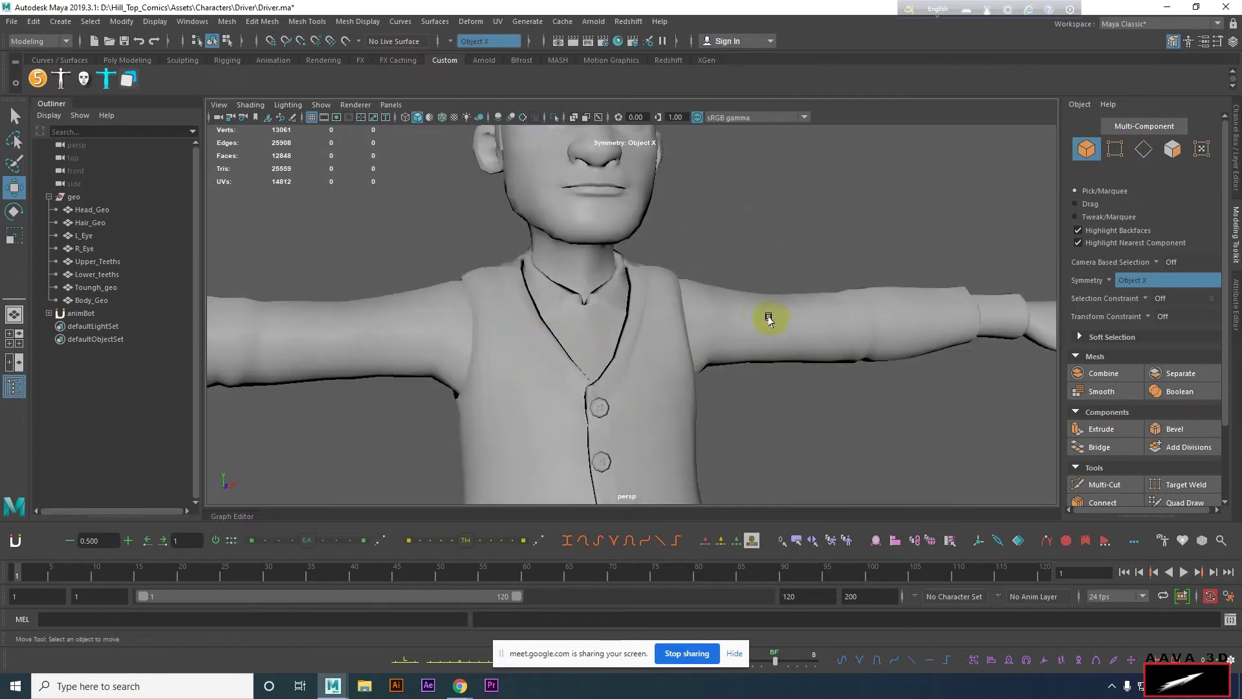
scroll(744, 313, "down", 5)
scroll(686, 311, "down", 2)
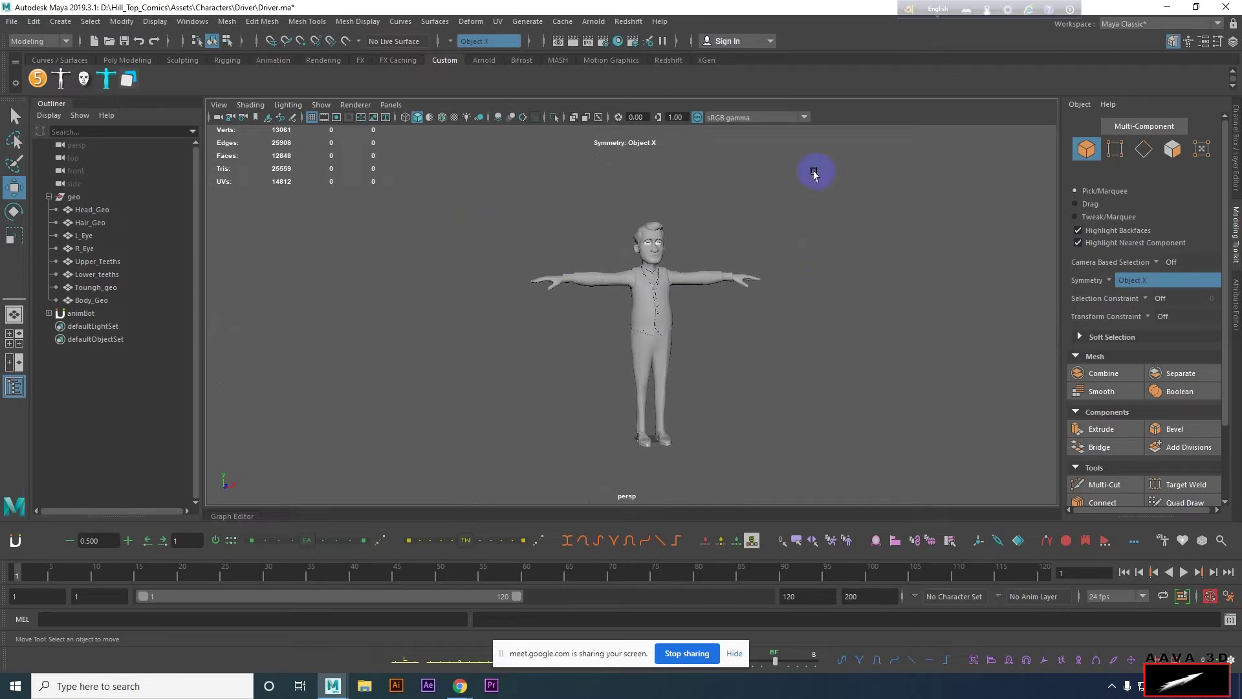
left_click_drag(608, 255, 610, 381, "alt")
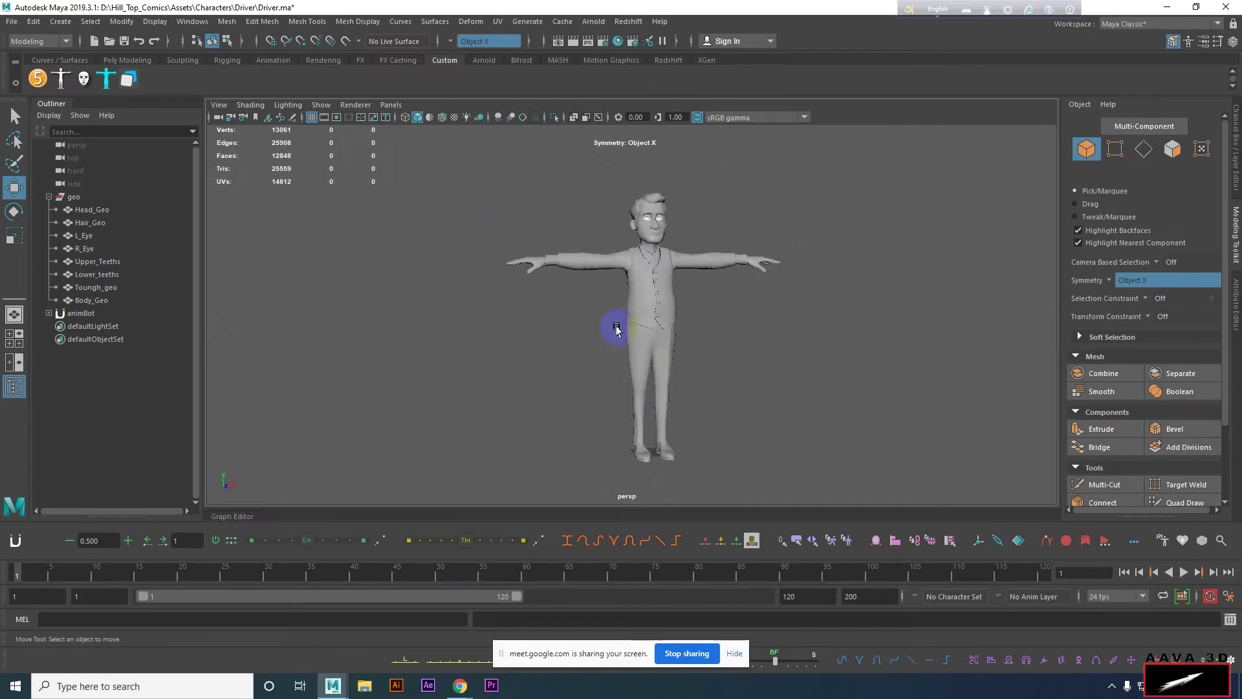
left_click_drag(616, 328, 684, 307, "alt")
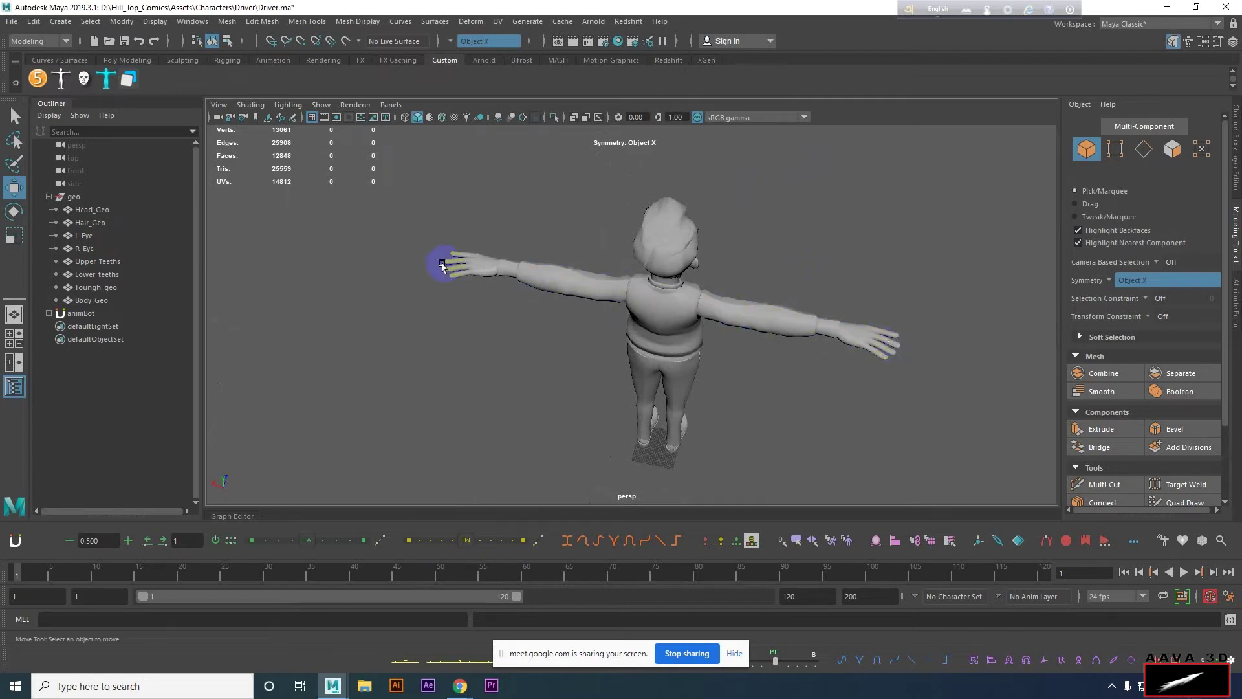
mouse_move(846, 332)
left_mouse_down("alt")
mouse_move(591, 300)
mouse_move(780, 334)
mouse_move(677, 316)
left_mouse_up("alt")
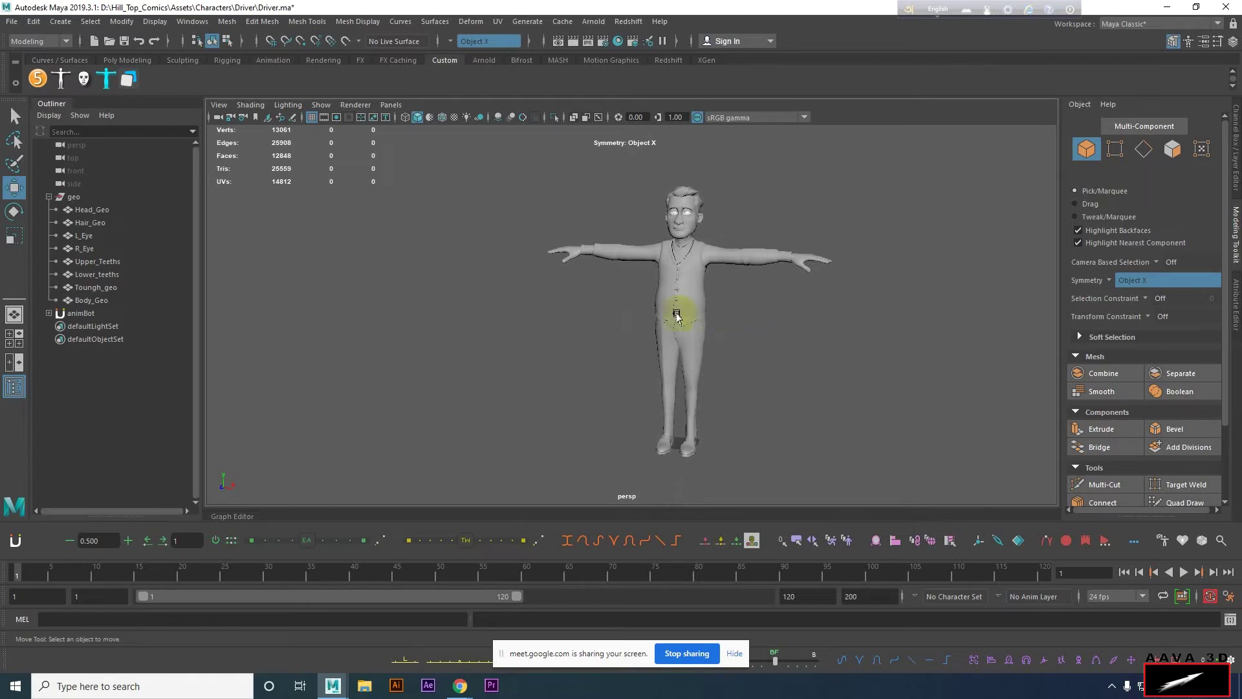
left_click_drag(574, 240, 716, 216, "alt")
mouse_move(836, 337)
left_mouse_down("alt")
mouse_move(754, 300)
mouse_move(632, 281)
left_mouse_up("alt")
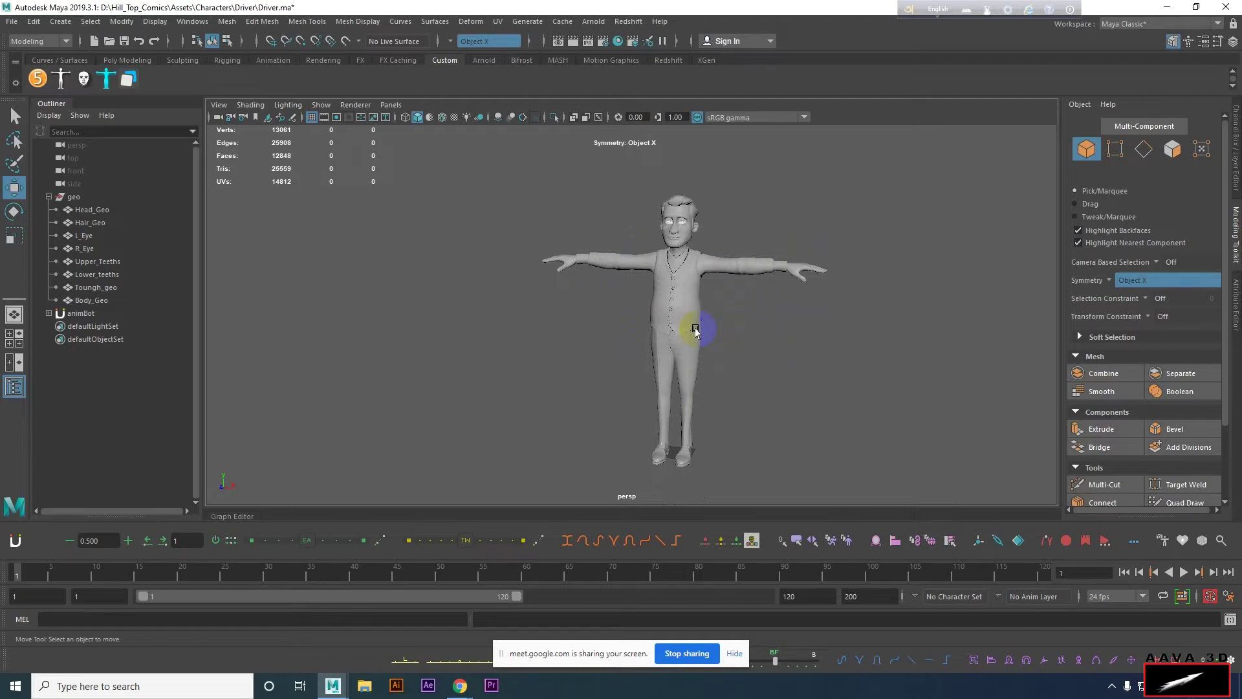
left_click_drag(474, 174, 919, 510)
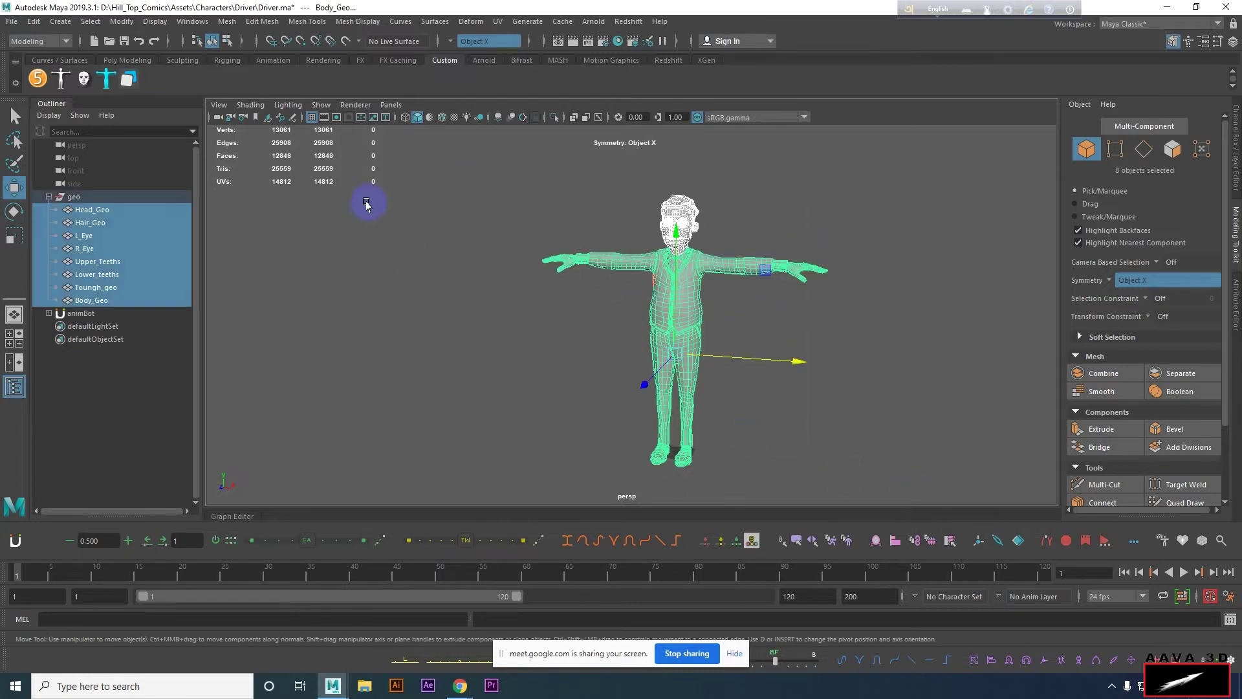
left_click(472, 185)
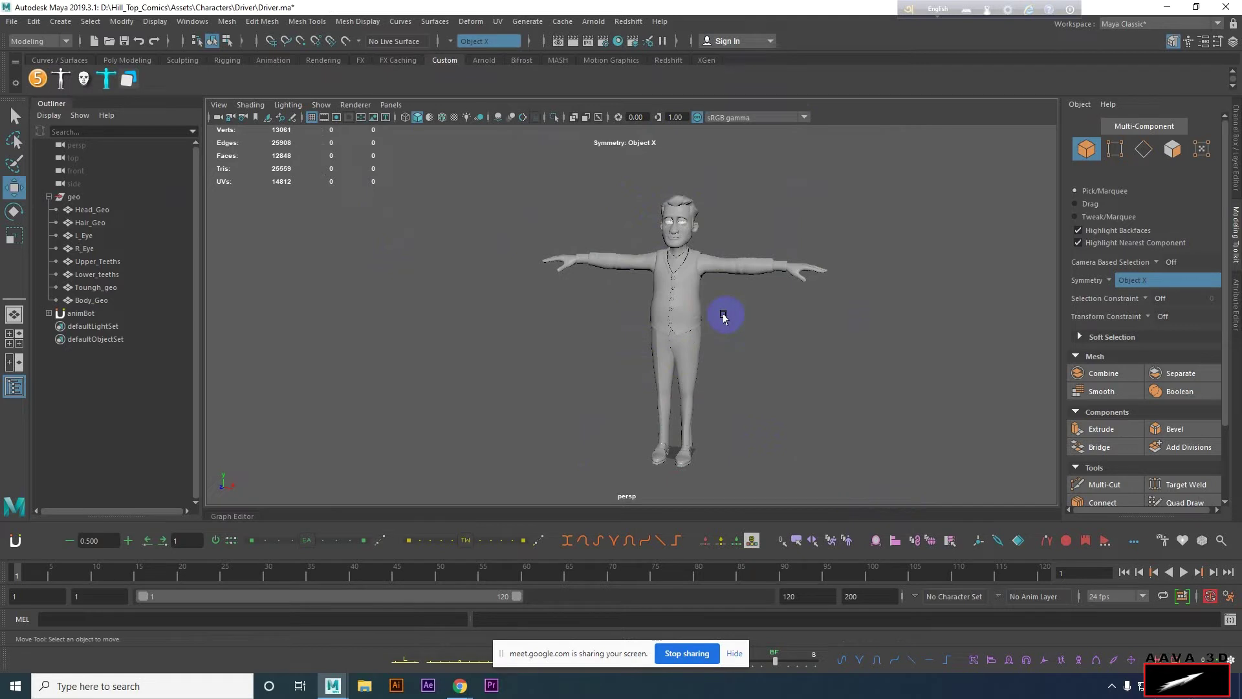
left_click_drag(644, 278, 633, 280, "alt")
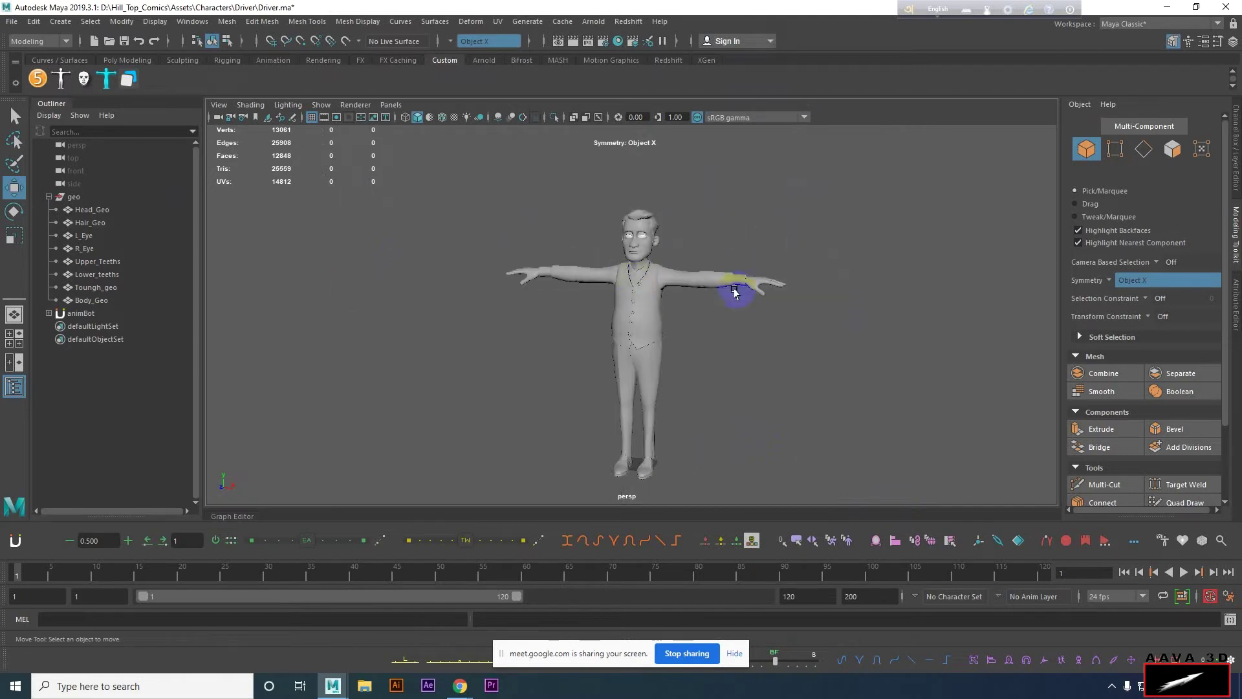
scroll(657, 382, "up", 5)
scroll(765, 299, "up", 5)
left_click_drag(765, 299, 618, 292, "alt")
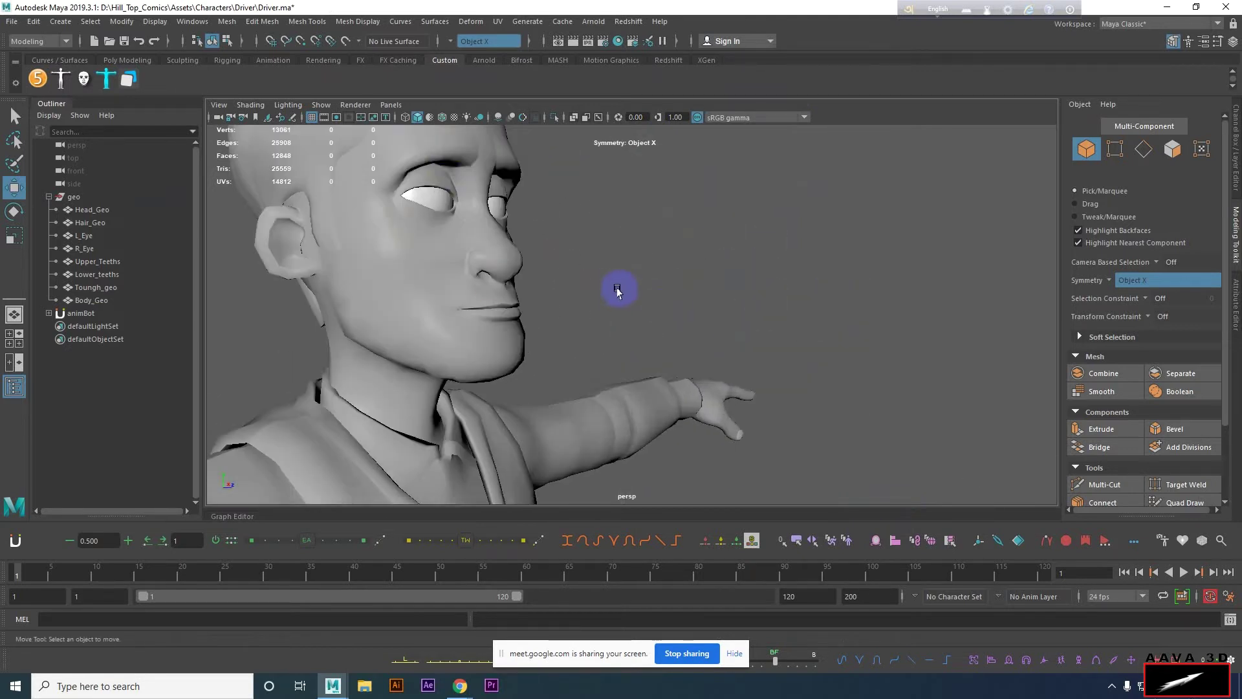
mouse_move(835, 316)
left_mouse_down("alt")
mouse_move(727, 313)
mouse_move(516, 277)
mouse_move(522, 239)
mouse_move(563, 295)
left_mouse_up("alt")
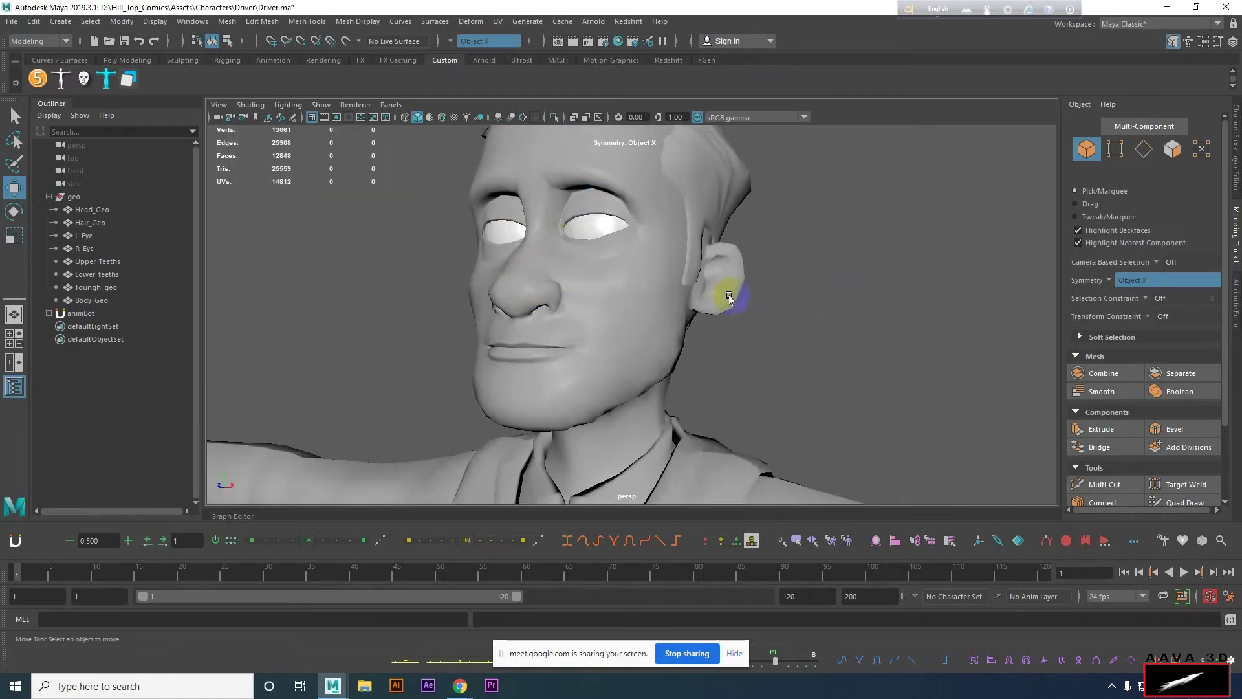
mouse_move(831, 228)
left_mouse_down("alt")
mouse_move(818, 277)
mouse_move(896, 277)
mouse_move(705, 286)
mouse_move(824, 294)
left_mouse_up("alt")
mouse_move(824, 294)
right_mouse_down("alt")
mouse_move(752, 344)
mouse_move(694, 276)
right_mouse_up("alt")
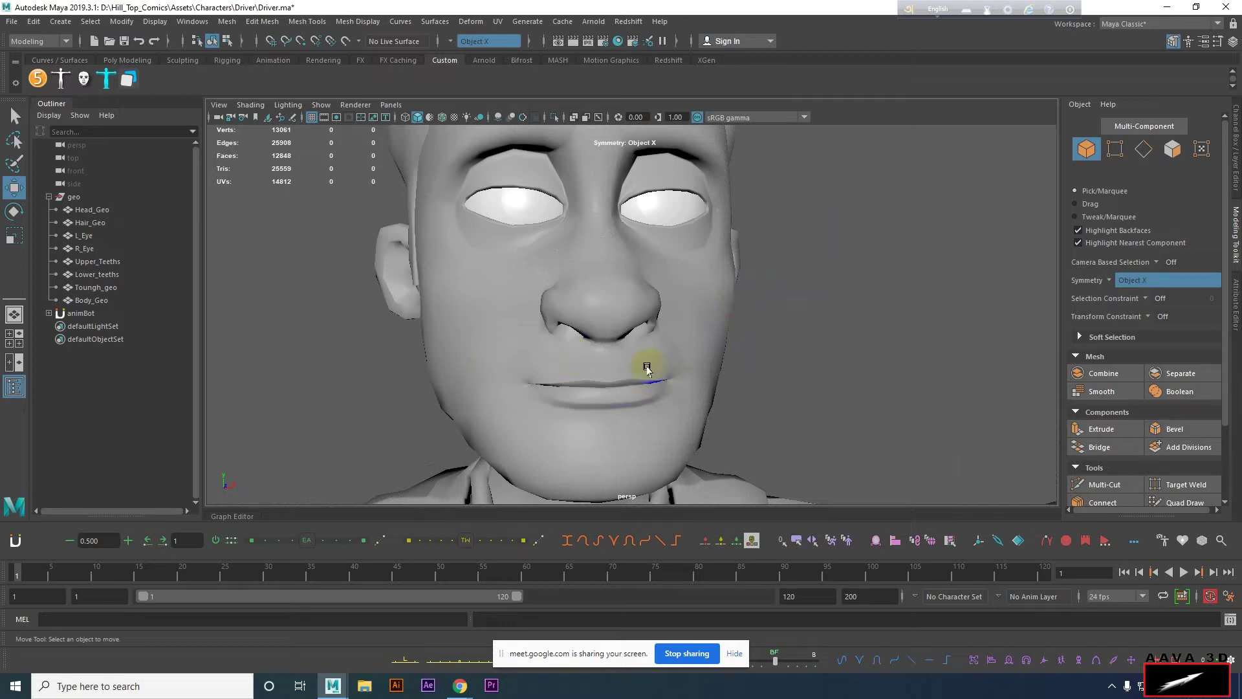
mouse_move(652, 208)
right_mouse_down("alt")
mouse_move(701, 102)
mouse_move(693, 291)
mouse_move(651, 263)
mouse_move(685, 291)
right_mouse_up("alt")
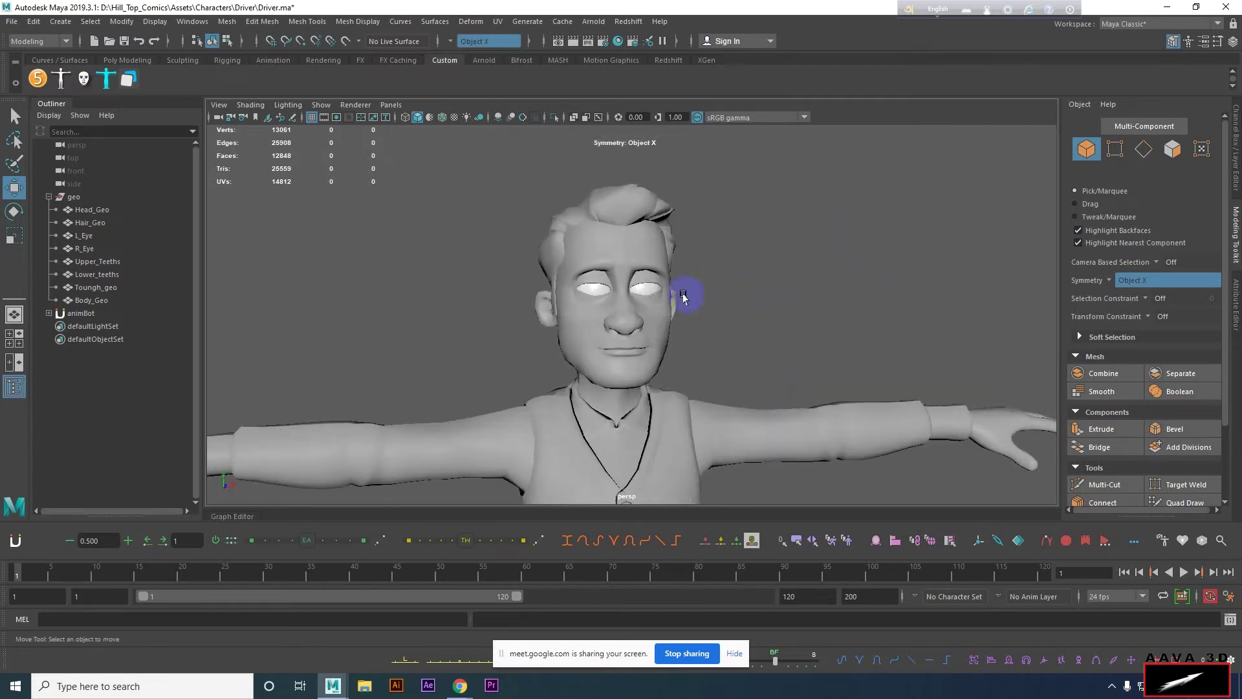
scroll(724, 231, "down", 3)
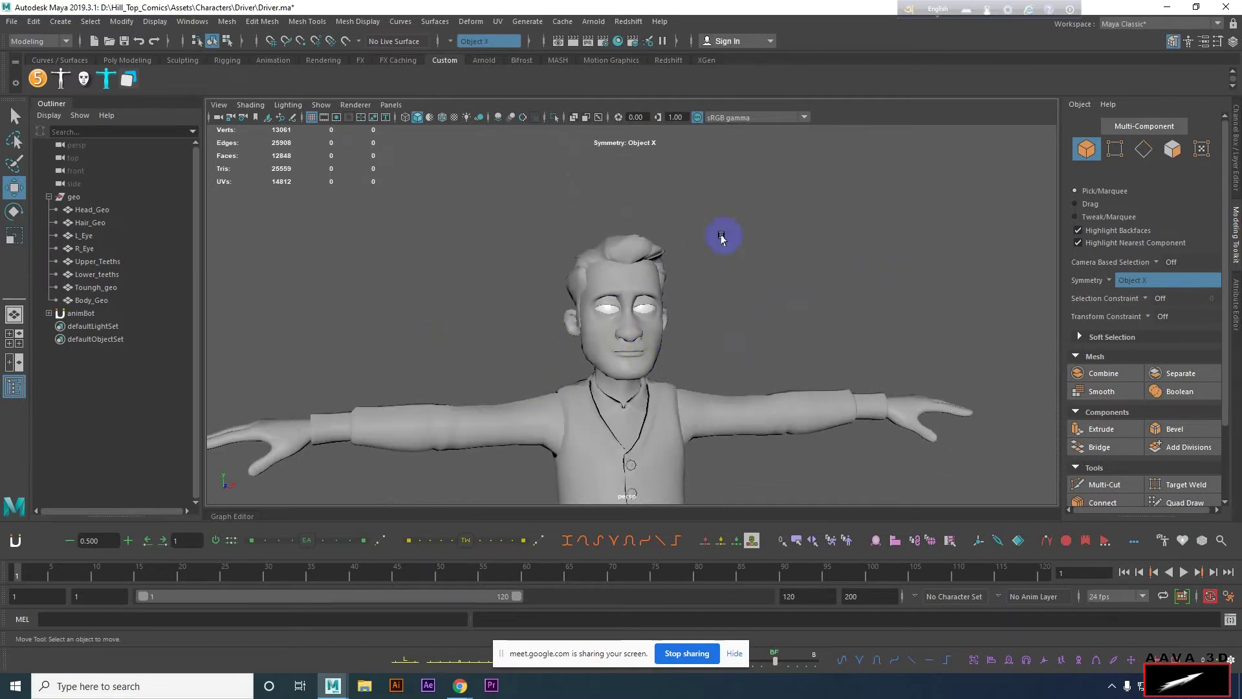
scroll(720, 255, "down", 3)
scroll(738, 324, "down", 2)
key("f")
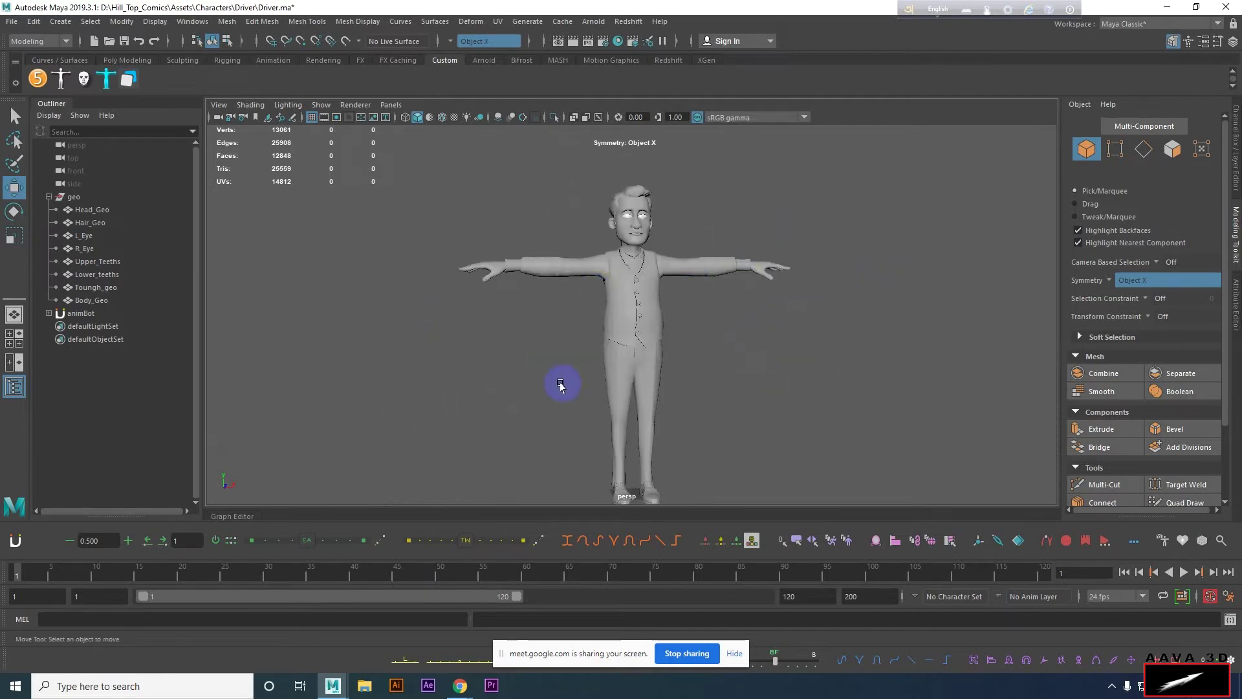
scroll(878, 370, "up", 1)
left_click_drag(878, 370, 822, 375, "alt")
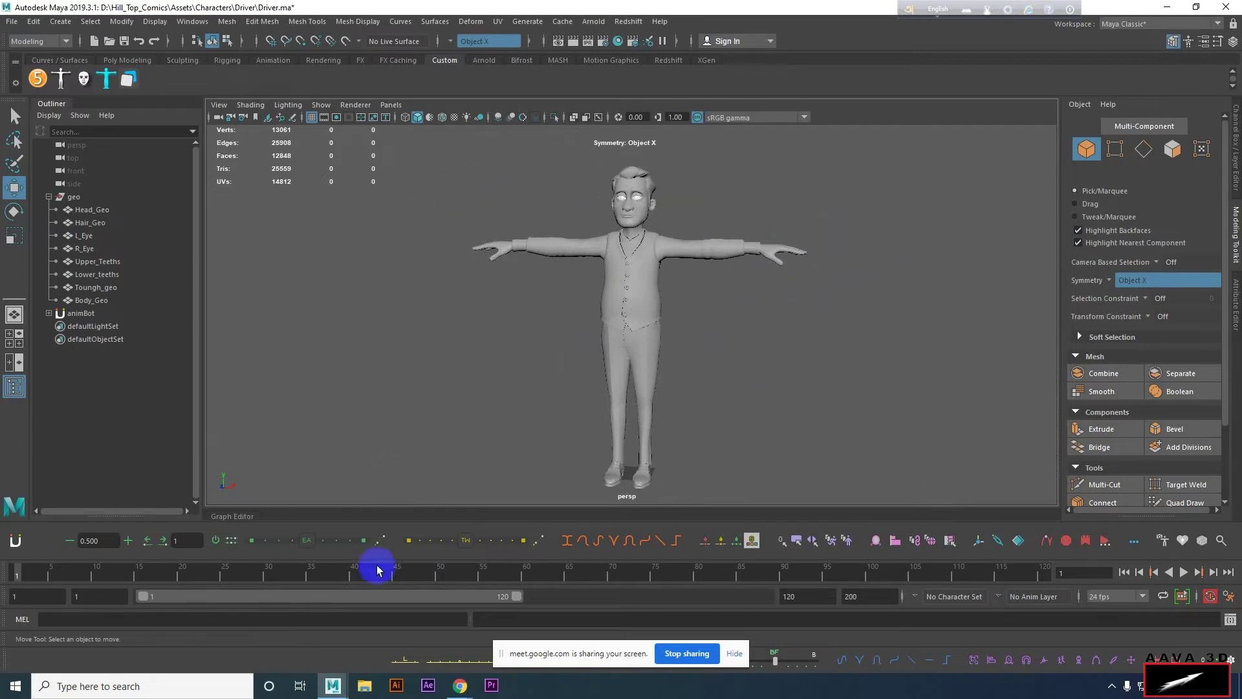
Open File Explorer maximized on the Softwares (I:) drive and refresh it.
left_click(364, 685)
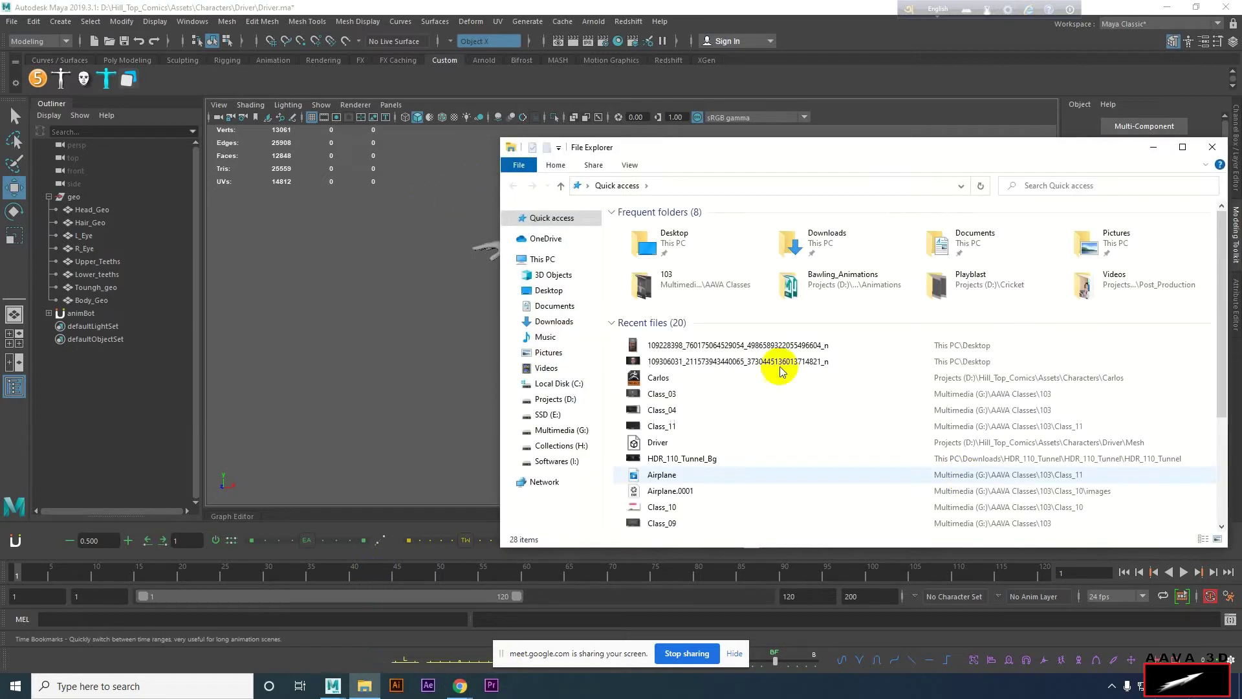
left_click(1183, 146)
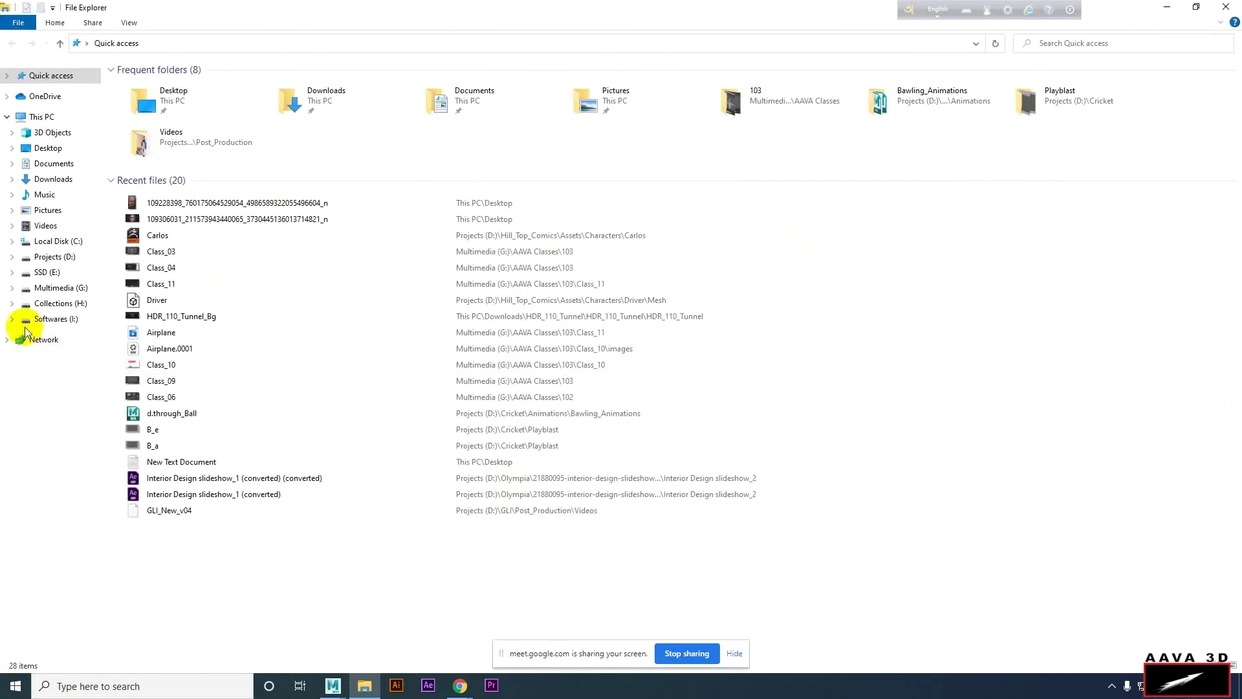
left_click(29, 317)
right_click(451, 62)
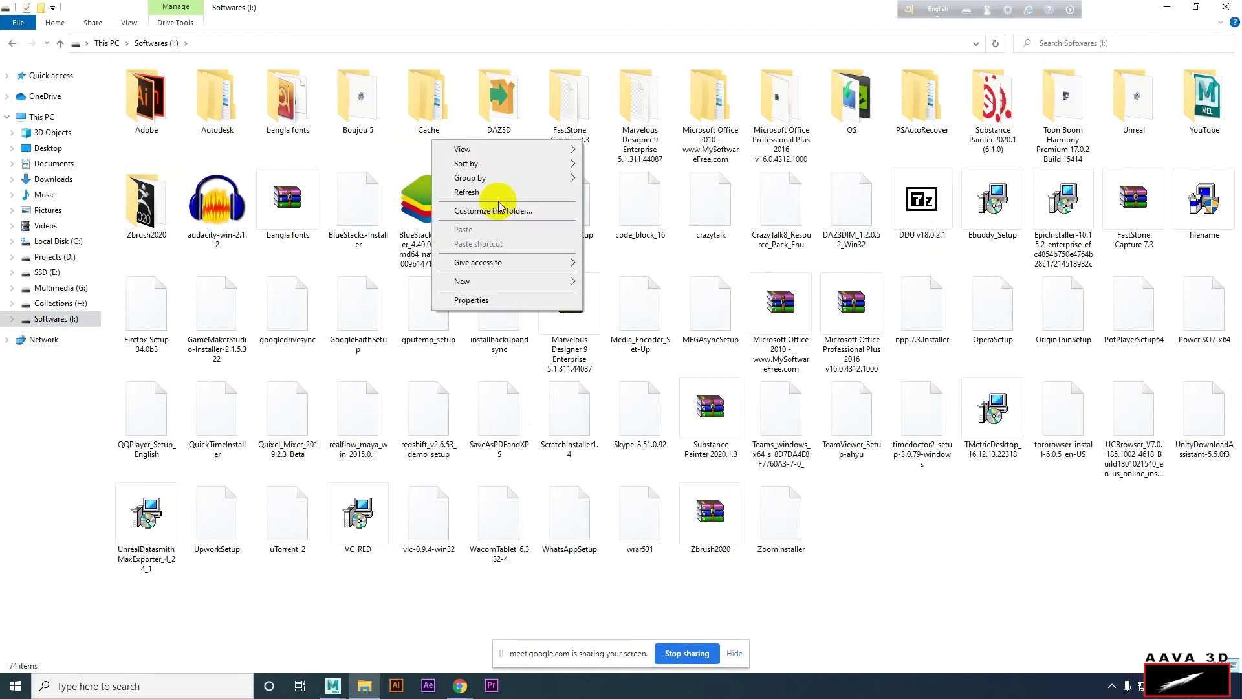
left_click(494, 200)
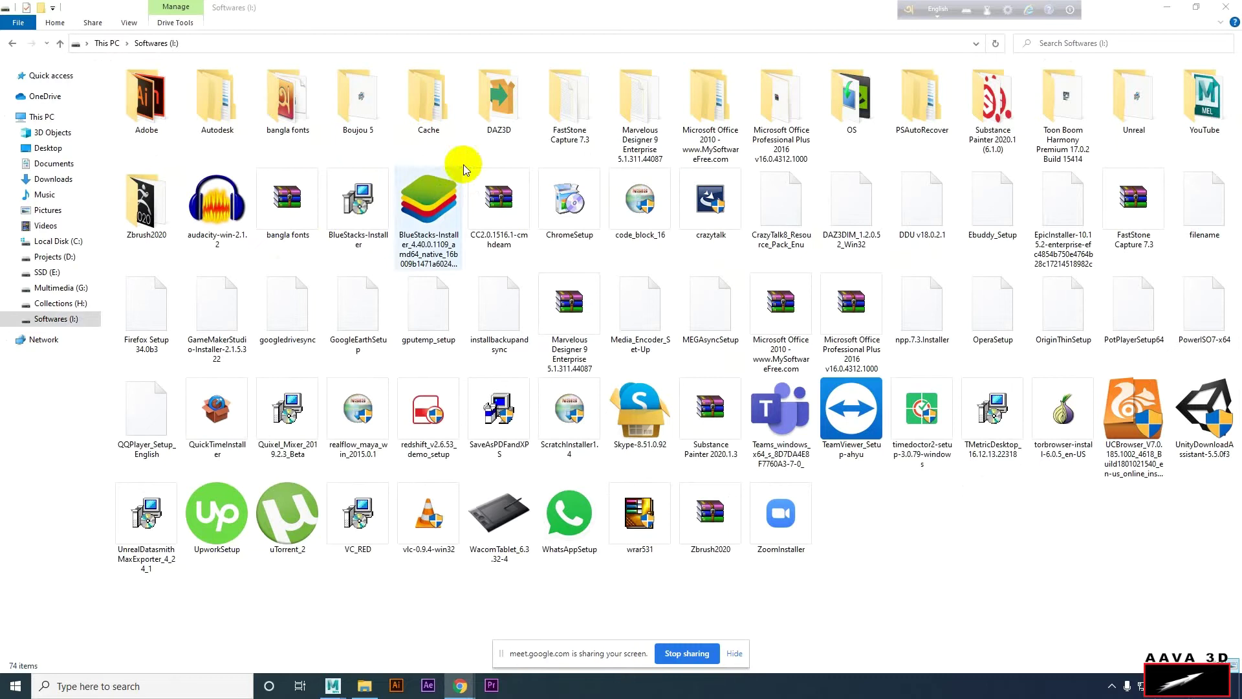
Navigate to Autodesk > Plug-ins > AdvancedSkeleton5 and restore the window over Maya.
double_click(219, 97)
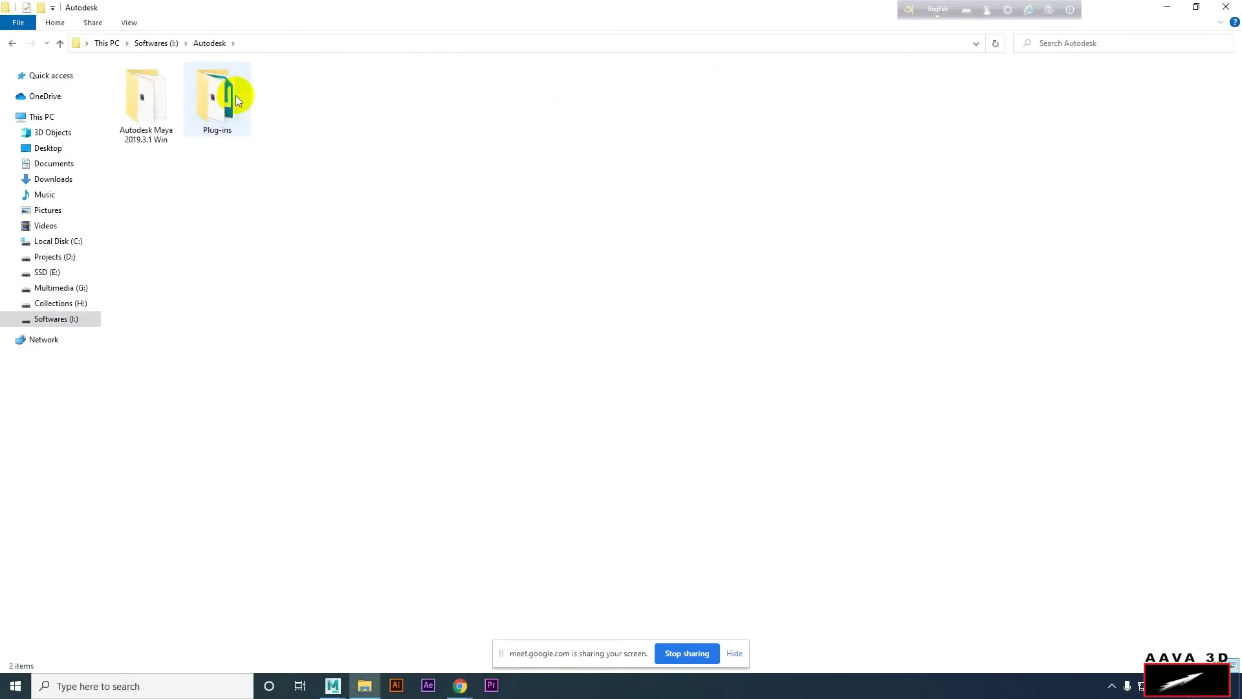
double_click(214, 97)
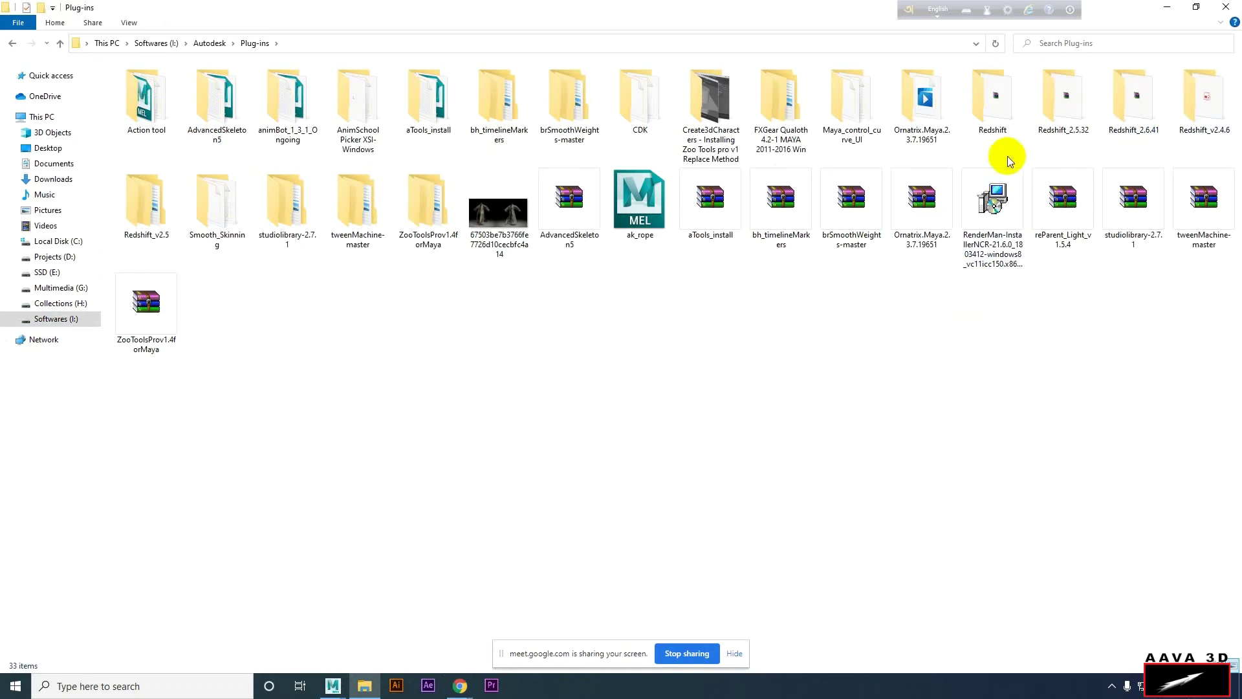
key("Right")
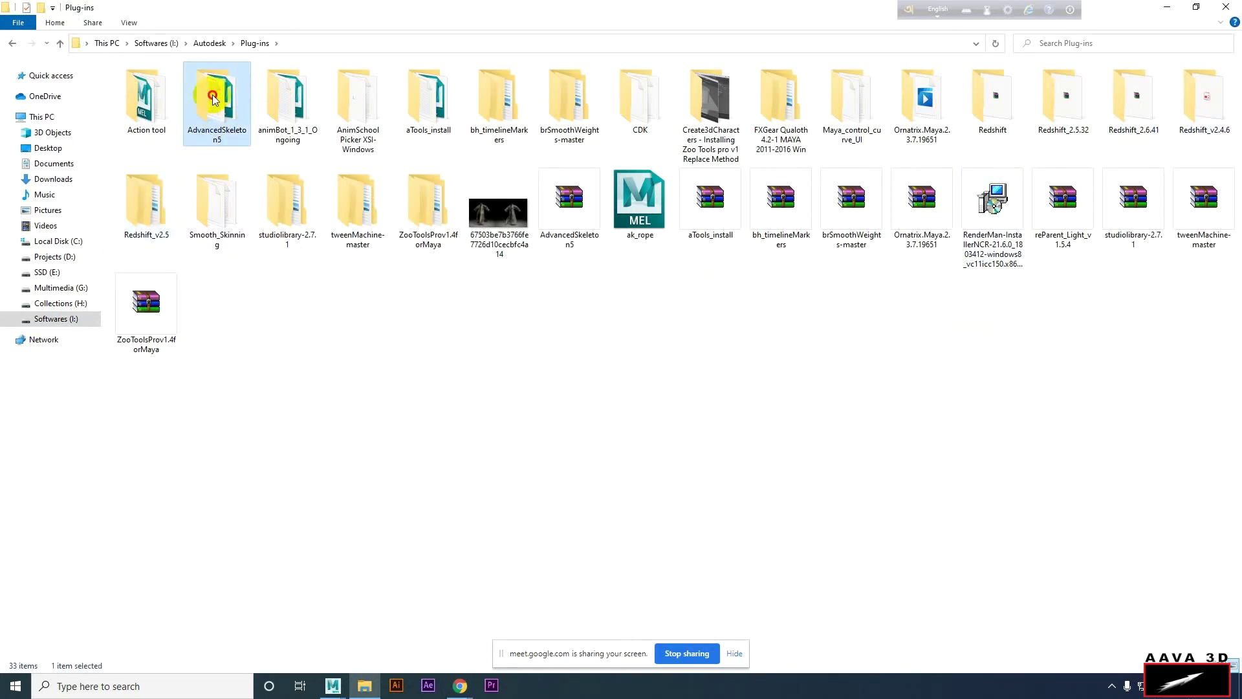
double_click(213, 98)
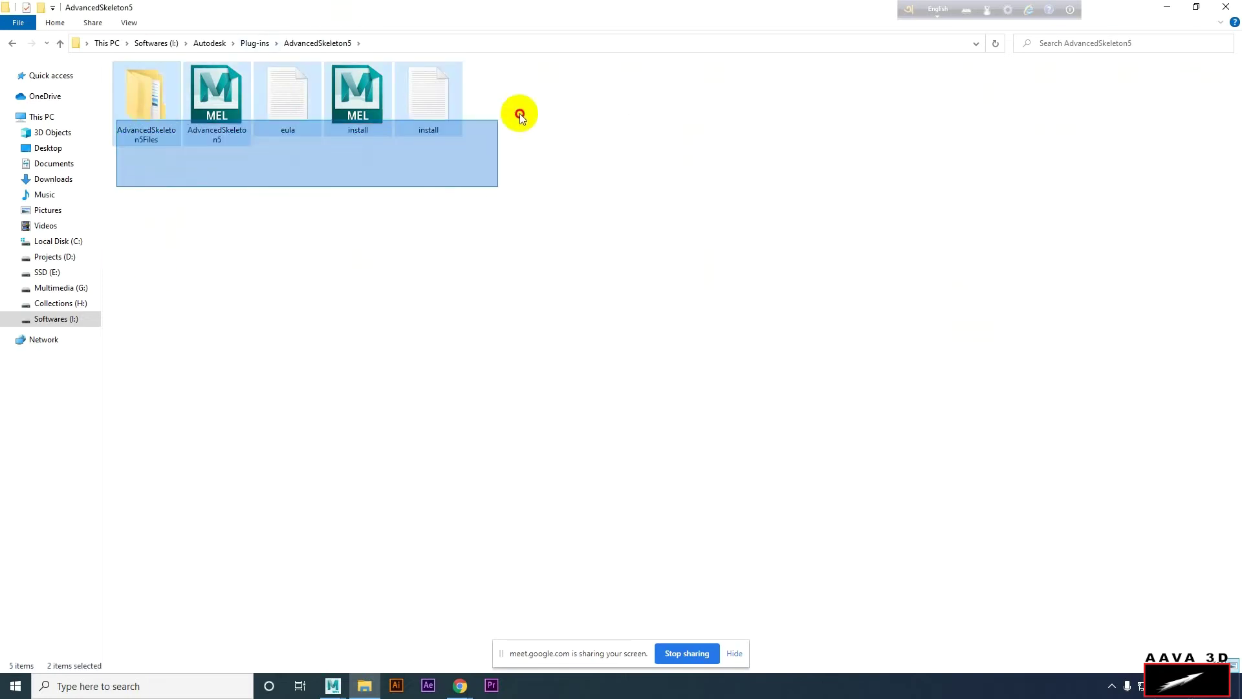
left_click_drag(244, 163, 516, 111)
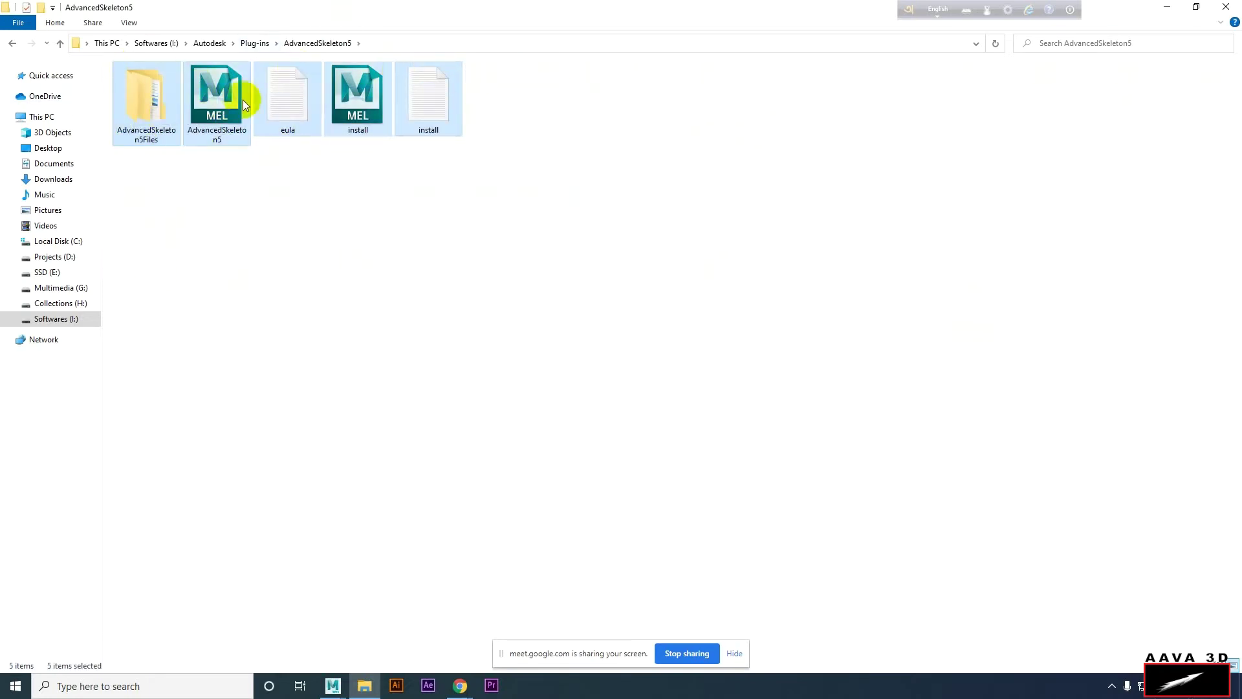
left_click(491, 260)
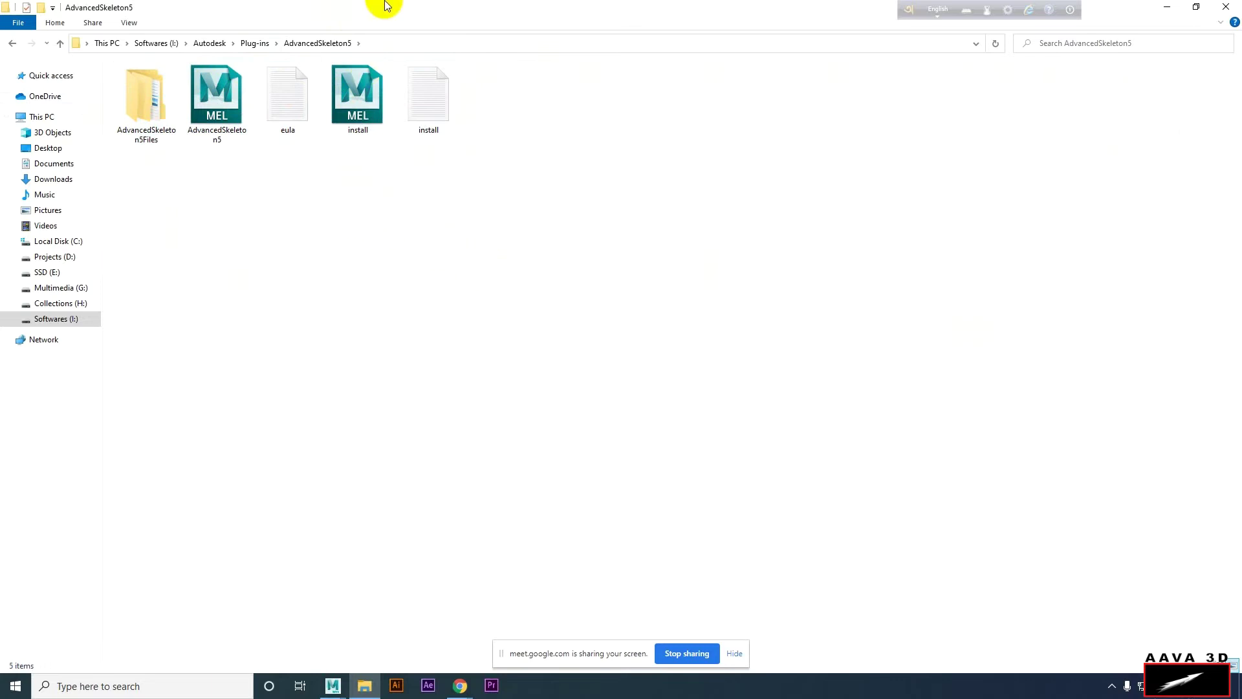
left_click_drag(387, 5, 670, 318)
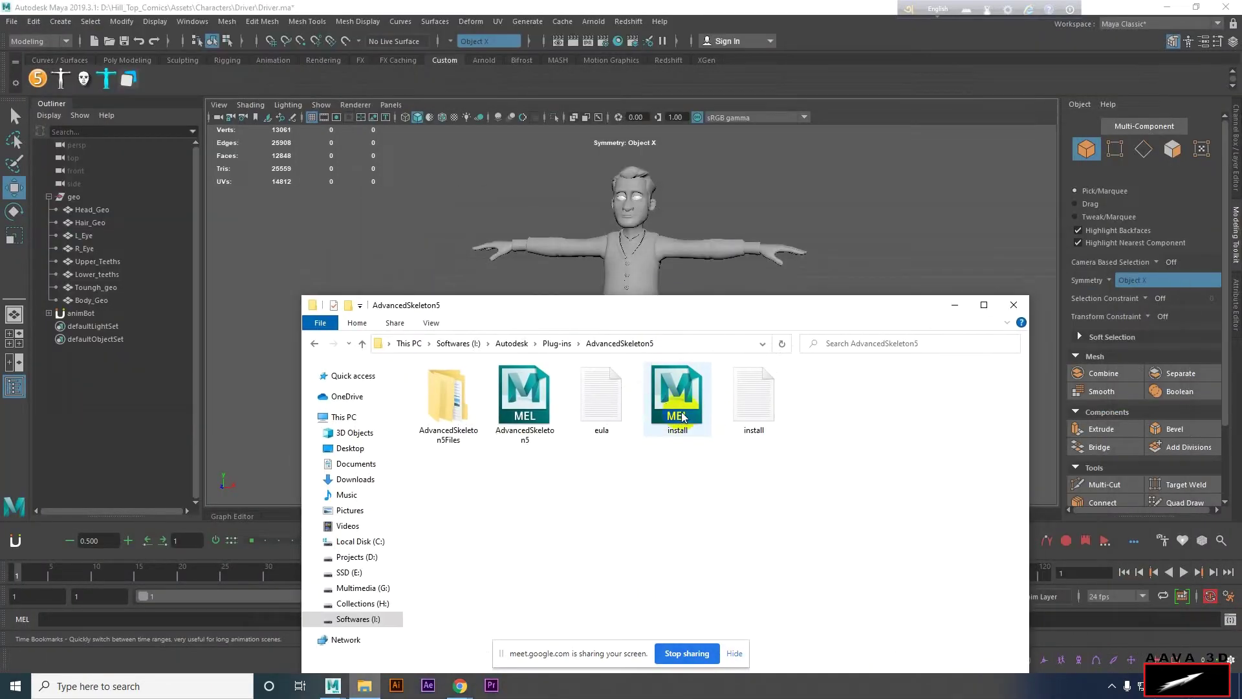
Install AdvancedSkeleton5 by dragging install.mel into Maya, close Explorer, and revisit the Custom shelf.
mouse_move(683, 417)
left_mouse_down()
mouse_move(412, 186)
mouse_move(359, 257)
mouse_move(945, 511)
left_mouse_up()
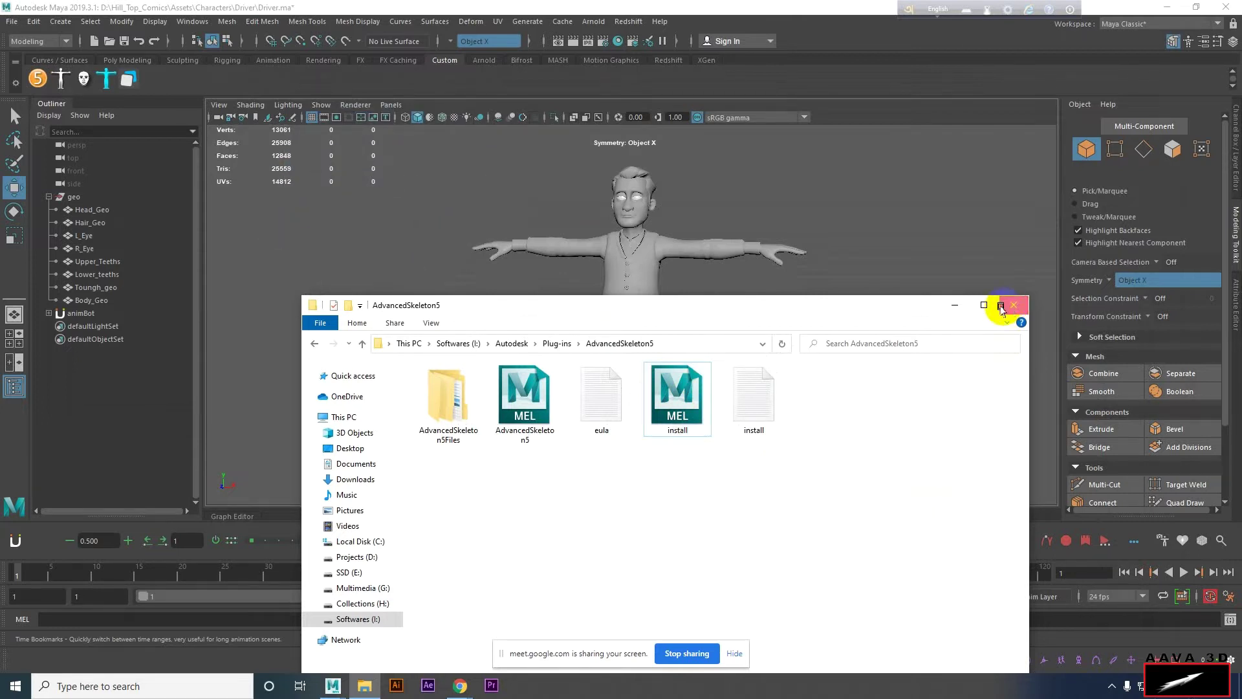
left_click(1012, 306)
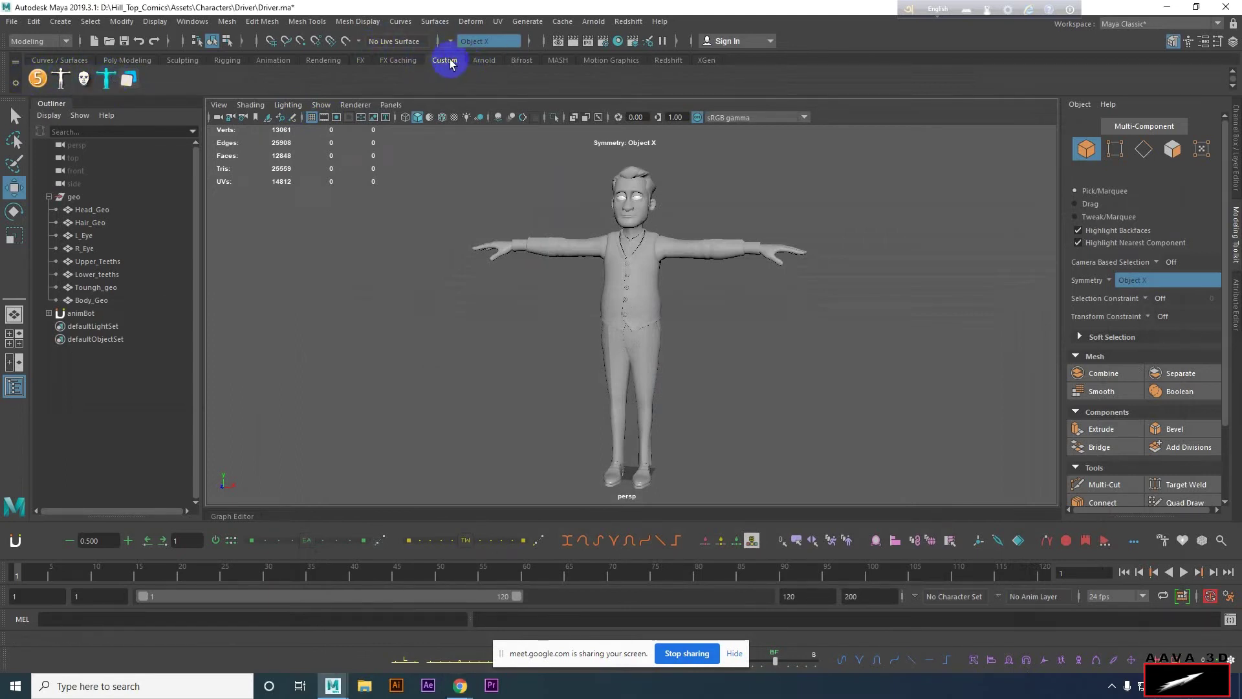
left_click(277, 60)
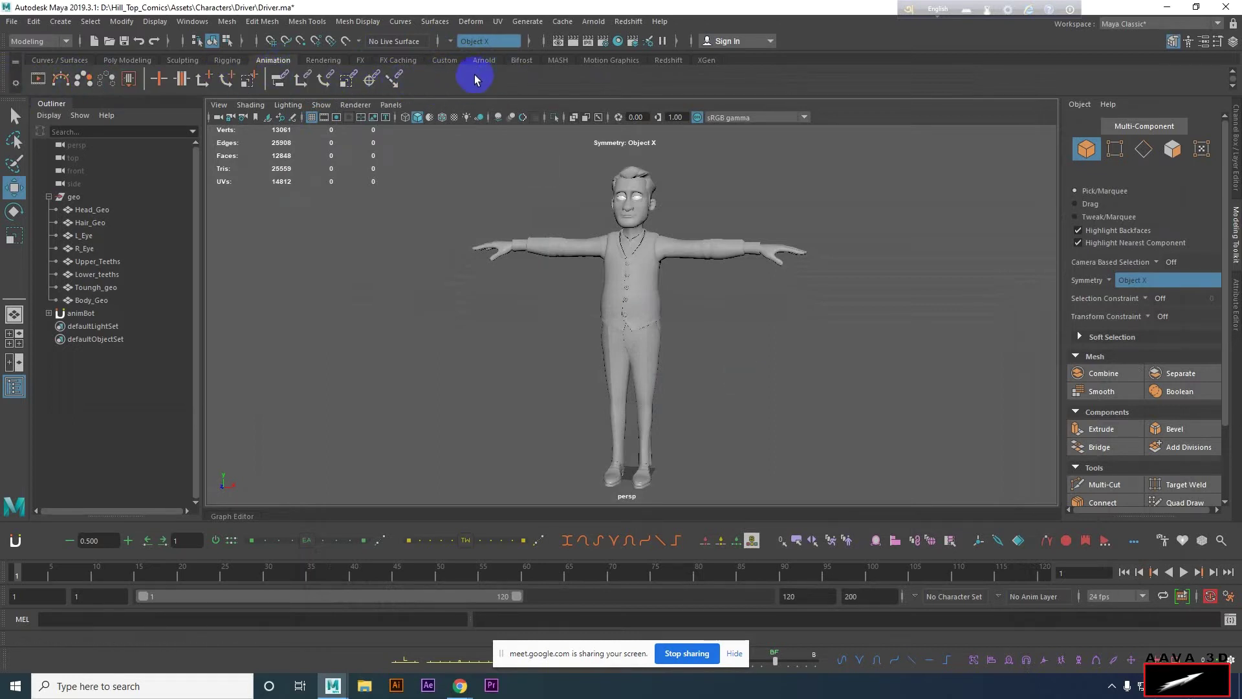
left_click(445, 59)
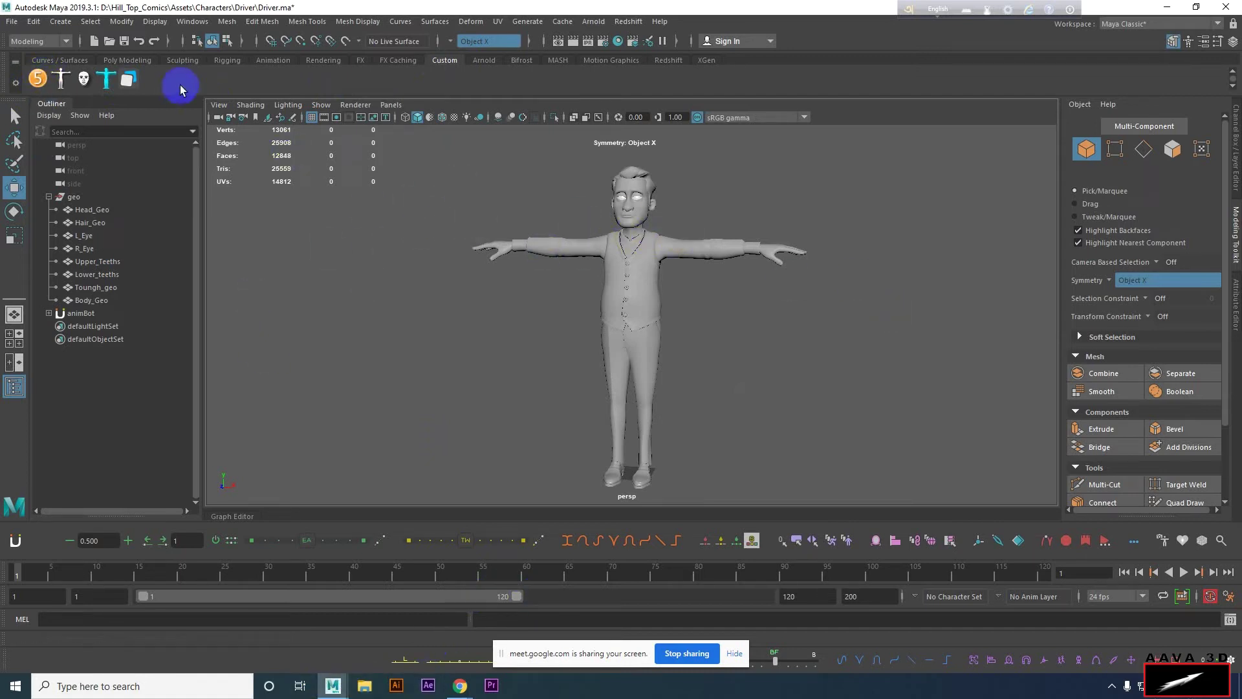
Launch AdvancedSkeleton from its Custom shelf icon, docking its panel on the left.
left_click(38, 78)
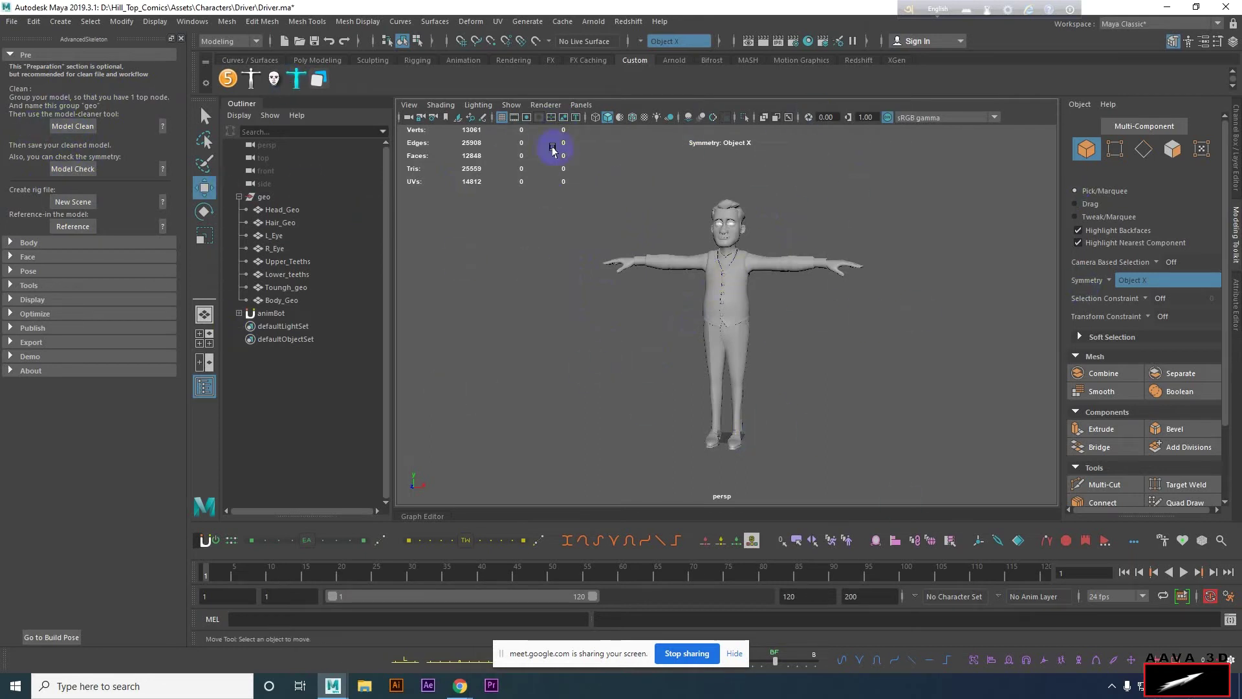
Run Model Clean, creating the geo top group and cleaning the model, then return to single perspective view.
left_click(79, 128)
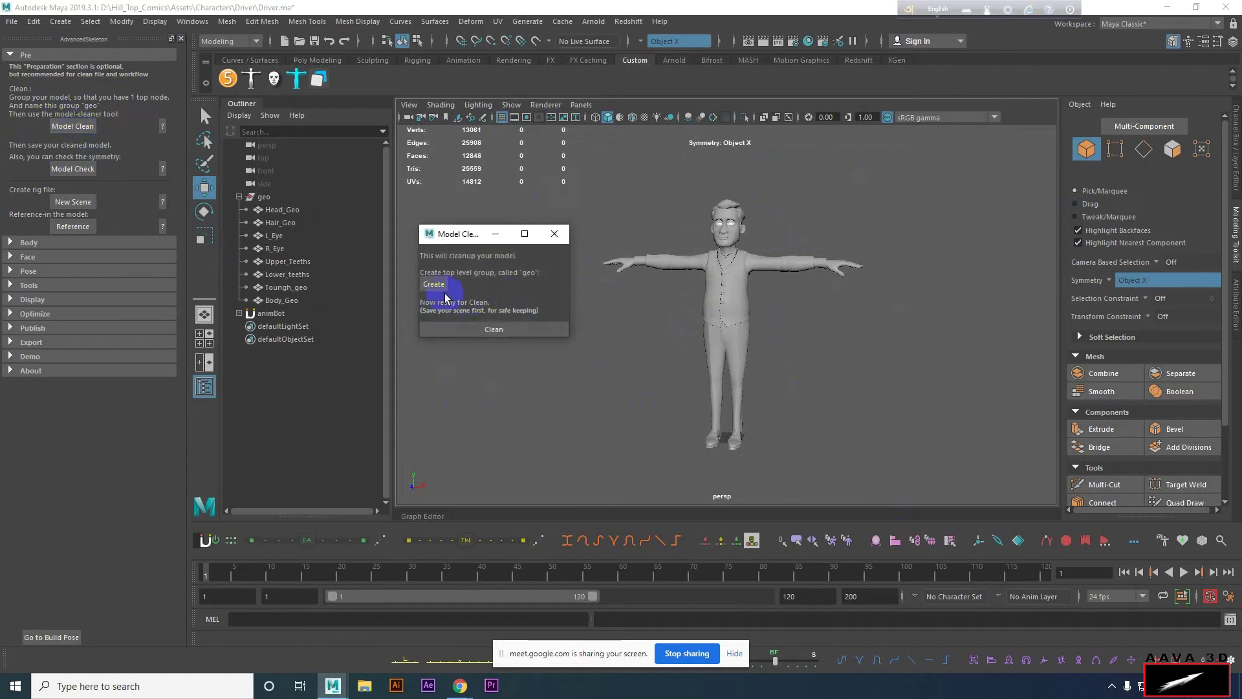
left_click(435, 287)
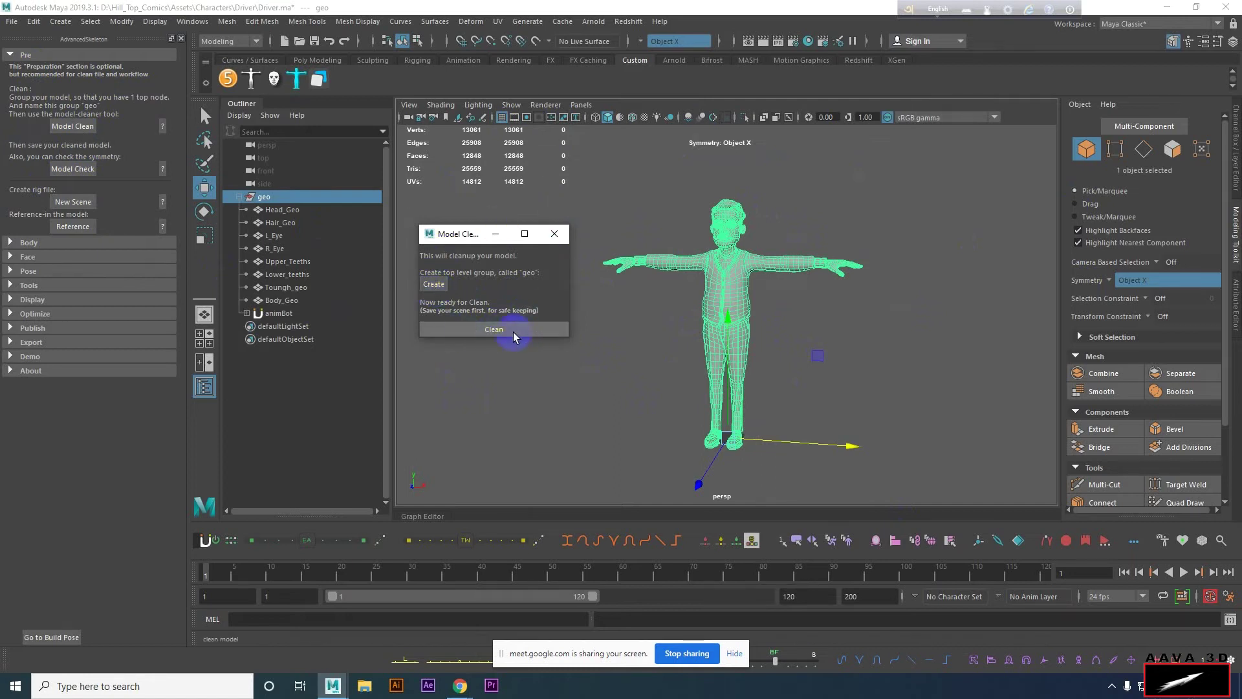
left_click(495, 330)
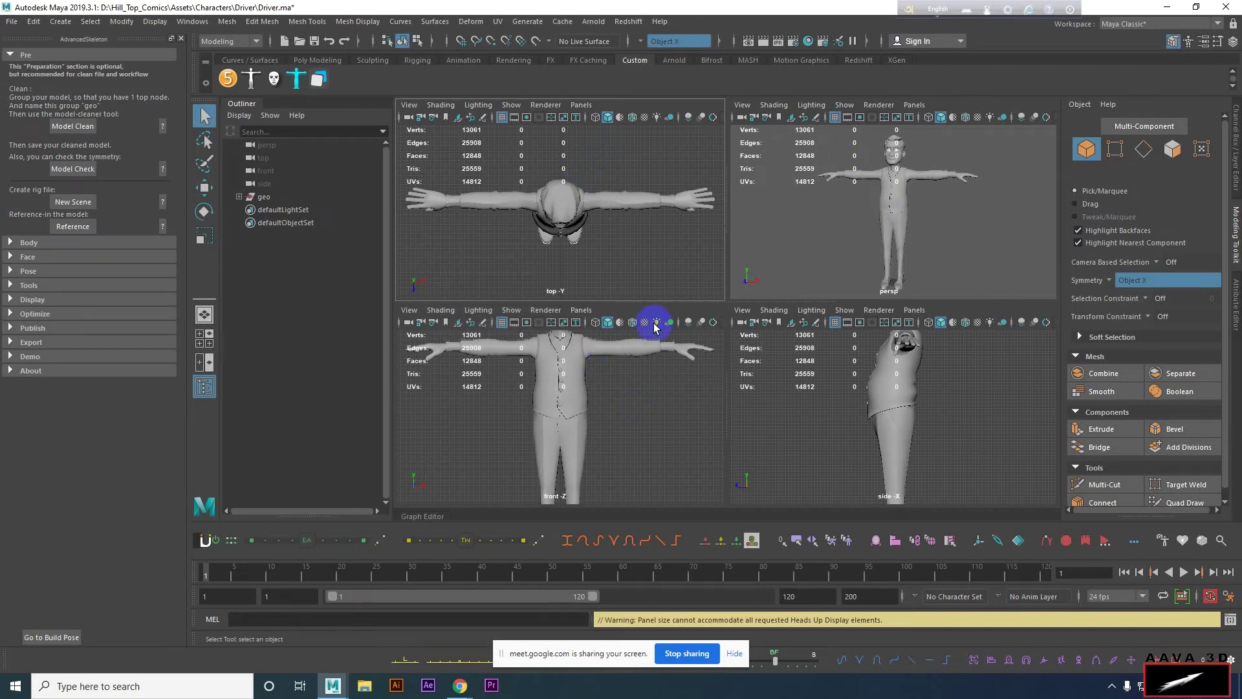
key("space")
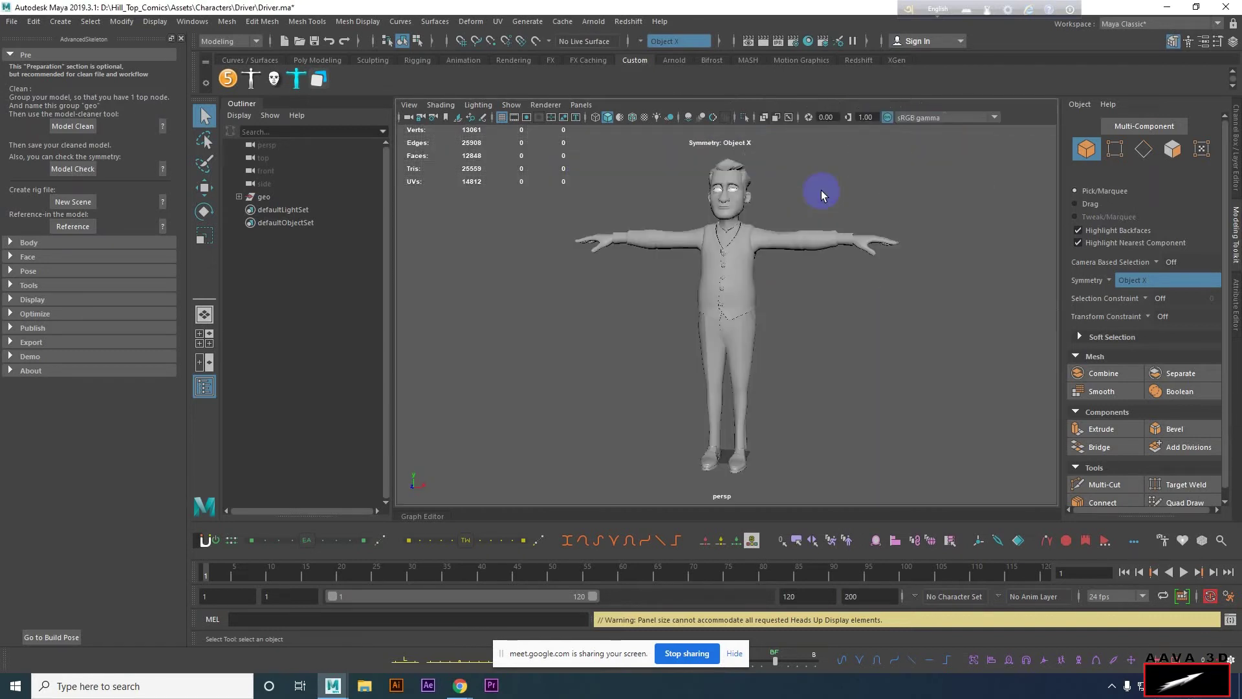
left_click(205, 188)
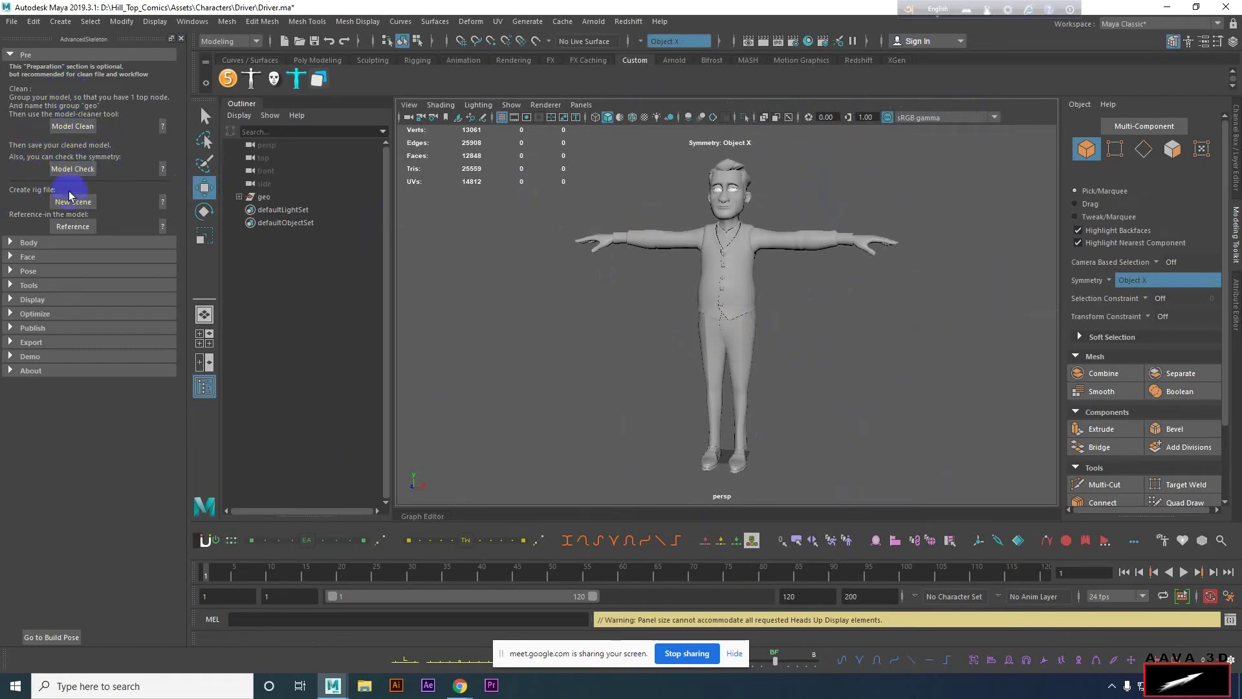
left_click(71, 171)
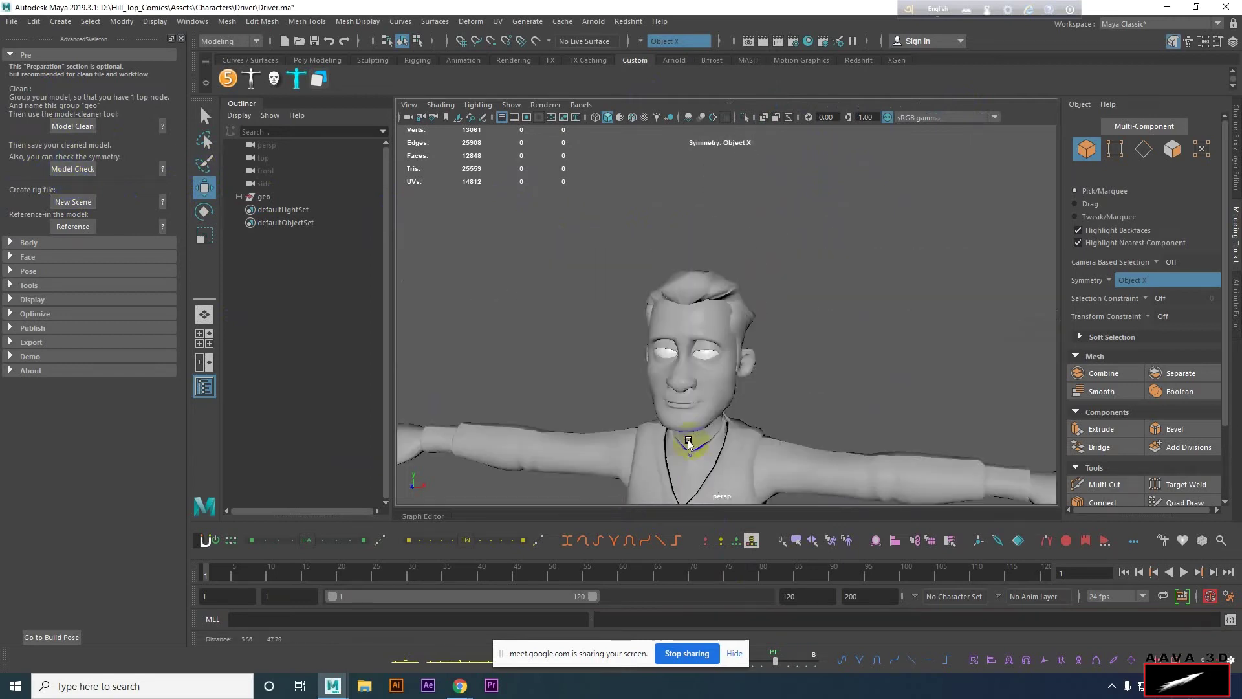
scroll(688, 444, "up", 2)
scroll(841, 333, "down", 5)
scroll(823, 298, "down", 2)
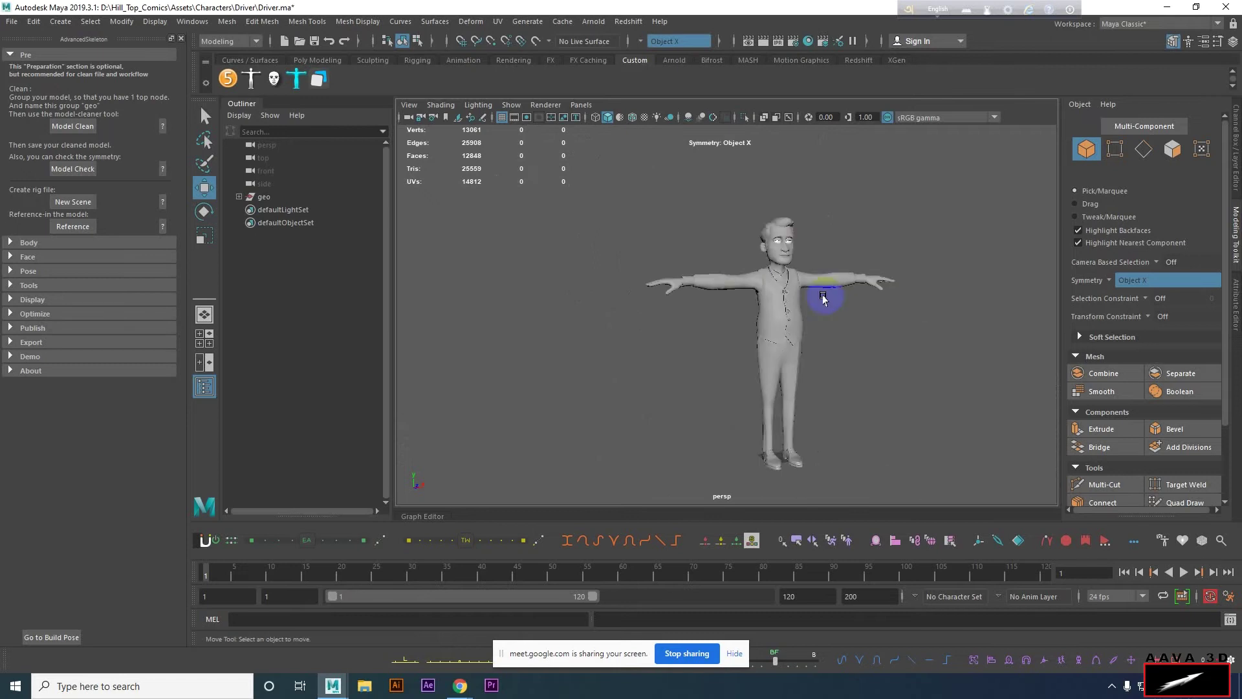
scroll(729, 222, "up", 3)
scroll(754, 304, "up", 3)
left_click(642, 289)
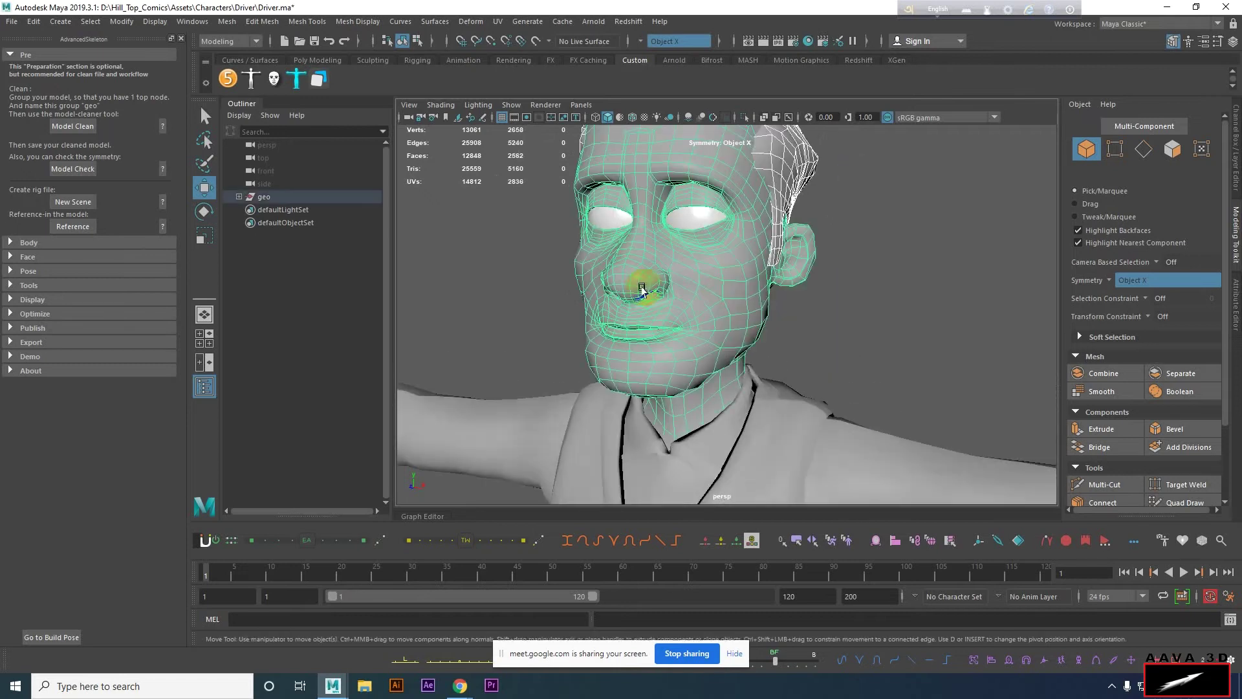
scroll(821, 389, "down", 3)
scroll(863, 360, "up", 1)
left_click(796, 366)
left_click(689, 341)
scroll(713, 336, "up", 3)
scroll(740, 289, "up", 2)
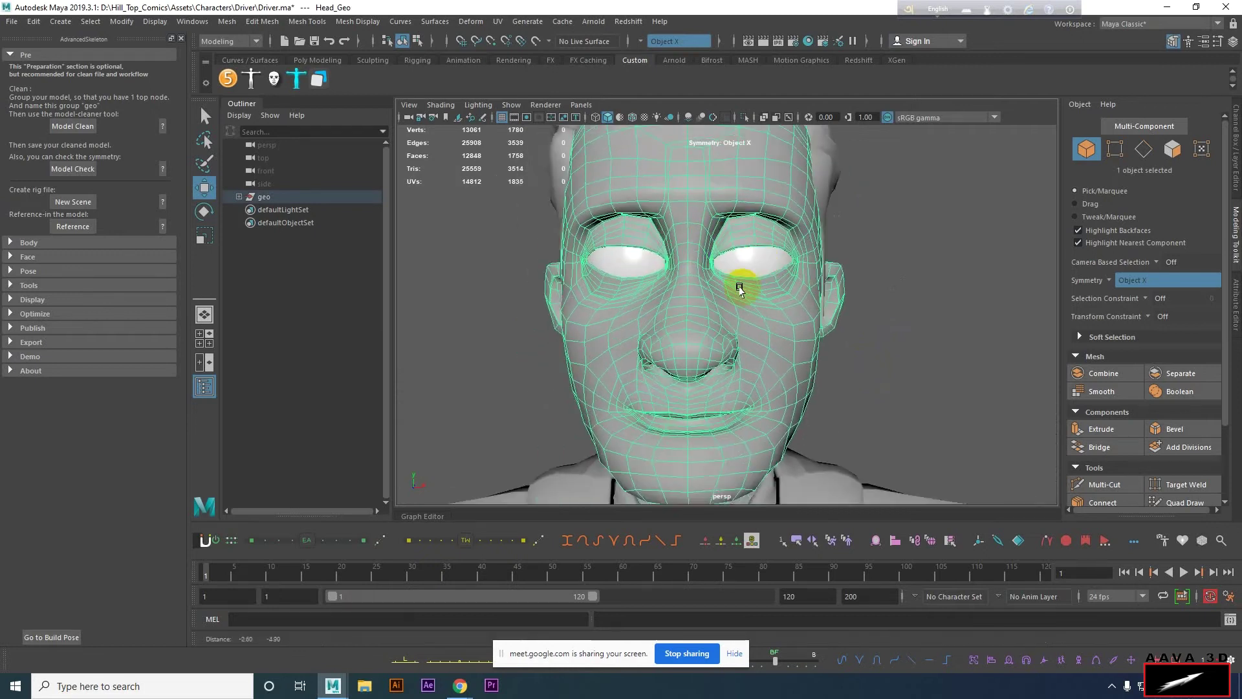
scroll(915, 339, "down", 3)
scroll(923, 344, "down", 2)
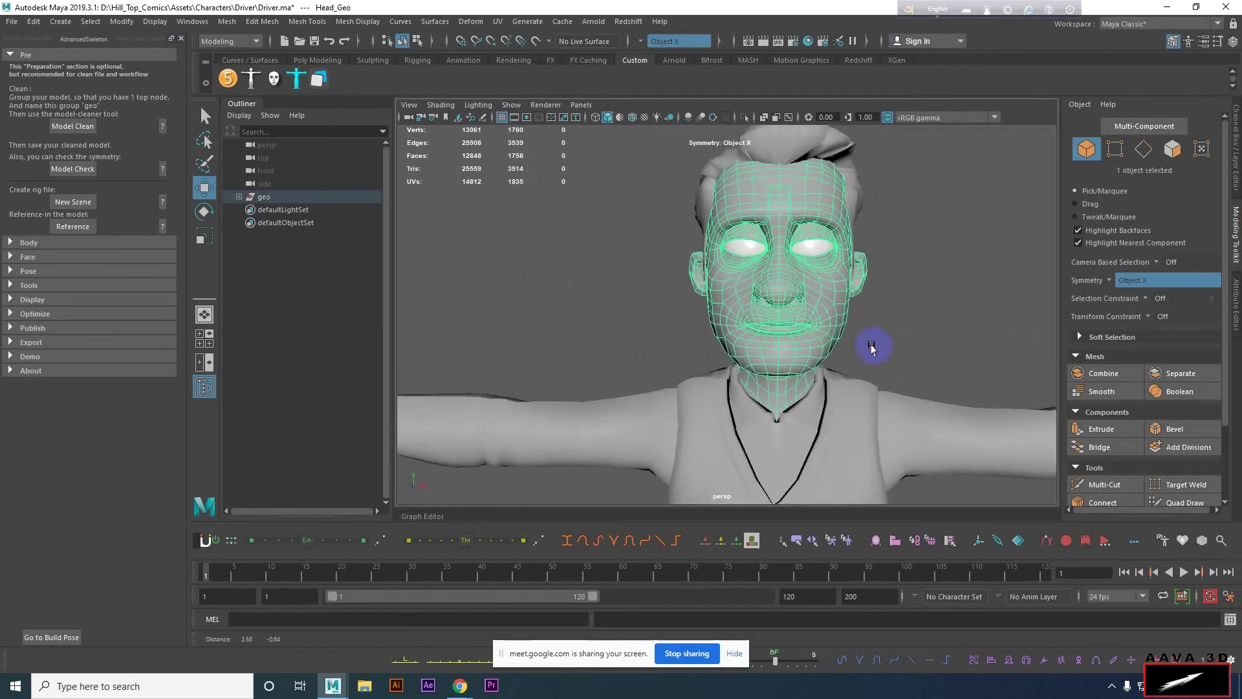
middle_click_drag(871, 349, 853, 345, "alt")
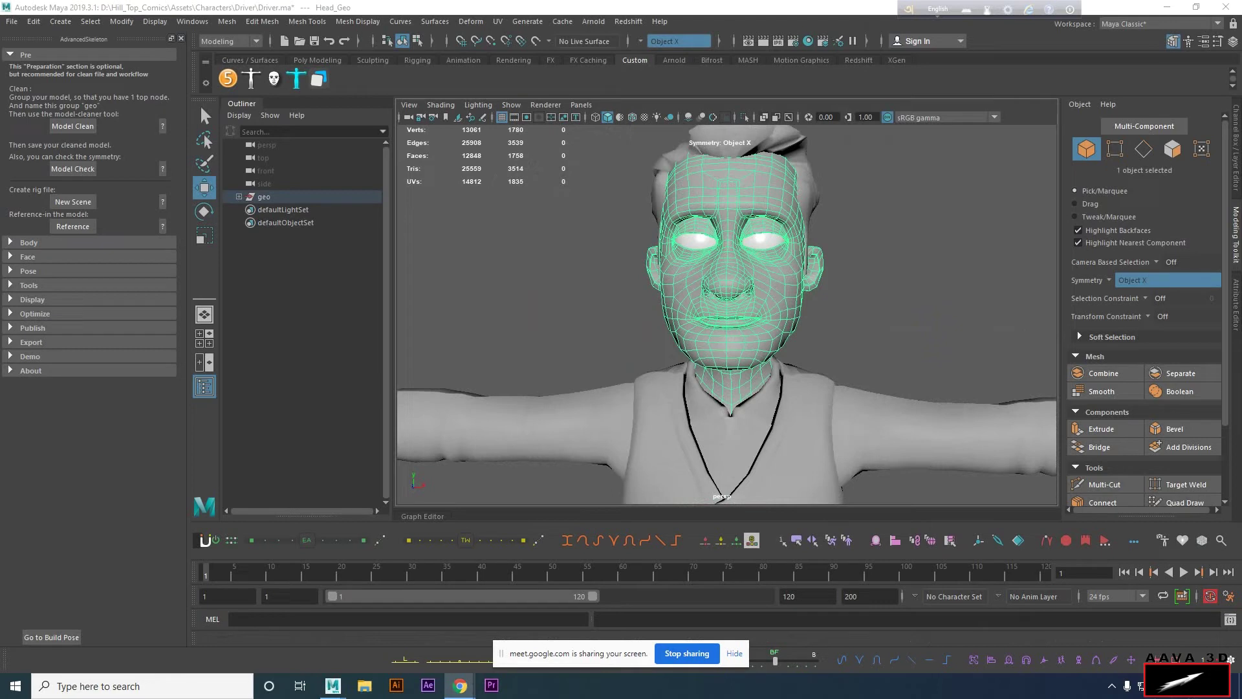
scroll(820, 313, "up", 2)
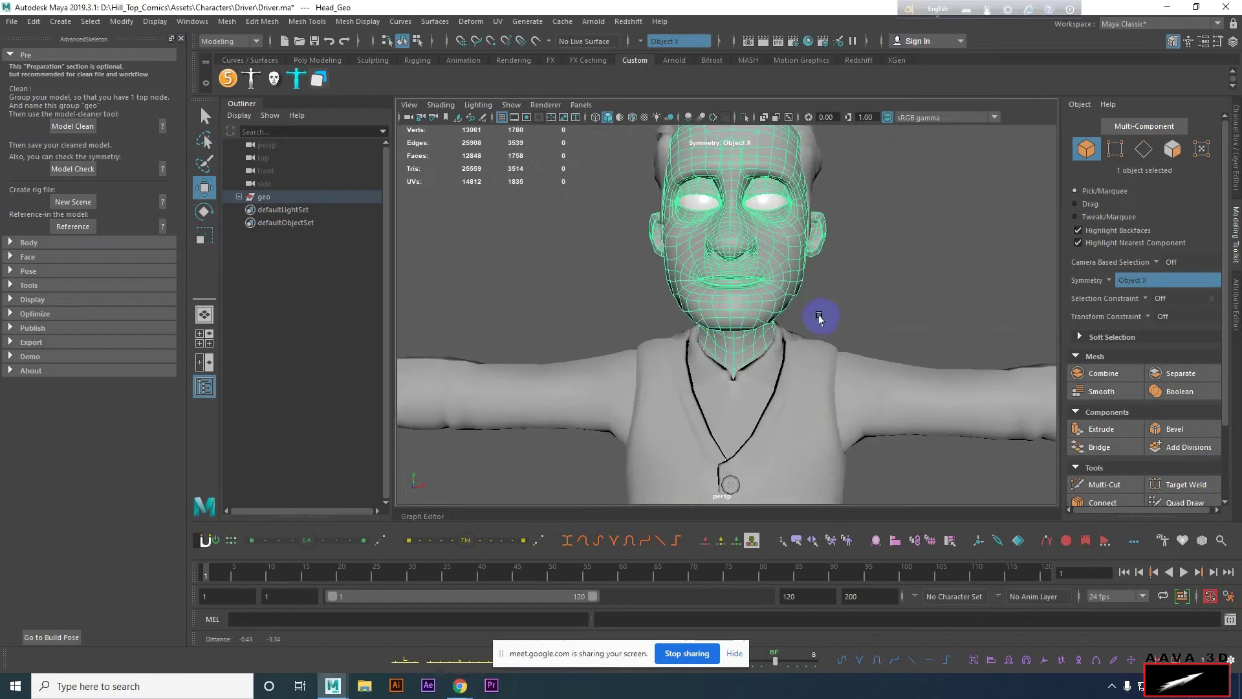
scroll(785, 297, "up", 2)
scroll(862, 388, "up", 2)
scroll(711, 252, "up", 2)
scroll(712, 252, "down", 5)
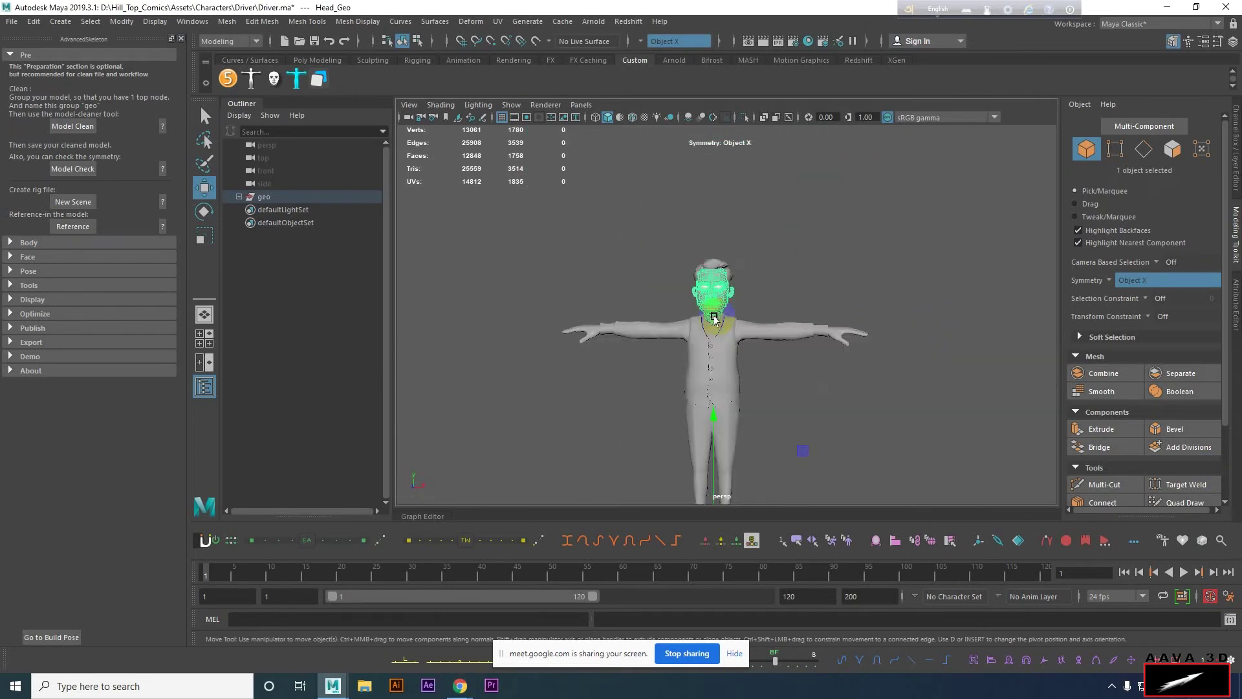
scroll(715, 388, "down", 2)
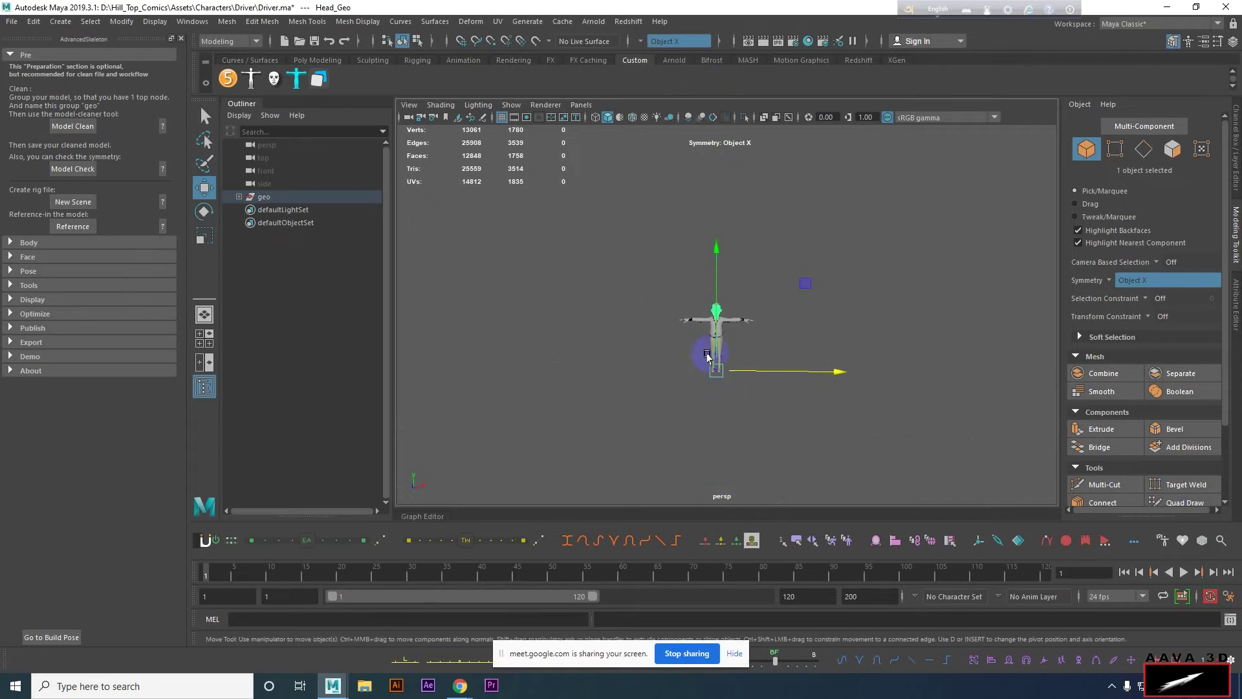
scroll(799, 114, "up", 2)
scroll(801, 370, "up", 3)
scroll(800, 370, "up", 2)
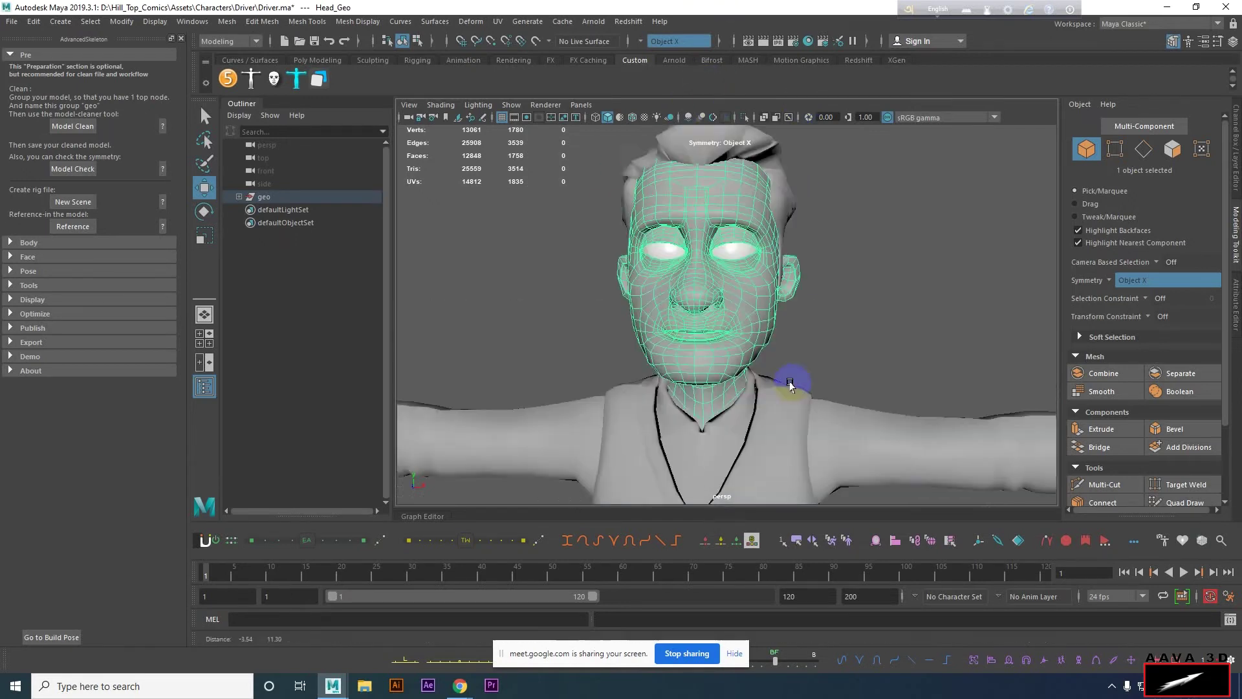
scroll(765, 246, "up", 2)
left_click_drag(815, 221, 942, 352, "alt")
scroll(832, 272, "down", 1)
right_click_drag(832, 275, 830, 280)
left_click(831, 281)
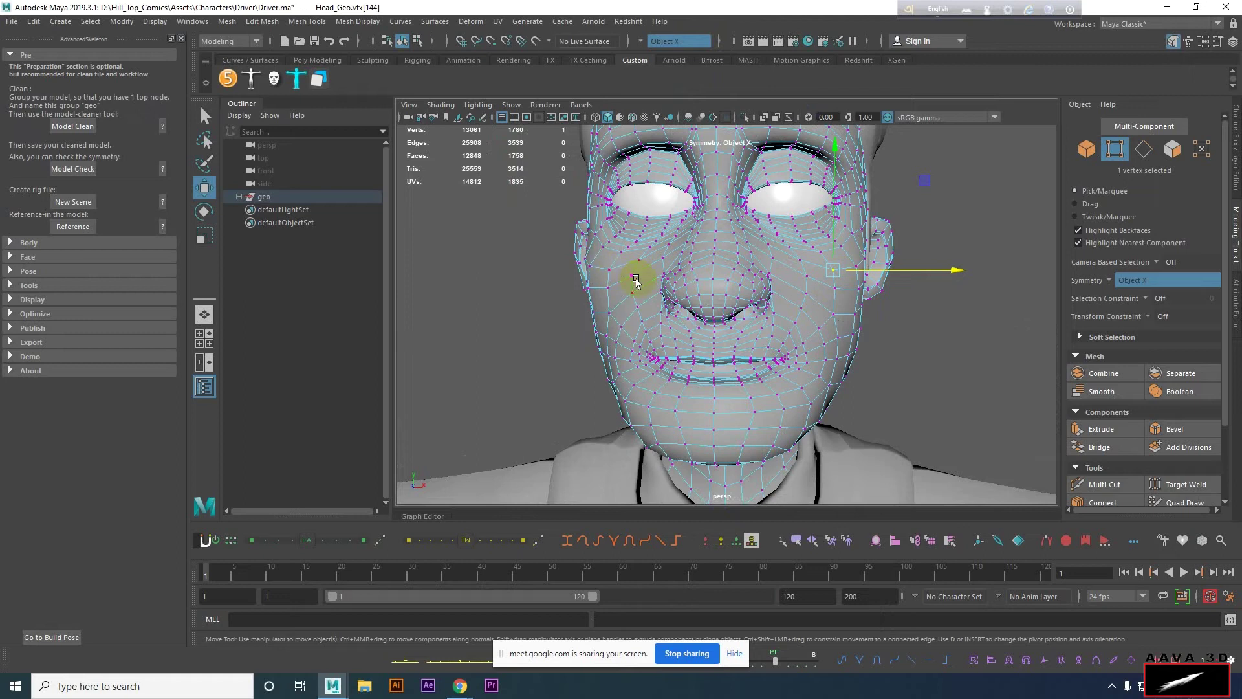
right_click_drag(884, 191, 925, 162)
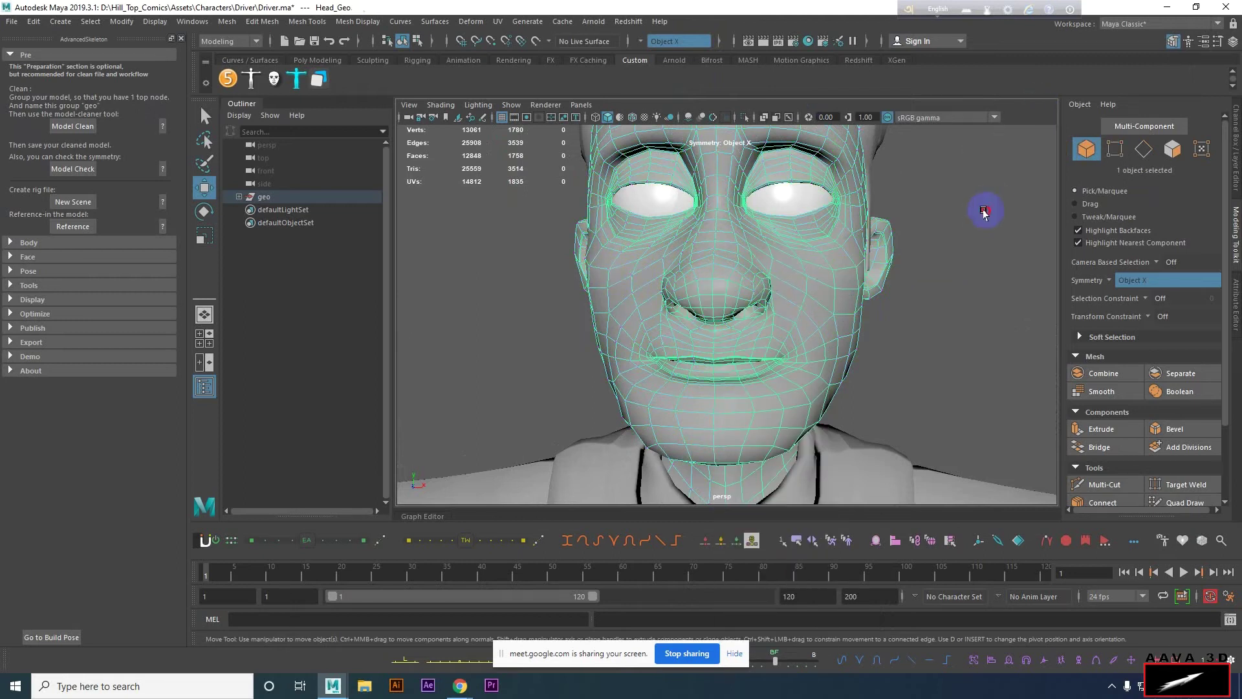
scroll(984, 208, "down", 3)
scroll(799, 239, "up", 3)
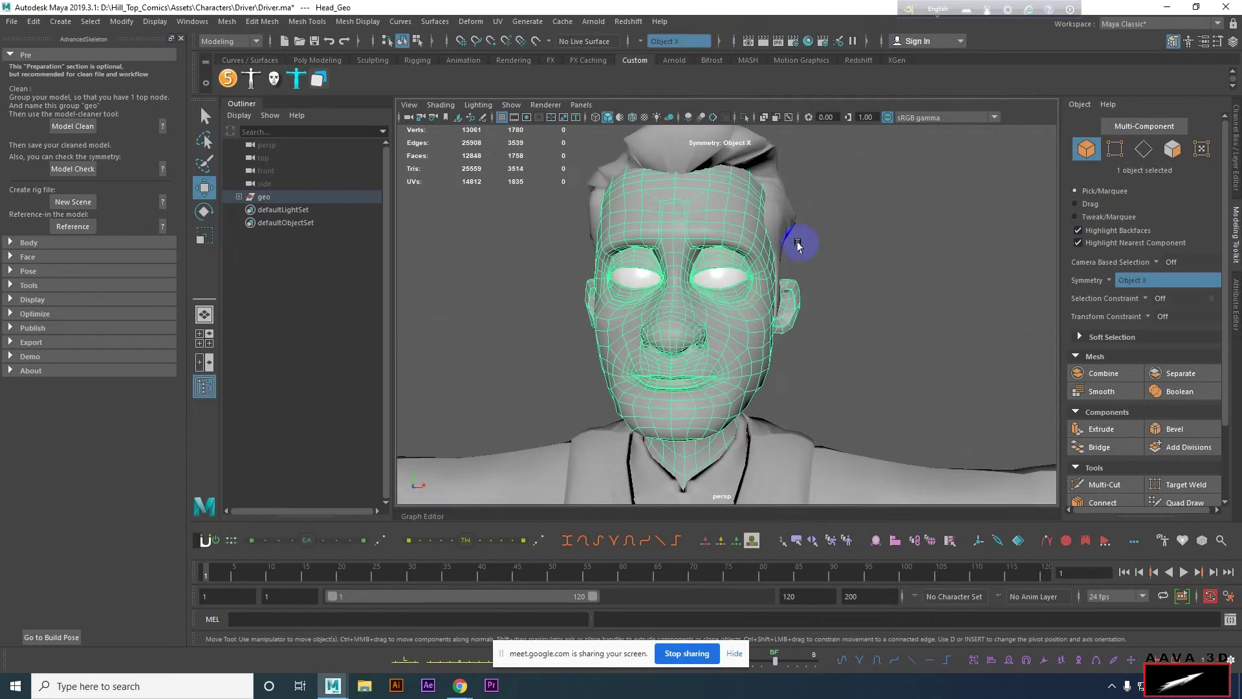
scroll(876, 304, "down", 3)
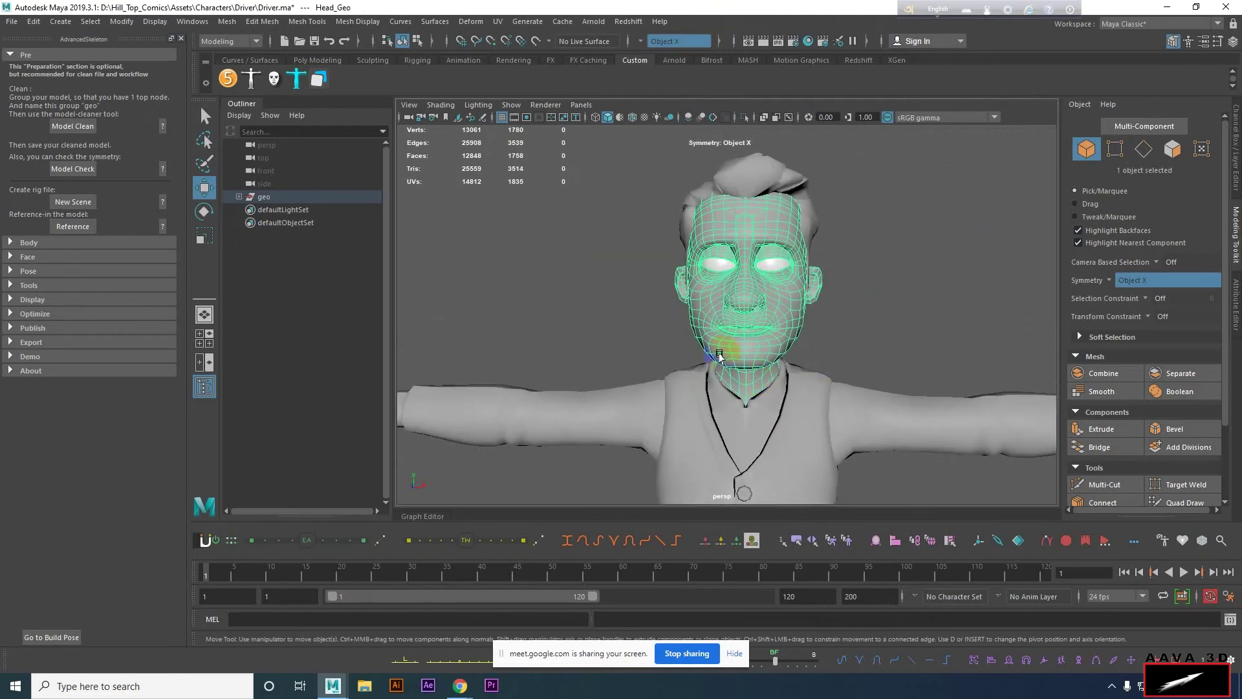
scroll(691, 233, "up", 2)
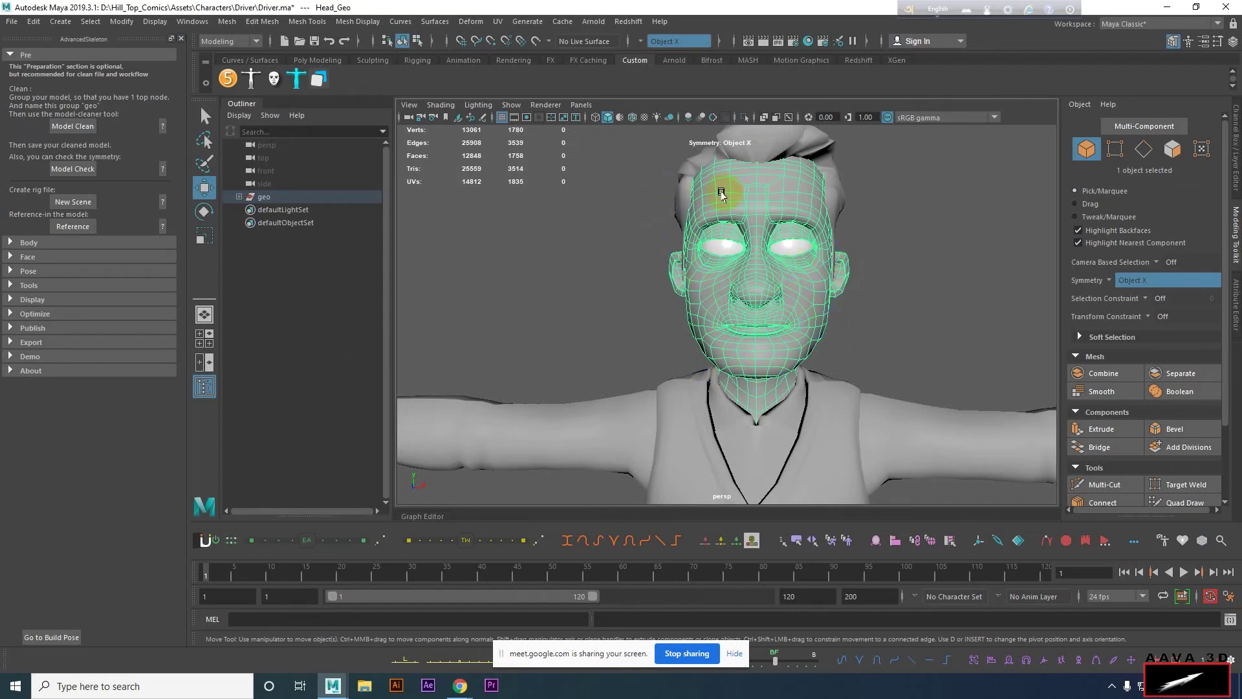
Run AdvancedSkeleton Model Check on the head and move the 'not symmetrical' warning aside.
left_click(627, 181)
left_click(72, 170)
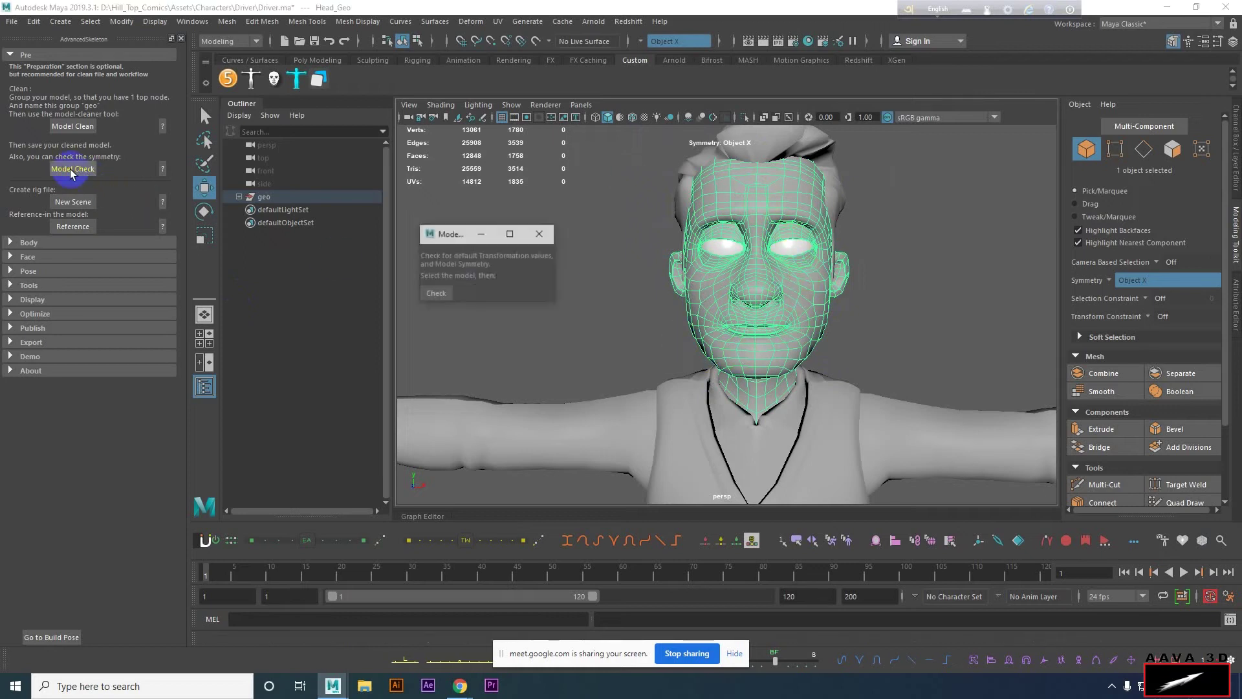
left_click(456, 277)
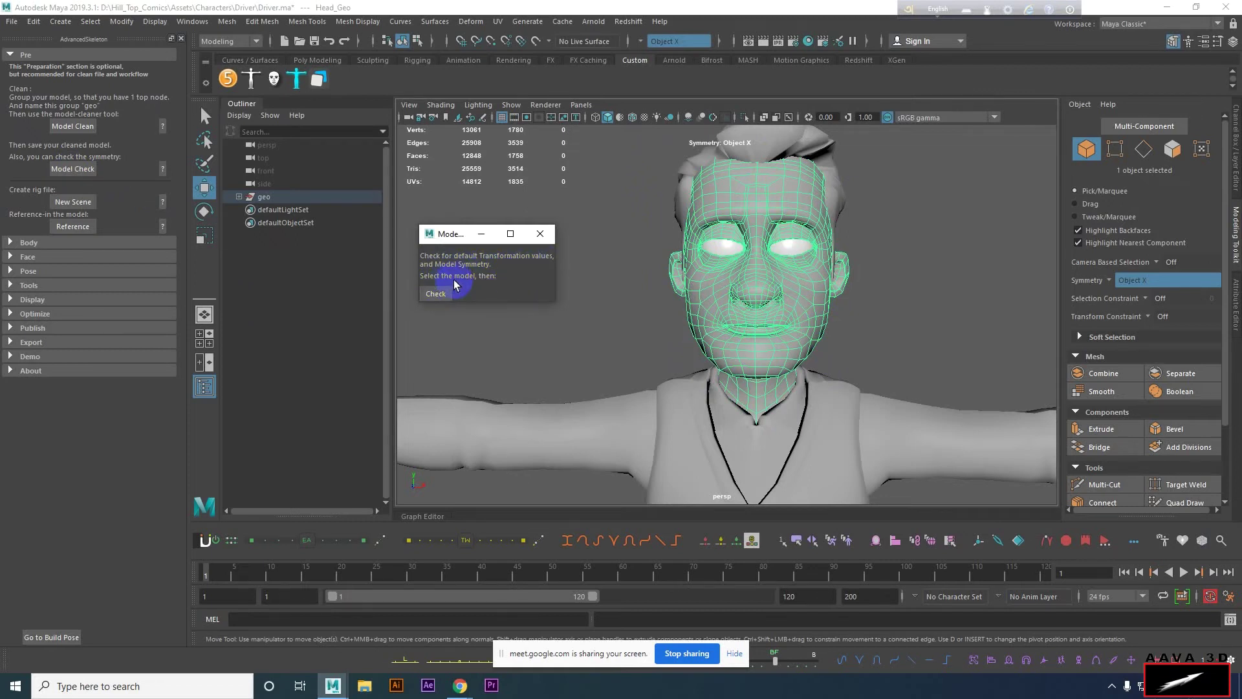
left_click(811, 275)
left_click(436, 293)
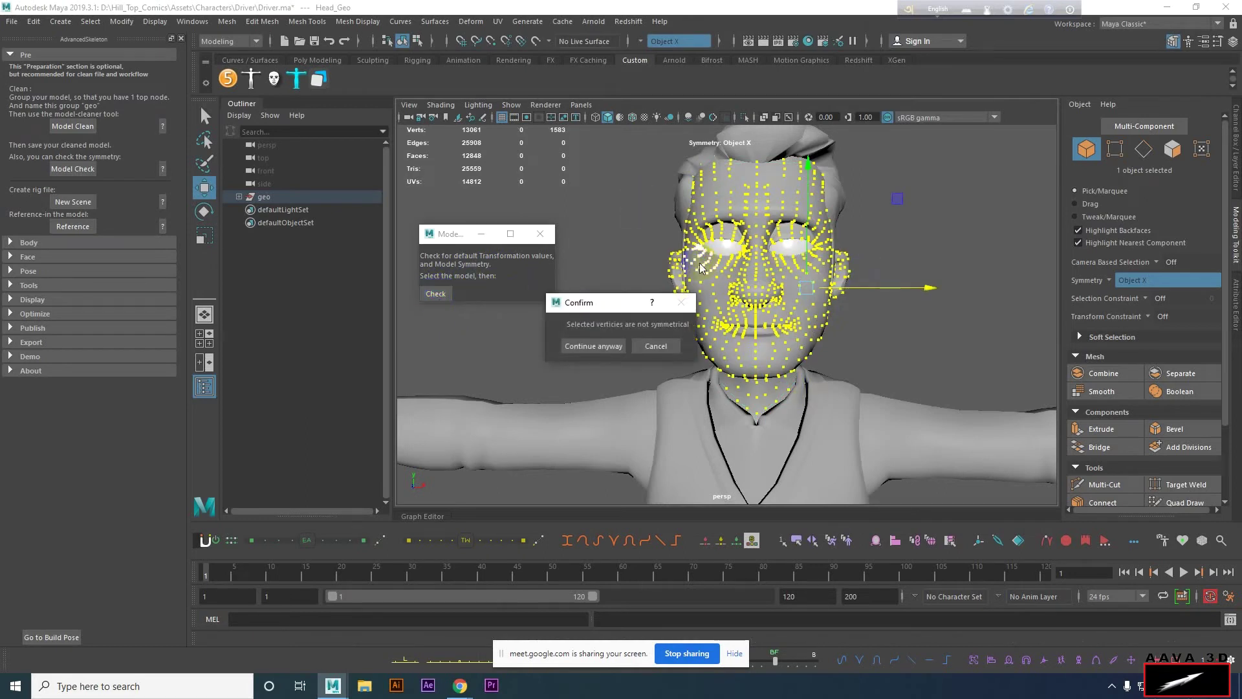
left_click_drag(631, 302, 516, 298)
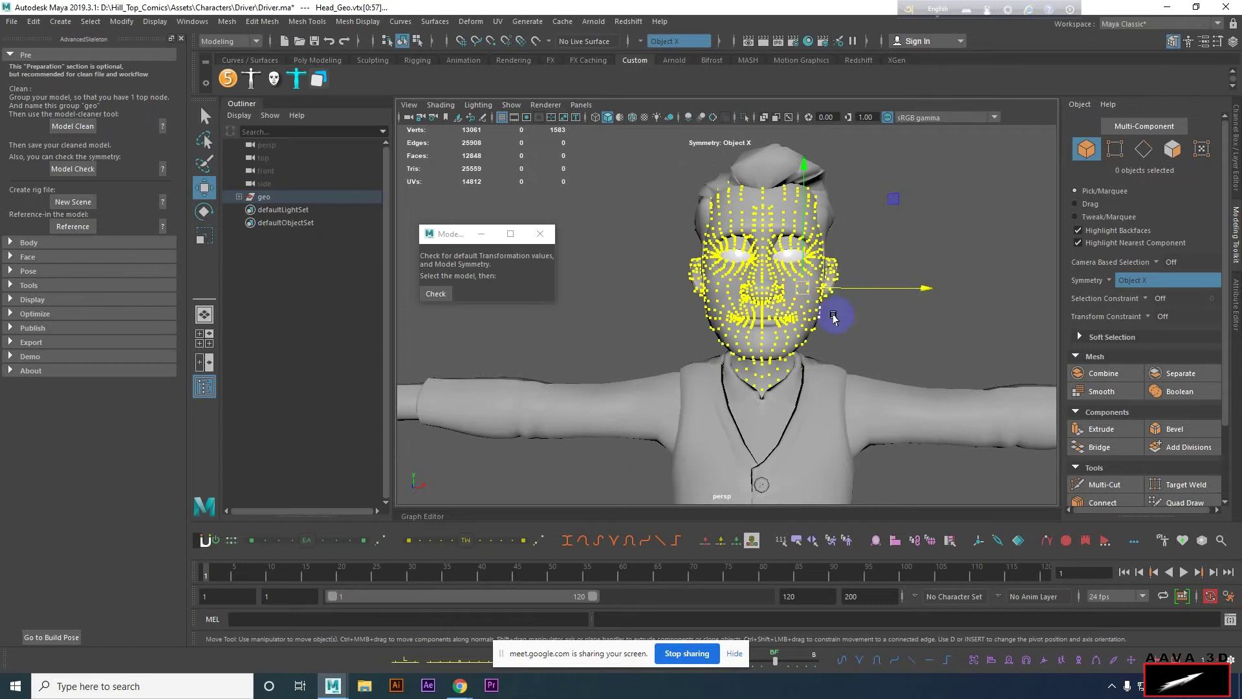
Select a 103-edge loop on the head and orbit and zoom to a frontal close-up.
scroll(761, 330, "up", 1)
left_click(716, 299)
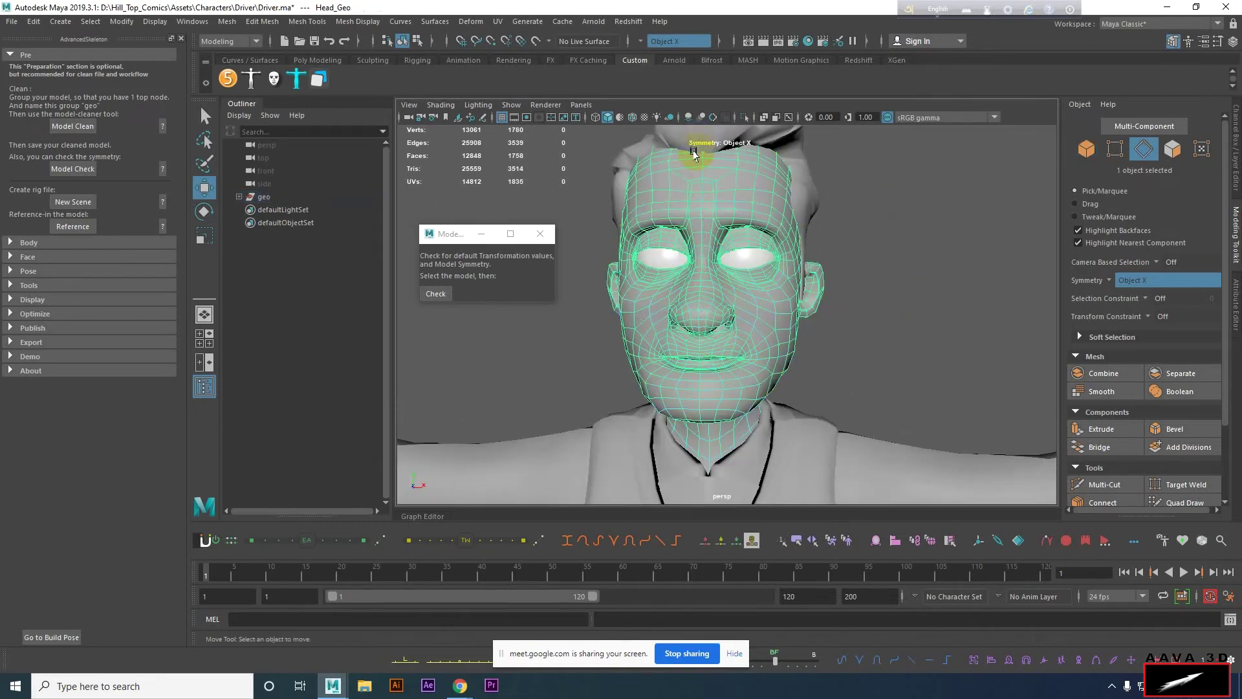
double_click(700, 202)
scroll(716, 291, "down", 3)
left_click_drag(716, 292, 999, 297, "alt")
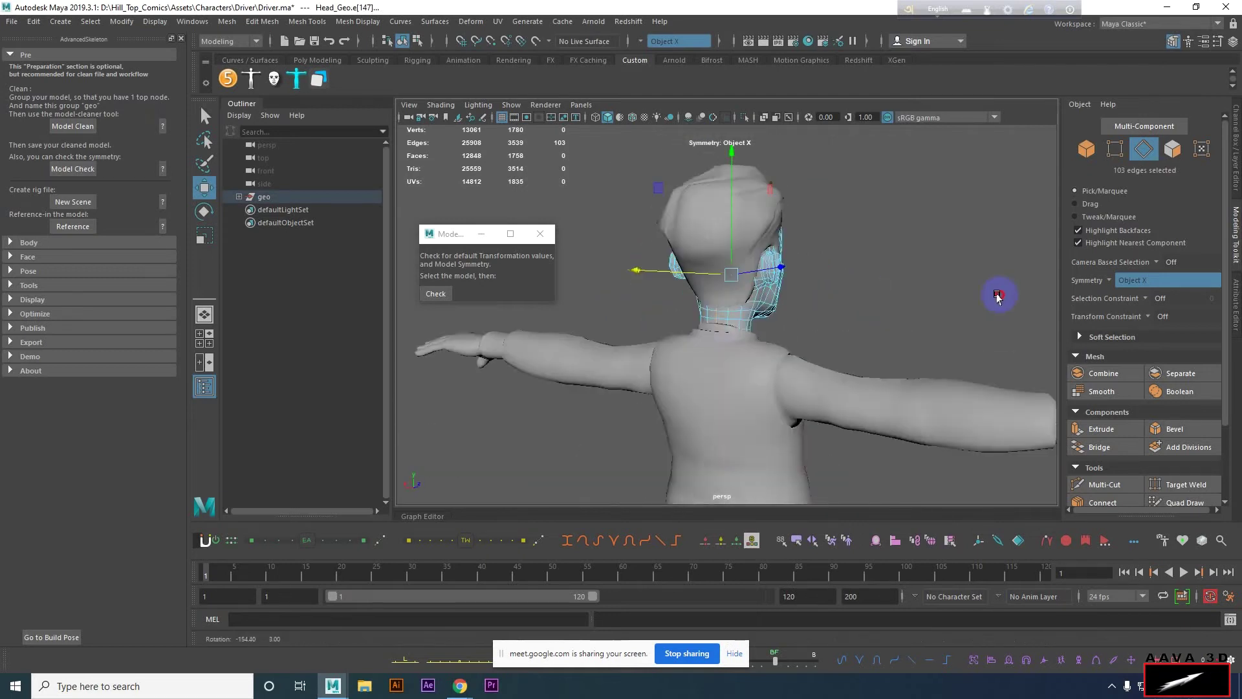
mouse_move(719, 316)
left_mouse_down("alt")
mouse_move(580, 327)
mouse_move(761, 316)
left_mouse_up("alt")
mouse_move(768, 261)
left_mouse_down("alt")
mouse_move(734, 355)
mouse_move(716, 300)
mouse_move(777, 349)
left_mouse_up("alt")
scroll(735, 355, "up", 3)
scroll(734, 334, "up", 2)
scroll(749, 319, "down", 3)
scroll(789, 370, "up", 3)
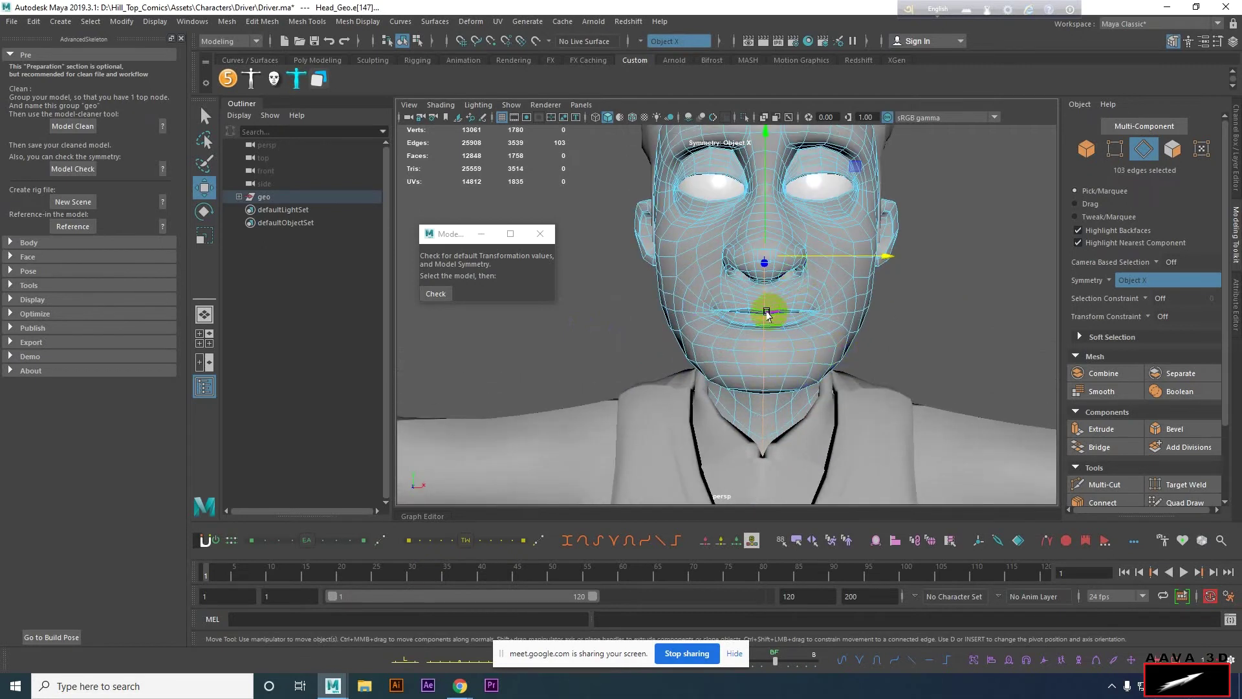
scroll(767, 314, "down", 3)
left_click(750, 443)
scroll(766, 337, "up", 3)
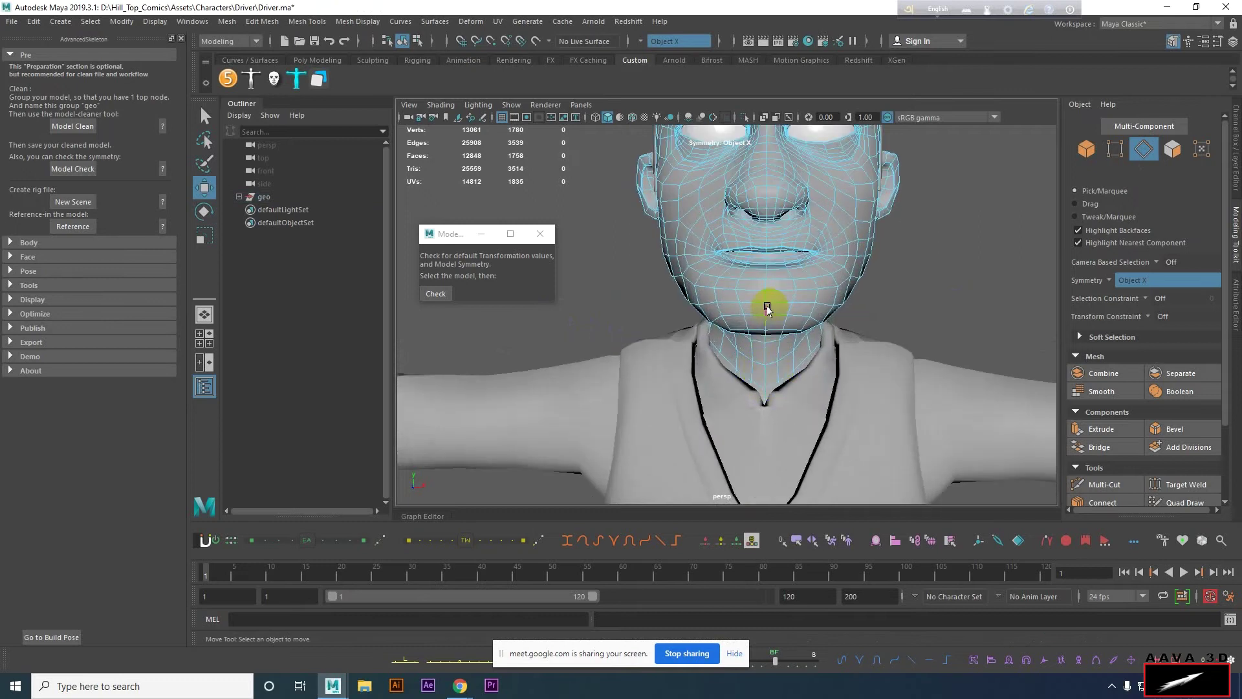
key("ctrl+z")
scroll(765, 304, "down", 3)
scroll(768, 238, "up", 2)
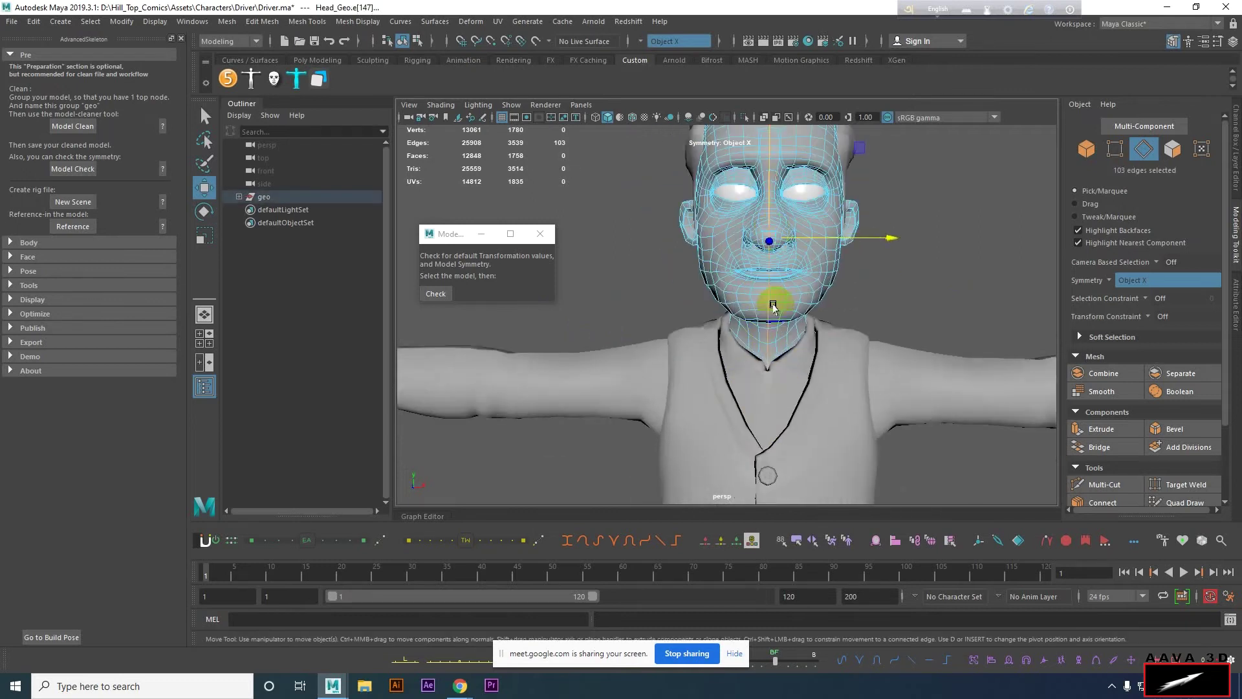
scroll(773, 307, "down", 2)
Maximize the front view and display the model in wireframe.
key("space")
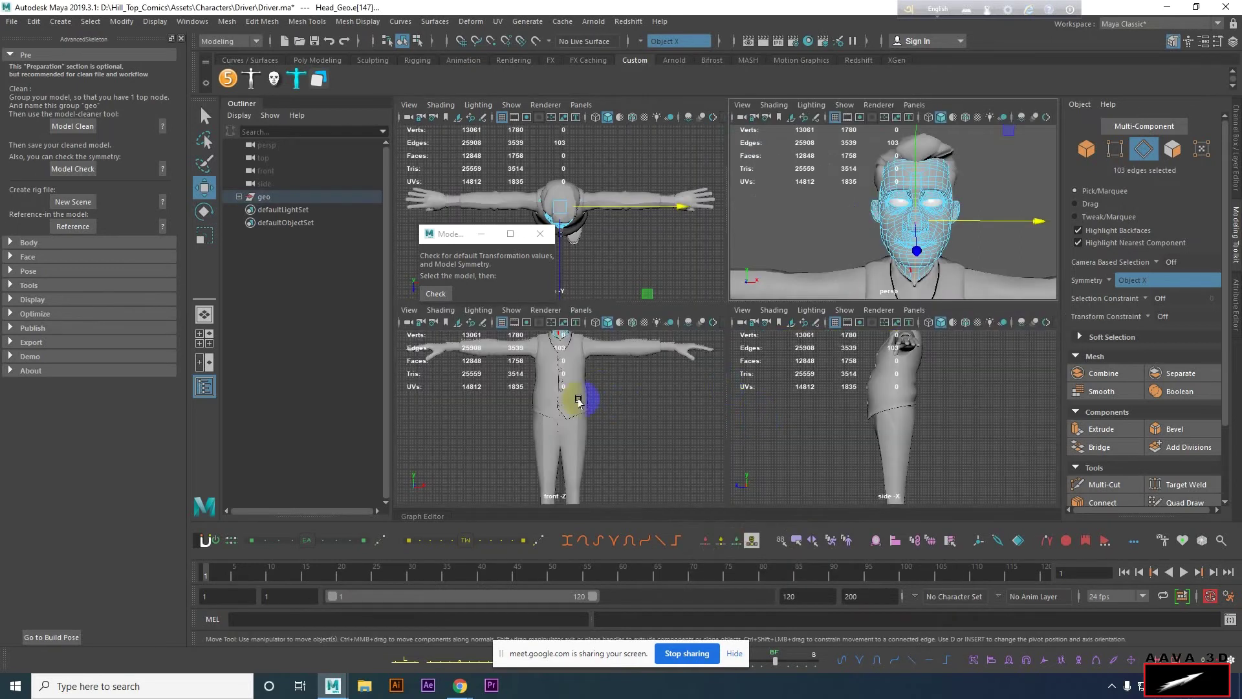
key("space")
scroll(718, 408, "up", 3)
scroll(777, 408, "up", 2)
scroll(749, 397, "up", 2)
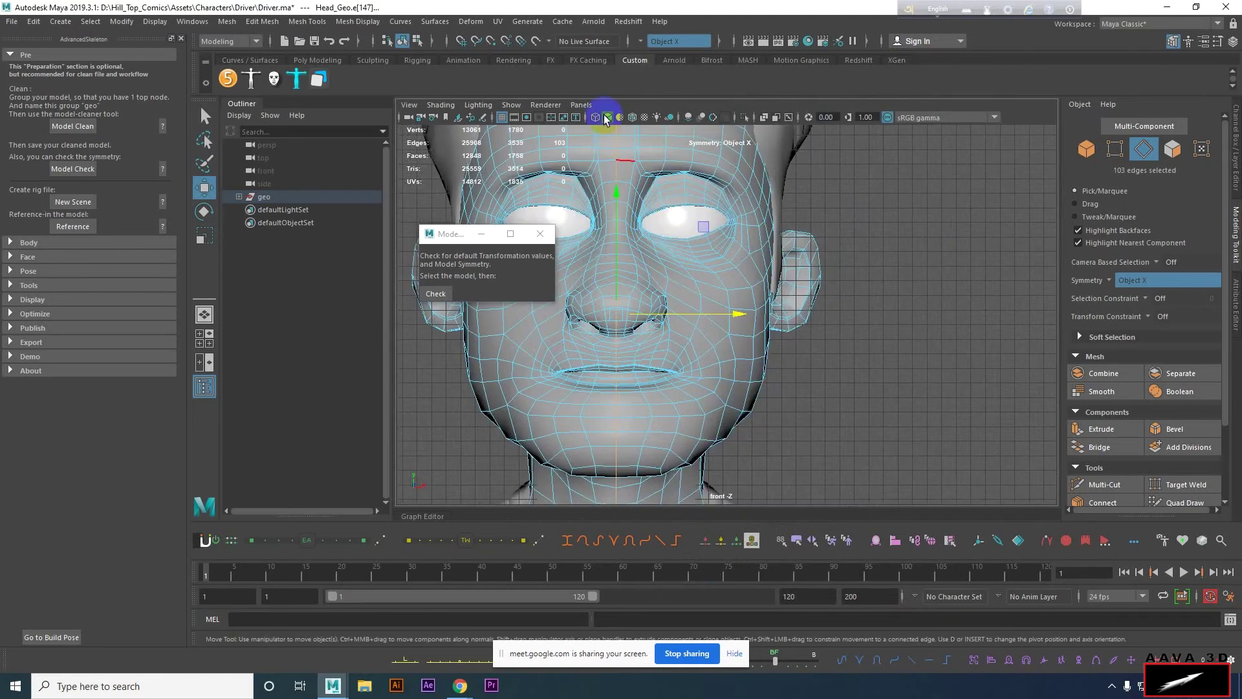
left_click(595, 117)
scroll(792, 359, "up", 1)
scroll(798, 358, "down", 2)
scroll(798, 358, "down", 1)
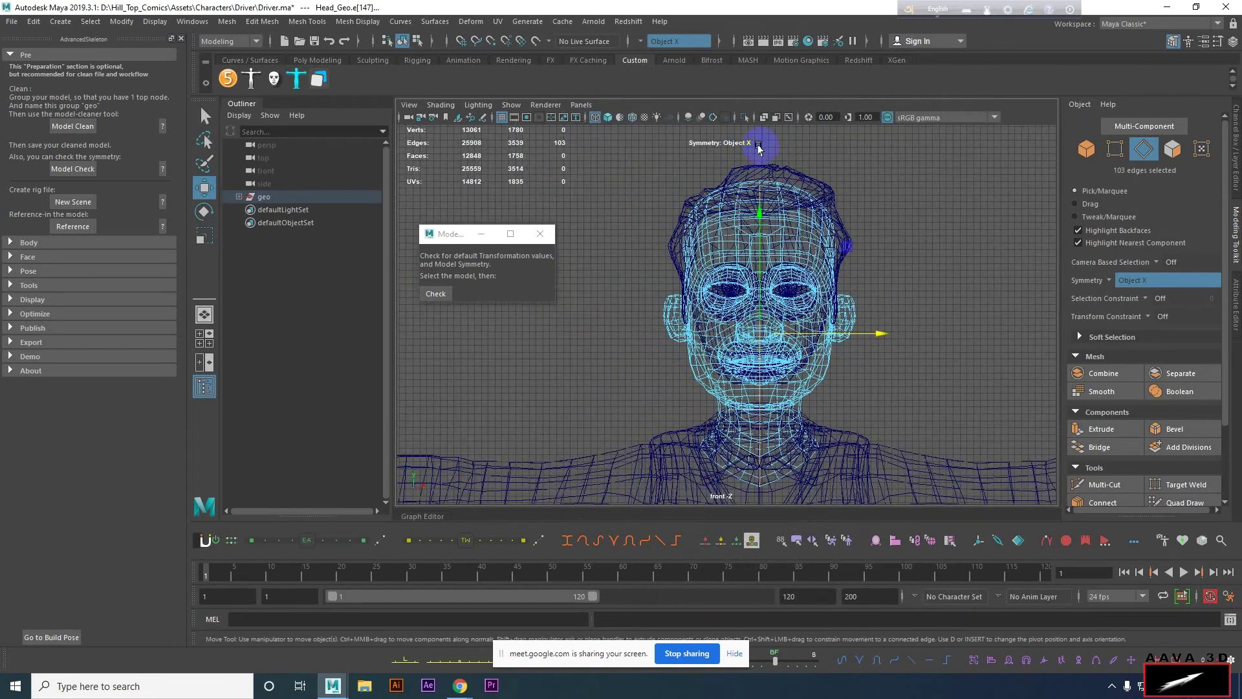
Try scaling the edge loop, then return to the Move tool and whole-head object selection.
left_click(205, 235)
left_click_drag(879, 334, 786, 334)
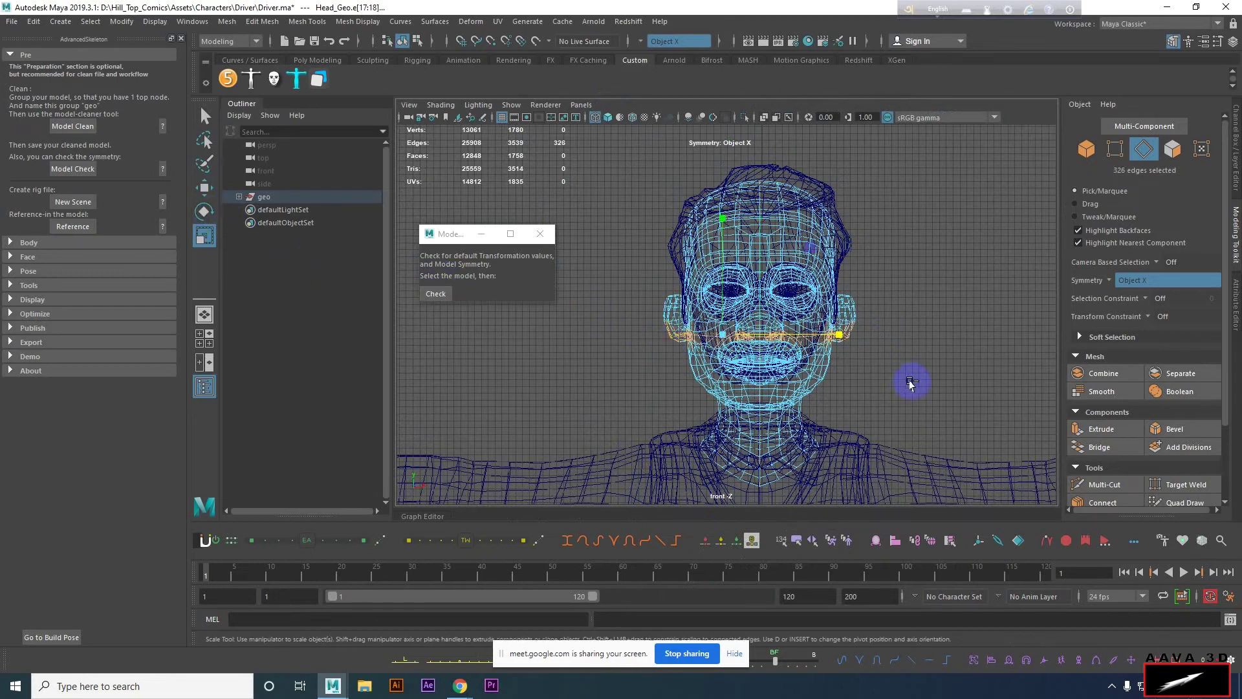
left_click_drag(876, 334, 825, 335)
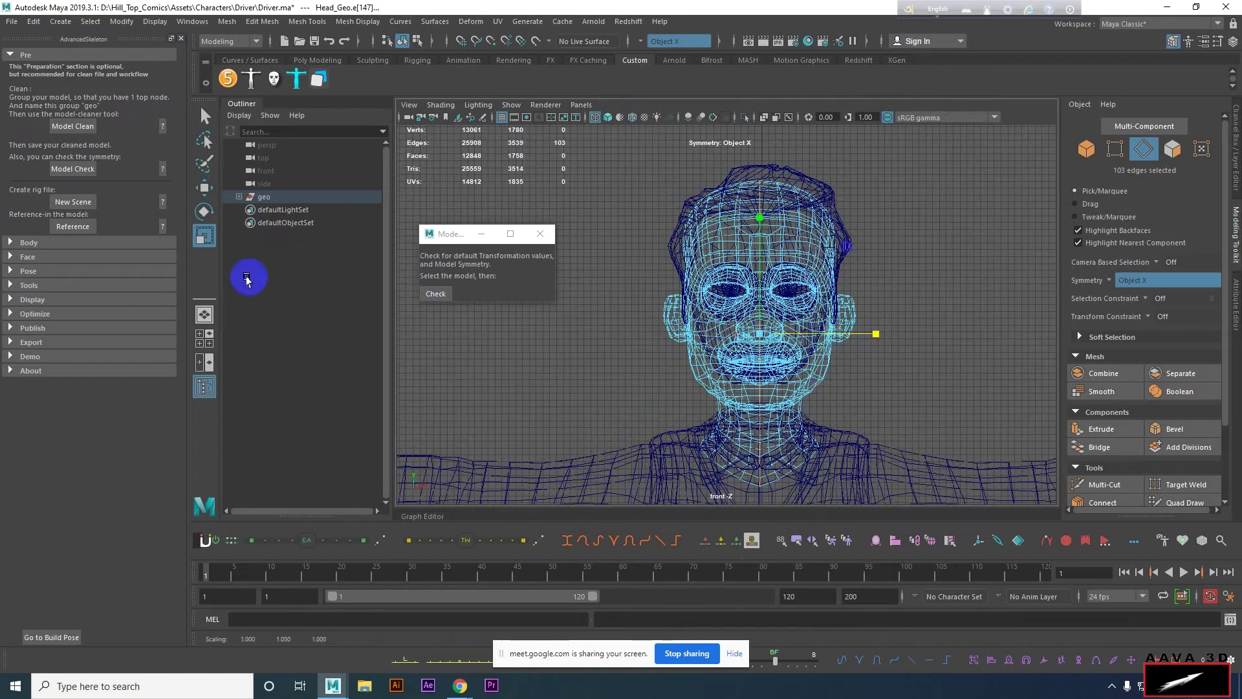
left_click(204, 187)
scroll(735, 304, "up", 2)
scroll(910, 422, "up", 3)
scroll(757, 289, "up", 3)
scroll(785, 338, "up", 3)
scroll(804, 330, "up", 3)
scroll(801, 293, "down", 3)
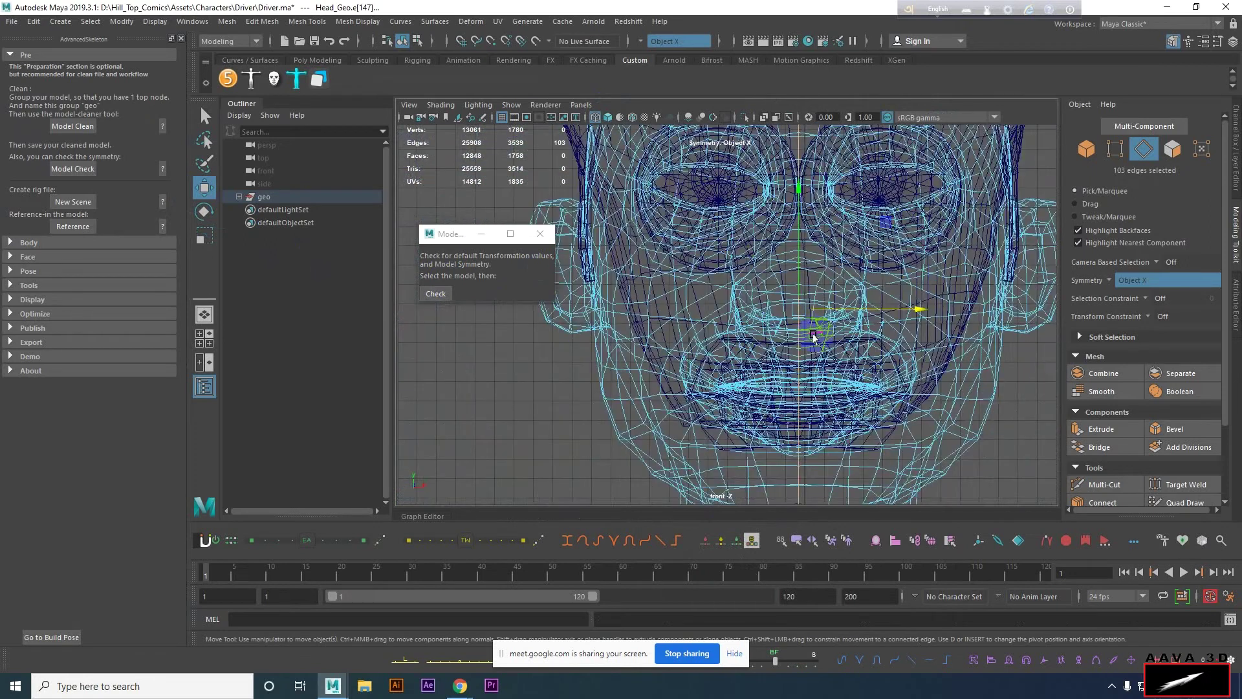
scroll(809, 311, "down", 3)
scroll(818, 327, "down", 2)
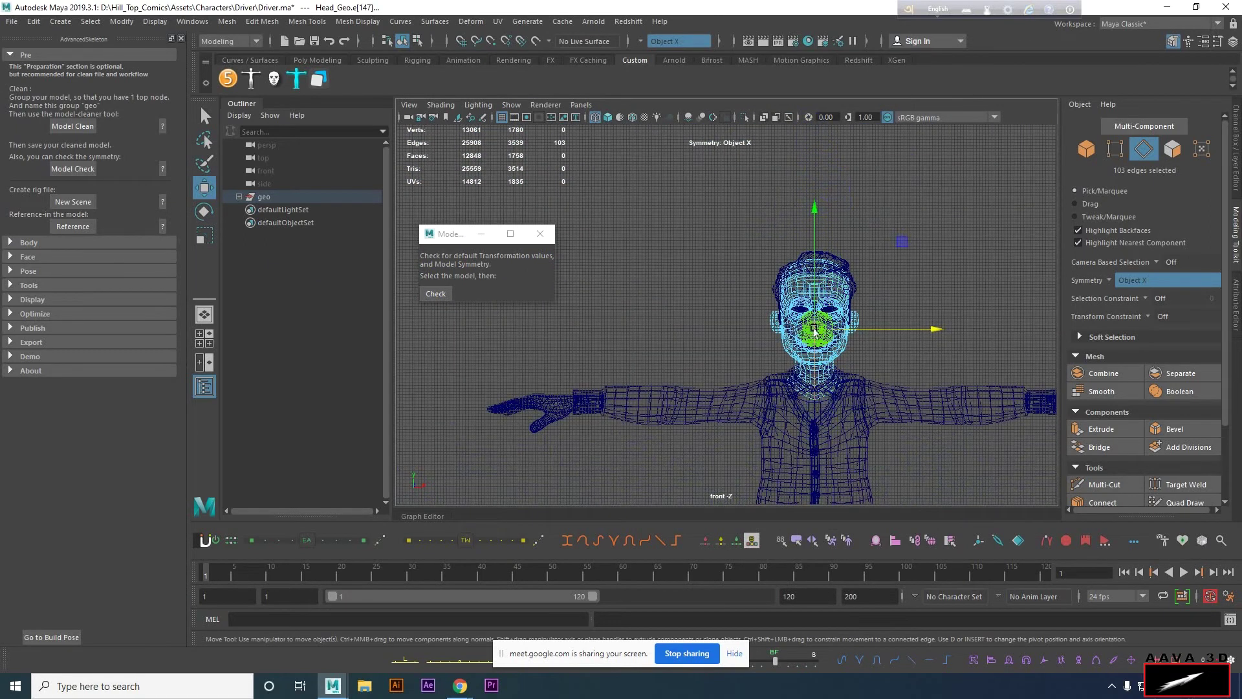
scroll(816, 330, "up", 2)
scroll(812, 292, "up", 3)
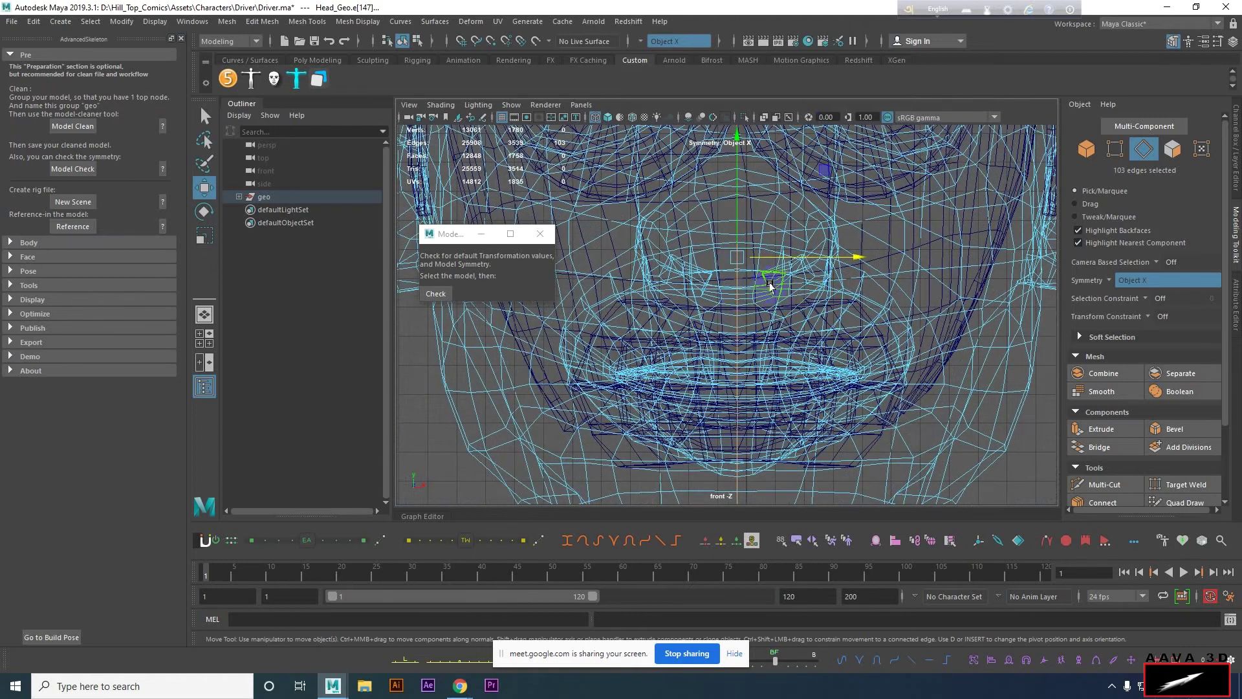
right_click_drag(771, 285, 837, 259)
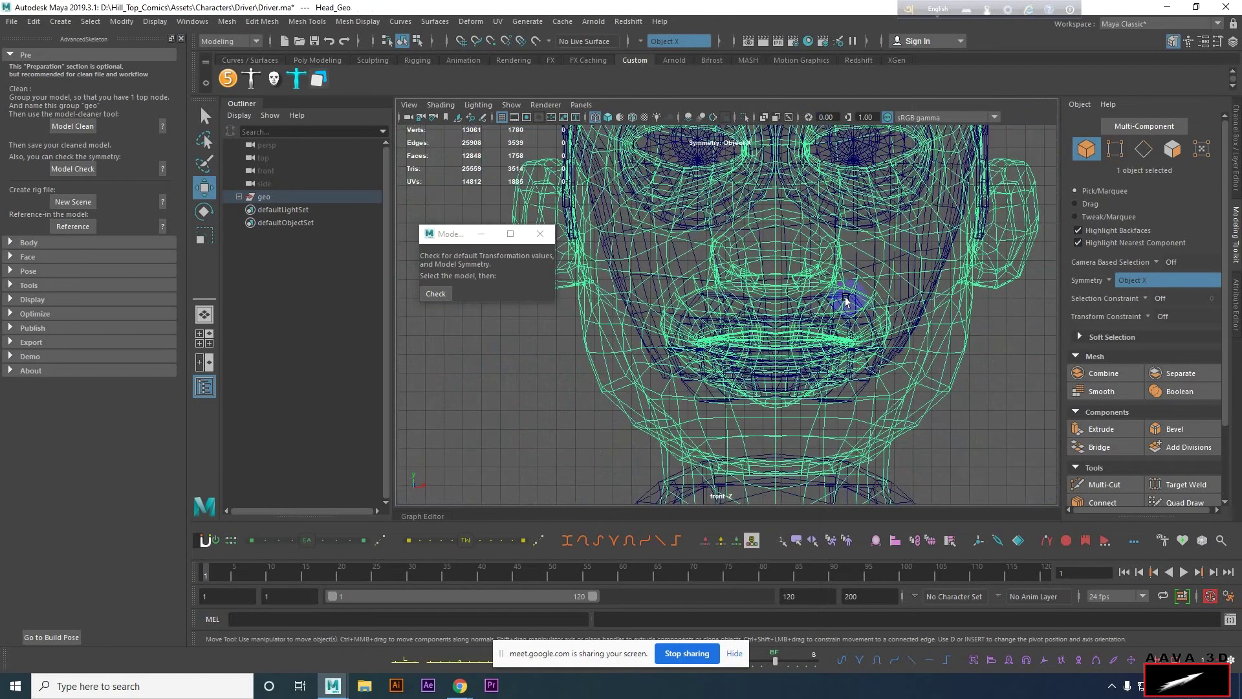
Centre the Head_Geo pivot on the mesh with Modify > Center Pivot.
scroll(845, 300, "down", 3)
scroll(615, 313, "down", 2)
left_click(122, 21)
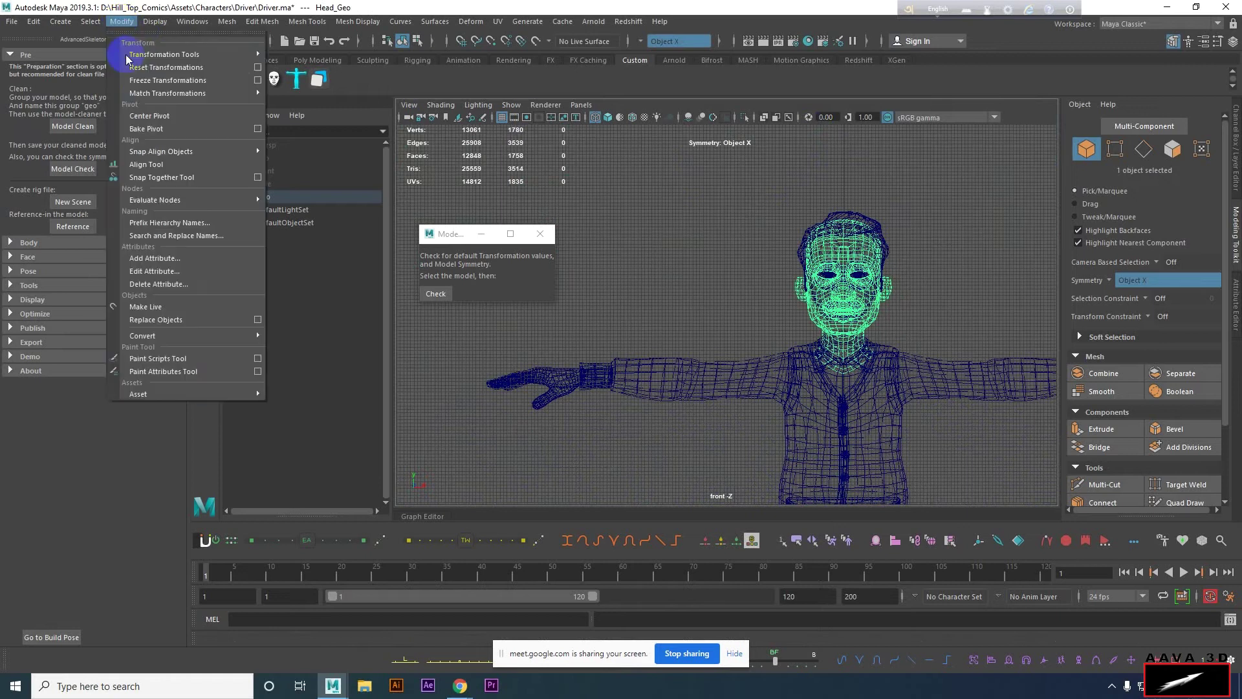
left_click(149, 116)
scroll(951, 296, "up", 3)
scroll(810, 315, "up", 2)
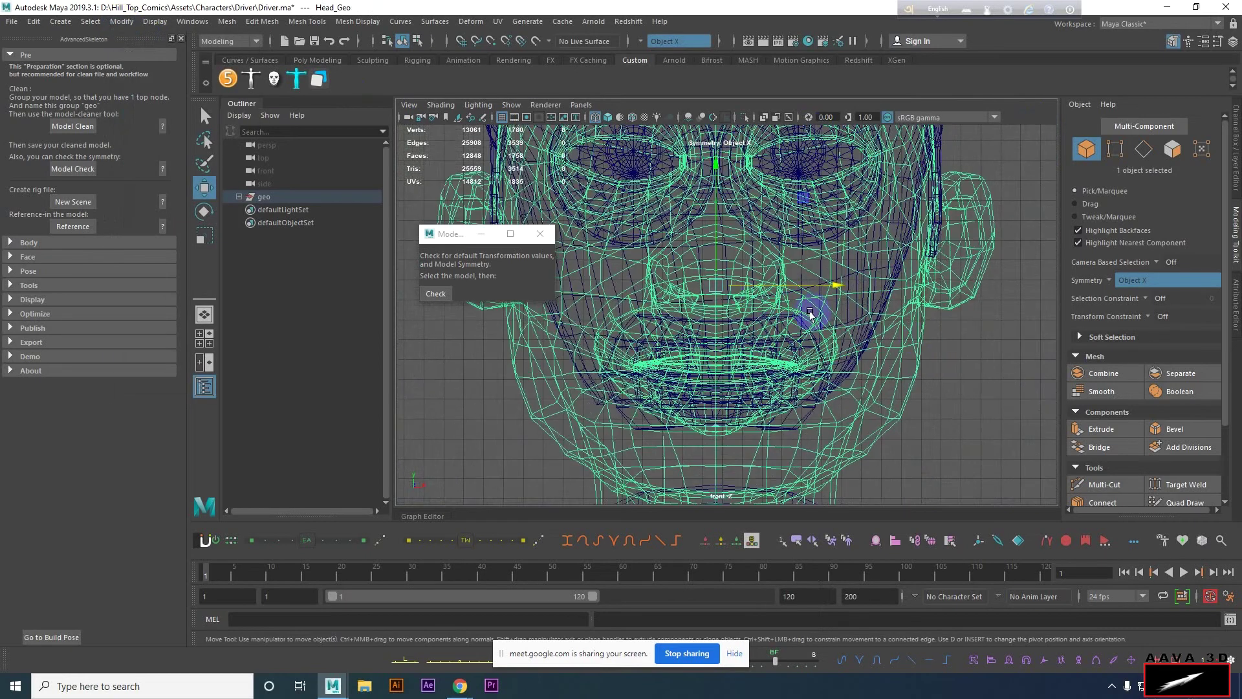
scroll(742, 287, "down", 2)
scroll(742, 285, "down", 2)
scroll(742, 258, "up", 2)
scroll(741, 256, "up", 3)
scroll(741, 256, "up", 2)
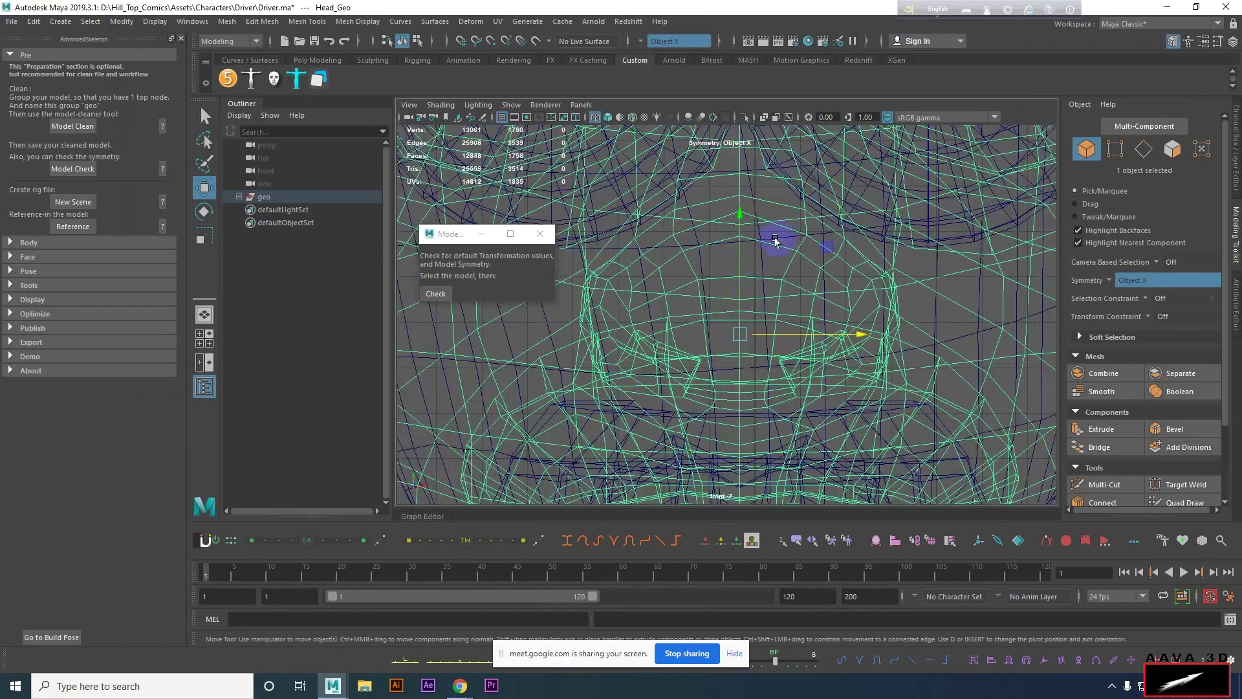
scroll(790, 304, "down", 3)
scroll(919, 317, "up", 2)
Shift the head along X toward the centre line, undoing a first overshoot.
left_click_drag(901, 324, 790, 313)
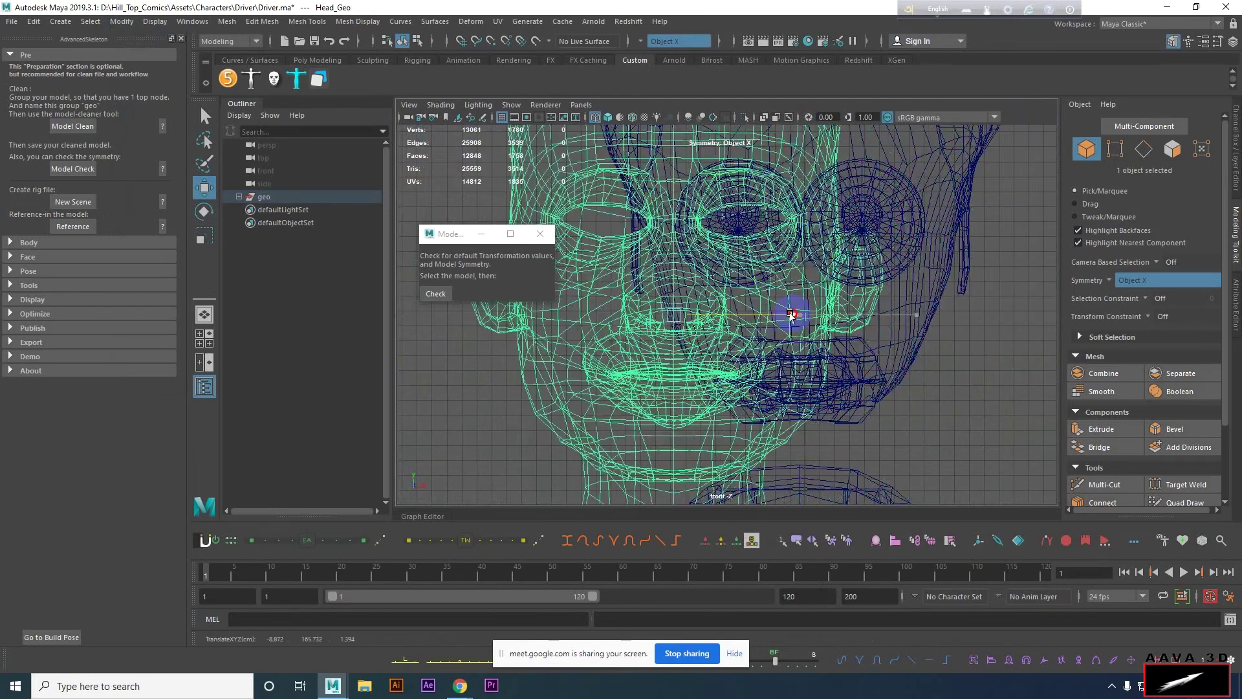
key("ctrl+z")
scroll(742, 326, "down", 2)
scroll(808, 311, "up", 3)
scroll(835, 321, "up", 2)
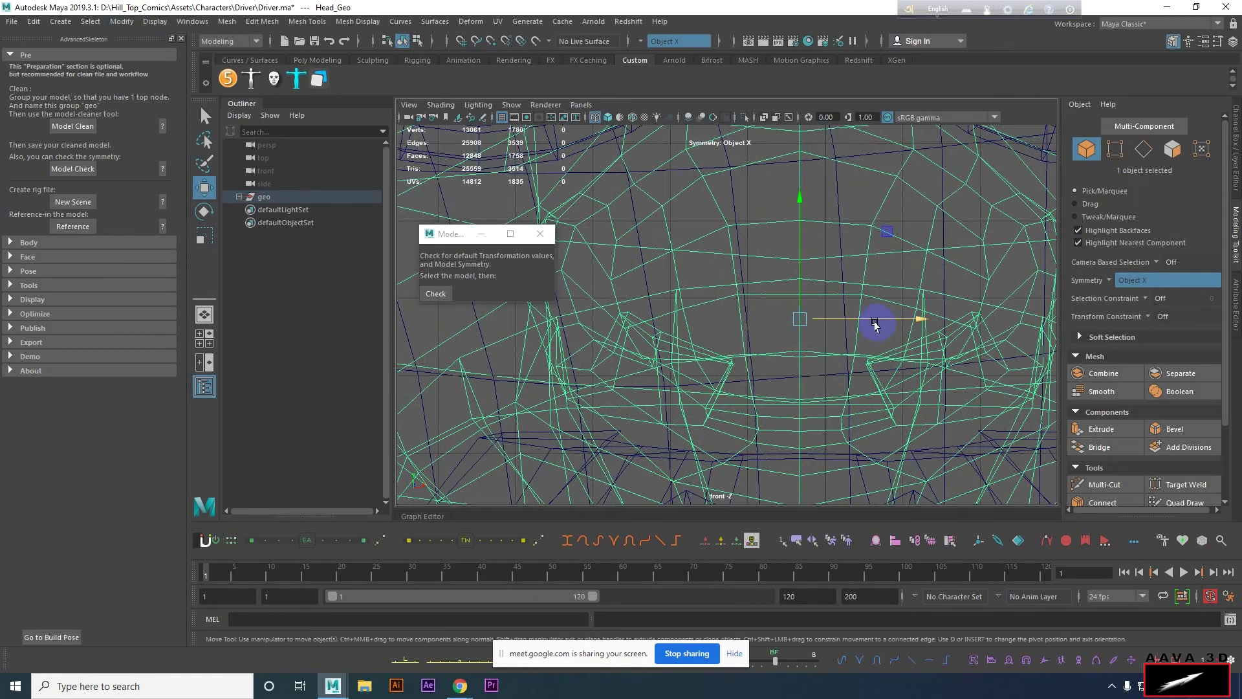
scroll(841, 317, "down", 2)
scroll(825, 317, "down", 2)
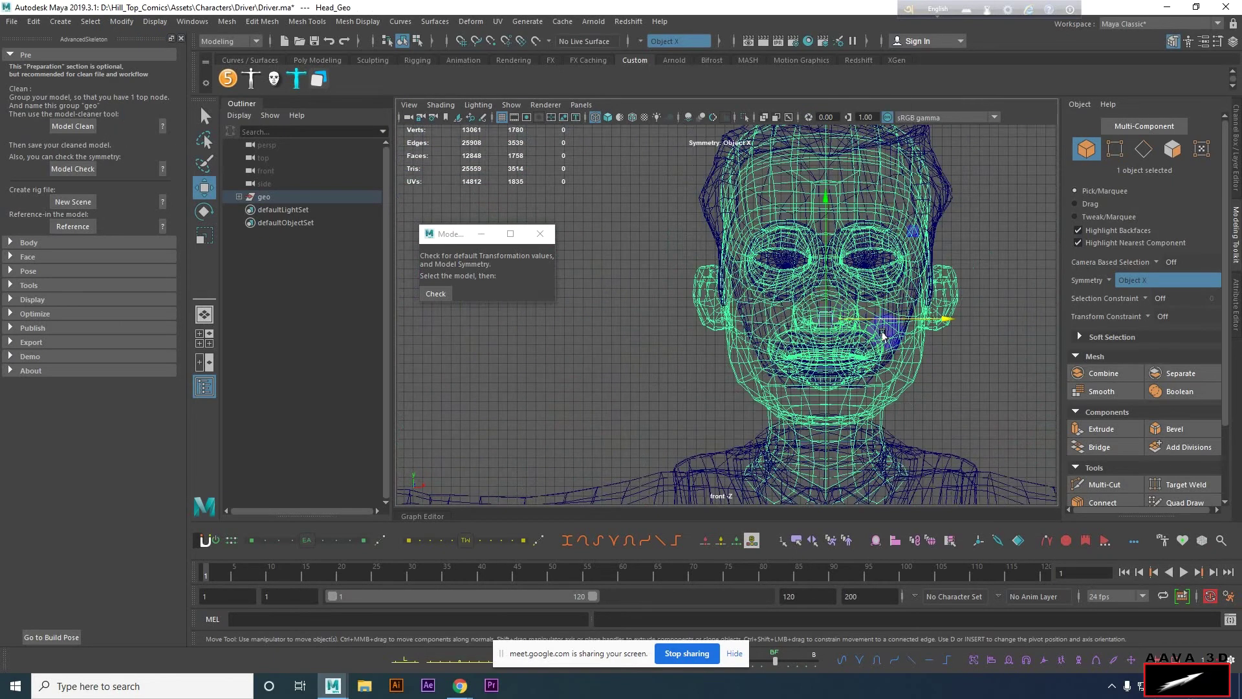
scroll(883, 335, "up", 3)
scroll(616, 246, "up", 2)
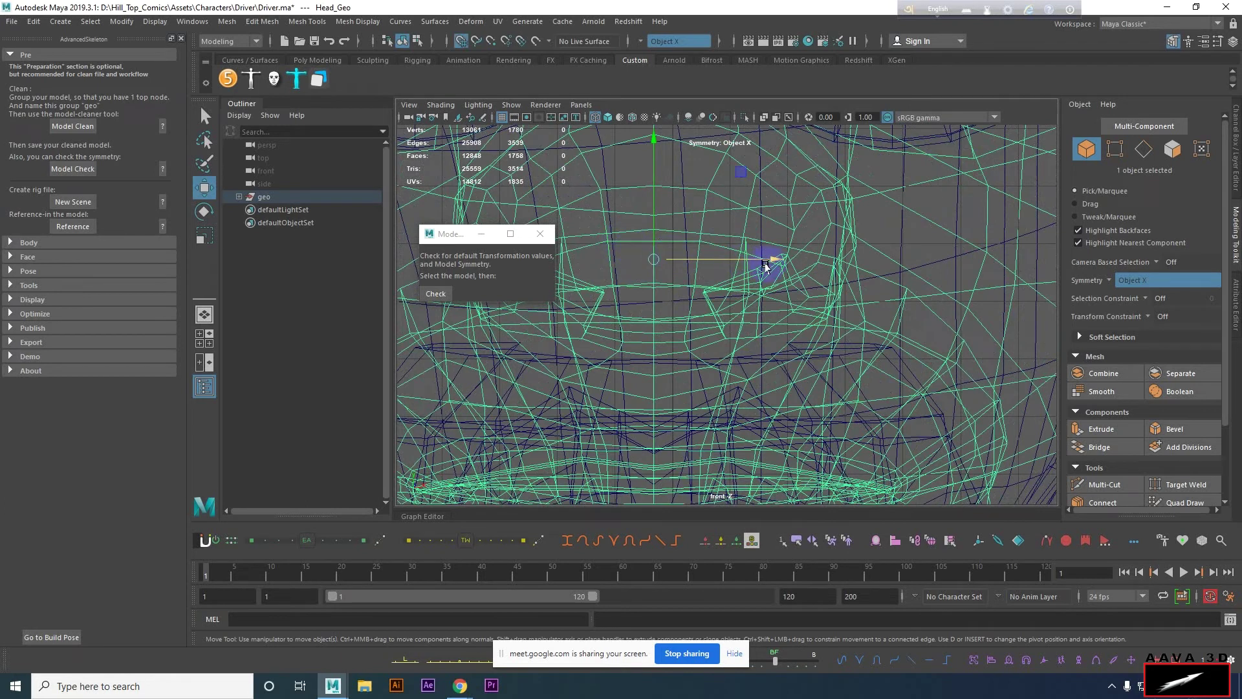
left_click_drag(765, 260, 687, 261)
scroll(719, 258, "down", 2)
scroll(783, 253, "down", 2)
scroll(800, 337, "up", 3)
scroll(800, 337, "up", 2)
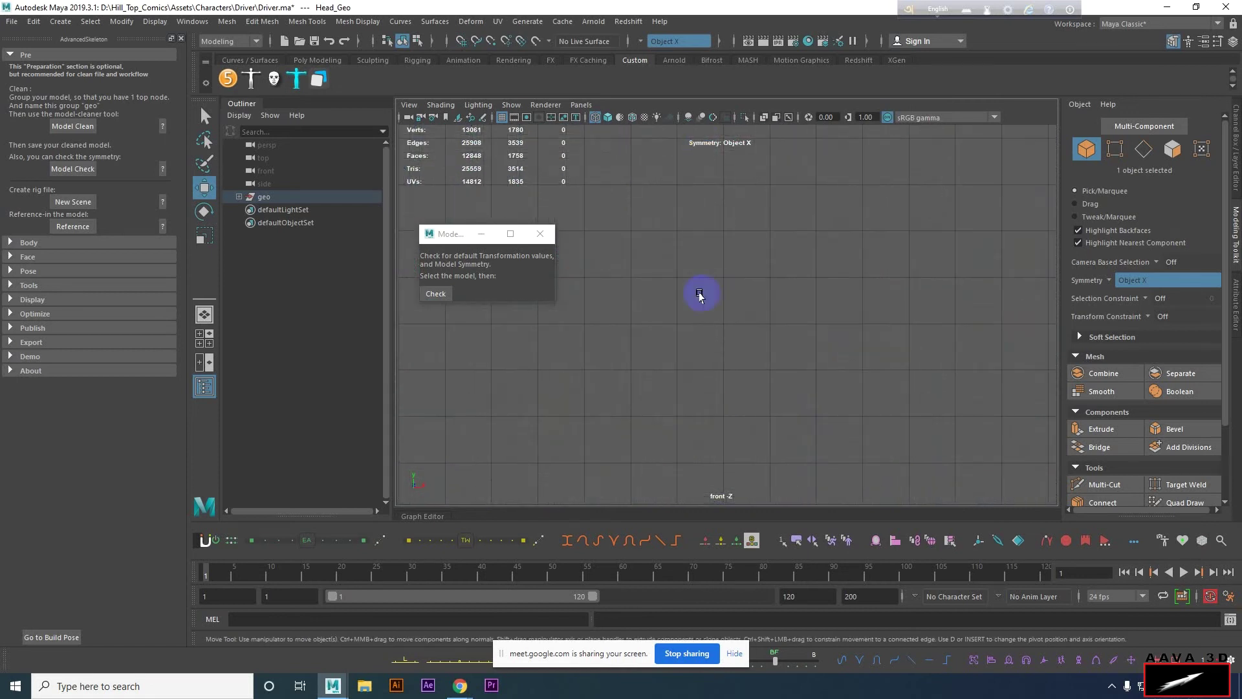
Frame the head and line it up so TranslateX reads 0.
key("f")
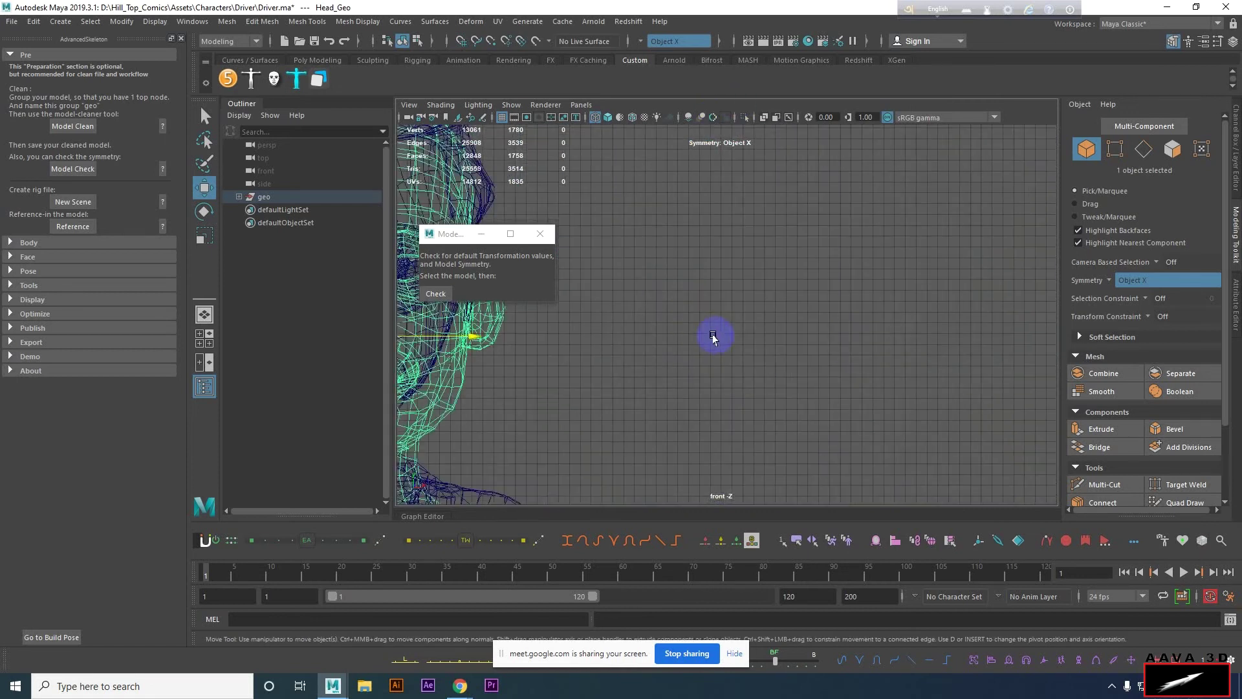
scroll(750, 307, "up", 1)
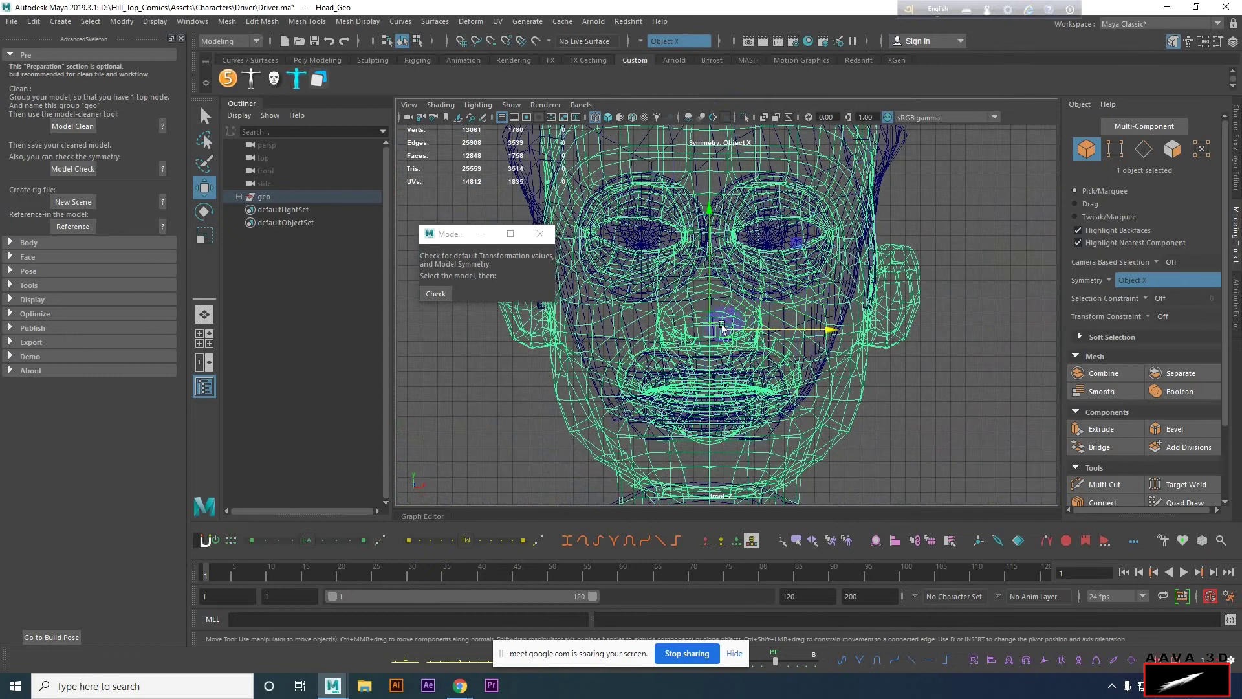
scroll(712, 338, "up", 1)
scroll(686, 334, "up", 2)
scroll(735, 346, "up", 3)
scroll(728, 272, "up", 2)
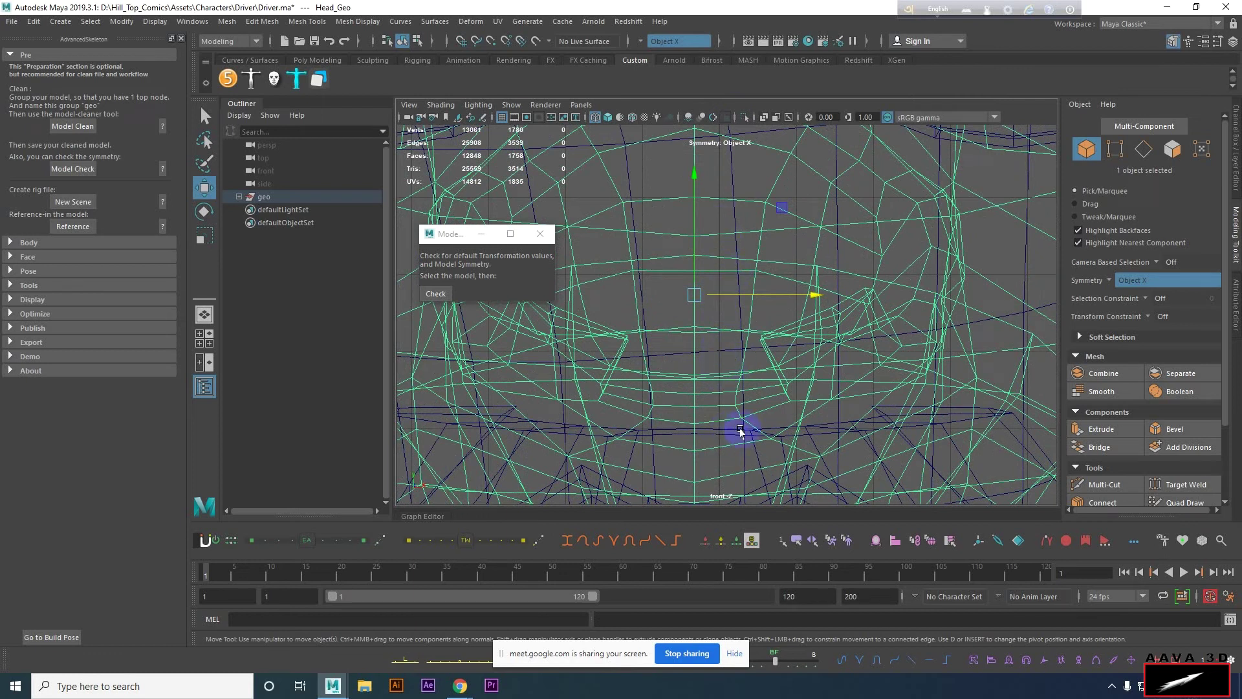
left_click_drag(805, 299, 731, 315)
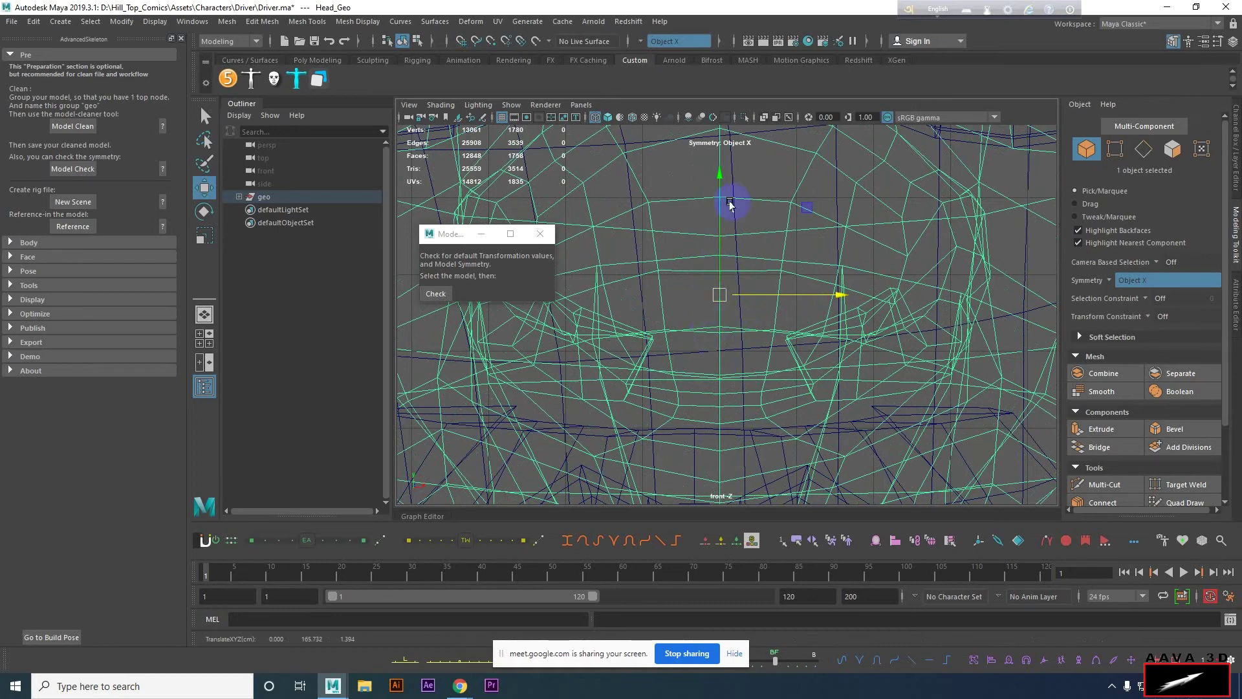
scroll(731, 404, "down", 2)
scroll(718, 401, "down", 3)
scroll(716, 401, "down", 2)
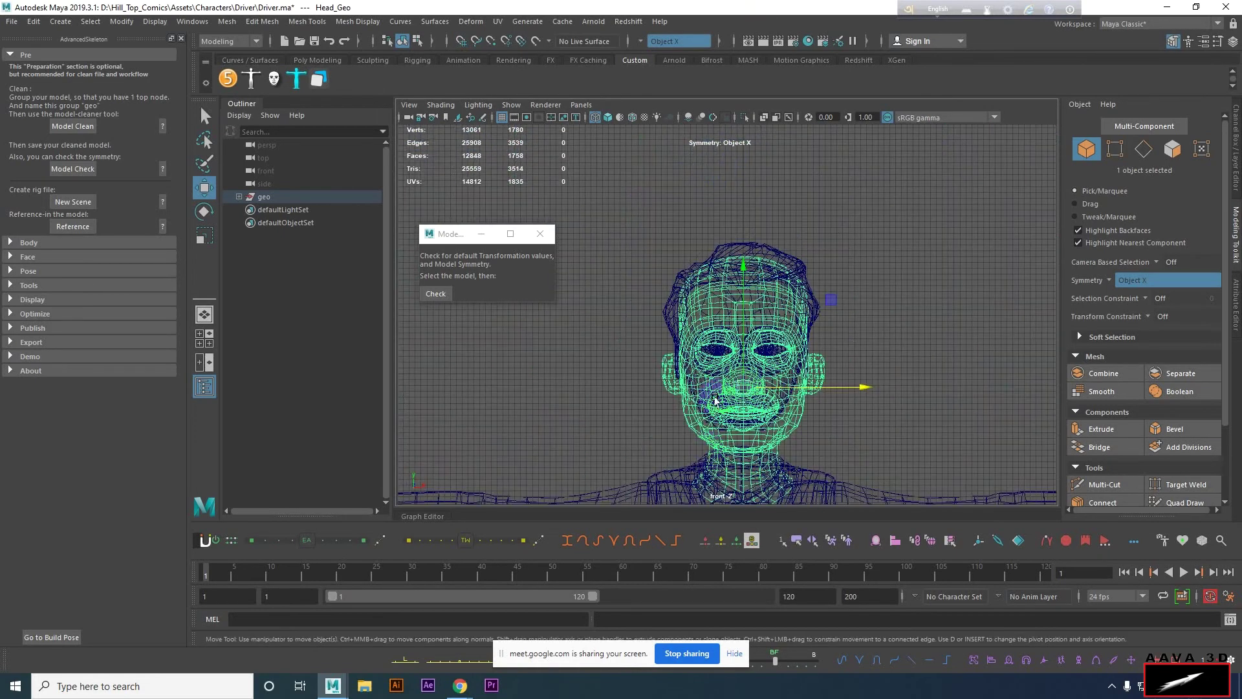
scroll(716, 401, "up", 1)
scroll(718, 389, "up", 3)
scroll(721, 384, "up", 1)
Move the head's middle edges onto X zero, then return to object mode.
right_click_drag(725, 329, 705, 235)
scroll(724, 387, "down", 2)
scroll(724, 382, "down", 2)
scroll(719, 369, "up", 3)
scroll(717, 362, "up", 1)
scroll(793, 346, "up", 1)
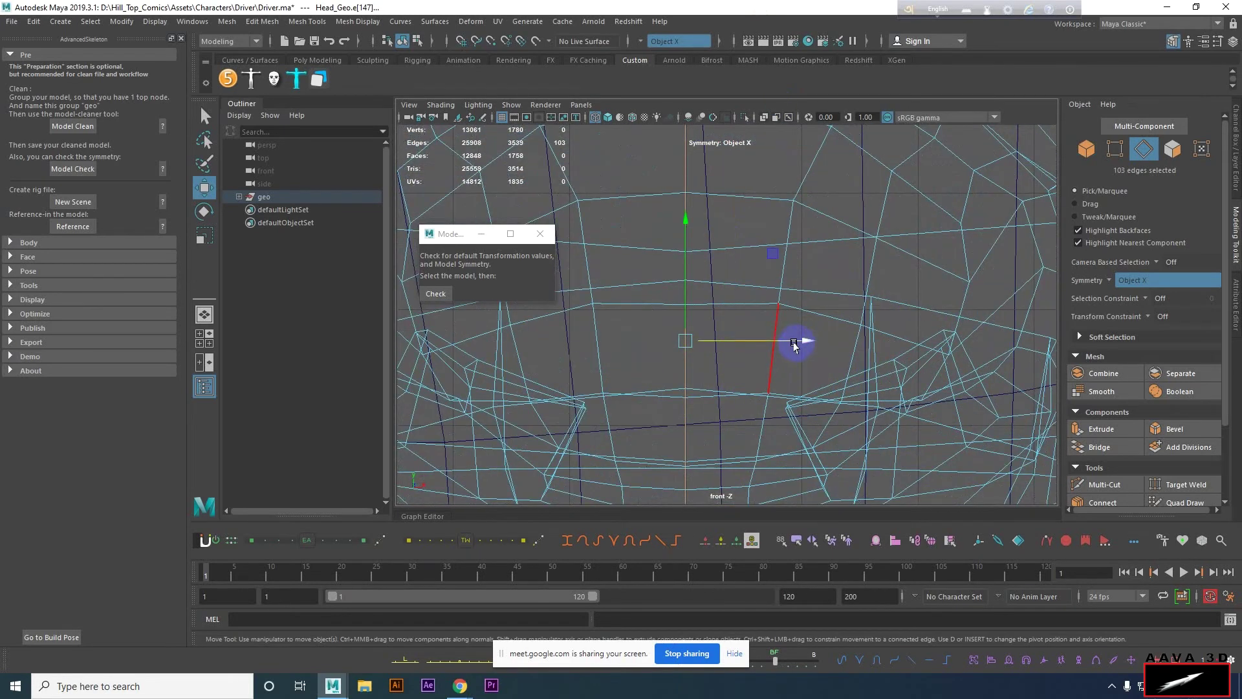
mouse_move(805, 339)
left_mouse_down()
mouse_move(661, 342)
mouse_move(694, 361)
left_mouse_up()
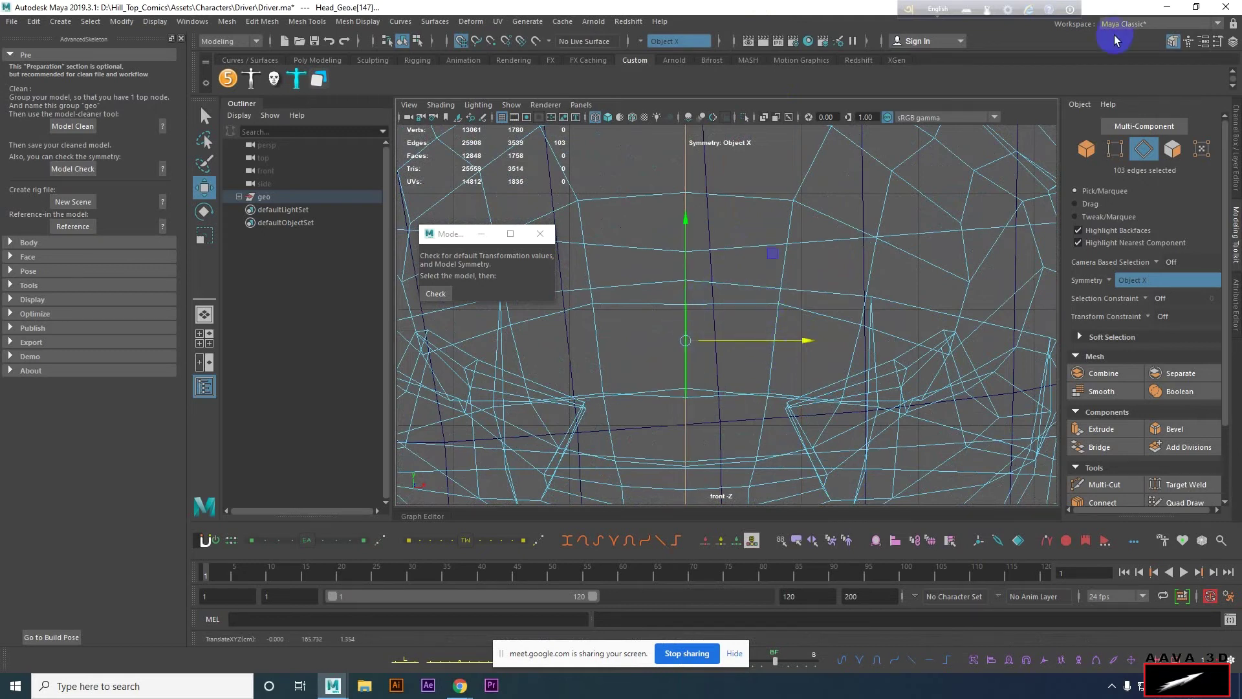
scroll(832, 270, "down", 5)
key("F8")
Freeze the head mesh's transforms so its channels read zero.
left_click(903, 197)
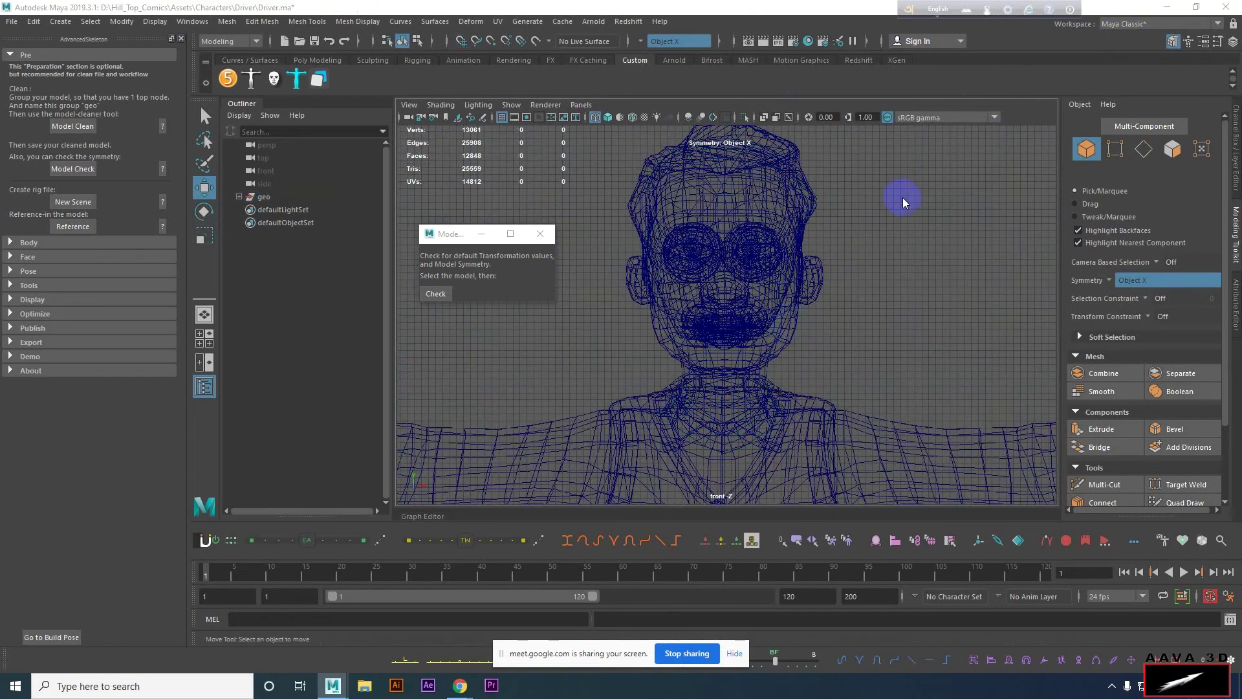
key("5")
left_click(809, 347)
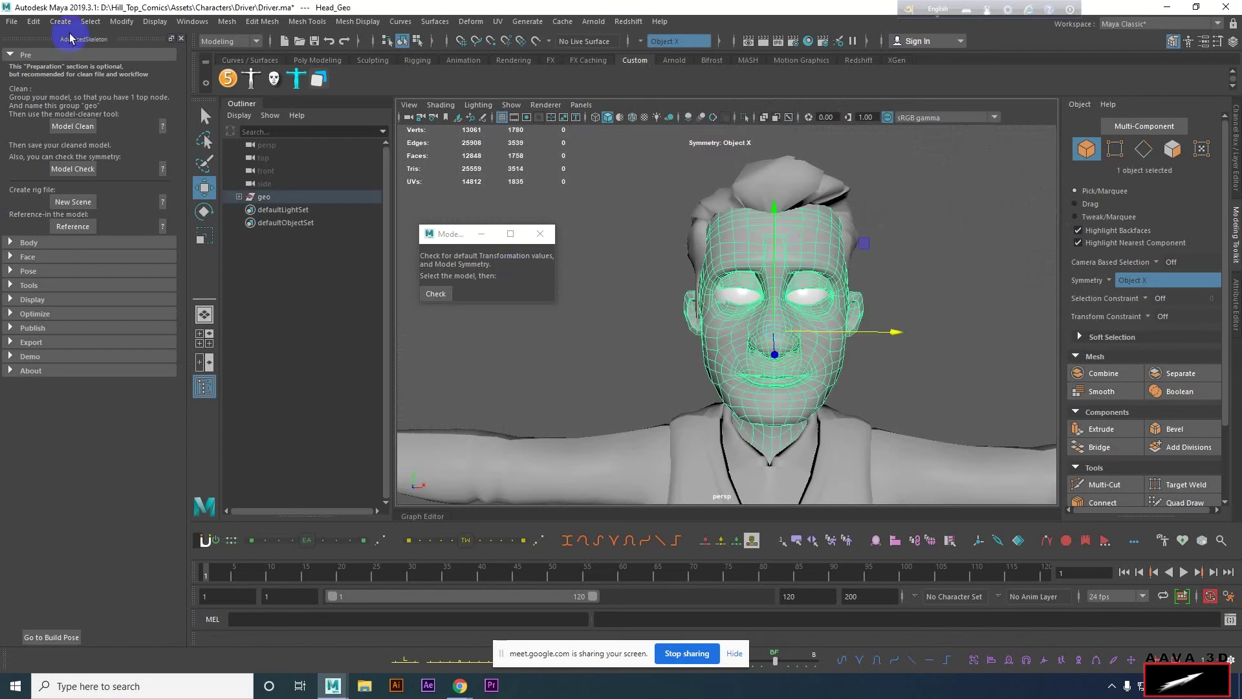
left_click(227, 22)
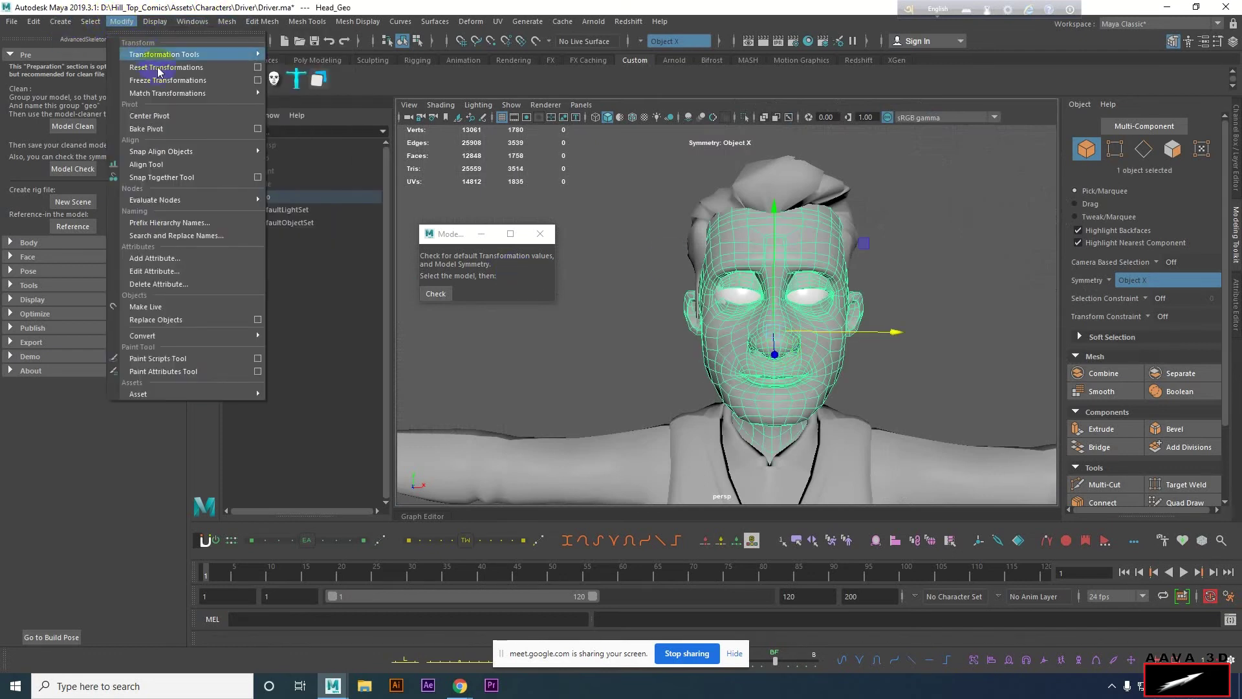
left_click(168, 80)
key("ctrl+z")
left_click(1222, 181)
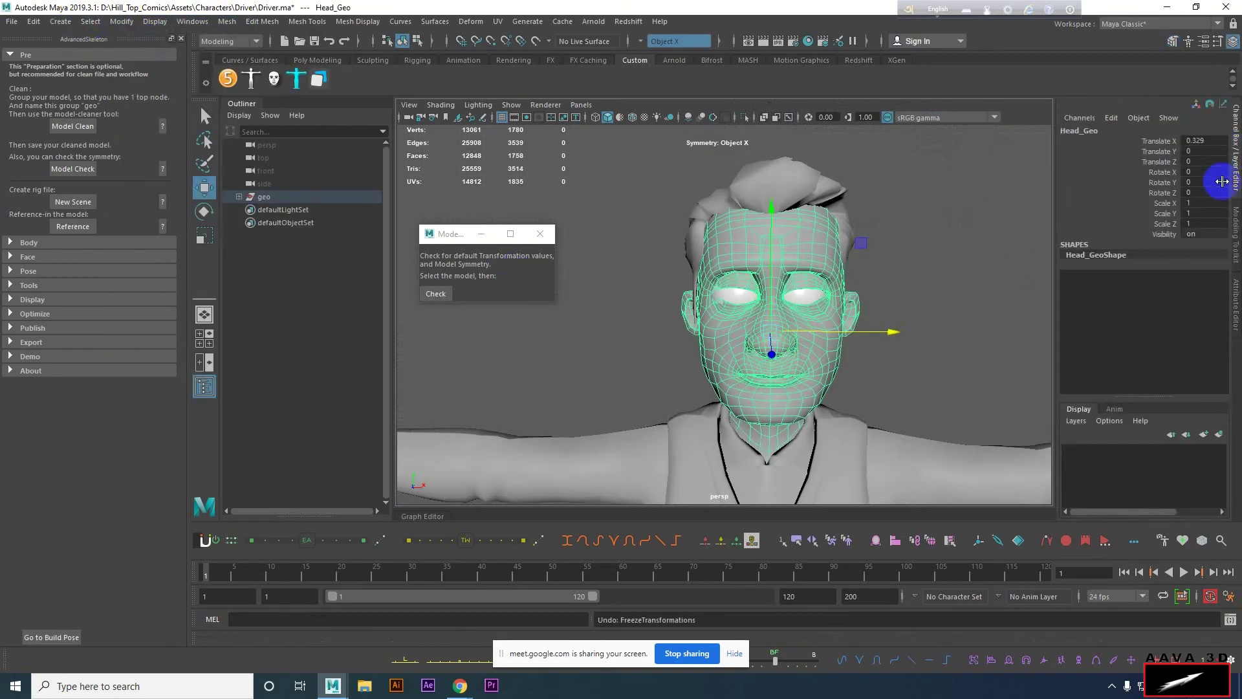
left_click(121, 21)
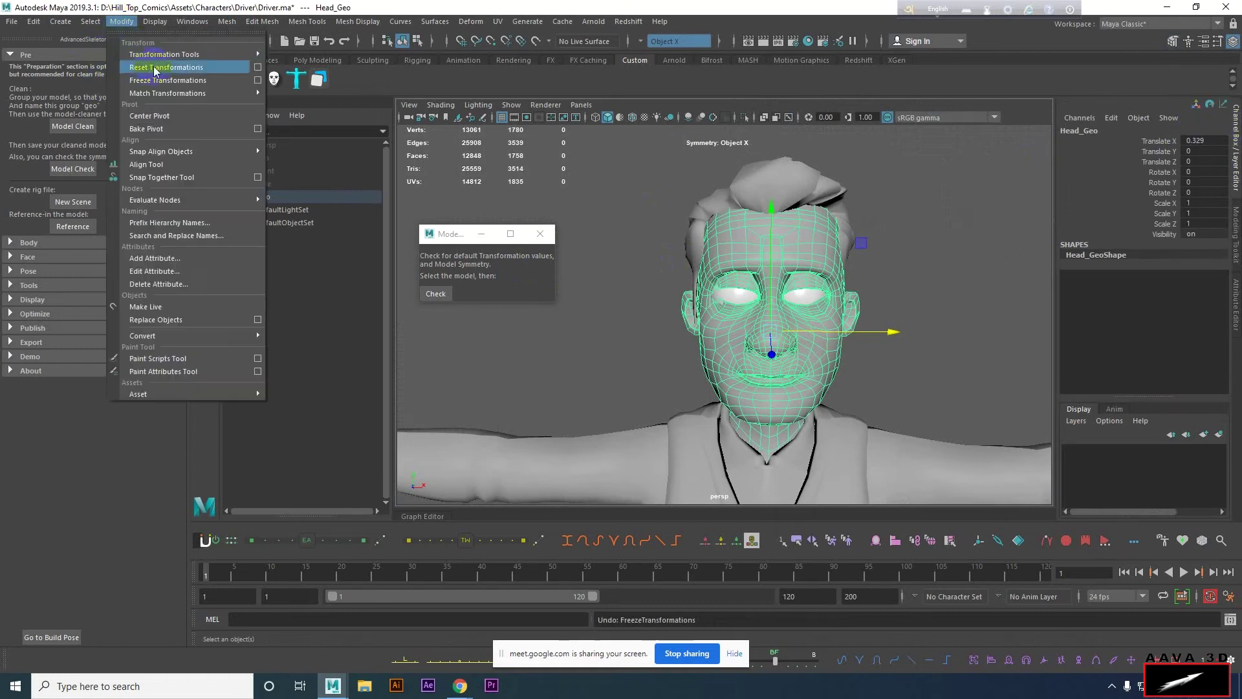
left_click(167, 80)
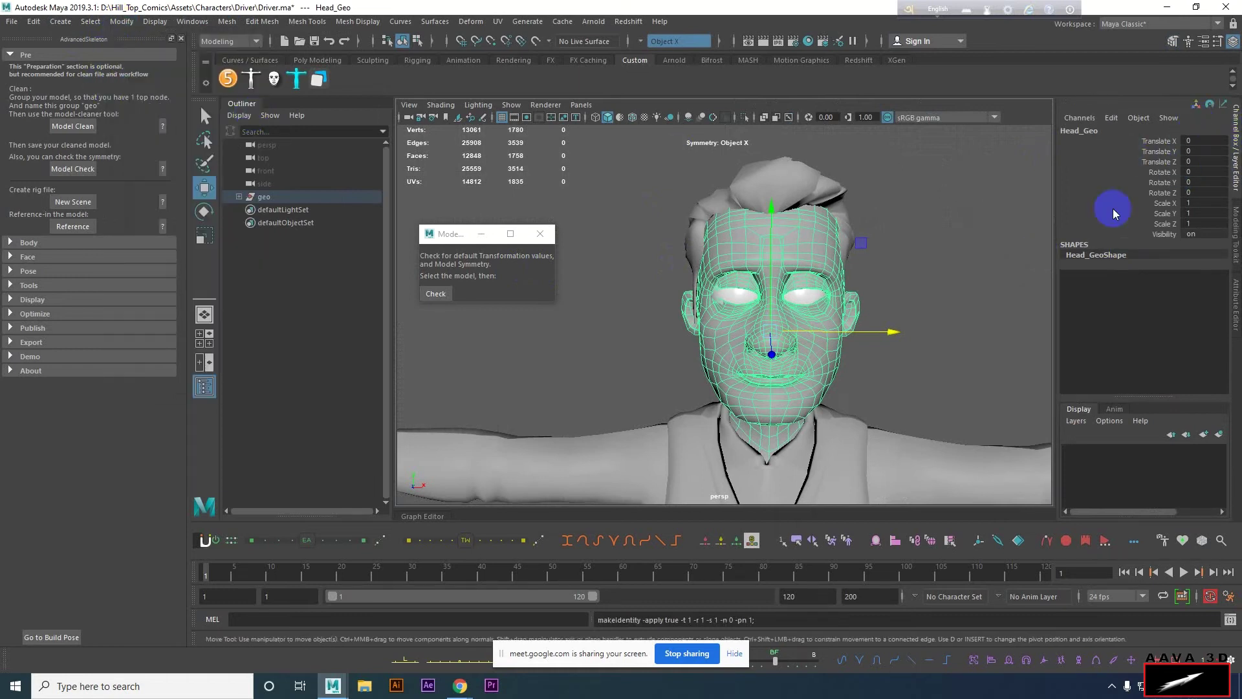
Inspect both eyes in the front view, then hide the right eye.
left_click(864, 292)
left_click(741, 299)
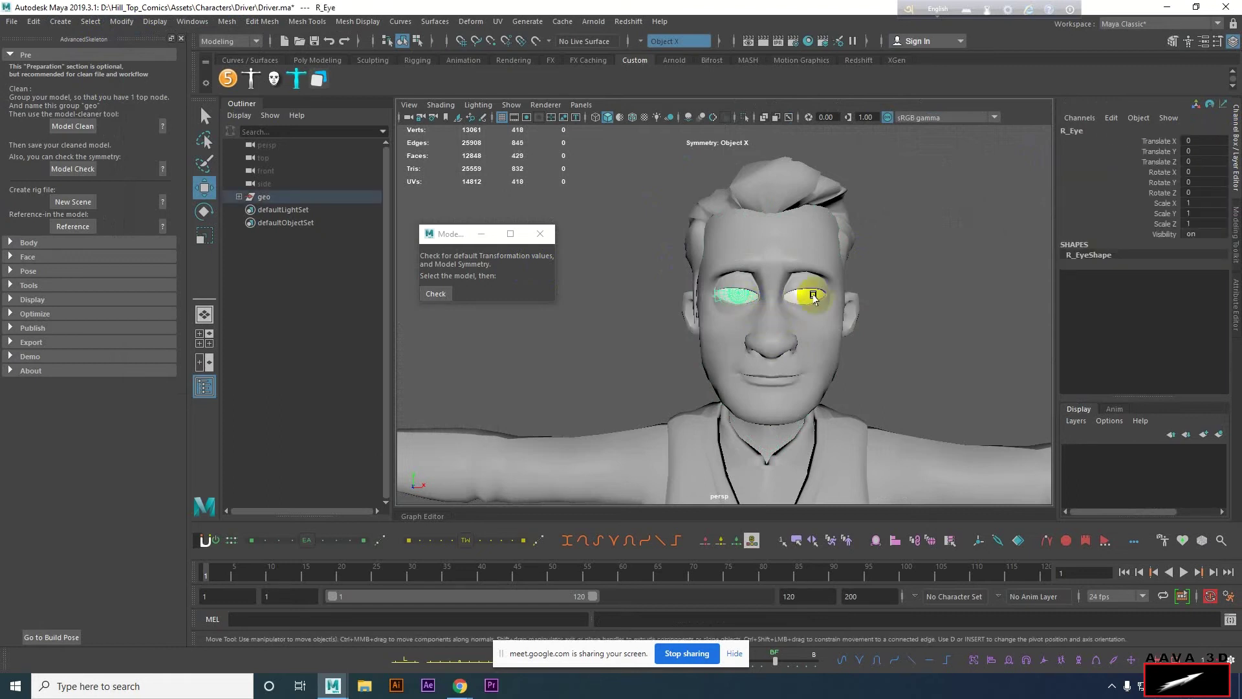
scroll(789, 307, "up", 3)
scroll(745, 305, "up", 1)
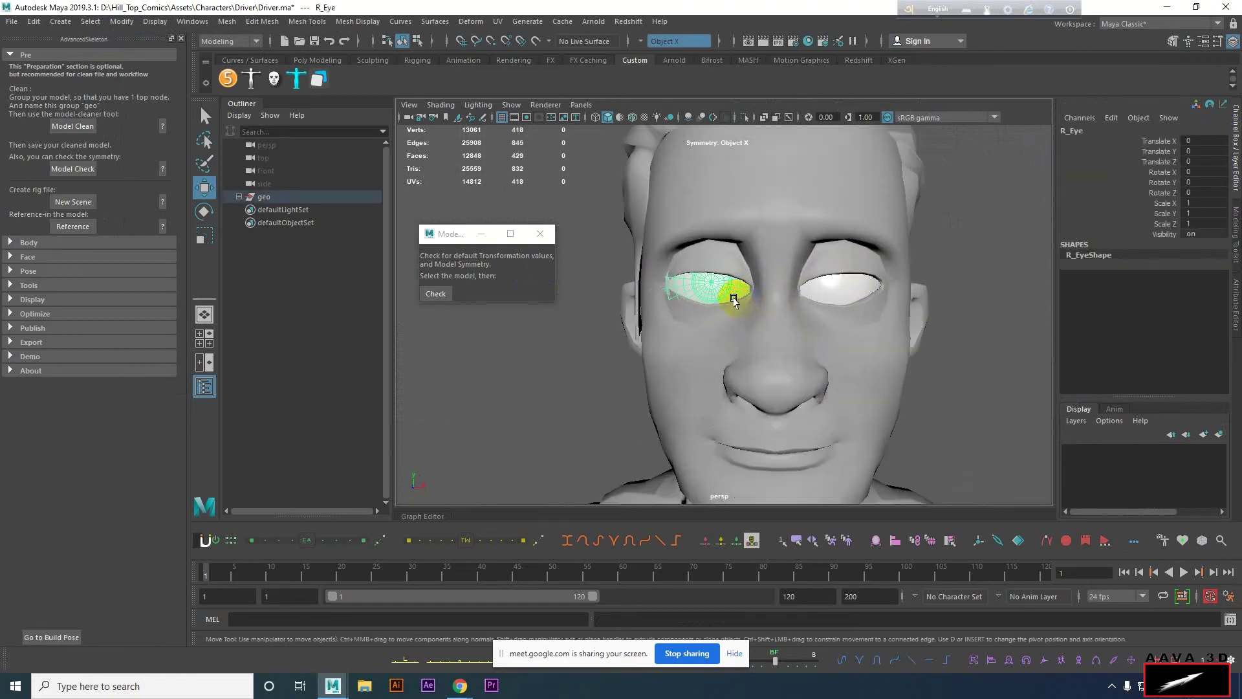
key("space")
key("space")
scroll(741, 265, "up", 1)
left_click(768, 235)
scroll(776, 259, "down", 2)
scroll(796, 298, "down", 3)
scroll(817, 335, "down", 3)
scroll(737, 453, "up", 3)
scroll(871, 368, "up", 2)
scroll(951, 416, "up", 2)
scroll(977, 455, "up", 1)
scroll(793, 327, "up", 3)
scroll(804, 349, "up", 3)
scroll(755, 331, "up", 2)
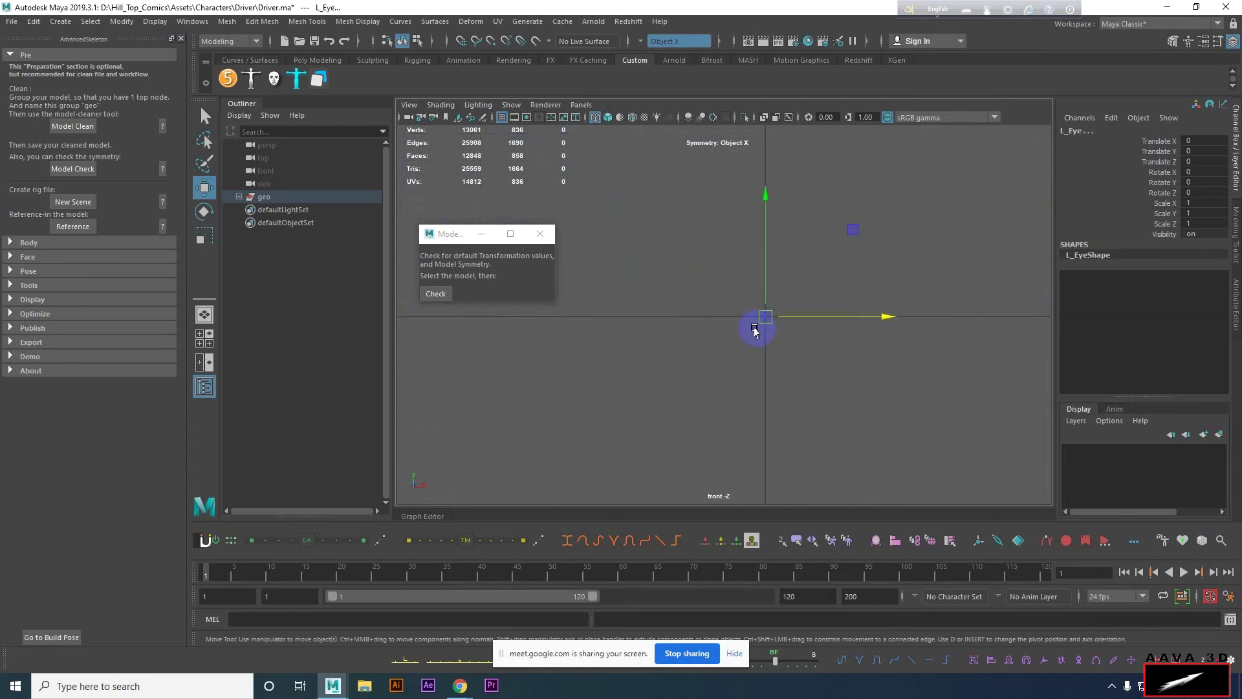
scroll(802, 352, "down", 3)
scroll(805, 352, "down", 2)
scroll(809, 347, "down", 2)
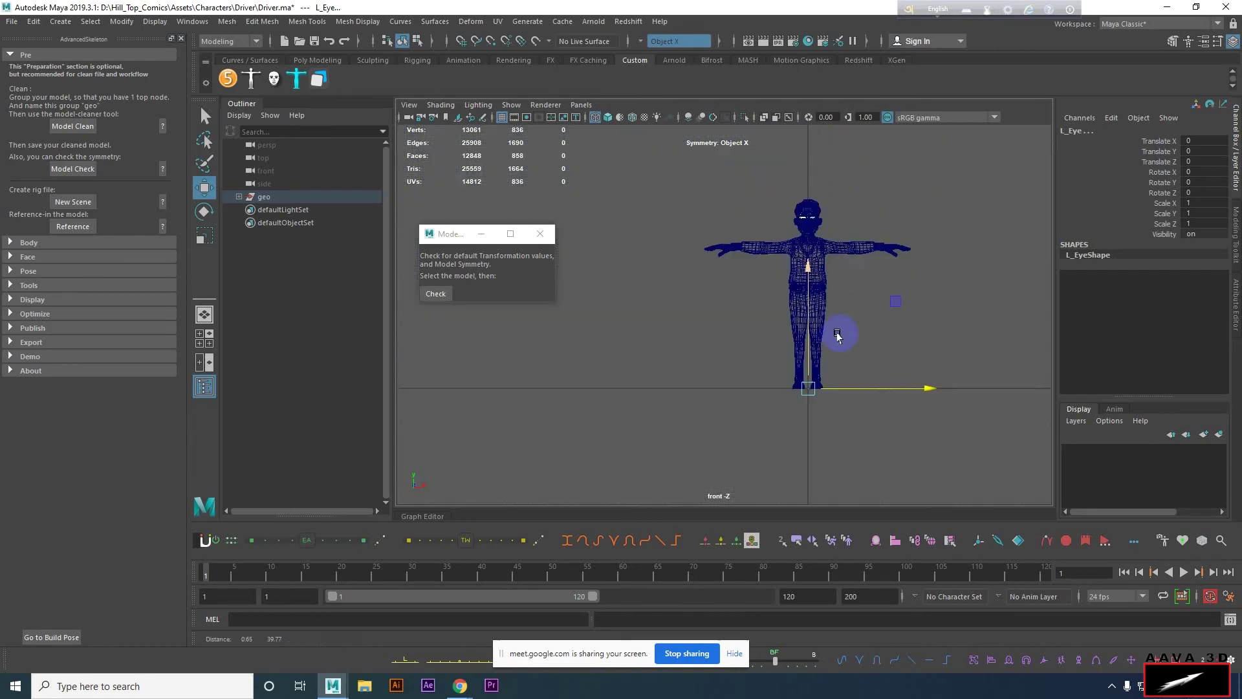
key("space")
key("space")
left_click_drag(850, 320, 915, 310, "alt")
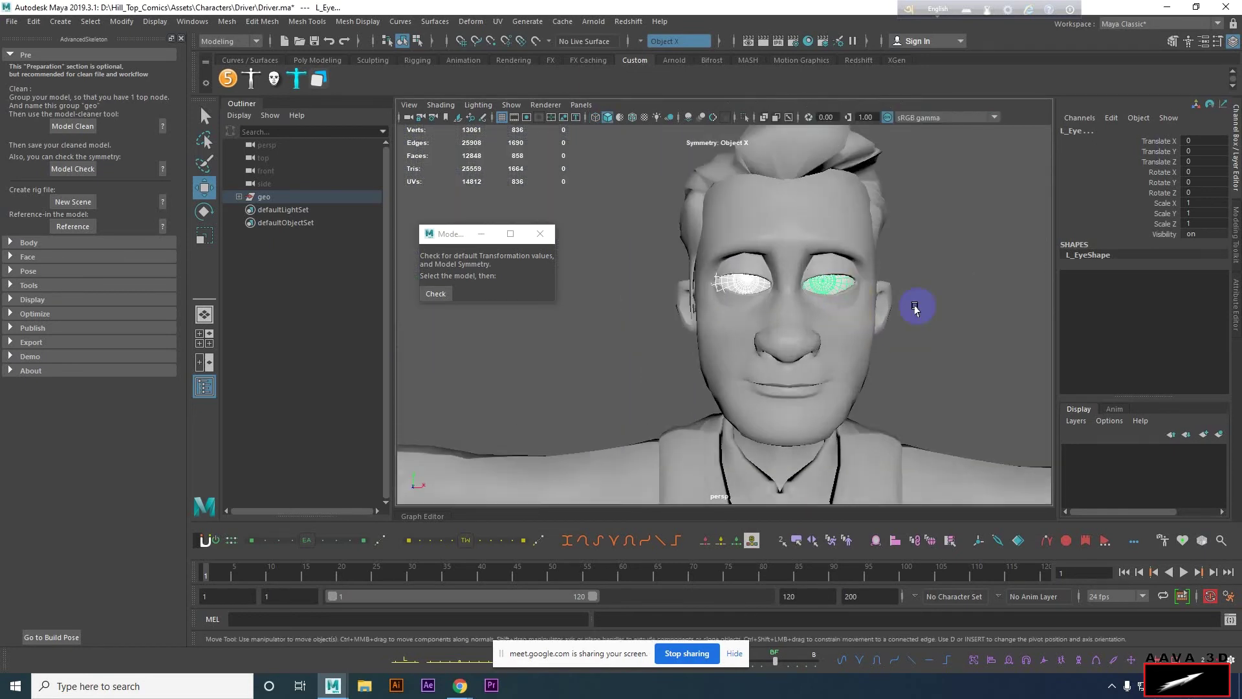
left_click(710, 274)
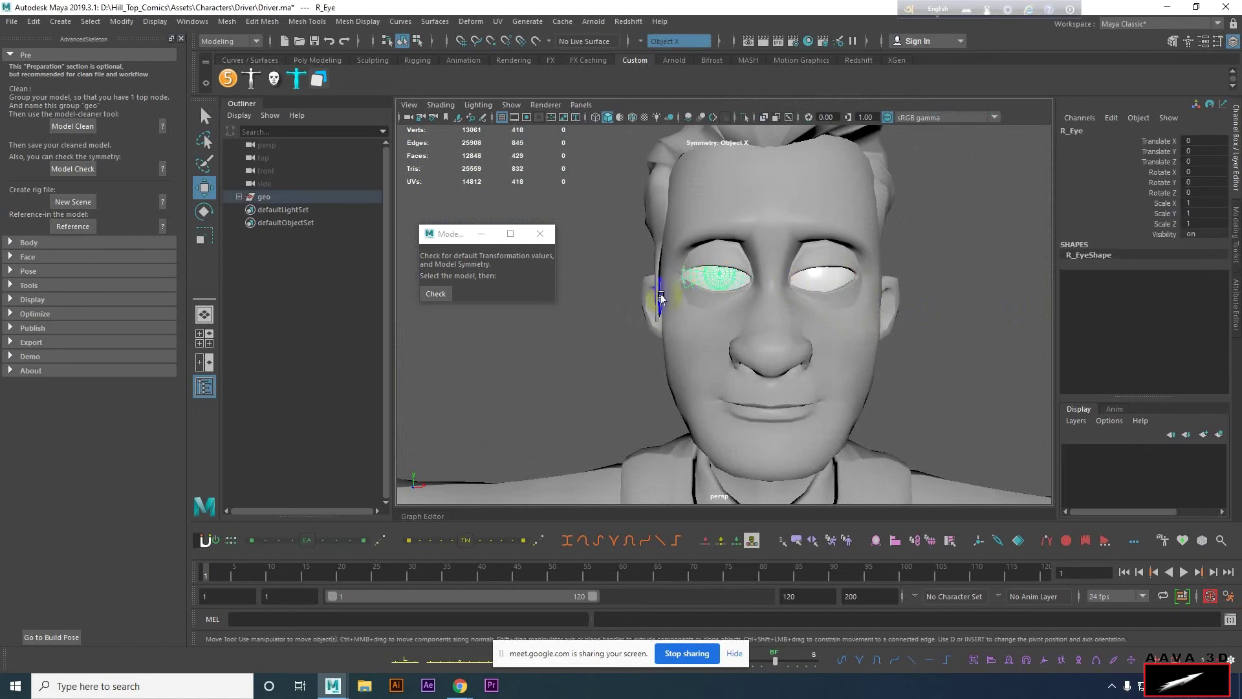
key("ctrl+h")
Set the left eye's Translate Z to 0 and adjust Translate X to seat it.
left_click(816, 278)
scroll(768, 307, "up", 3)
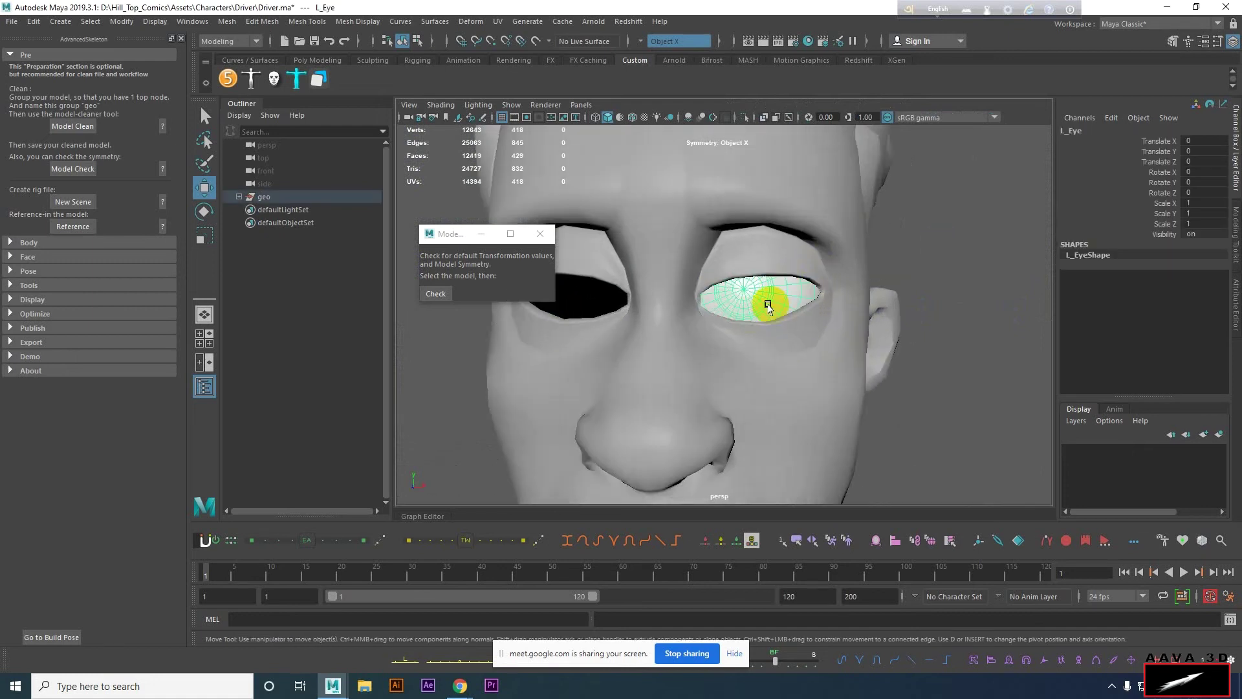
scroll(769, 306, "up", 3)
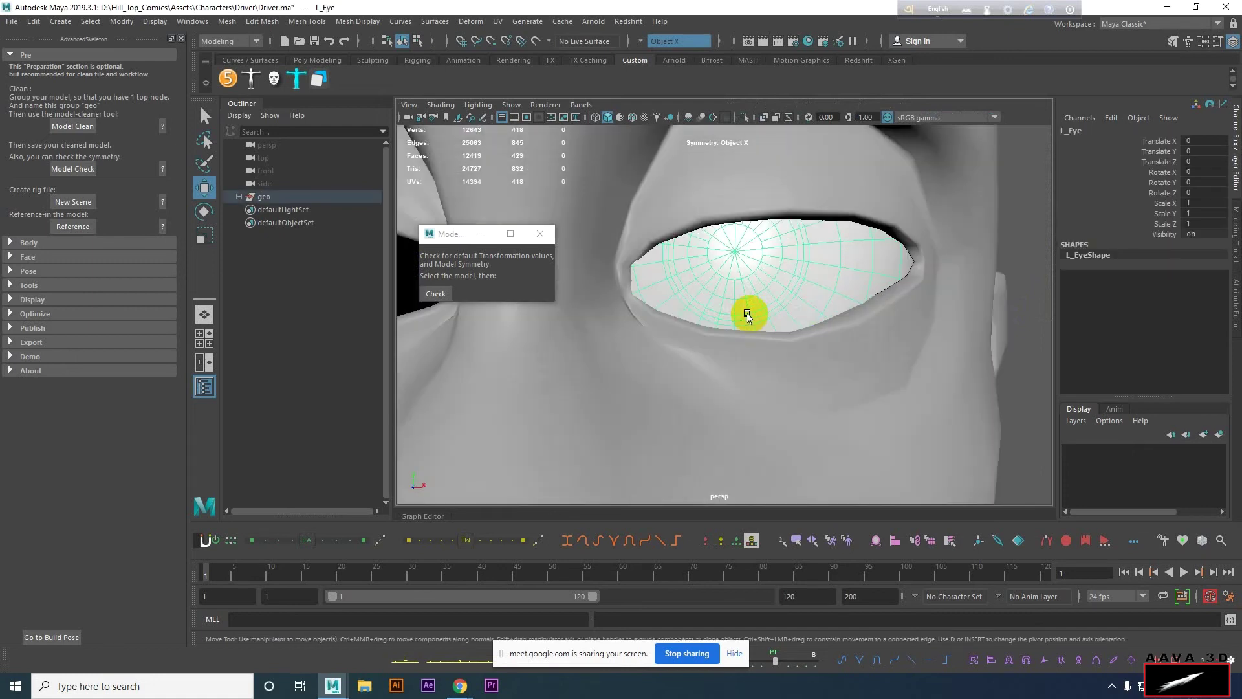
left_click(1162, 161)
mouse_move(975, 382)
middle_mouse_down()
mouse_move(816, 493)
mouse_move(1131, 283)
middle_mouse_up()
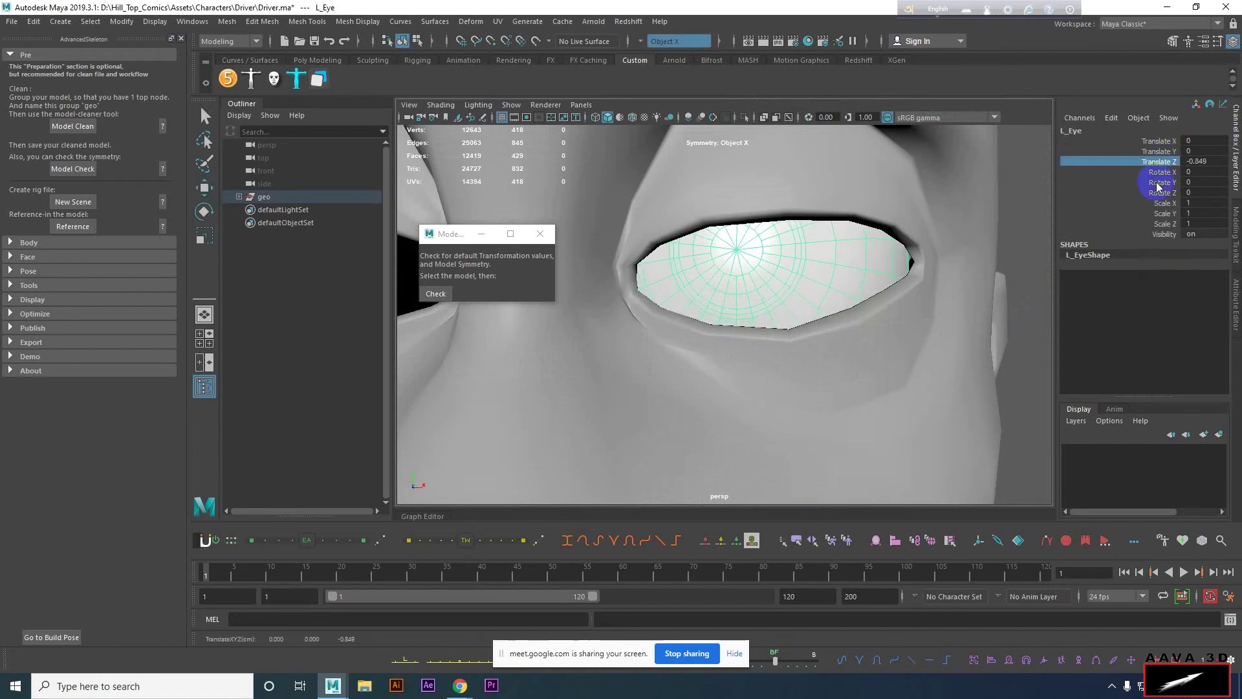
key("ctrl+z")
key("ctrl+z")
left_click(1159, 141)
middle_click_drag(790, 477, 787, 482)
mouse_move(814, 367)
left_mouse_down("alt")
mouse_move(980, 358)
mouse_move(865, 366)
mouse_move(823, 322)
left_mouse_up("alt")
scroll(823, 321, "down", 2)
scroll(825, 320, "down", 2)
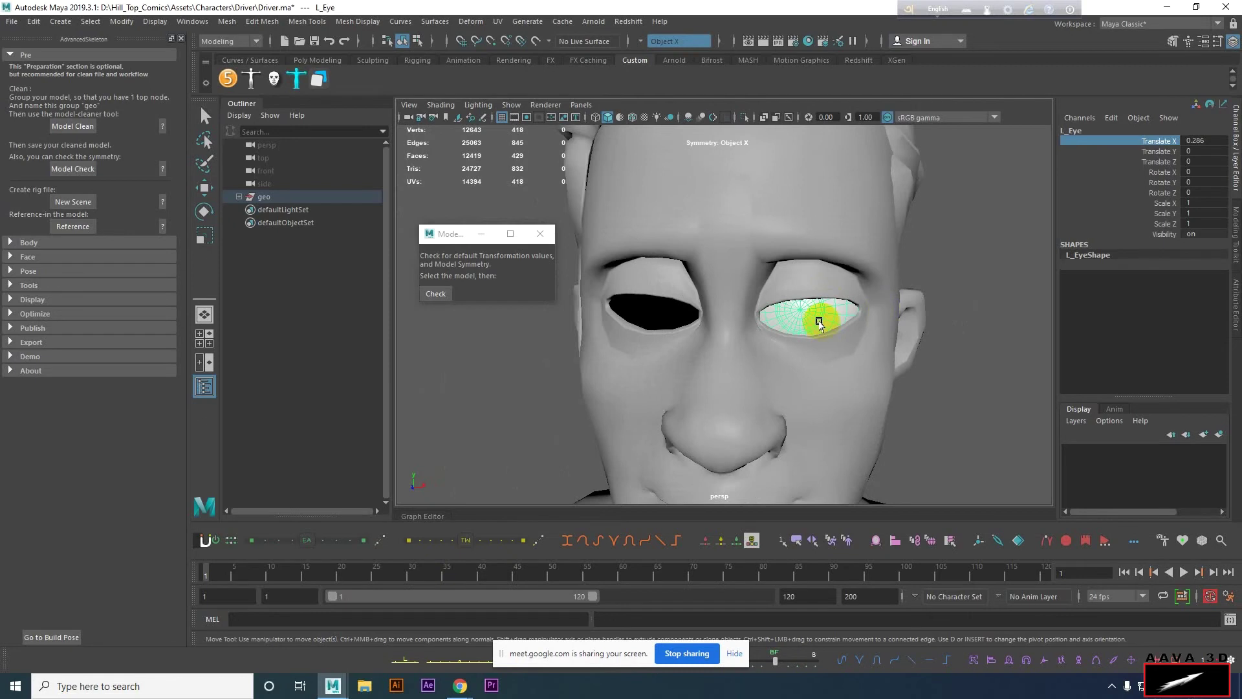
scroll(809, 324, "down", 2)
scroll(818, 324, "down", 2)
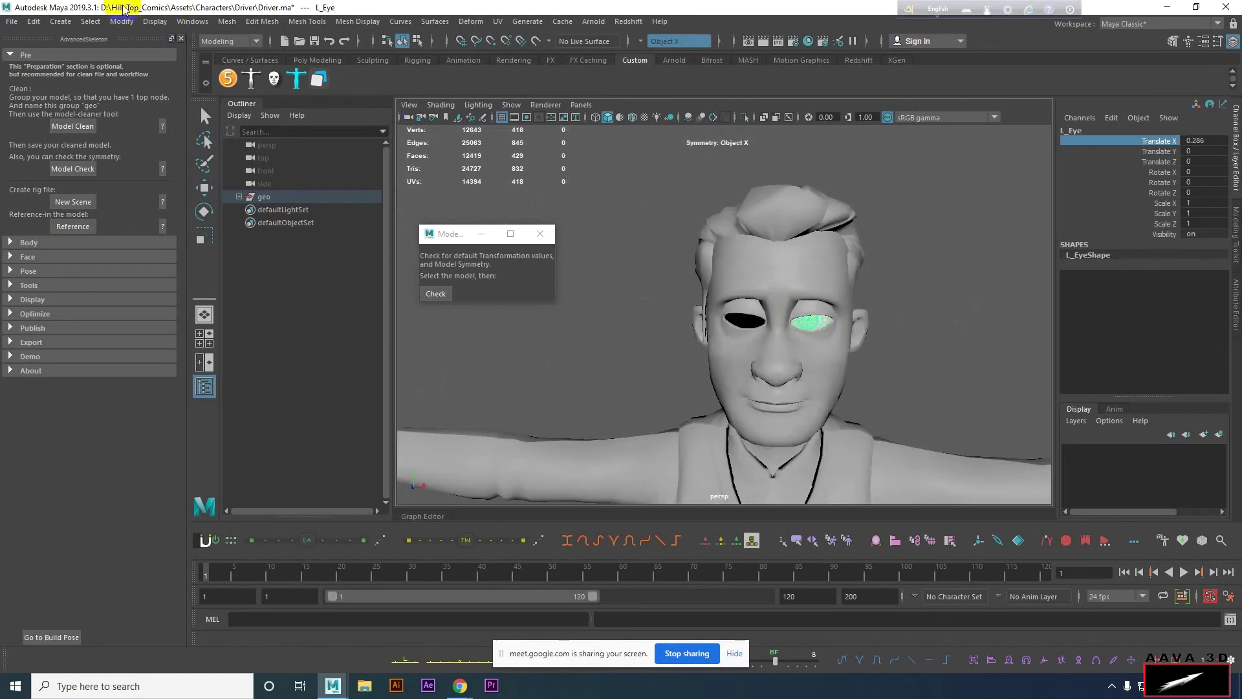
left_click(118, 23)
Freeze the left eye's transforms to zero and reframe the whole character.
left_click(173, 81)
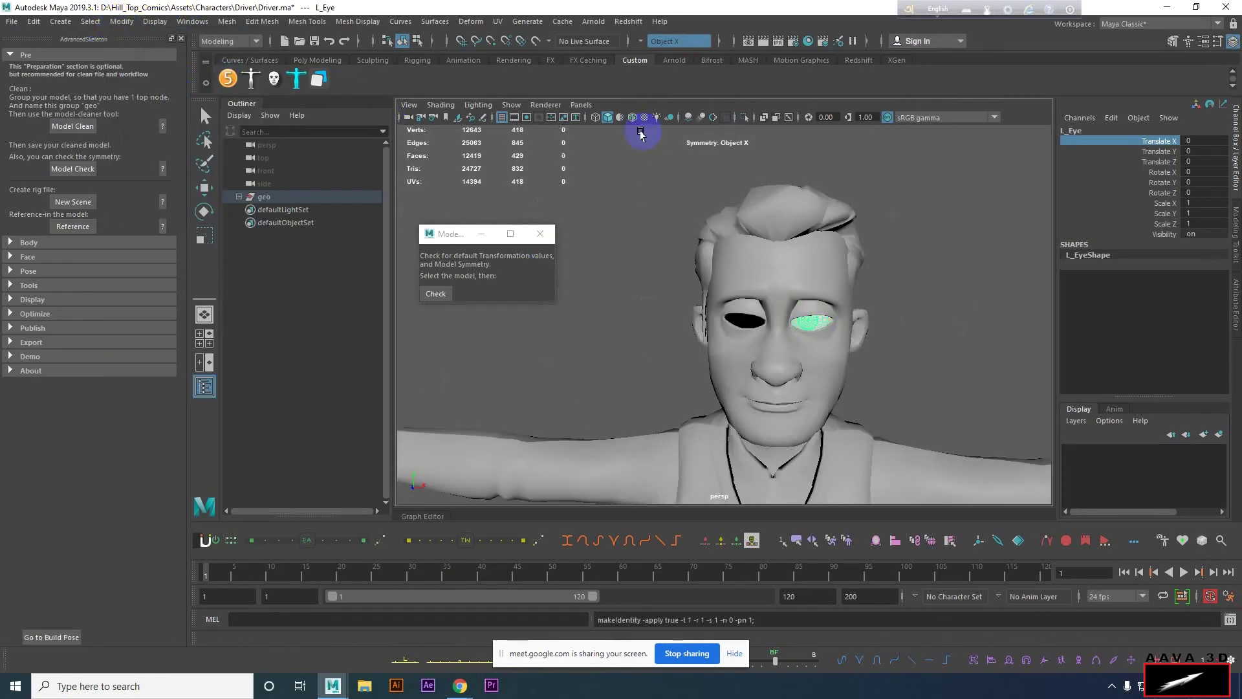
left_click(39, 19)
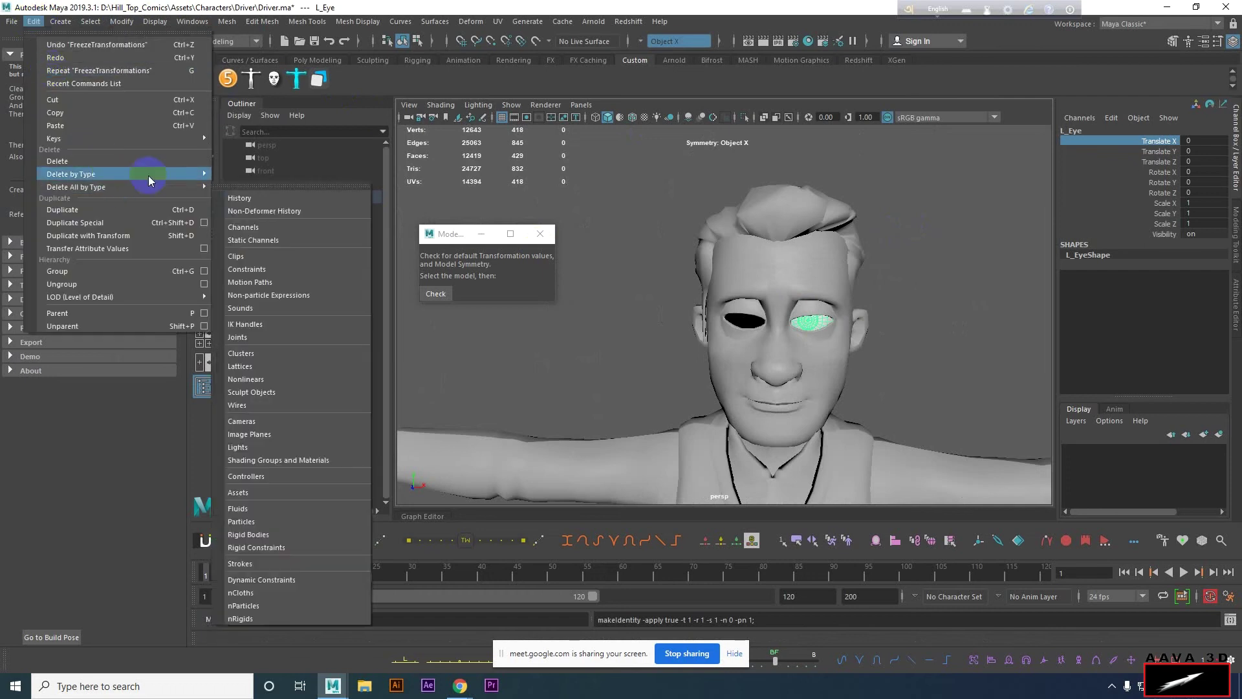
left_click(246, 311)
scroll(835, 330, "up", 3)
right_click_drag(805, 313, 706, 314, "alt")
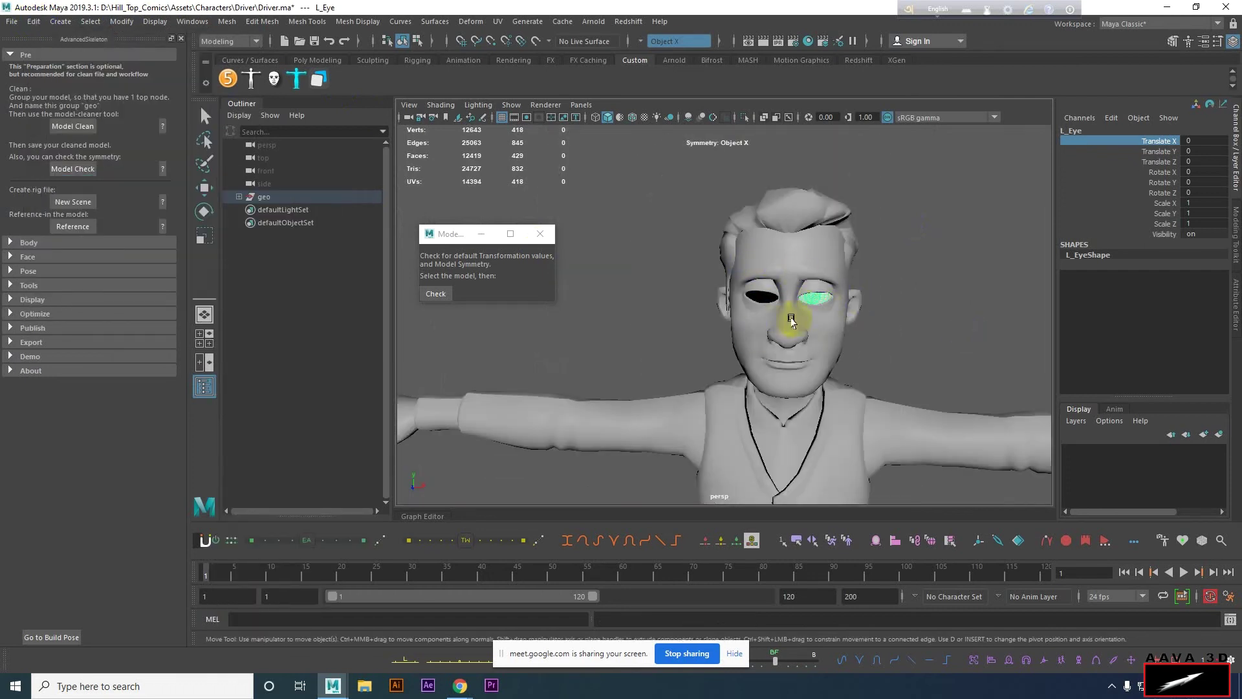
Mirror the left eye across X with Direction set to -, replacing a default mirror.
left_click(227, 22)
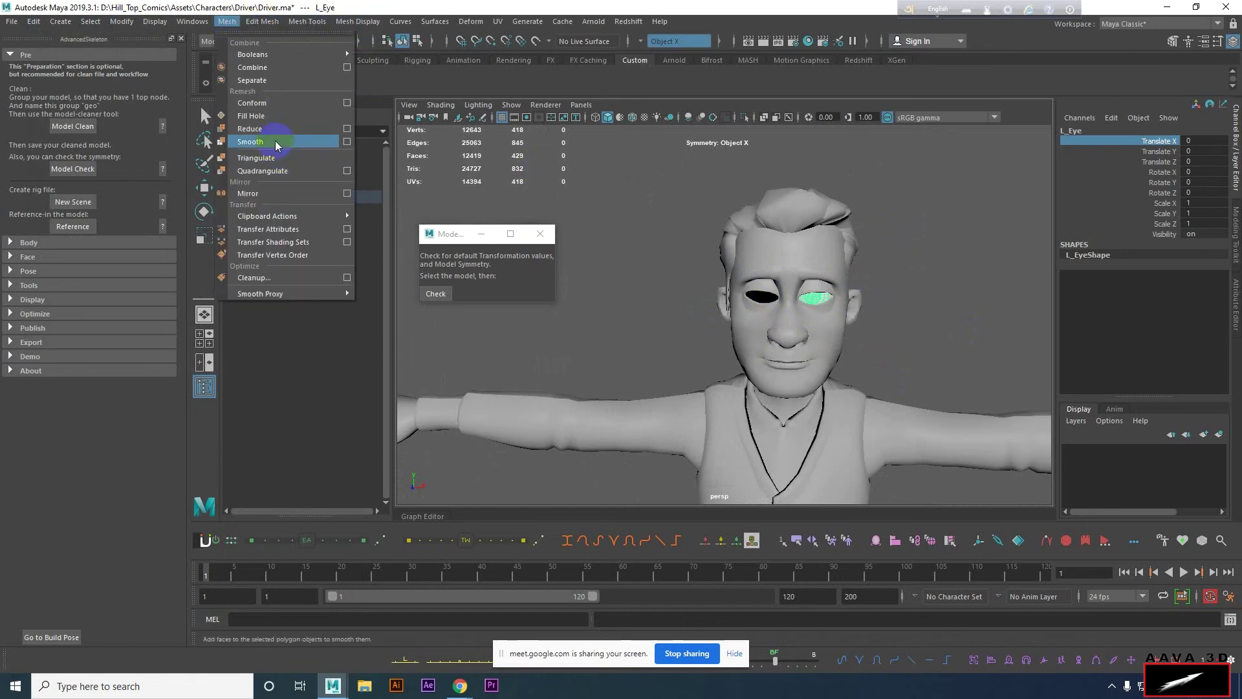
left_click(261, 194)
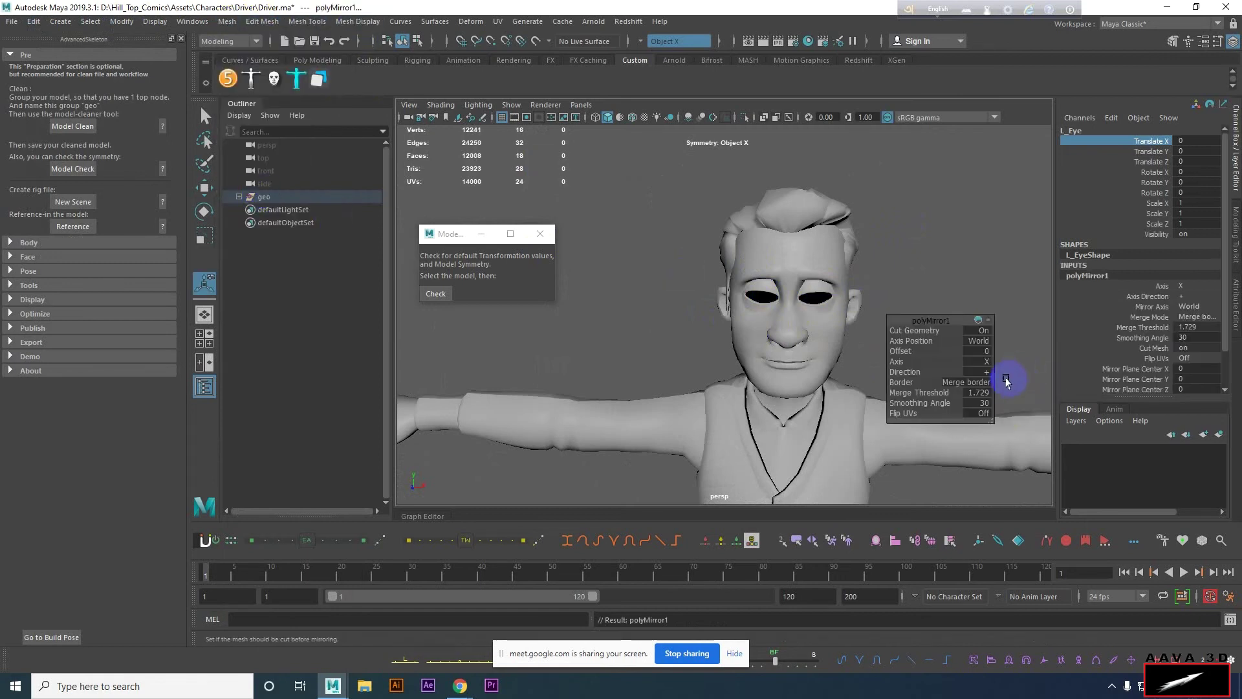
key("ctrl+z")
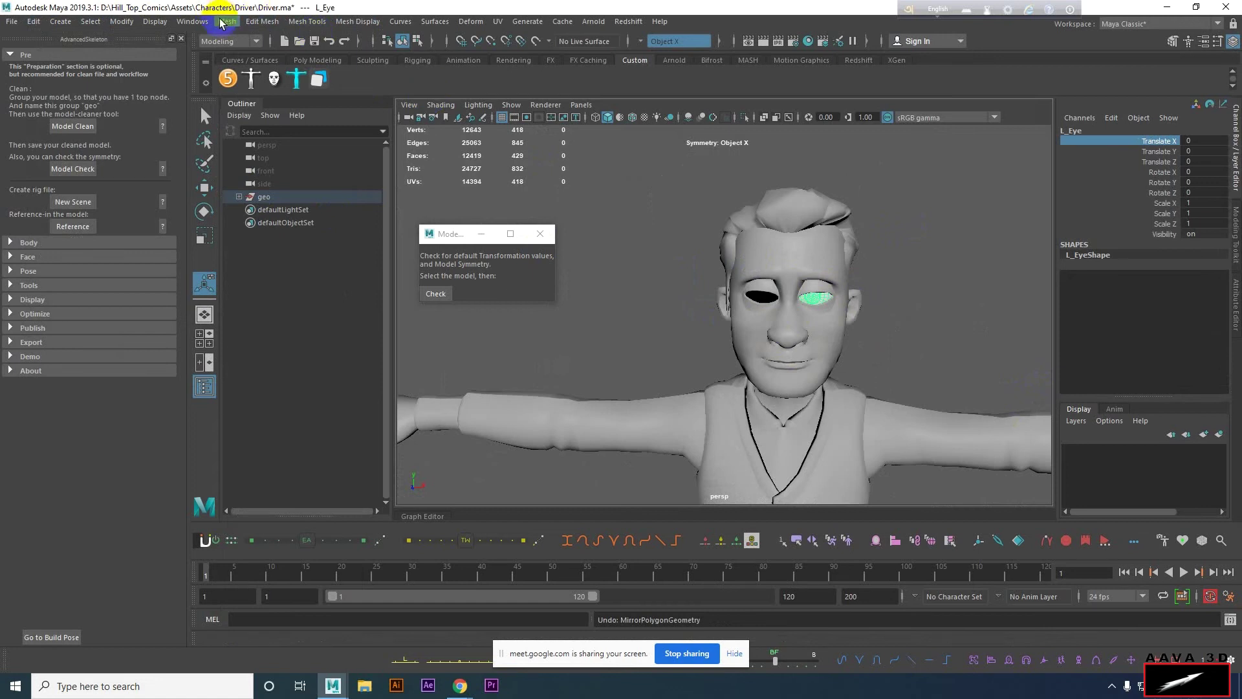
left_click(227, 21)
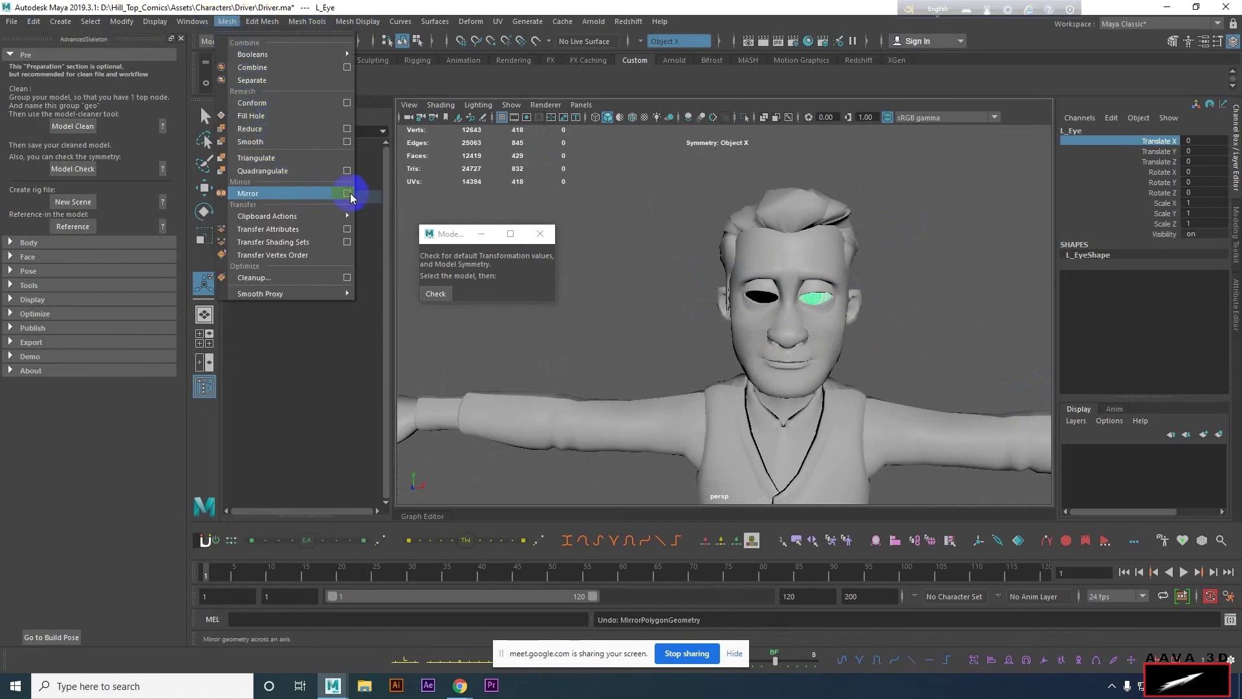
left_click(348, 194)
left_click(541, 405)
left_click(490, 576)
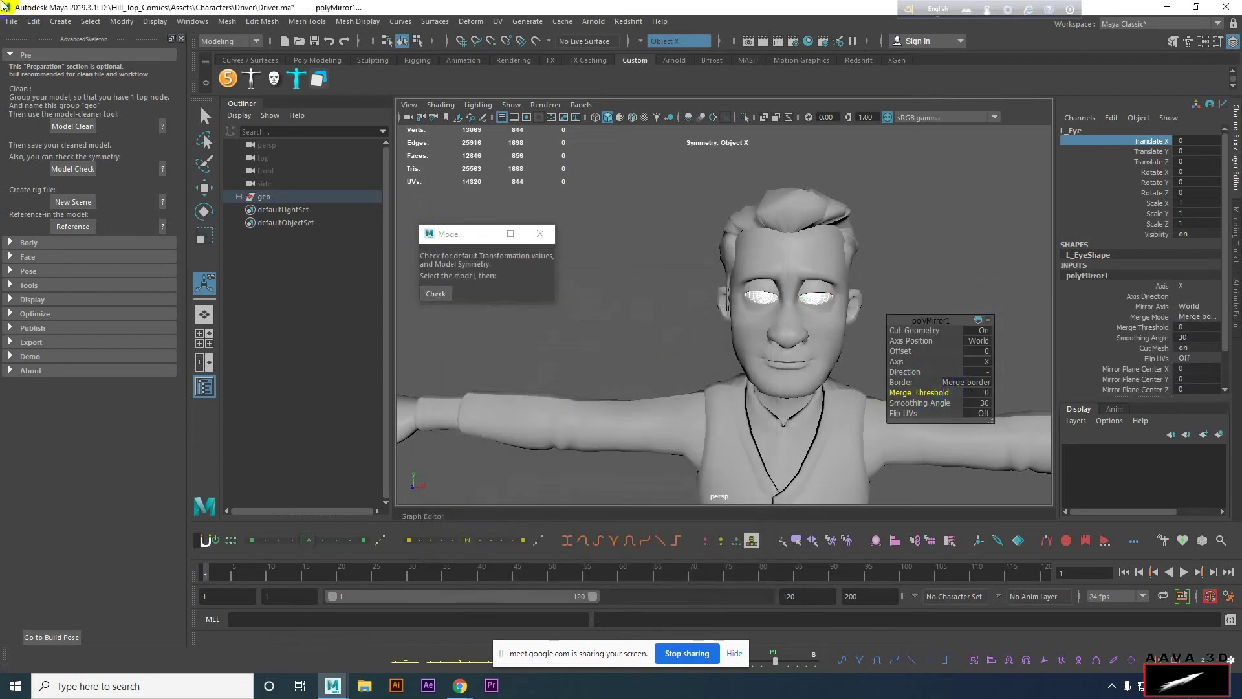
Delete the mirrored eye's history and reselect the eye mesh in the geo group.
left_click(30, 22)
left_click(236, 189)
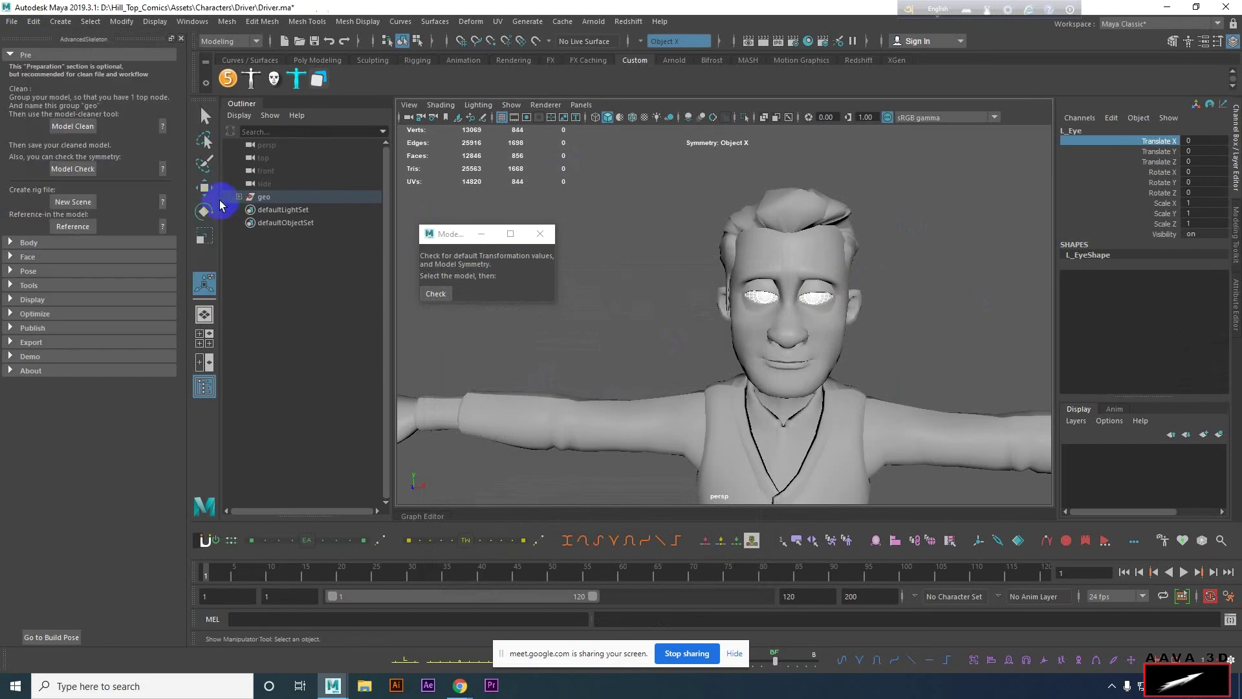
scroll(781, 277, "up", 2)
left_click(859, 285)
left_click(827, 316)
left_click_drag(827, 316, 851, 263, "alt")
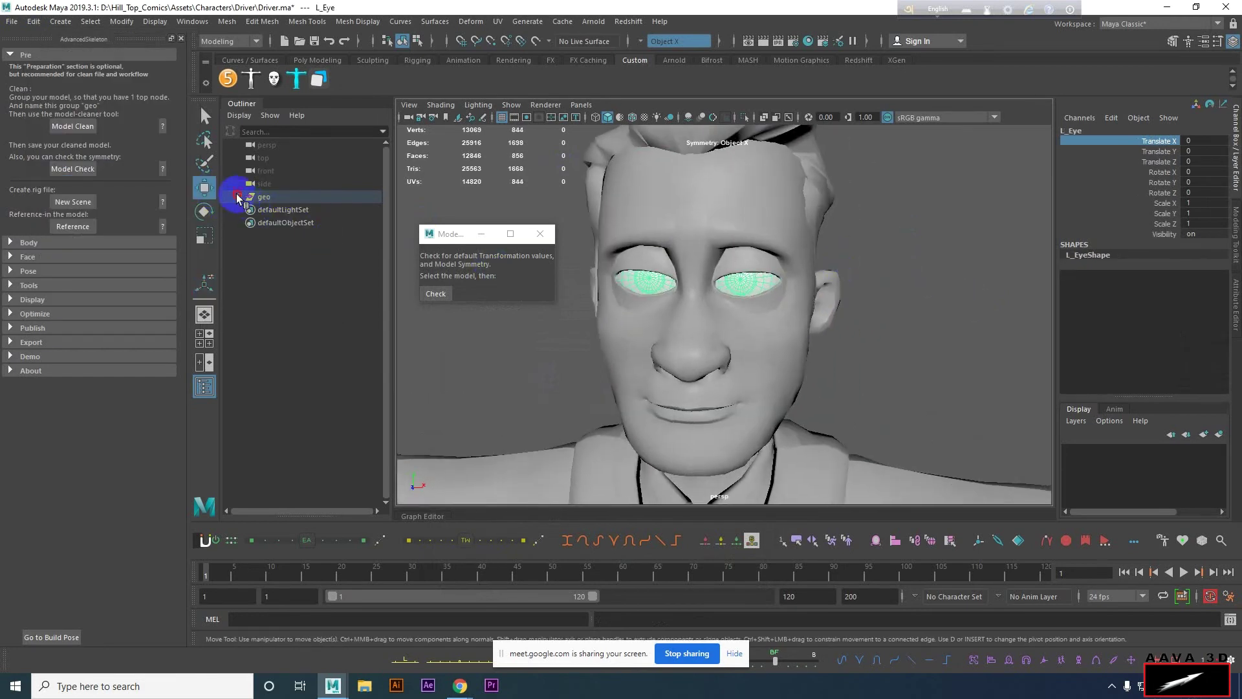
left_click(238, 197)
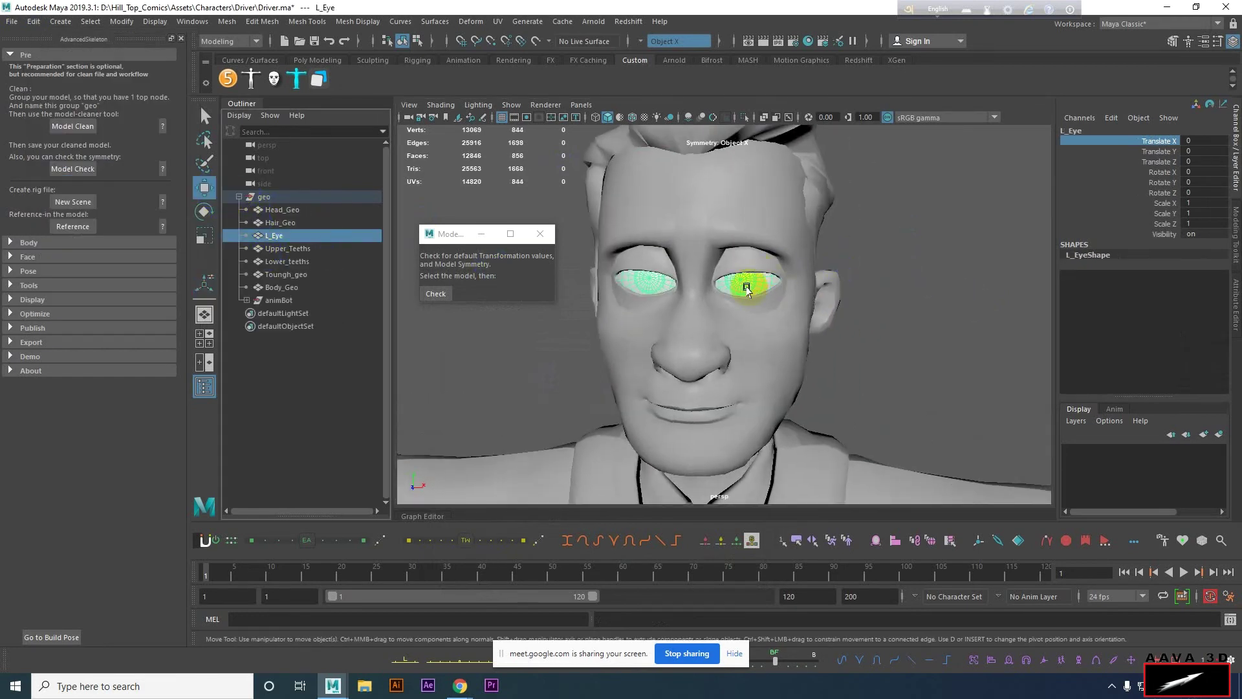
left_click(284, 236)
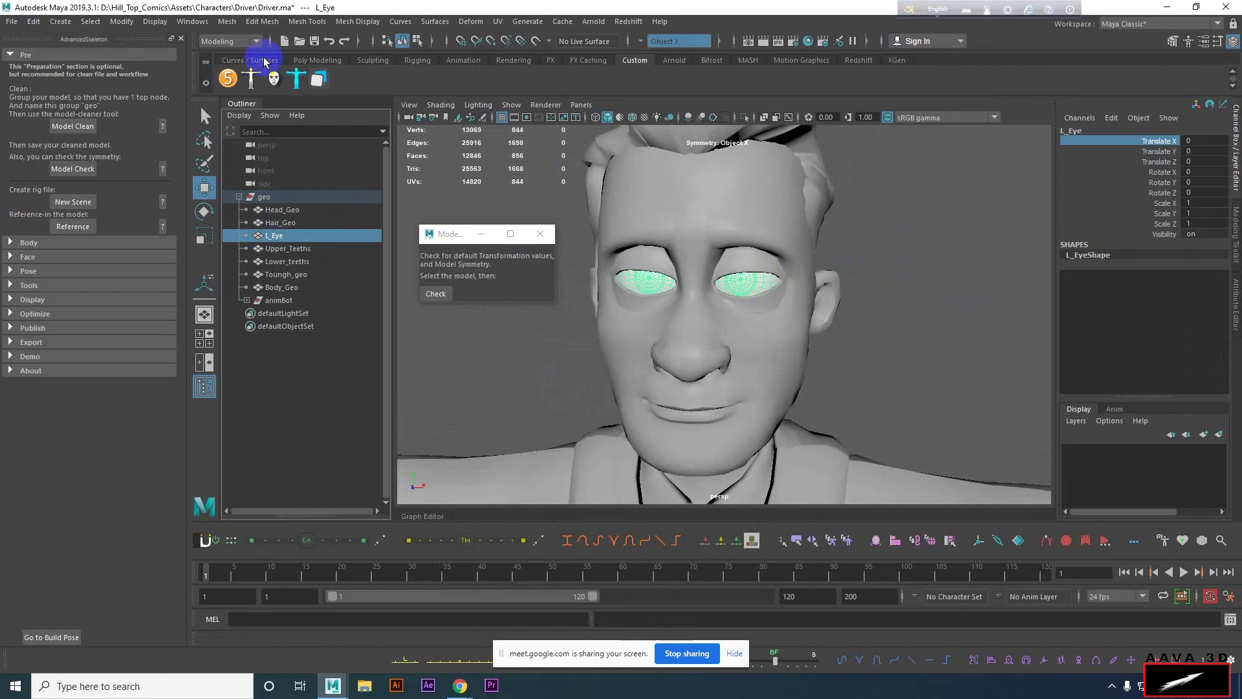
Separate the eye mesh into two pieces, delete their history, and move them under geo.
left_click(226, 21)
left_click(259, 80)
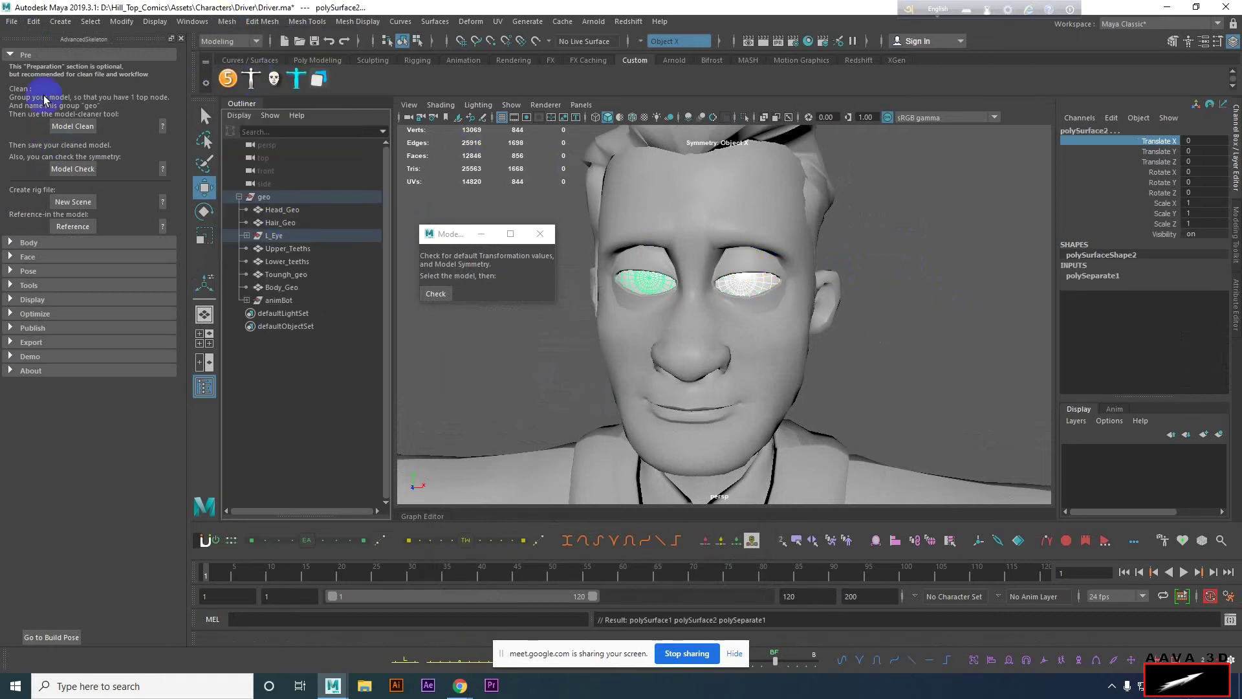
left_click(33, 22)
mouse_move(72, 174)
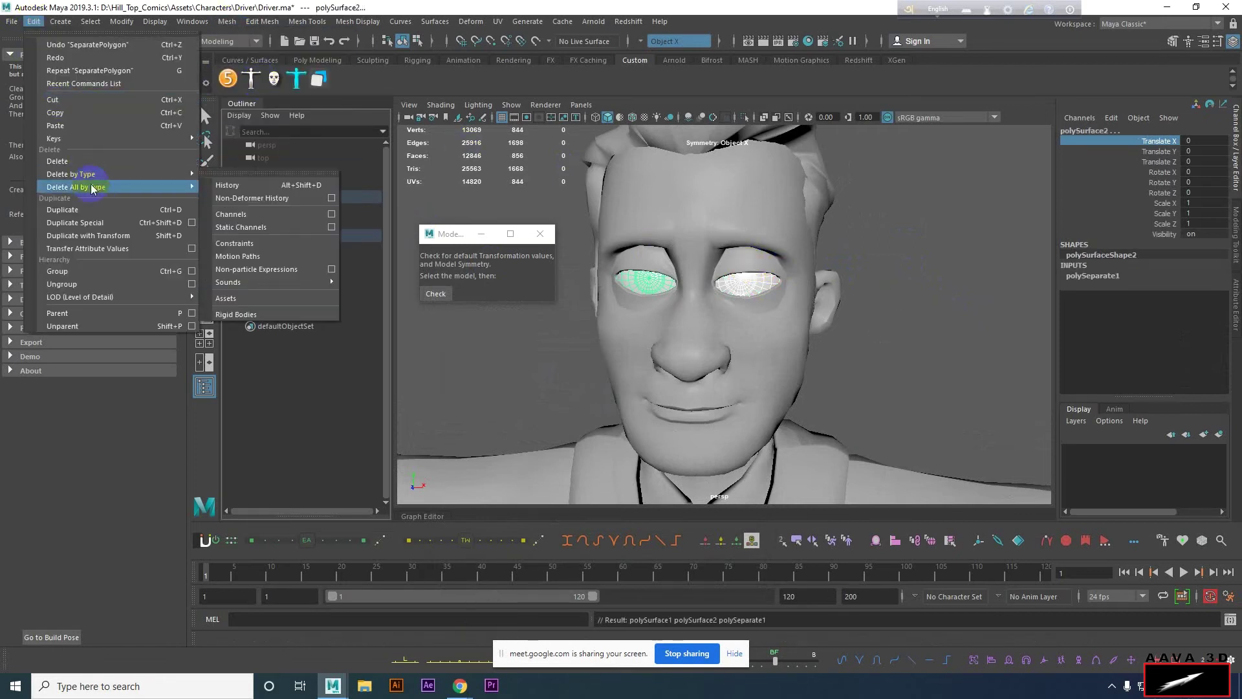
left_click(274, 184)
left_click(294, 249)
left_click(294, 261, "shift")
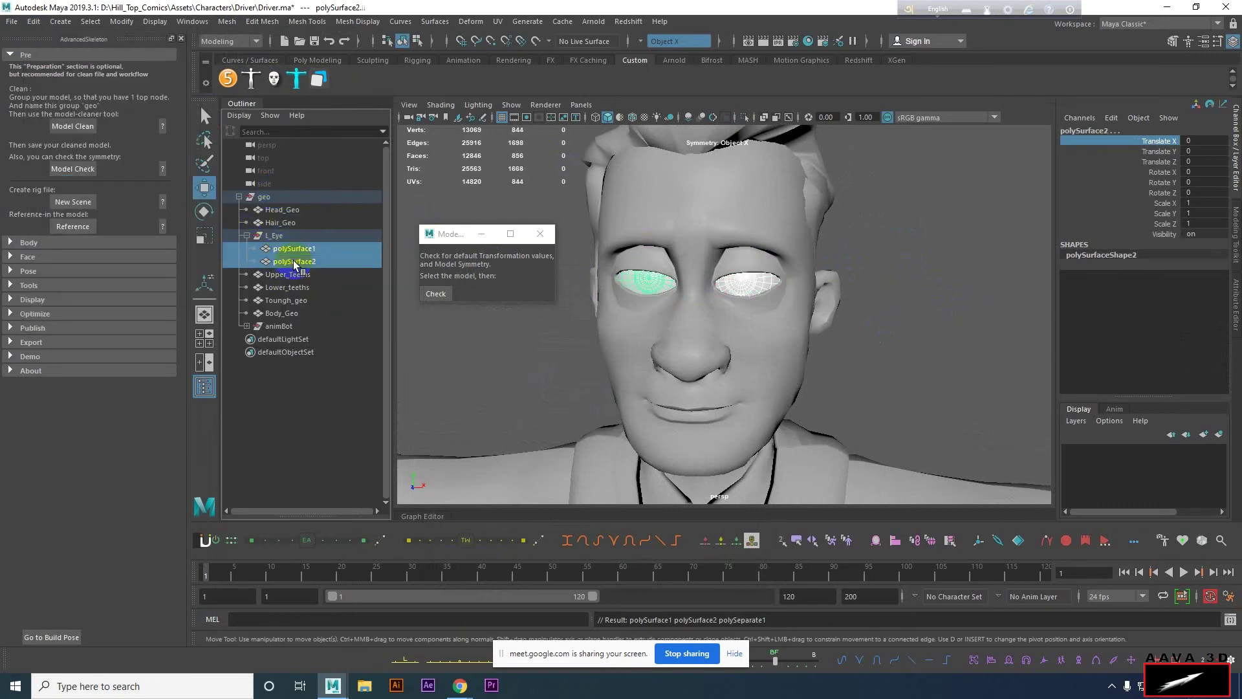
left_click(285, 248)
middle_click_drag(284, 251, 288, 237)
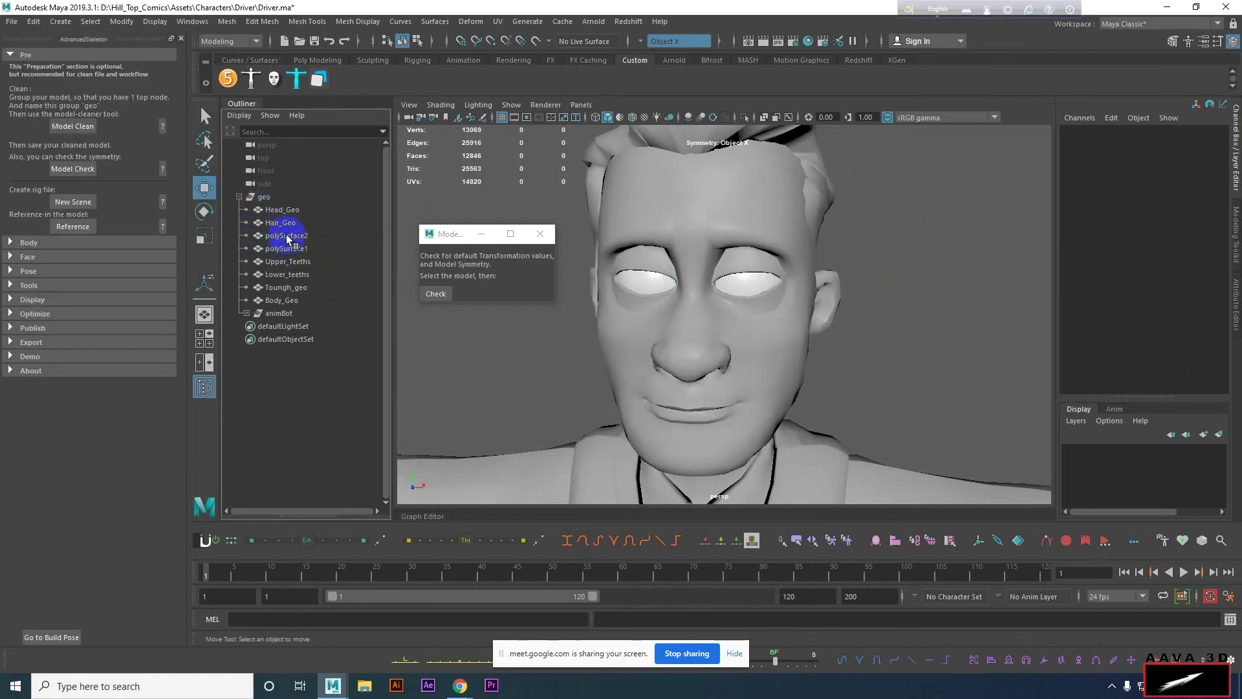
Rename the pieces R_Eye and L_Eye, then select Head_Geo through Body_Geo.
double_click(289, 235)
type("R_Eye")
key("Return")
double_click(288, 248)
type("L_Eye")
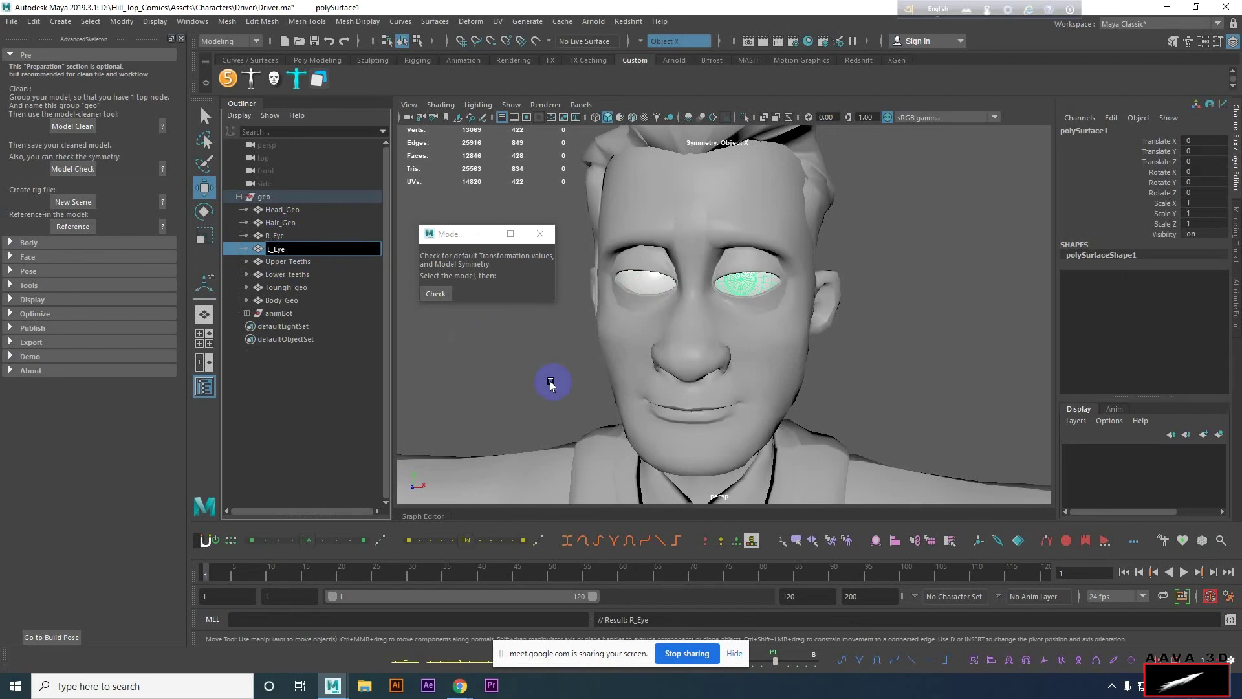
key("Return")
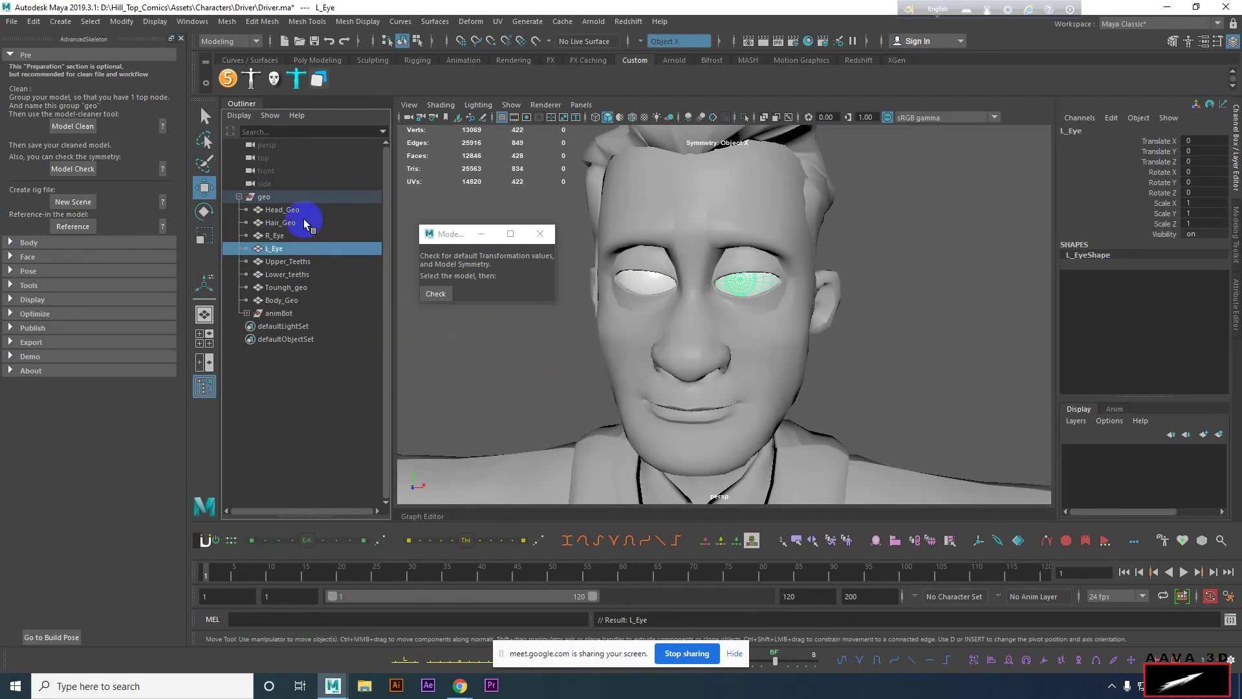
left_click(285, 210)
left_click(284, 301, "shift")
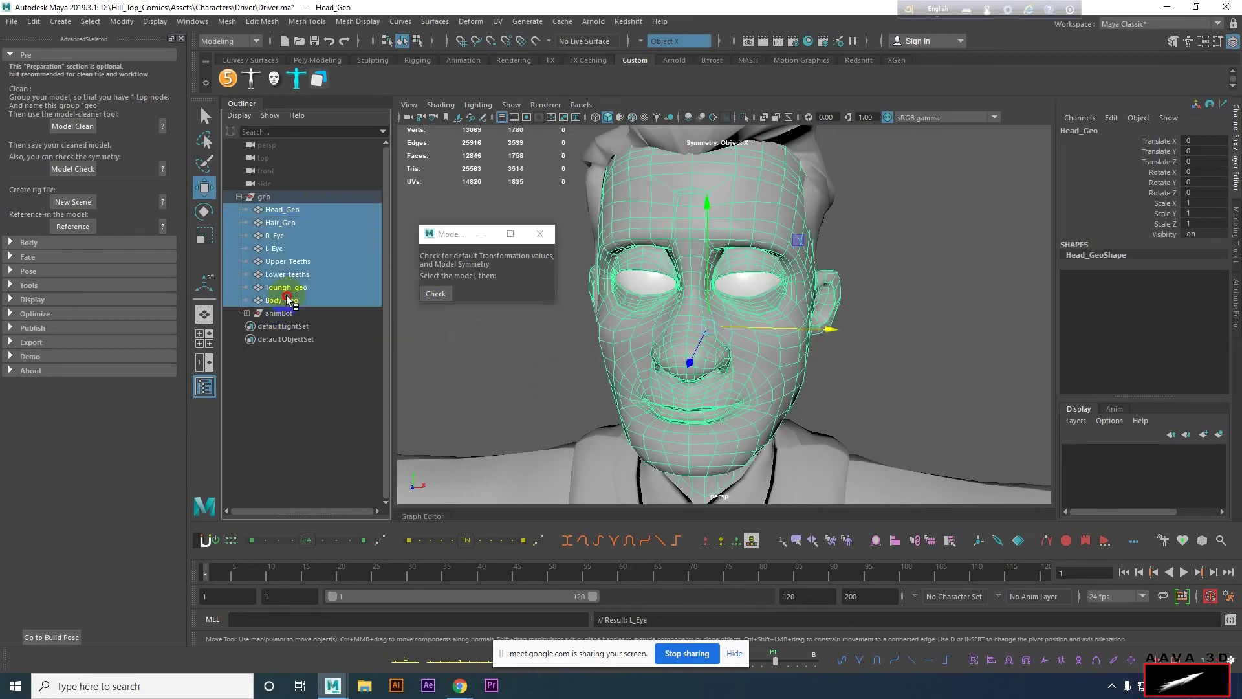
Delete non-deformer history on all meshes and move animBot out of the geo group.
left_click(33, 20)
left_click(276, 197)
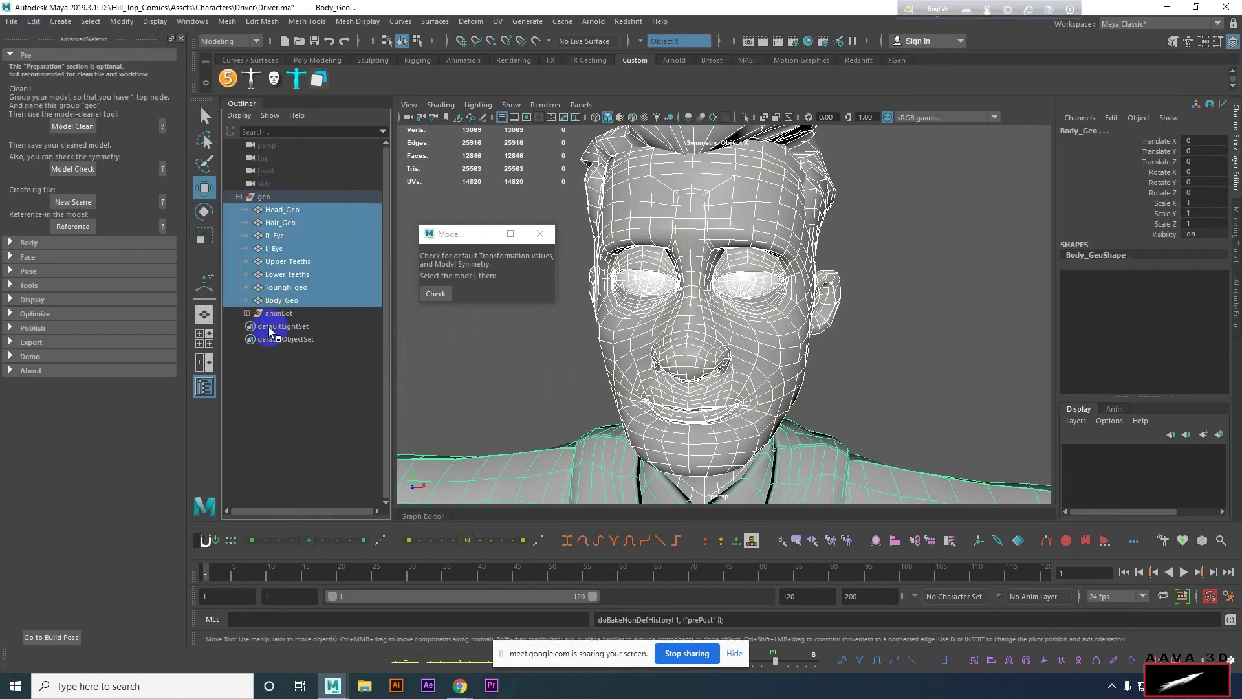
left_click(27, 26)
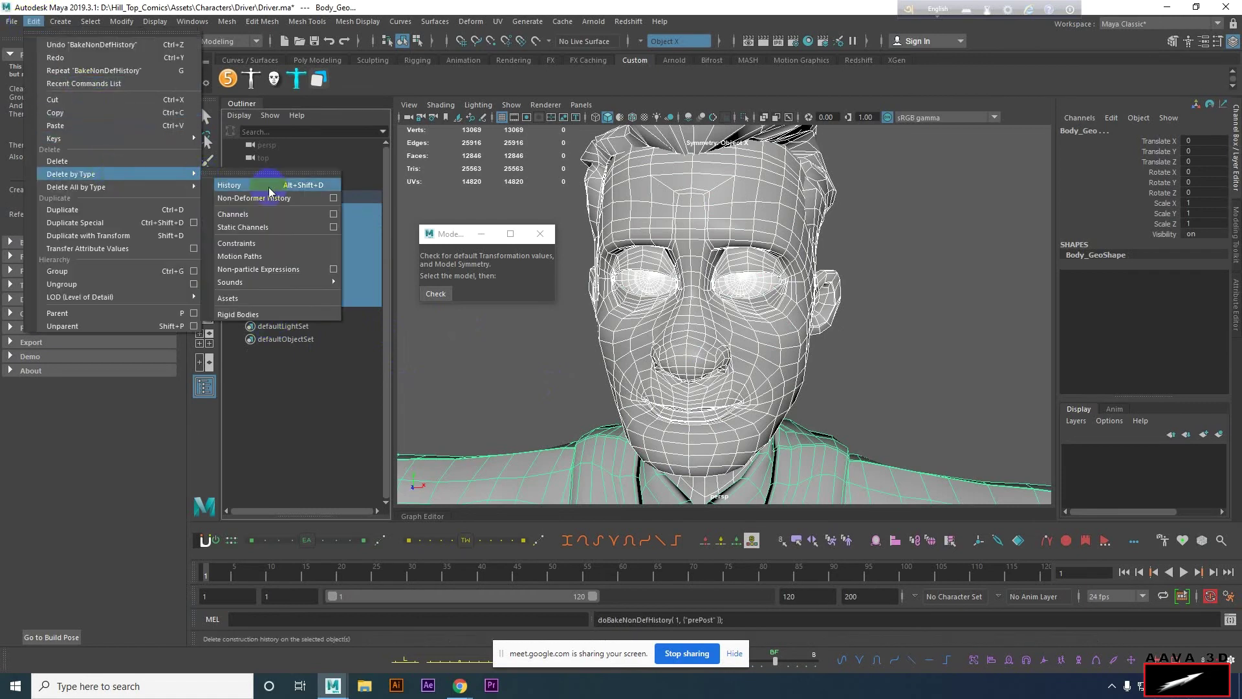
left_click(269, 187)
left_click(272, 313)
middle_click_drag(272, 313, 250, 188)
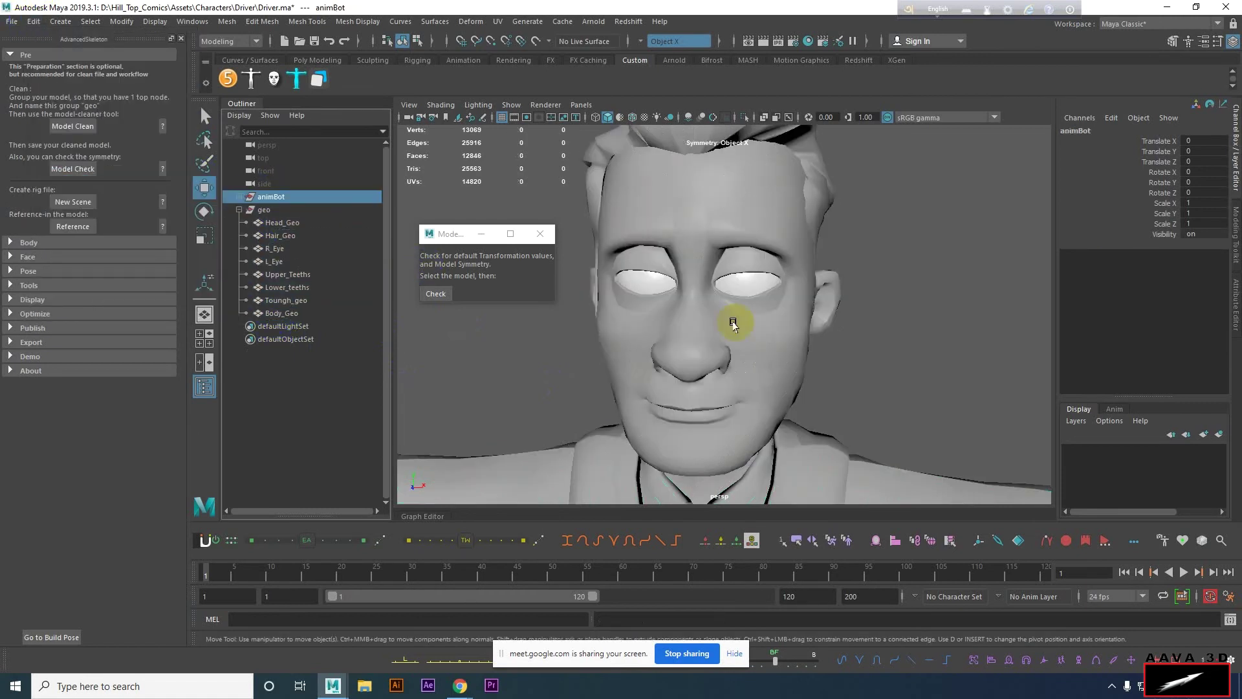
scroll(868, 341, "down", 3)
left_click(867, 341)
scroll(766, 317, "up", 2)
Run the model symmetry check, continuing past the pivot and not-symmetrical warnings.
left_click(432, 293)
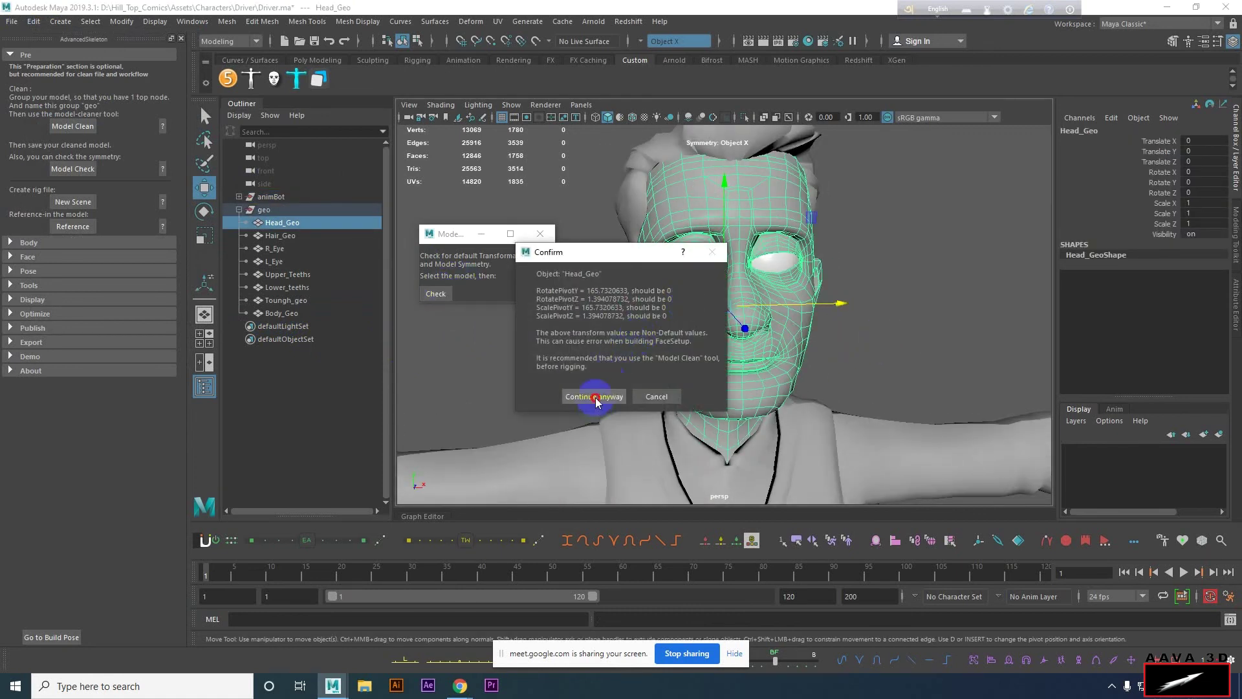
left_click(594, 397)
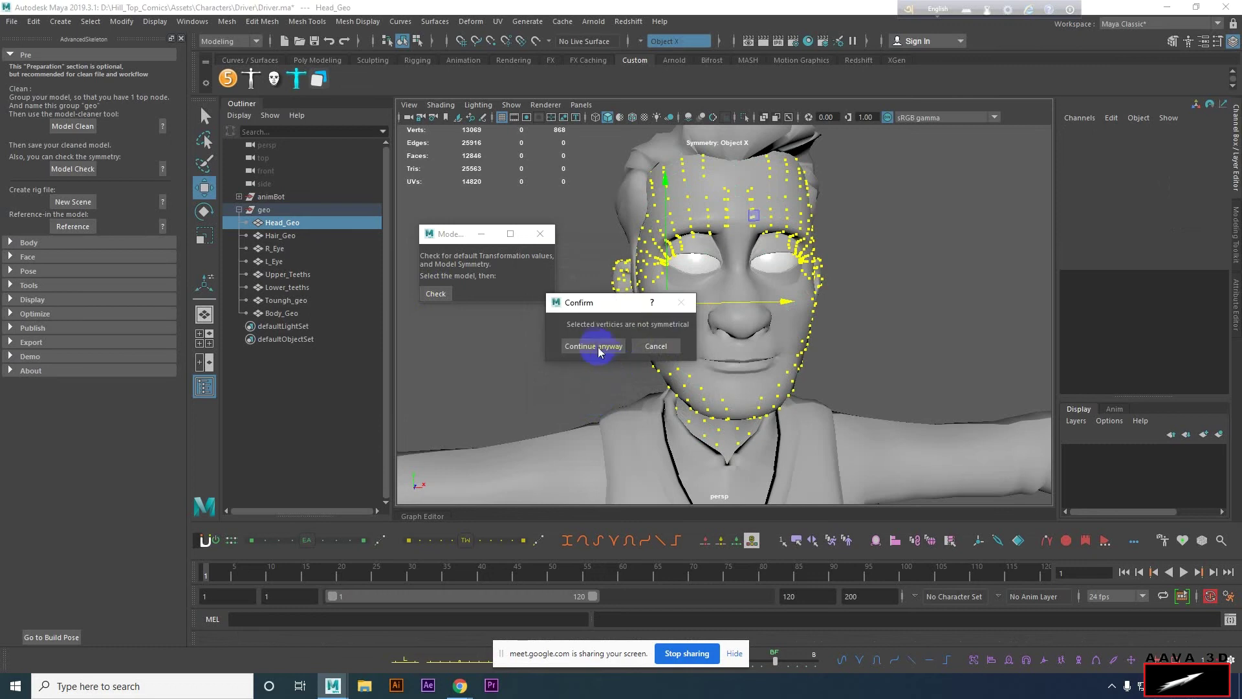
left_click(594, 346)
left_click_drag(844, 333, 757, 324, "alt")
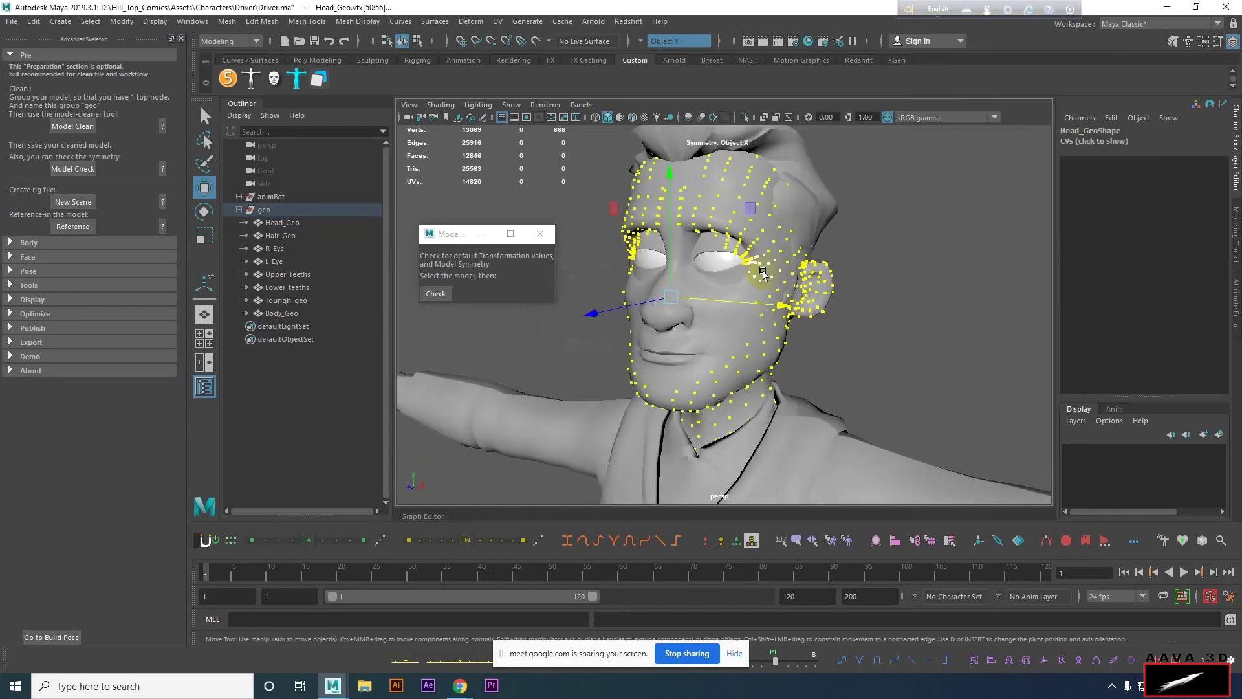
Show the head in a full-size wireframe front view with vertex selection mode.
key("space")
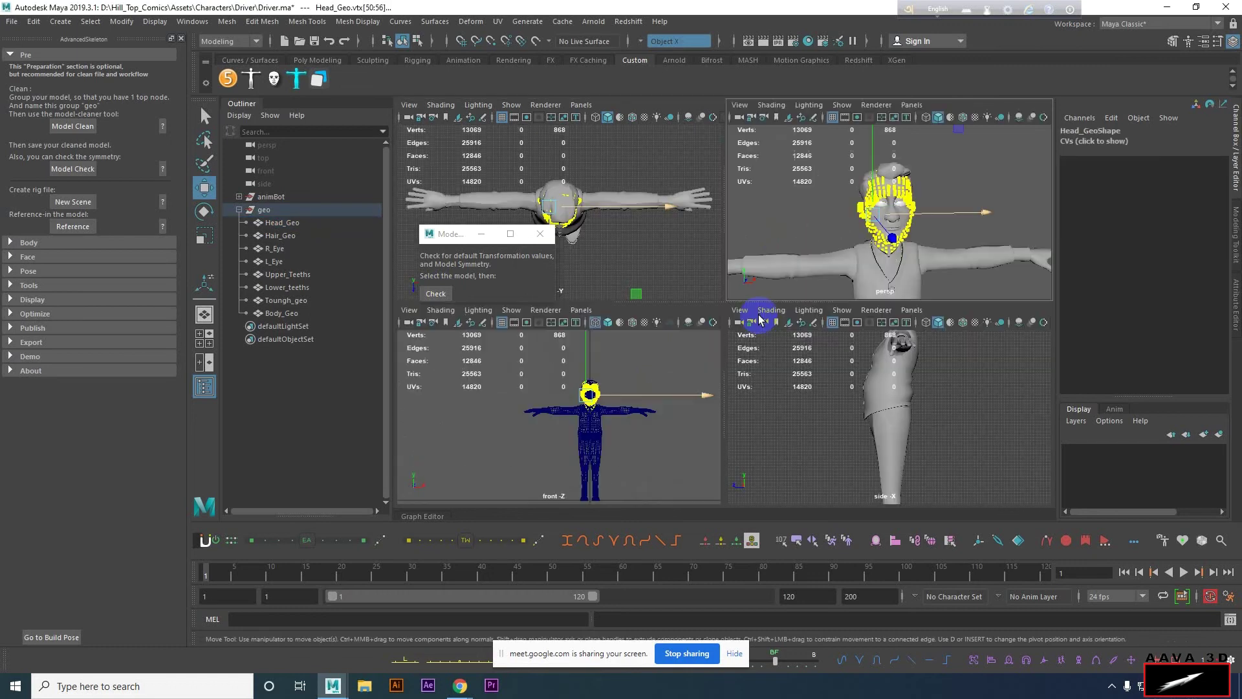
key("space")
key("f")
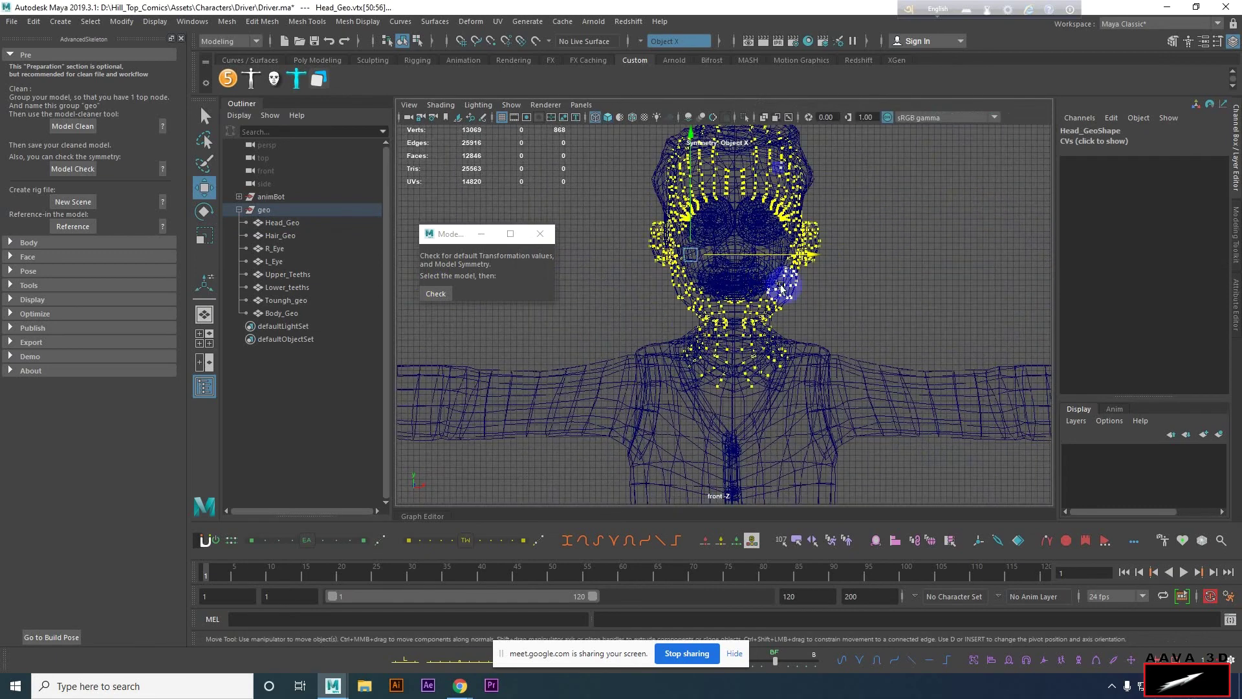
key("F8")
left_click(750, 286)
mouse_move(804, 304)
right_mouse_down()
mouse_move(757, 296)
mouse_move(794, 206)
right_mouse_up()
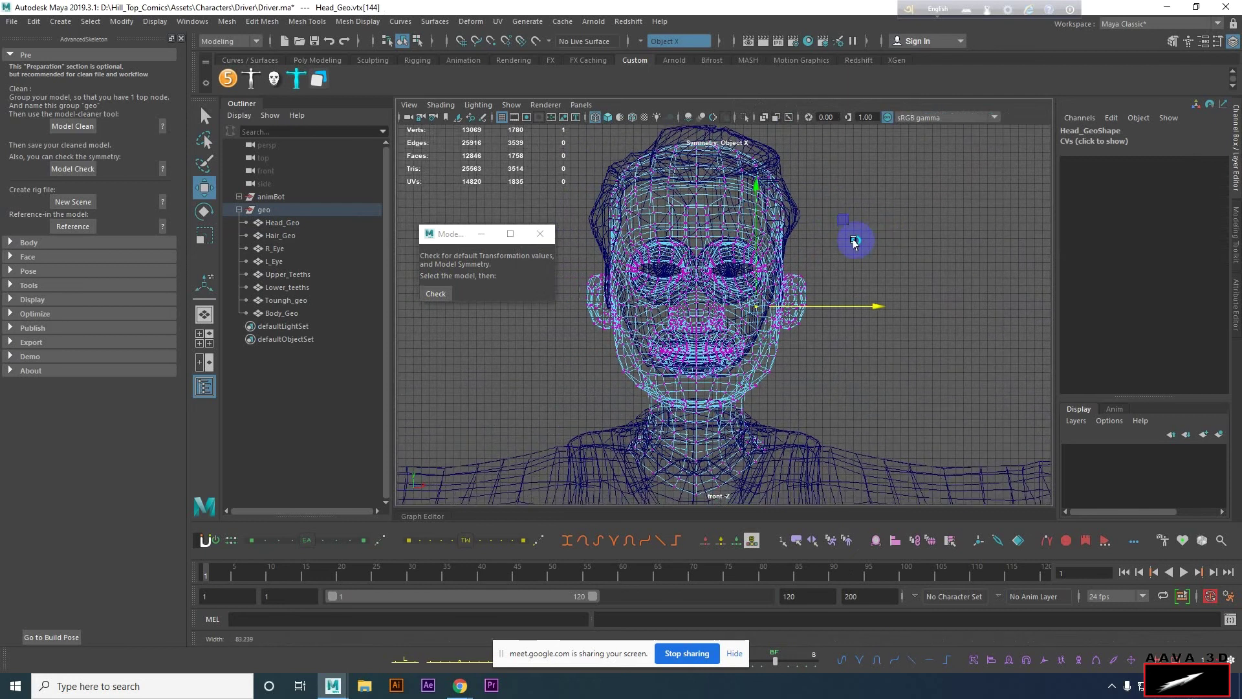
right_click_drag(906, 240, 611, 158, "alt")
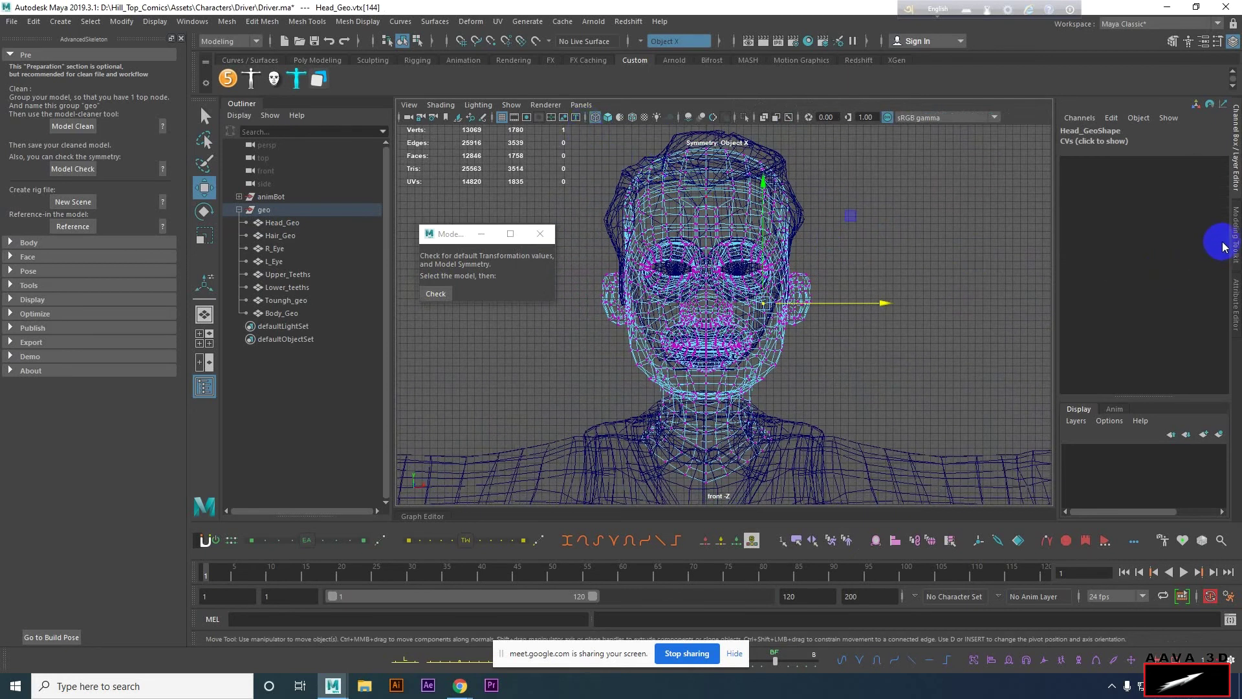
Set Modeling Toolkit symmetry to Off and marquee-select Head_Geo's 838 left-half vertices.
left_click(1235, 234)
left_click(1137, 281)
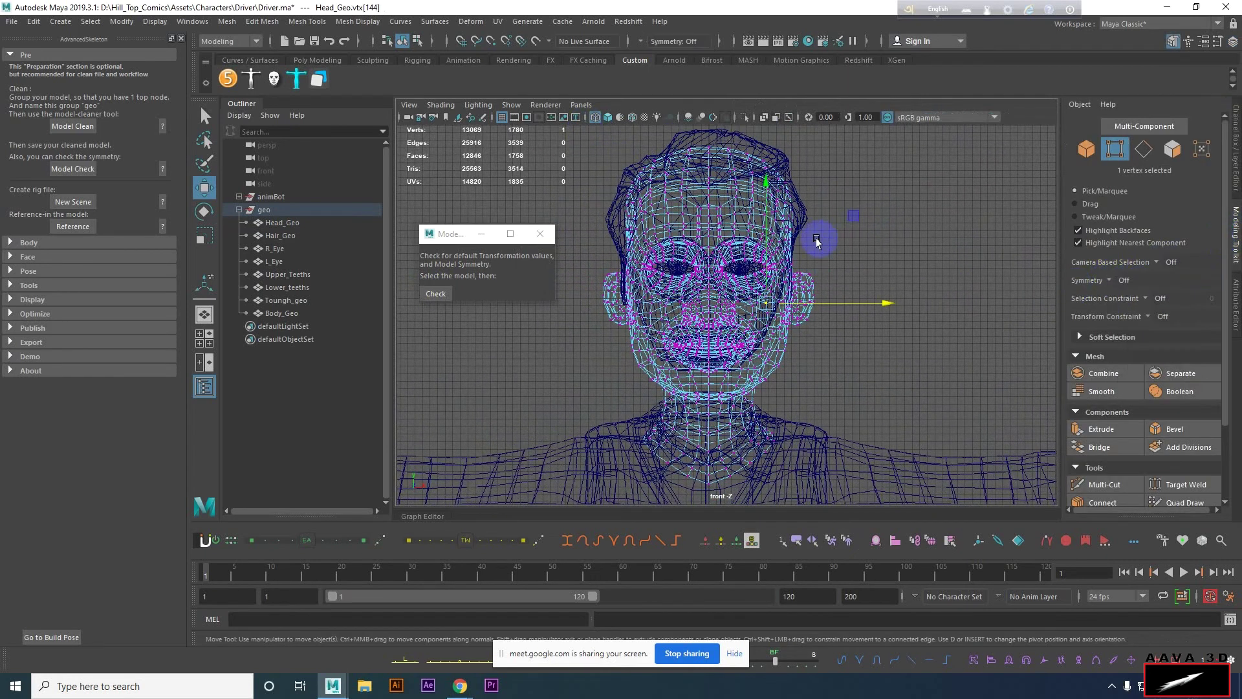
left_click(704, 538)
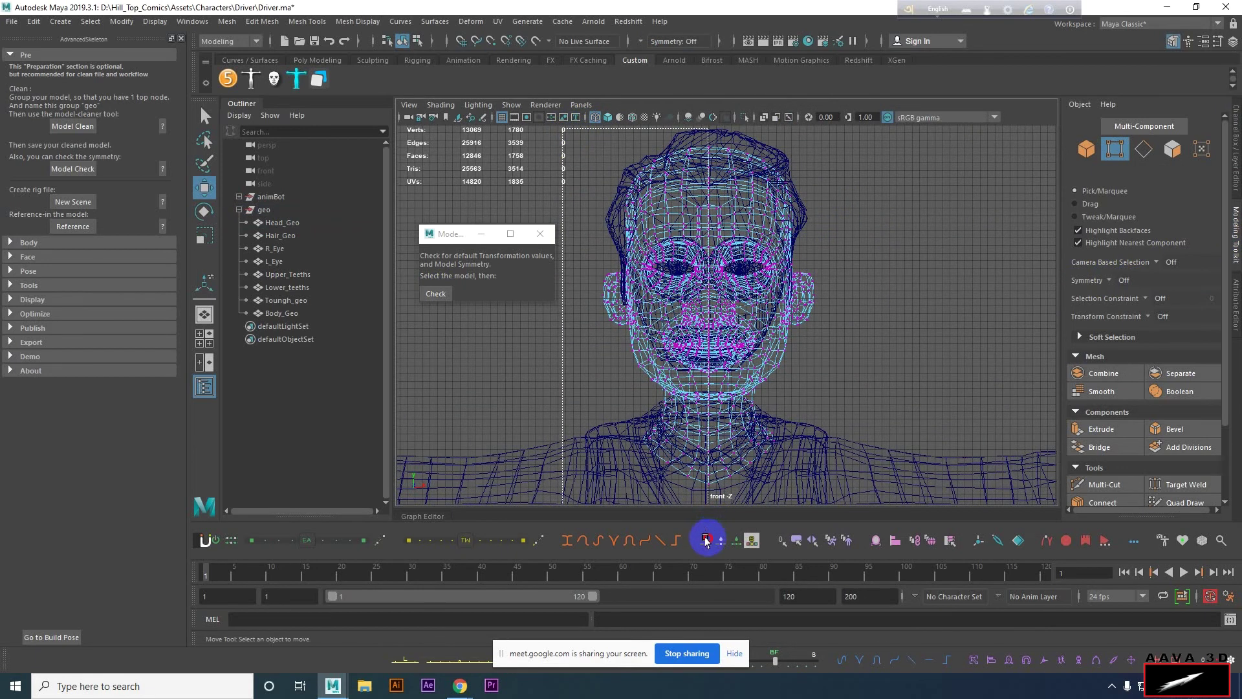
left_click(707, 542)
scroll(739, 296, "up", 3)
scroll(739, 296, "up", 3)
scroll(739, 296, "up", 3)
scroll(751, 362, "up", 3)
scroll(718, 376, "up", 3)
scroll(718, 375, "down", 3)
scroll(724, 351, "down", 5)
scroll(724, 351, "down", 2)
scroll(725, 352, "up", 1)
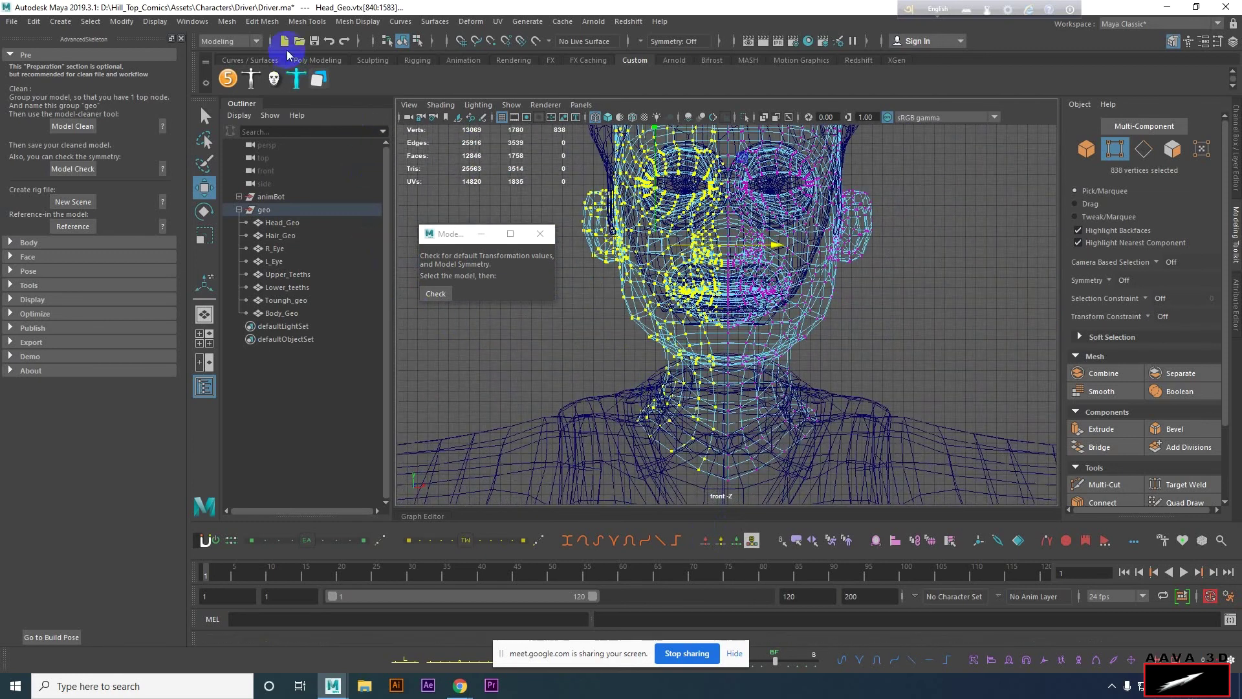
Symmetrize the head from Edit Mesh, using the centre chin edge as the mirror line.
left_click(304, 23)
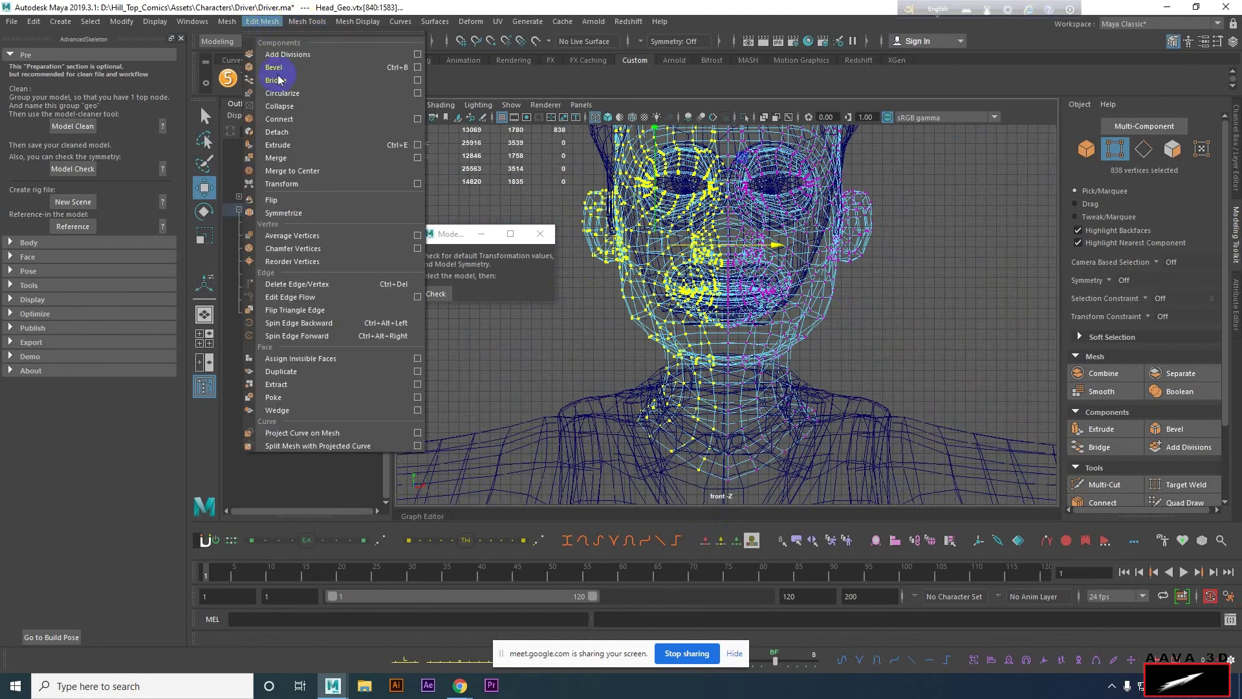
left_click(300, 220)
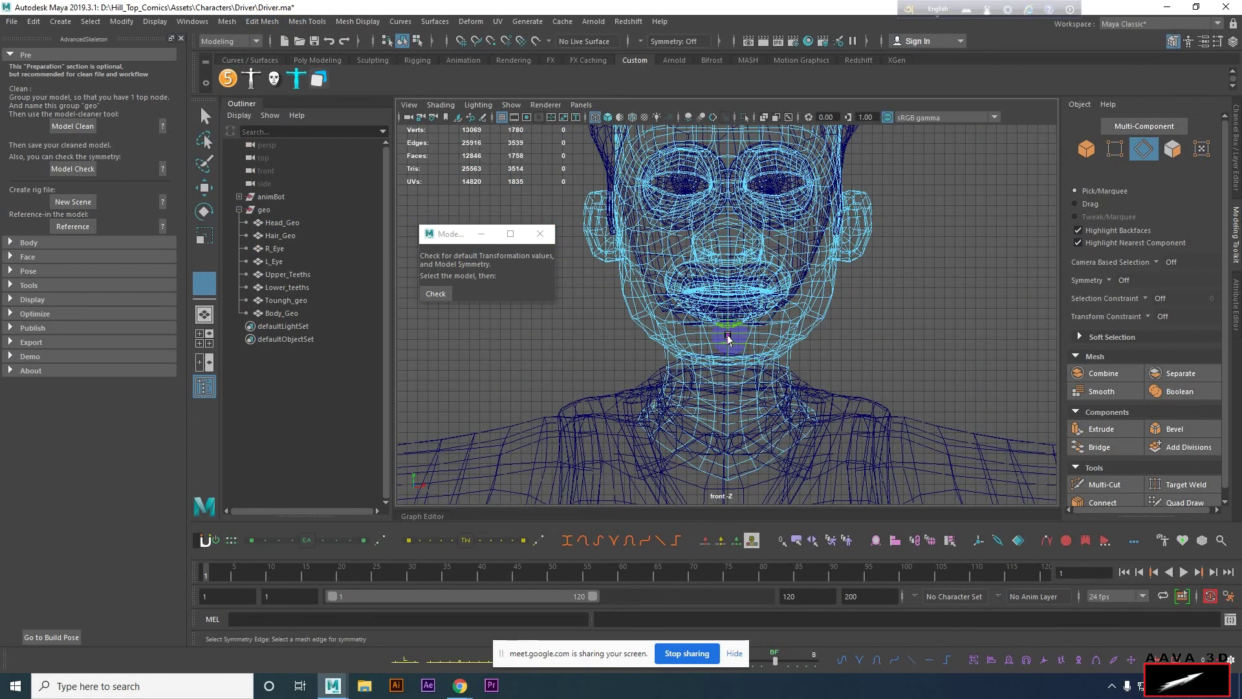
left_click(727, 336)
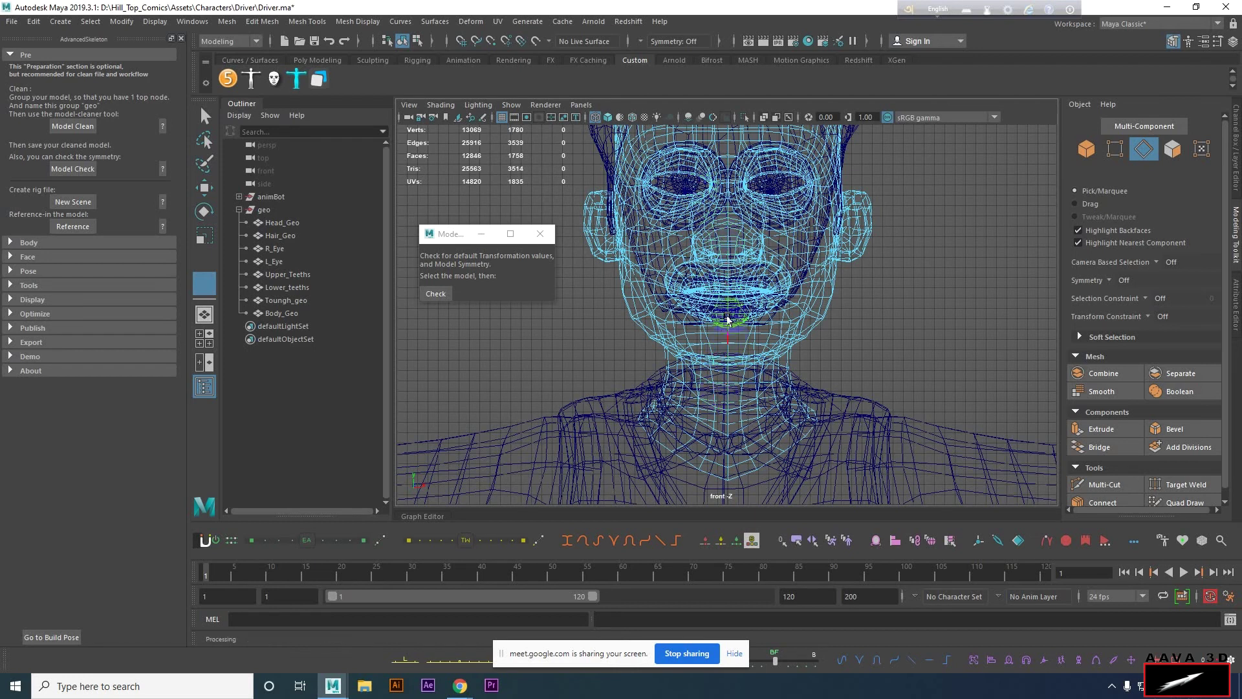
scroll(801, 334, "down", 2)
key("F8")
Switch to the shaded perspective view and select Head_Geo.
left_click(990, 201)
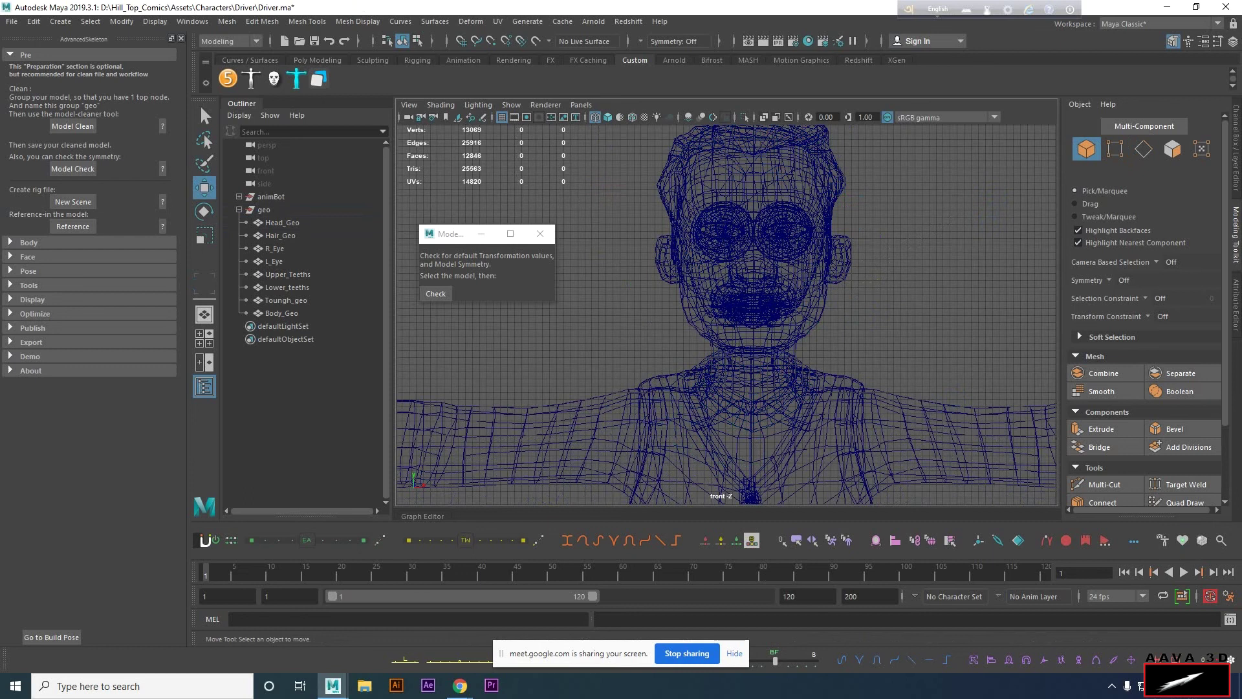
left_click(690, 335)
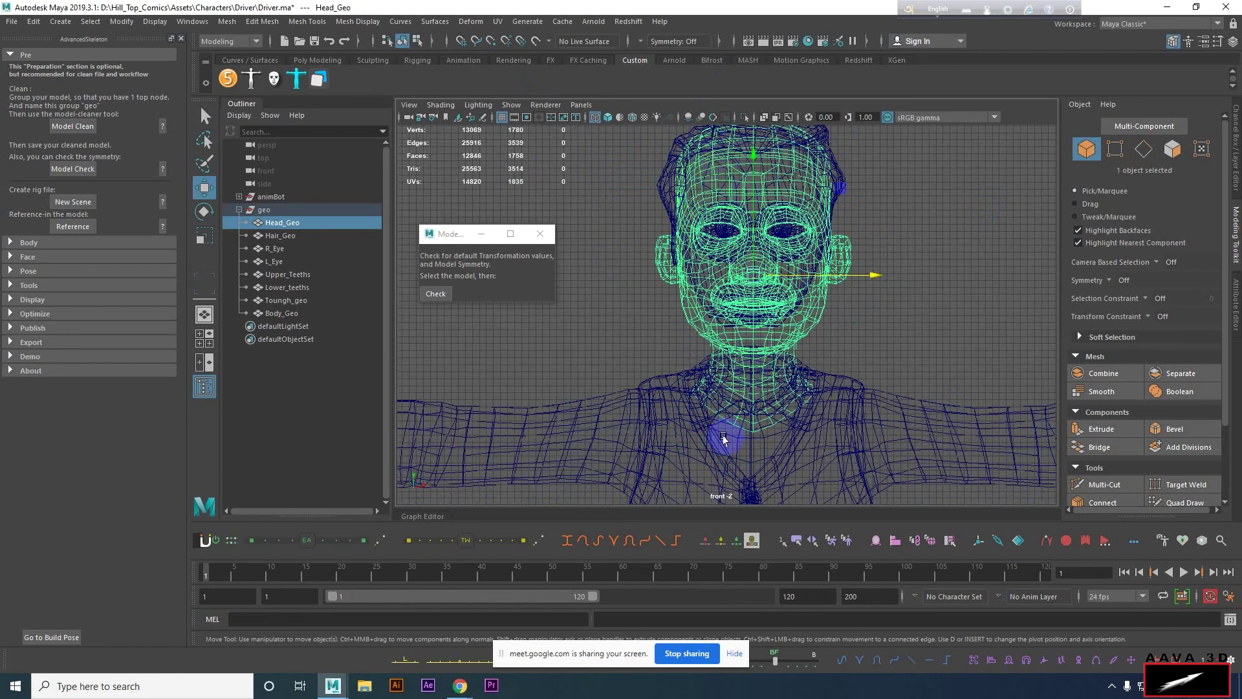
scroll(728, 413, "up", 2)
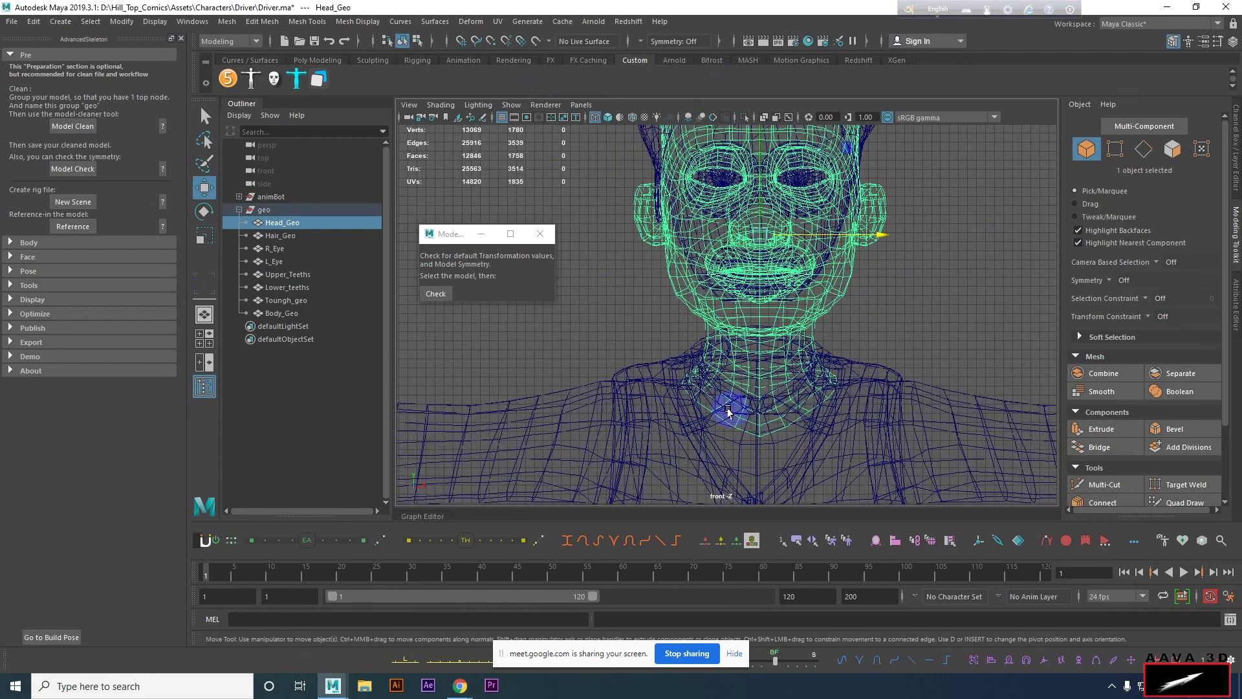
left_click(867, 298)
key("space")
left_click_drag(809, 250, 832, 266)
scroll(740, 365, "up", 3)
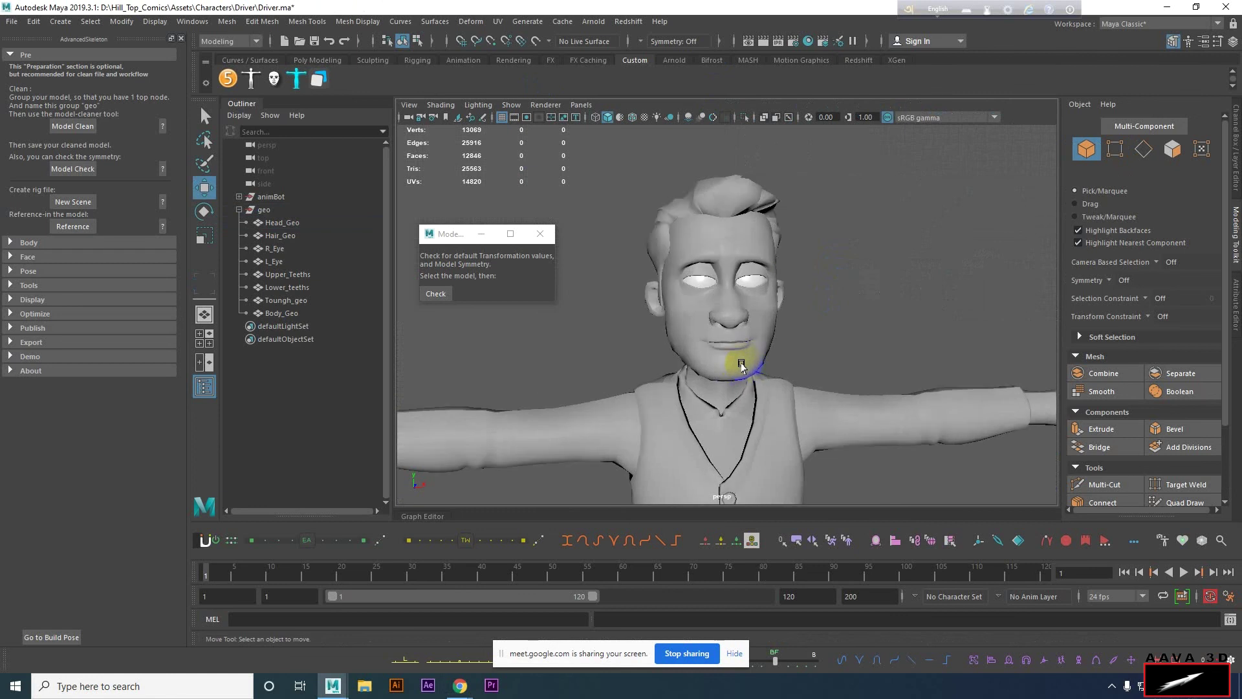
left_click(783, 351)
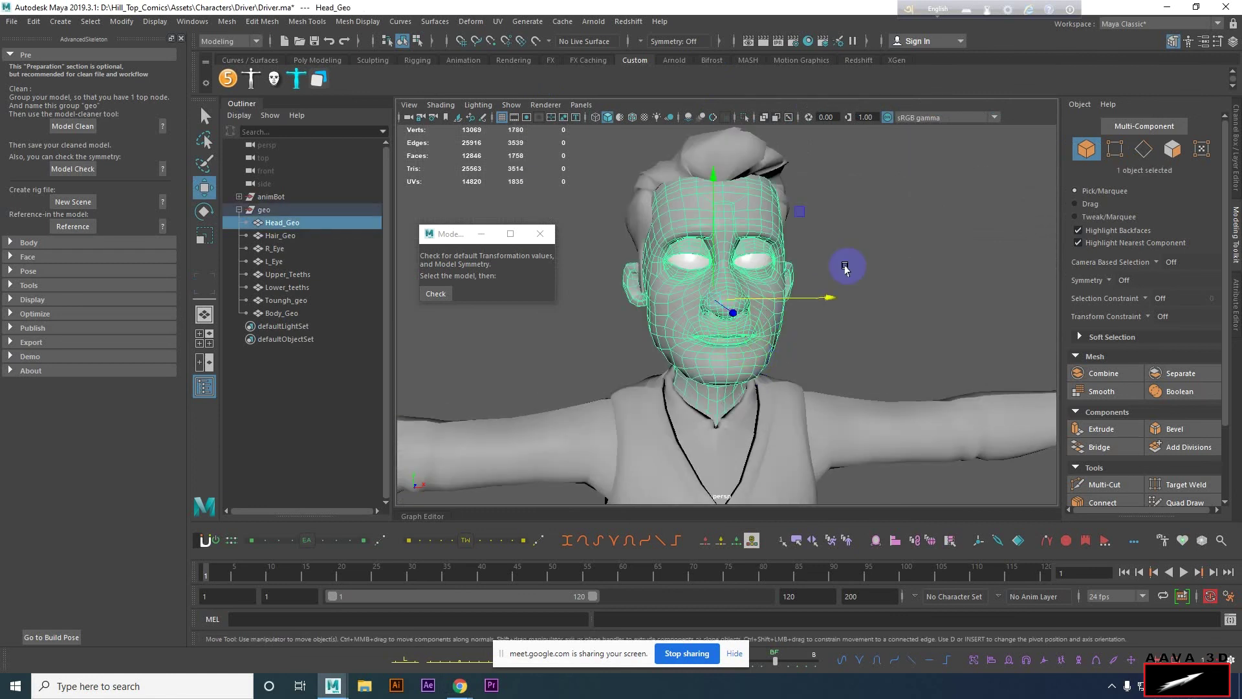
Re-run Model Check on the head, continuing past pivot warnings, then close the check window.
left_click(431, 294)
left_click(590, 395)
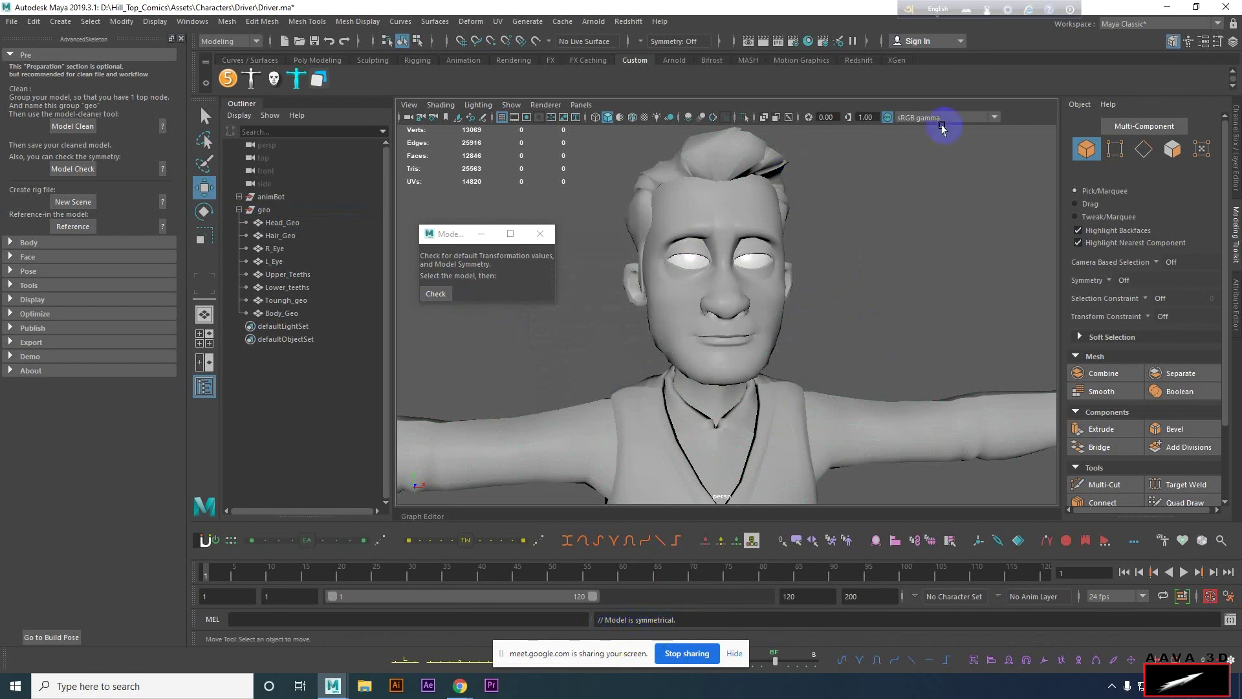
scroll(786, 273, "down", 5)
scroll(805, 297, "up", 2)
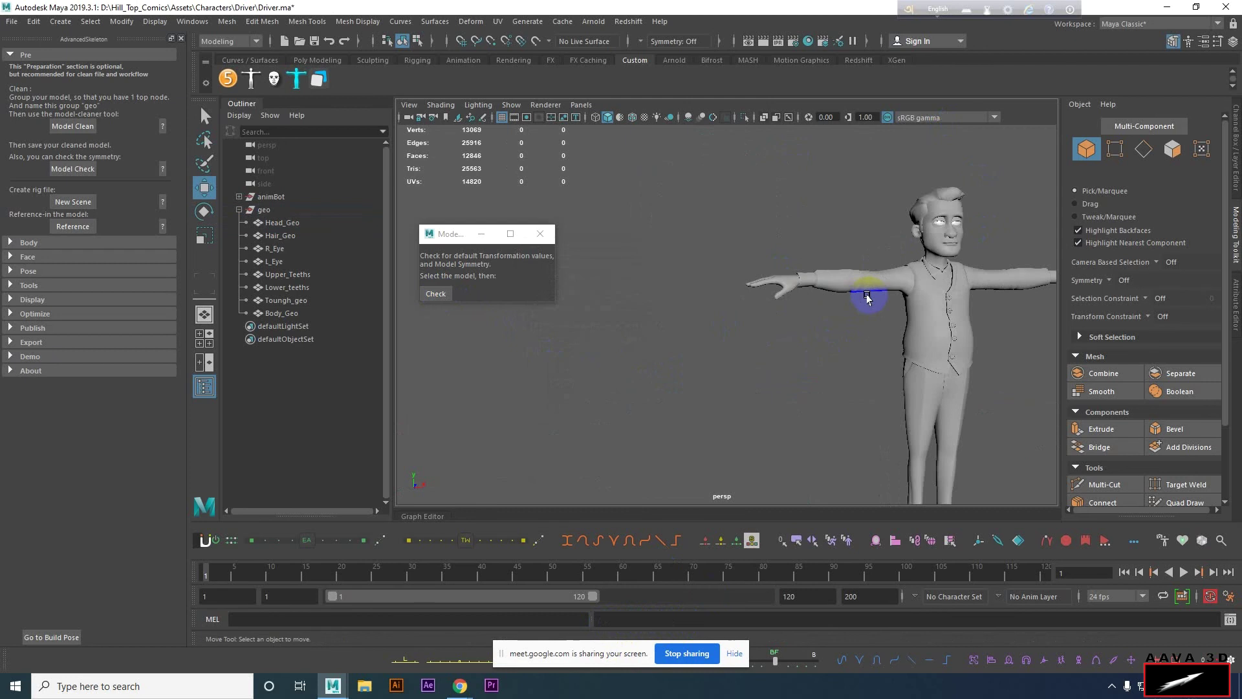
middle_click_drag(869, 297, 712, 377, "alt")
scroll(762, 222, "up", 5)
scroll(755, 222, "down", 3)
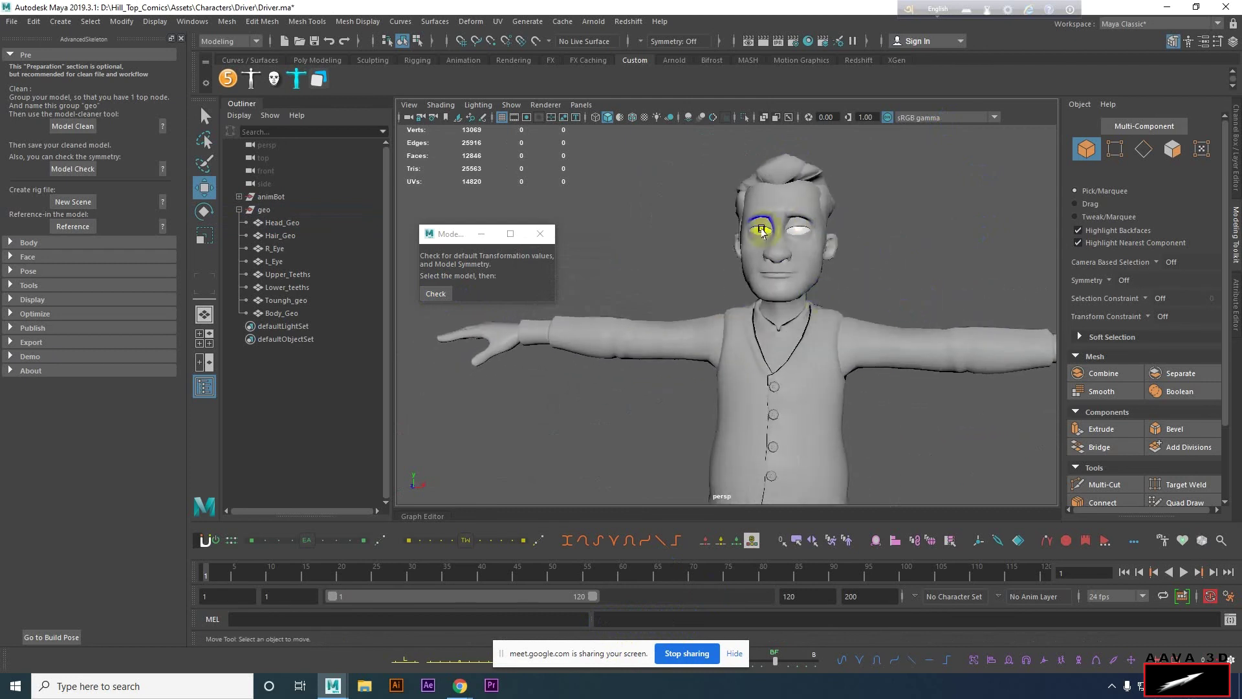
left_click(539, 234)
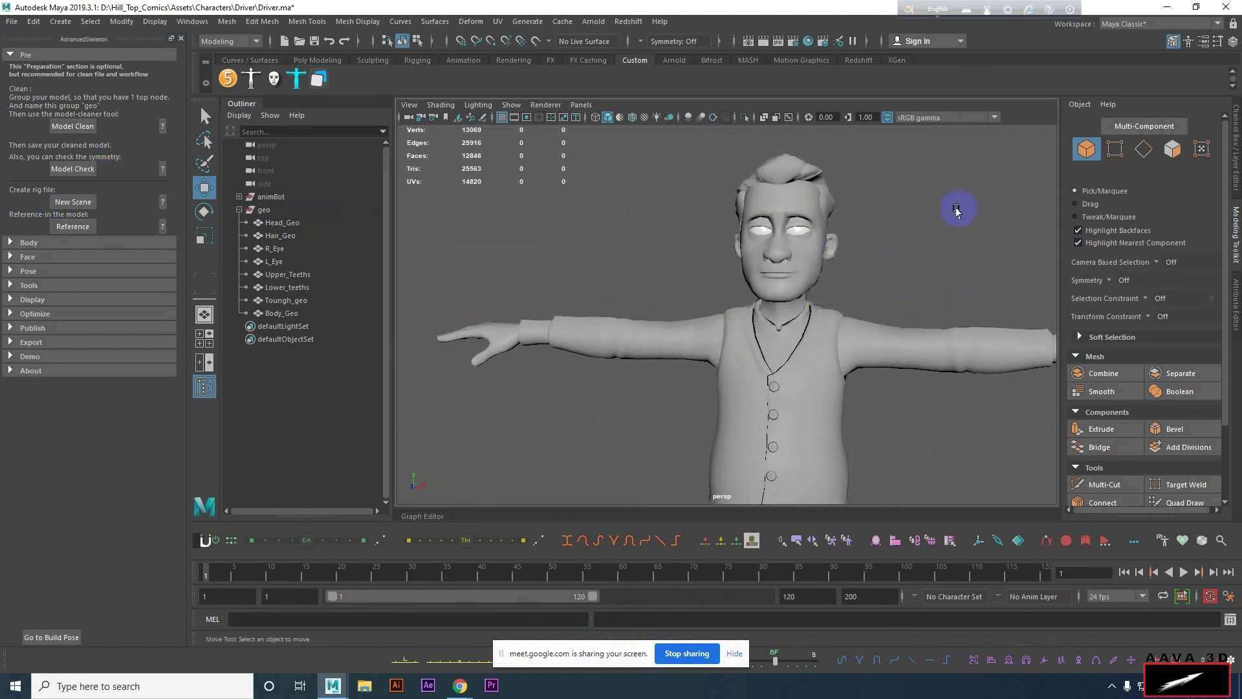
Select all eight geo meshes and delete their history via Delete All by Type and Delete by Type.
scroll(911, 293, "down", 3)
key("f")
left_click_drag(575, 157, 928, 481)
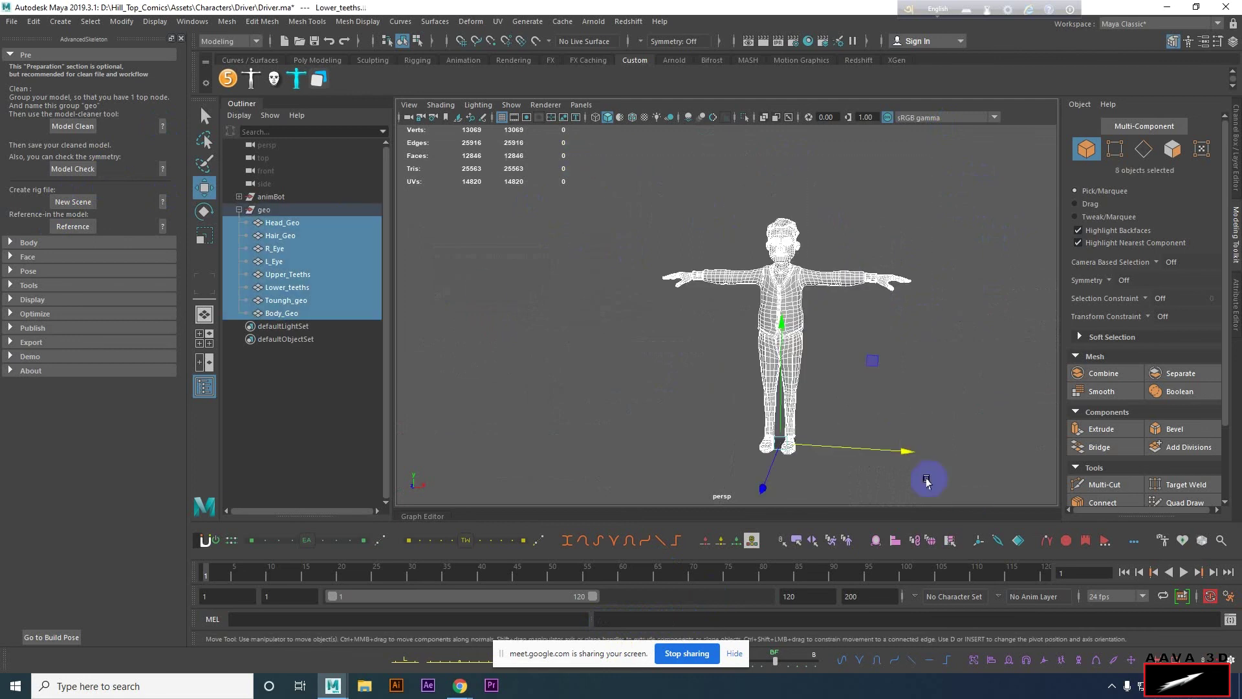
left_click(29, 23)
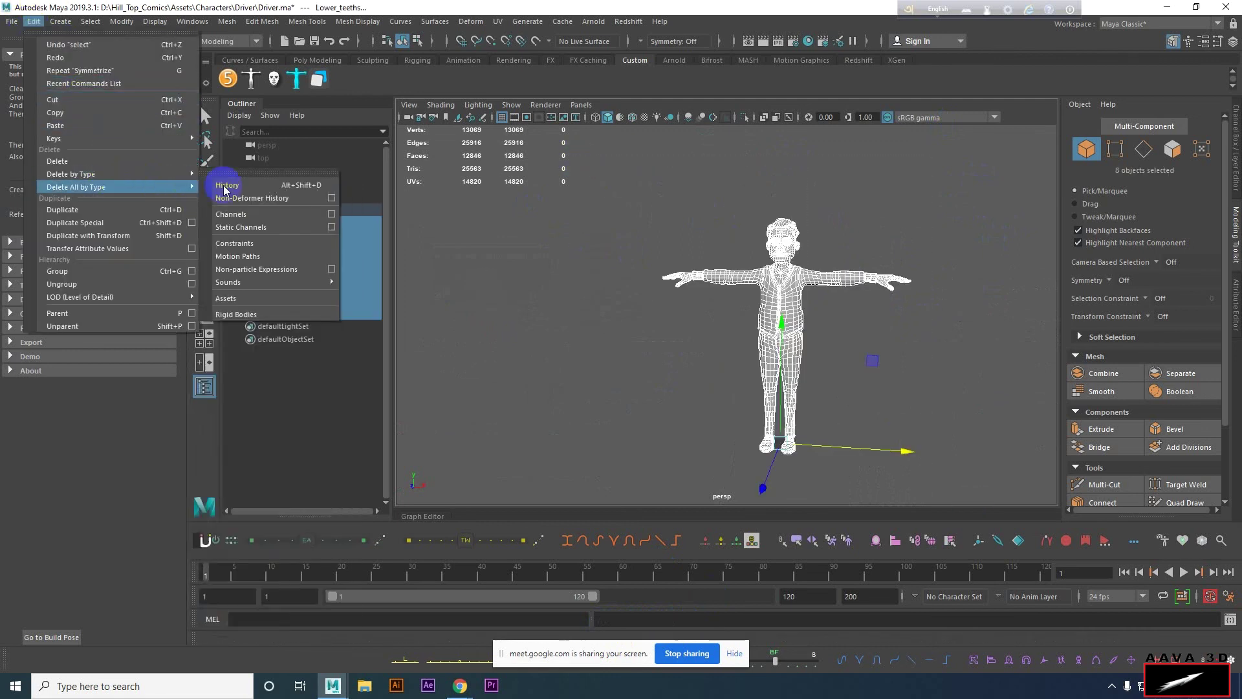
left_click(222, 183)
left_click(257, 220)
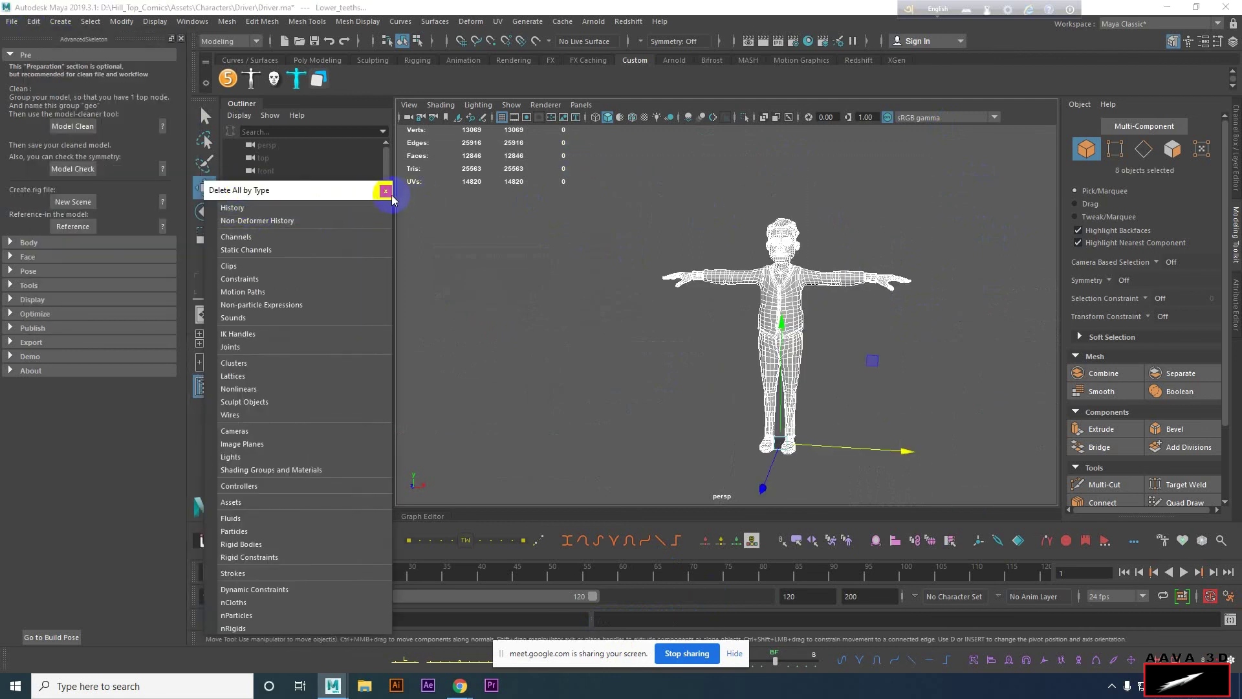
left_click(385, 191)
scroll(744, 285, "up", 2)
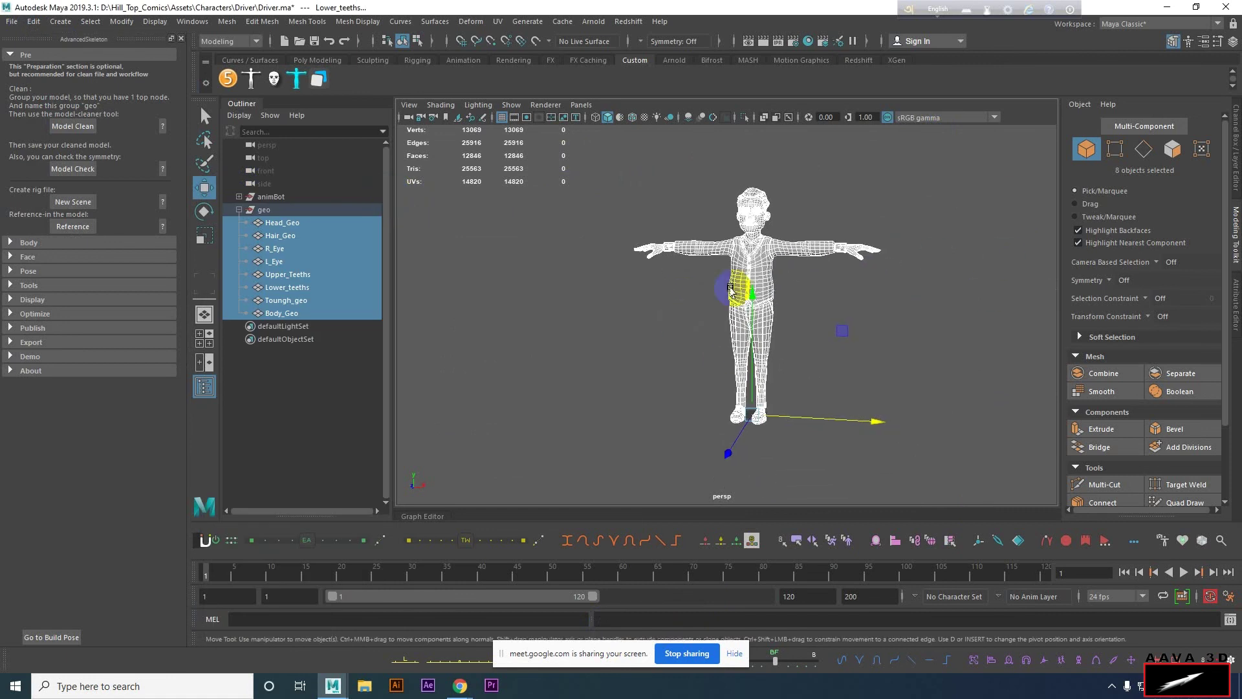
scroll(744, 285, "up", 2)
left_click(34, 21)
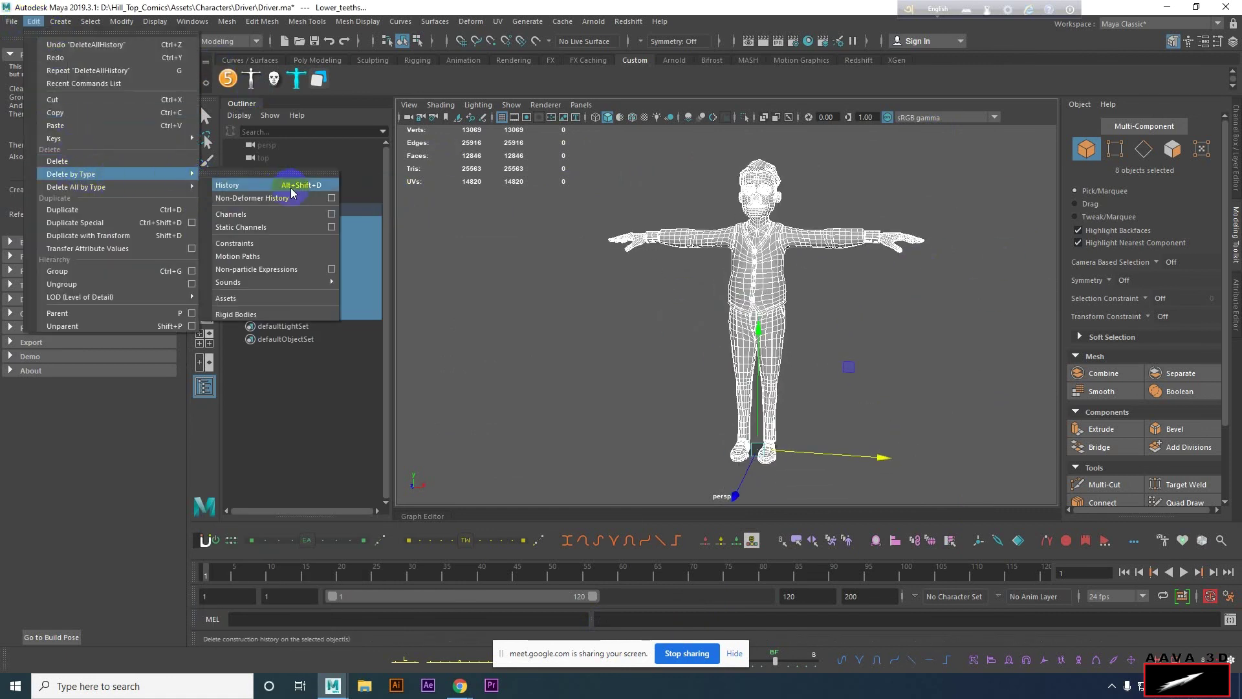
left_click(290, 188)
left_click(582, 296)
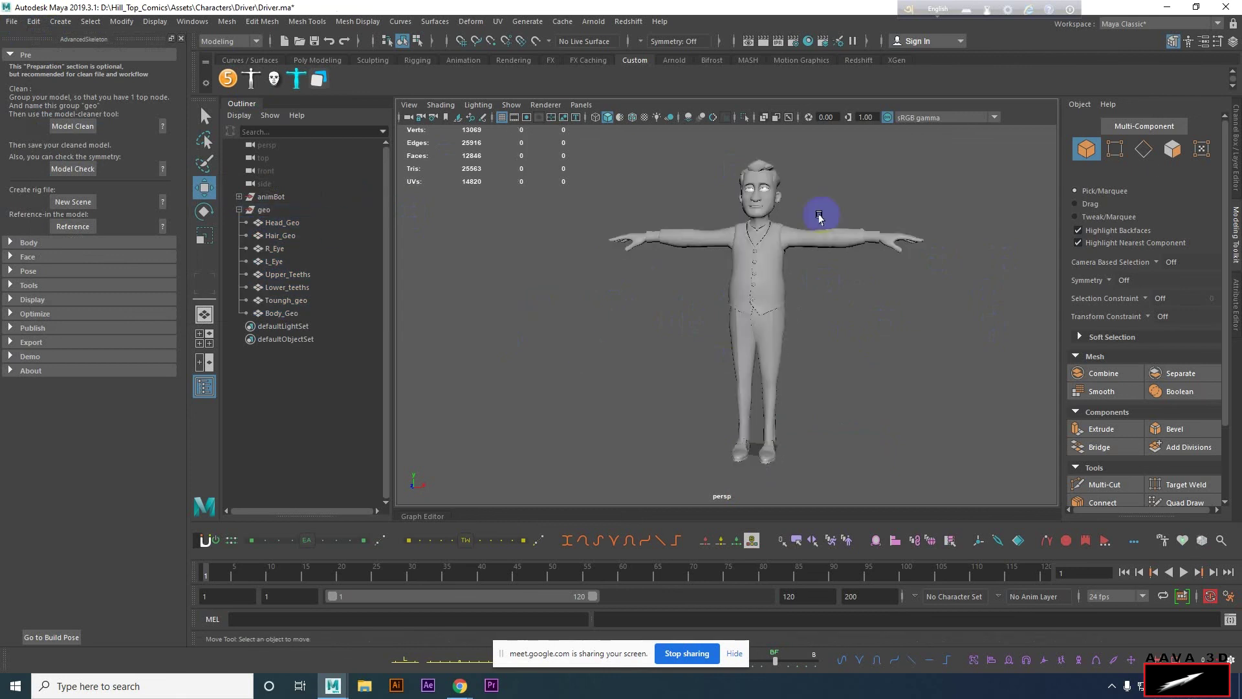